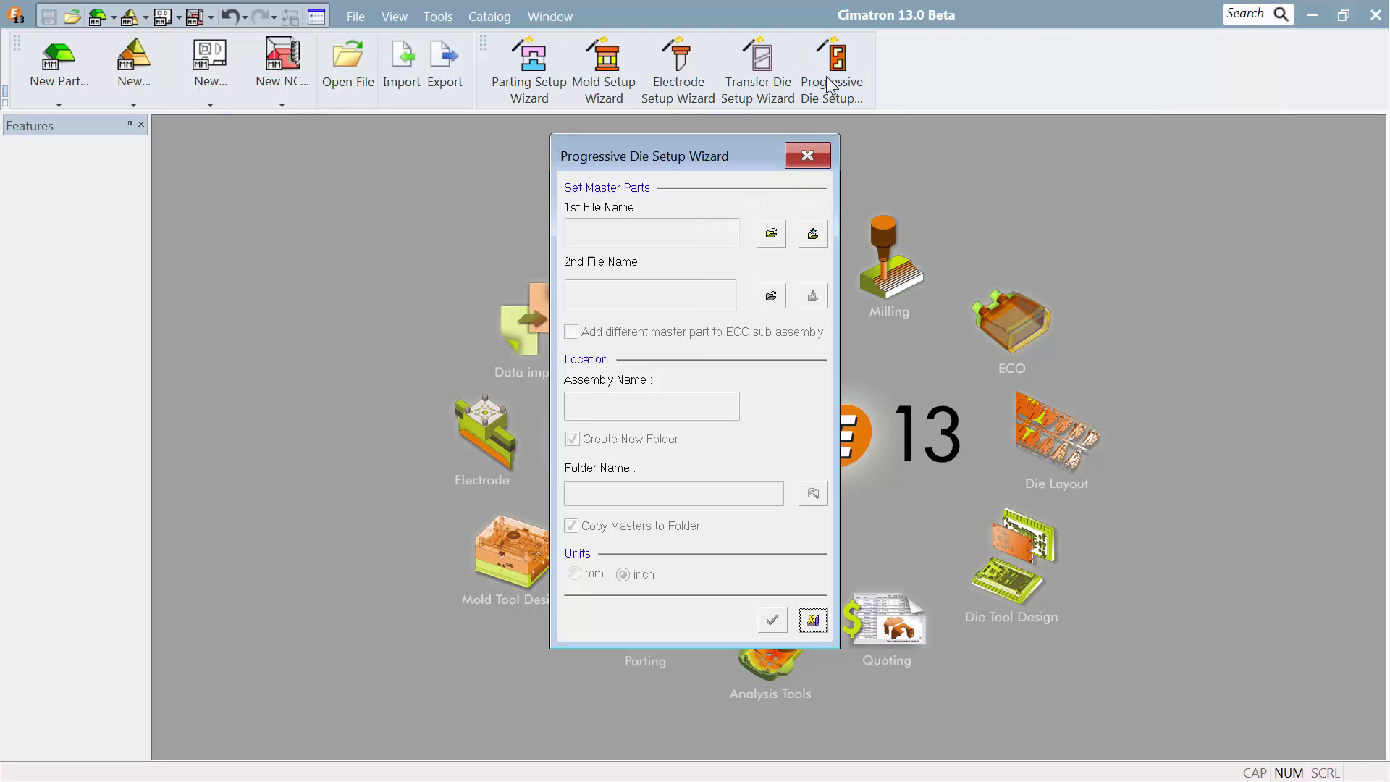
# Create the cover-original_PD progressive die assembly with cover-original.elt as the first master part.
pyautogui.click(771, 234)
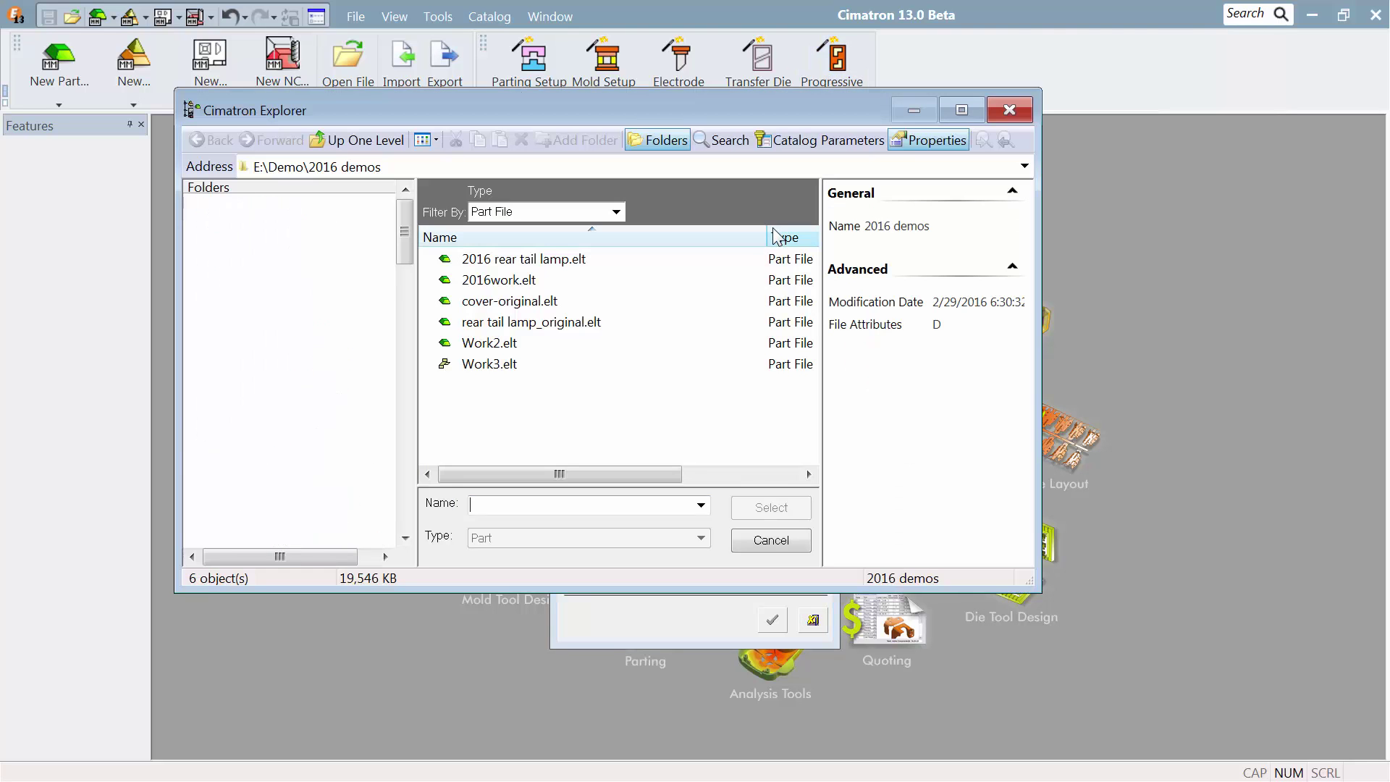
pyautogui.click(537, 307)
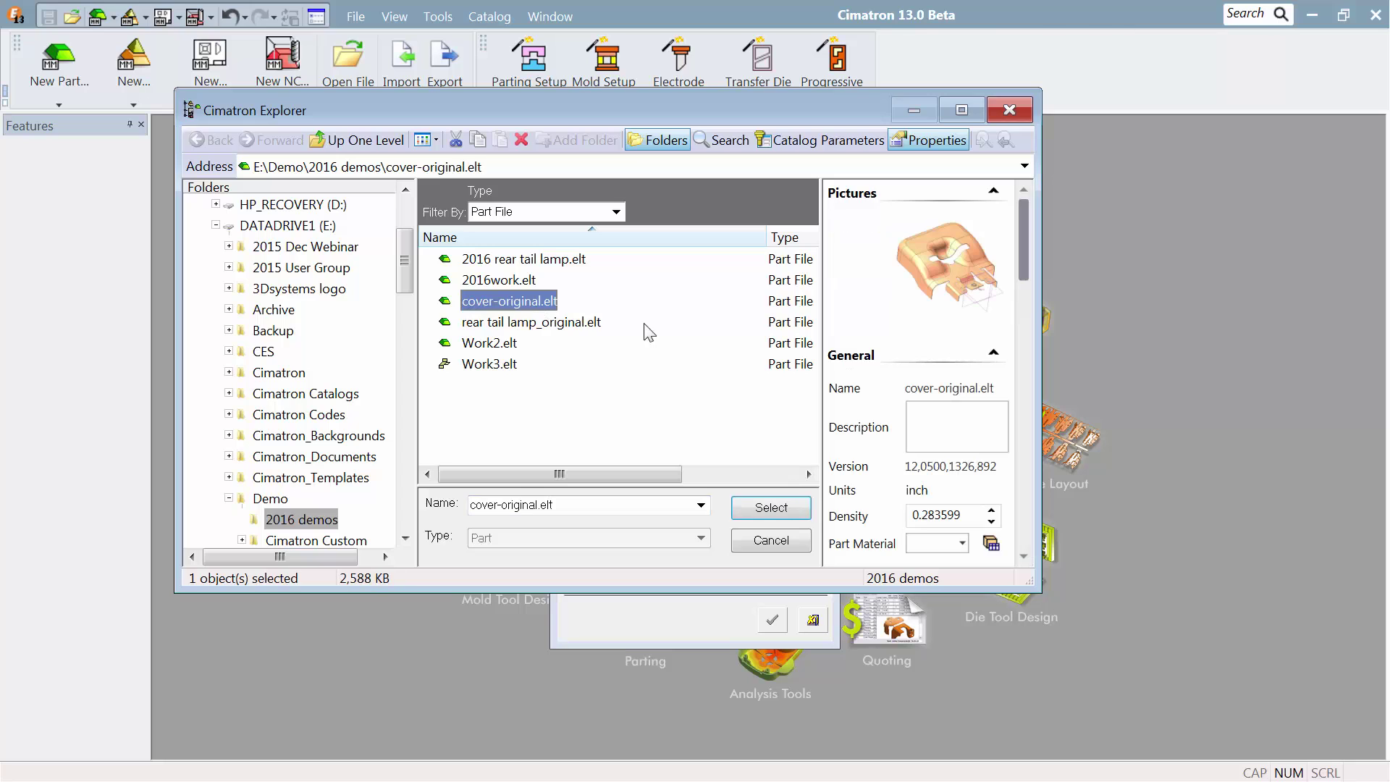
pyautogui.click(771, 507)
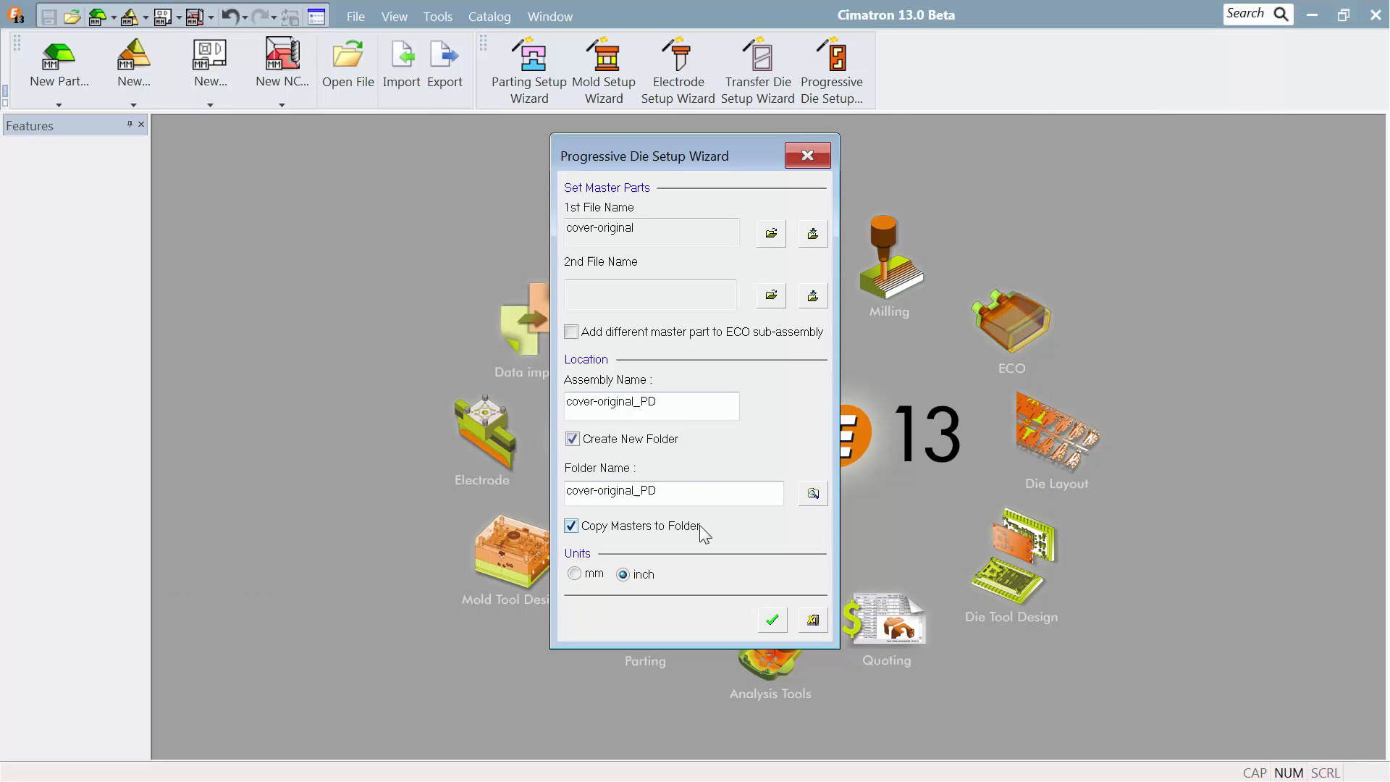
pyautogui.click(772, 628)
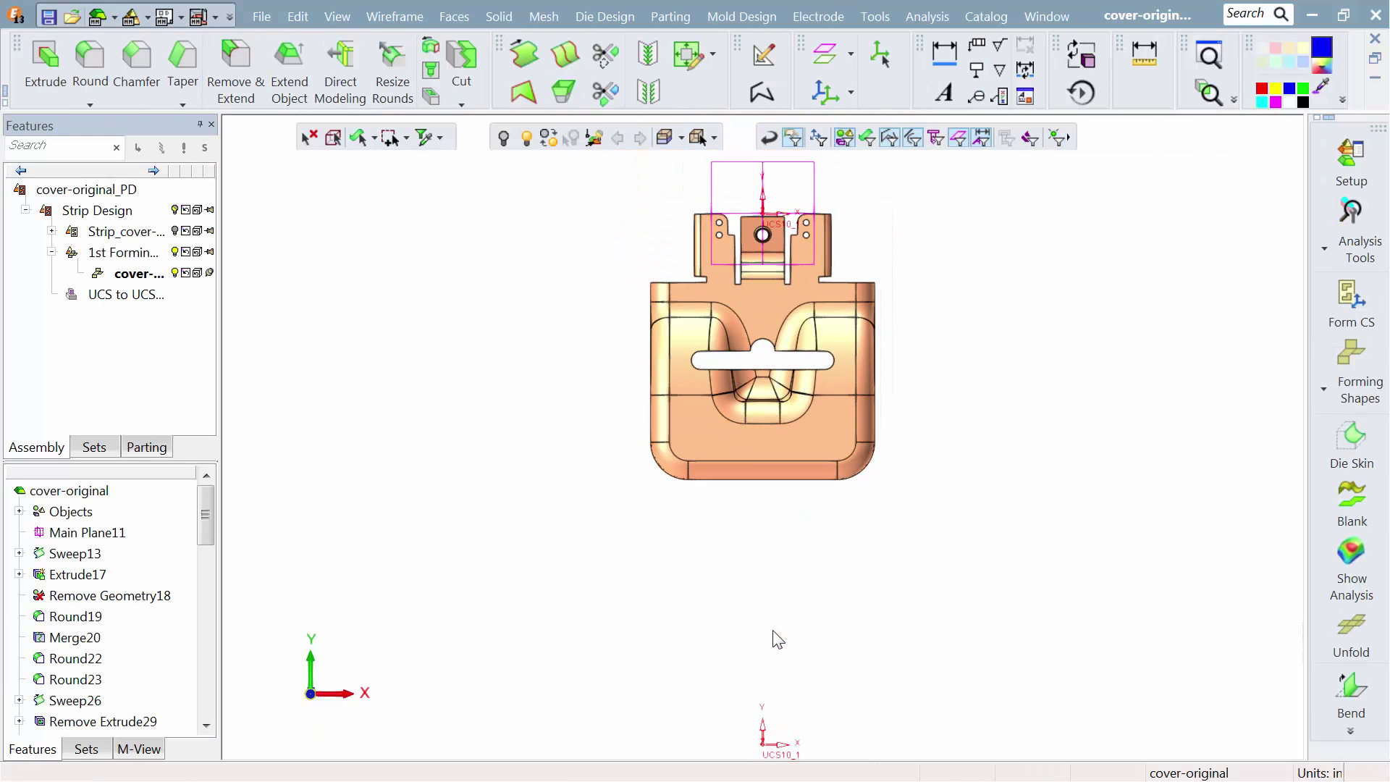
# Turn the cover to an isometric view and hide the magenta UCS datum planes.
pyautogui.moveTo(745, 626); pyautogui.dragTo(670, 620, button='middle')
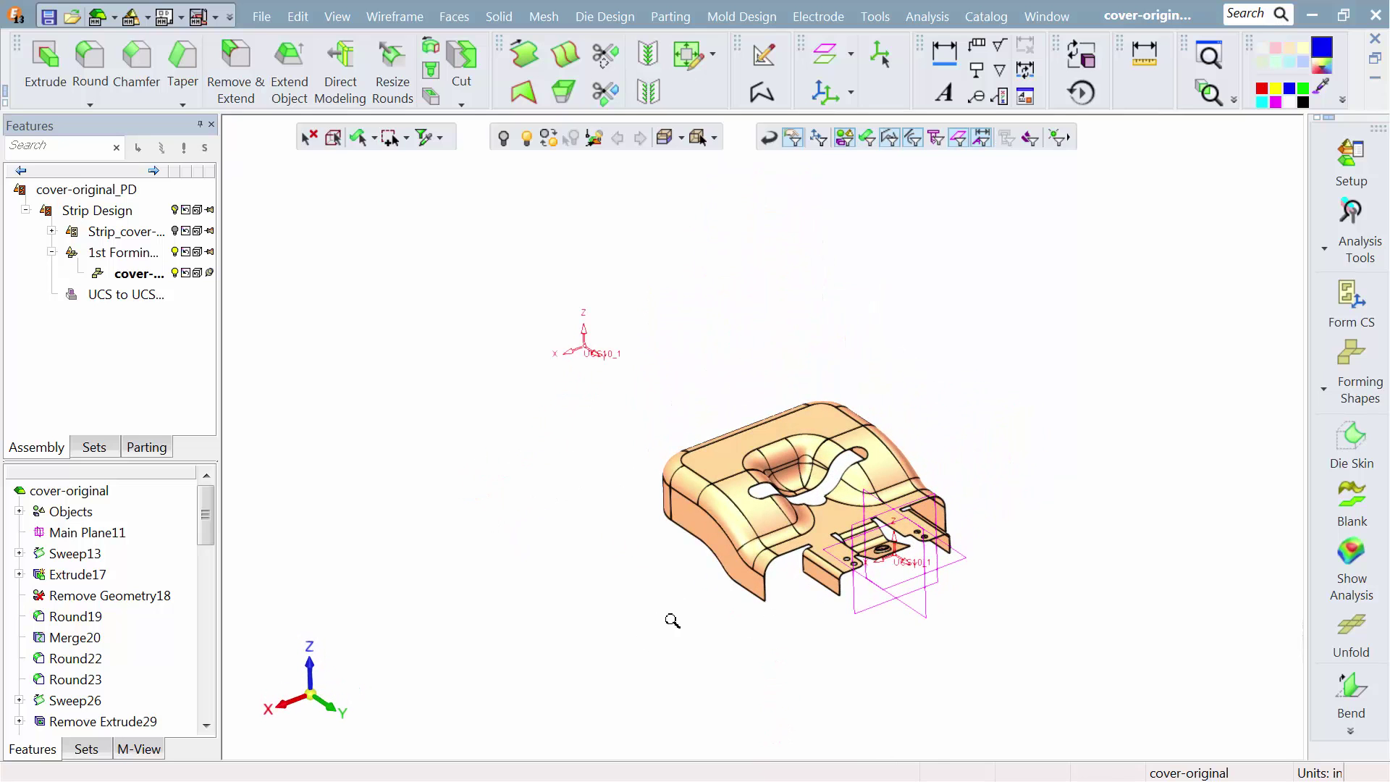
pyautogui.scroll(3, 667, 459)
pyautogui.keyDown('ctrl'); pyautogui.moveTo(645, 398); pyautogui.dragTo(561, 249, button='middle'); pyautogui.keyUp('ctrl')
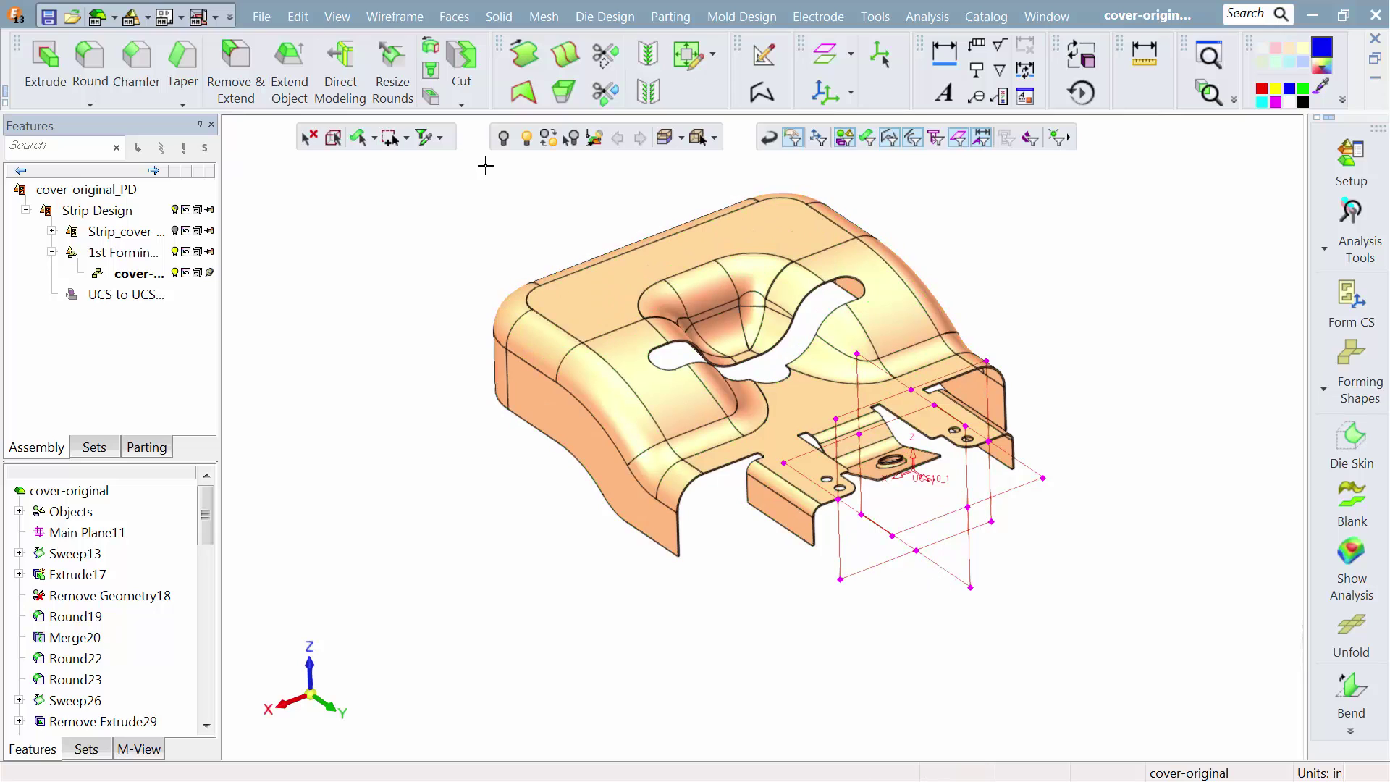
pyautogui.click(505, 138)
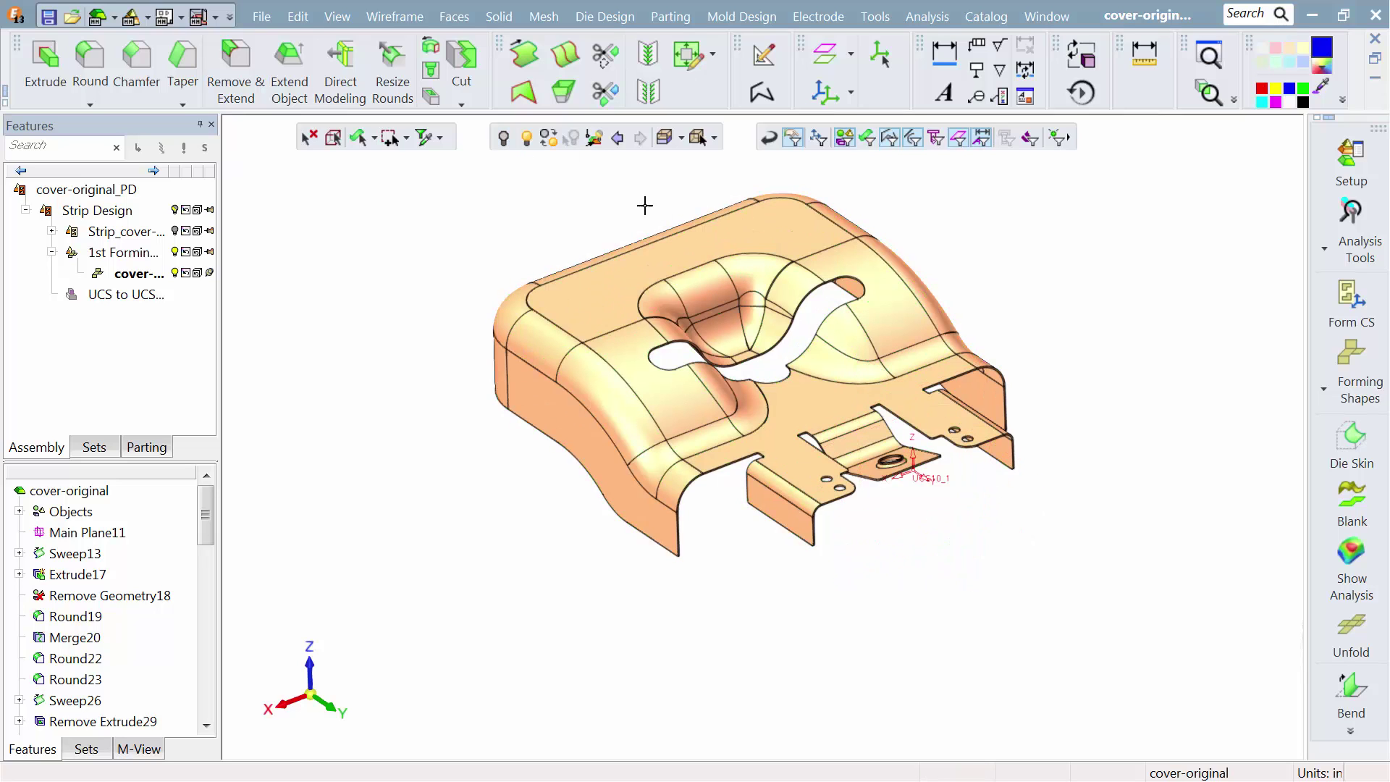
pyautogui.click(941, 19)
pyautogui.click(949, 89)
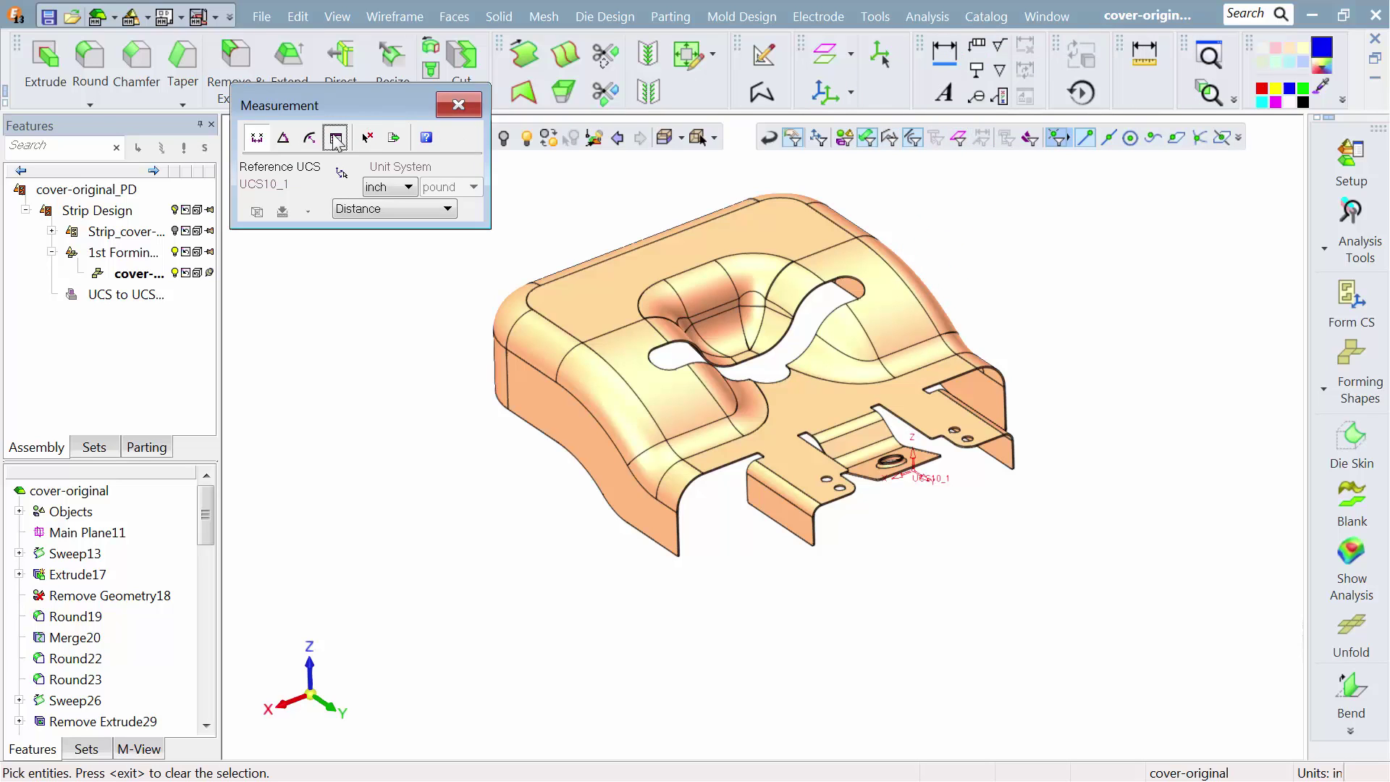
pyautogui.click(335, 137)
pyautogui.click(590, 359)
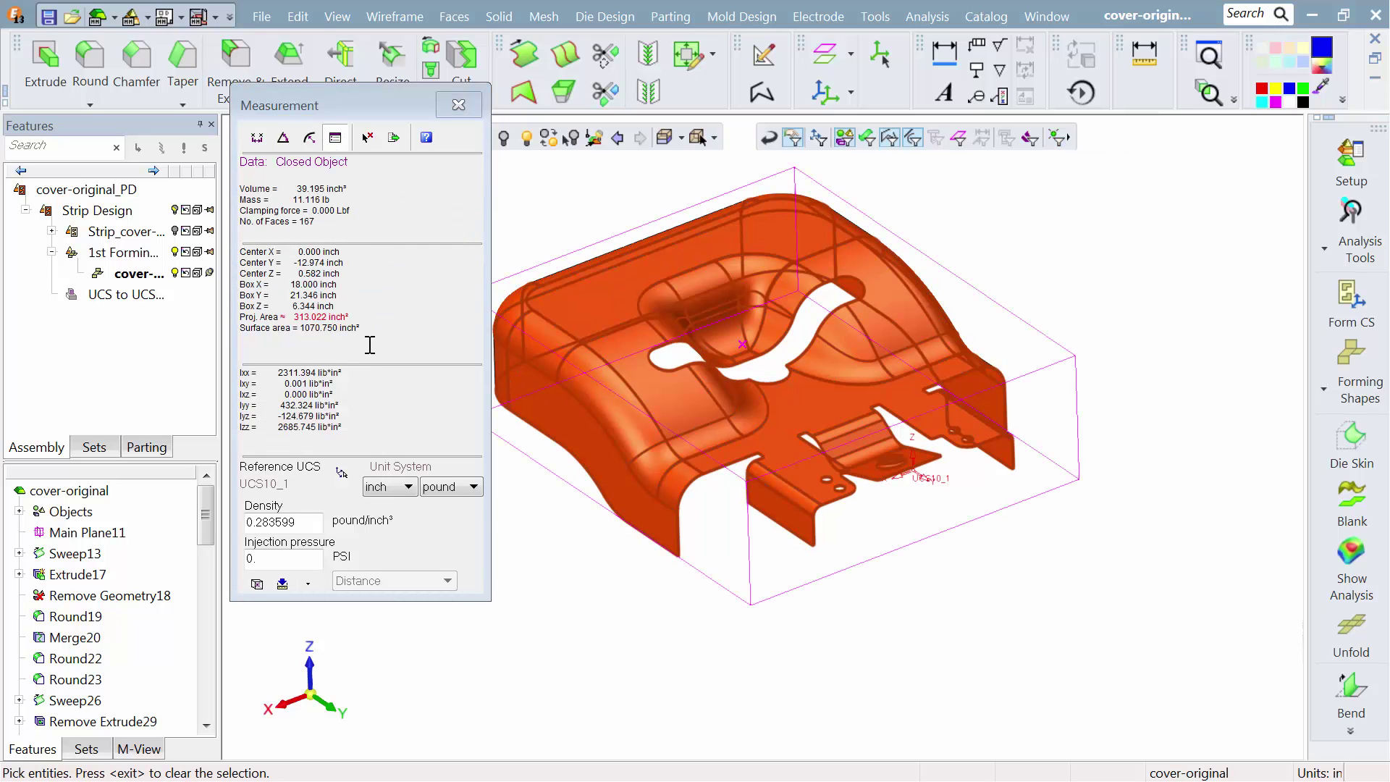
pyautogui.click(454, 110)
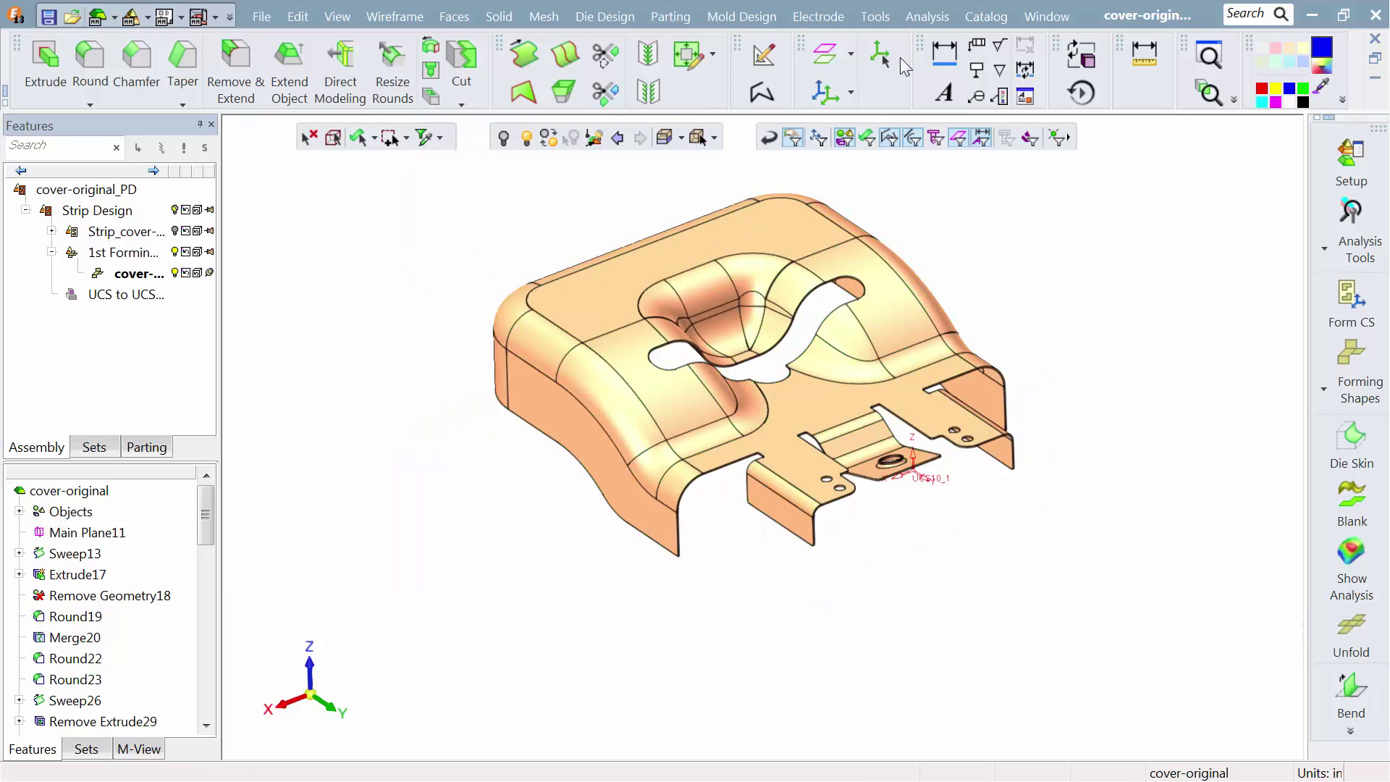
pyautogui.click(922, 17)
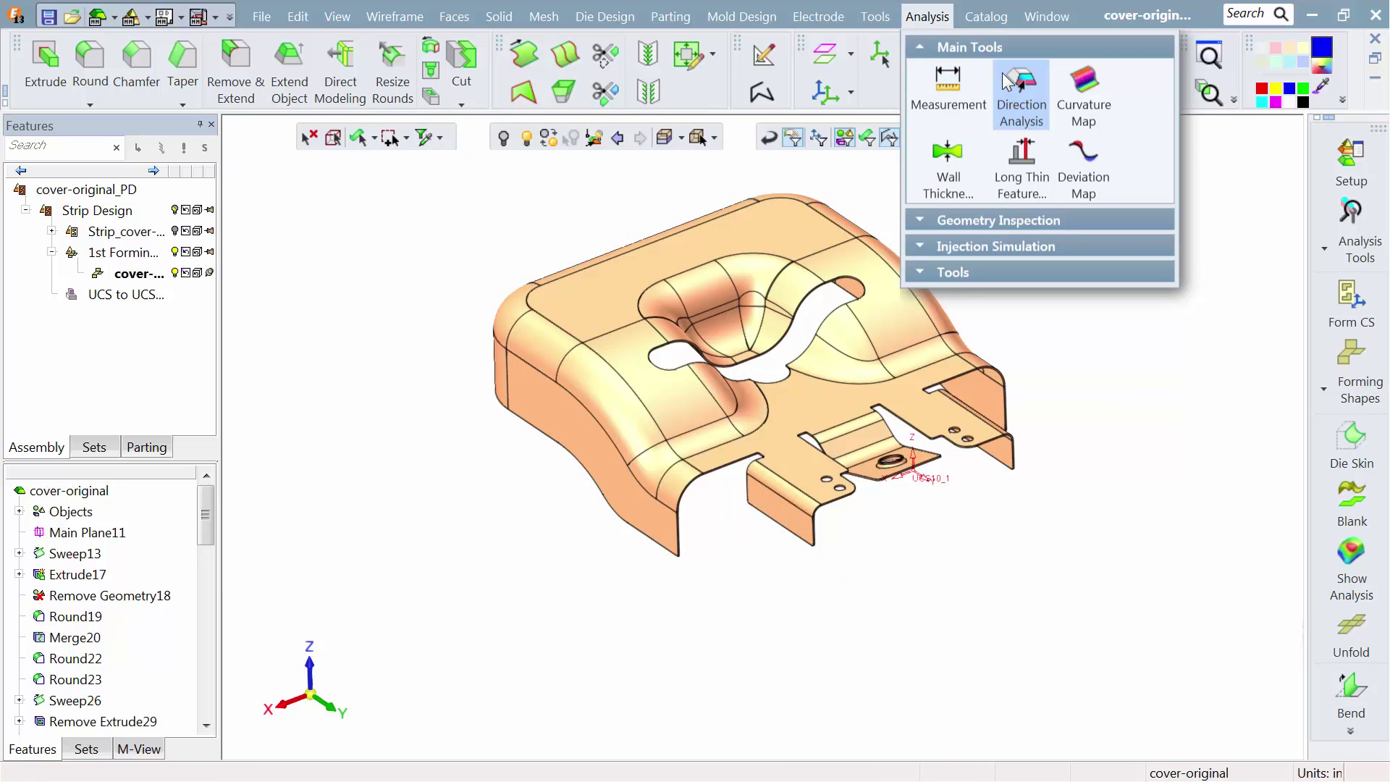
pyautogui.click(1020, 91)
pyautogui.moveTo(449, 206); pyautogui.dragTo(1088, 572)
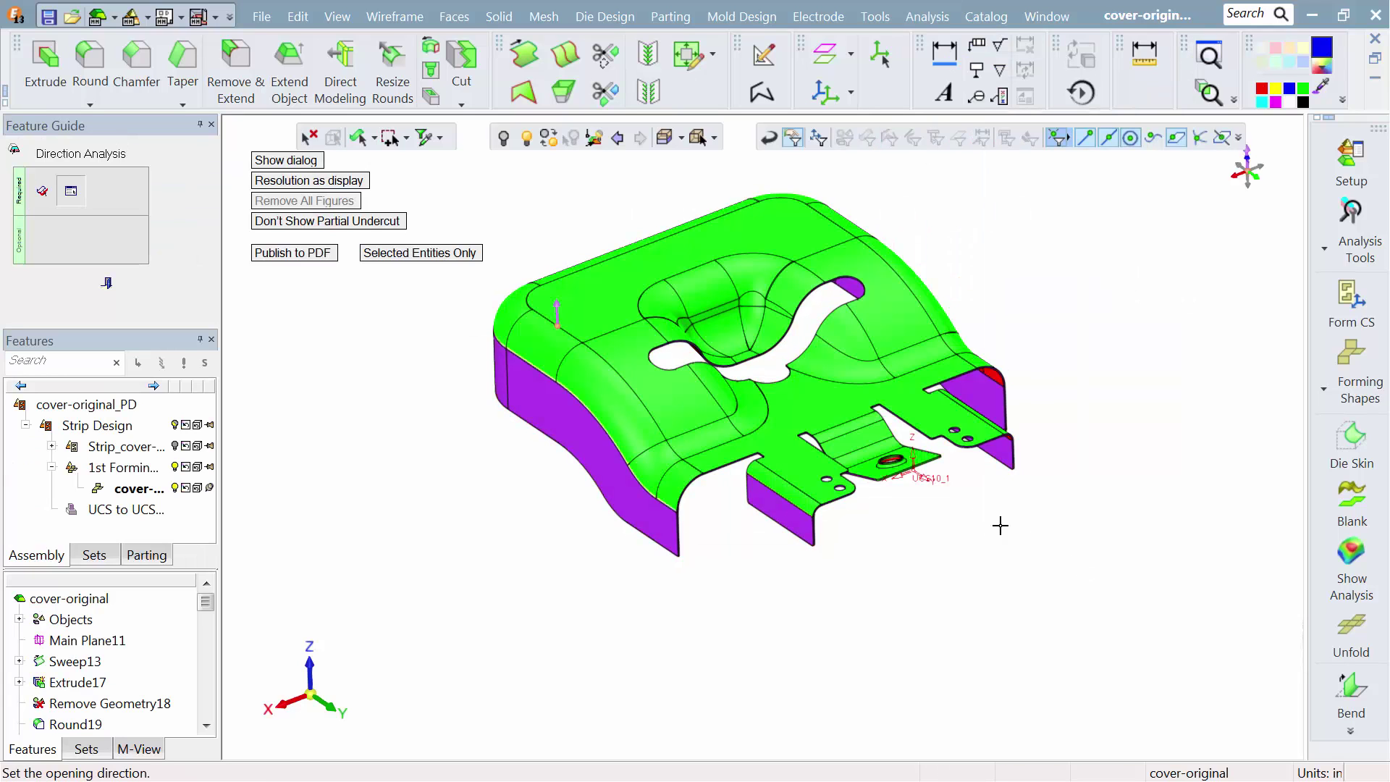
pyautogui.click(876, 461)
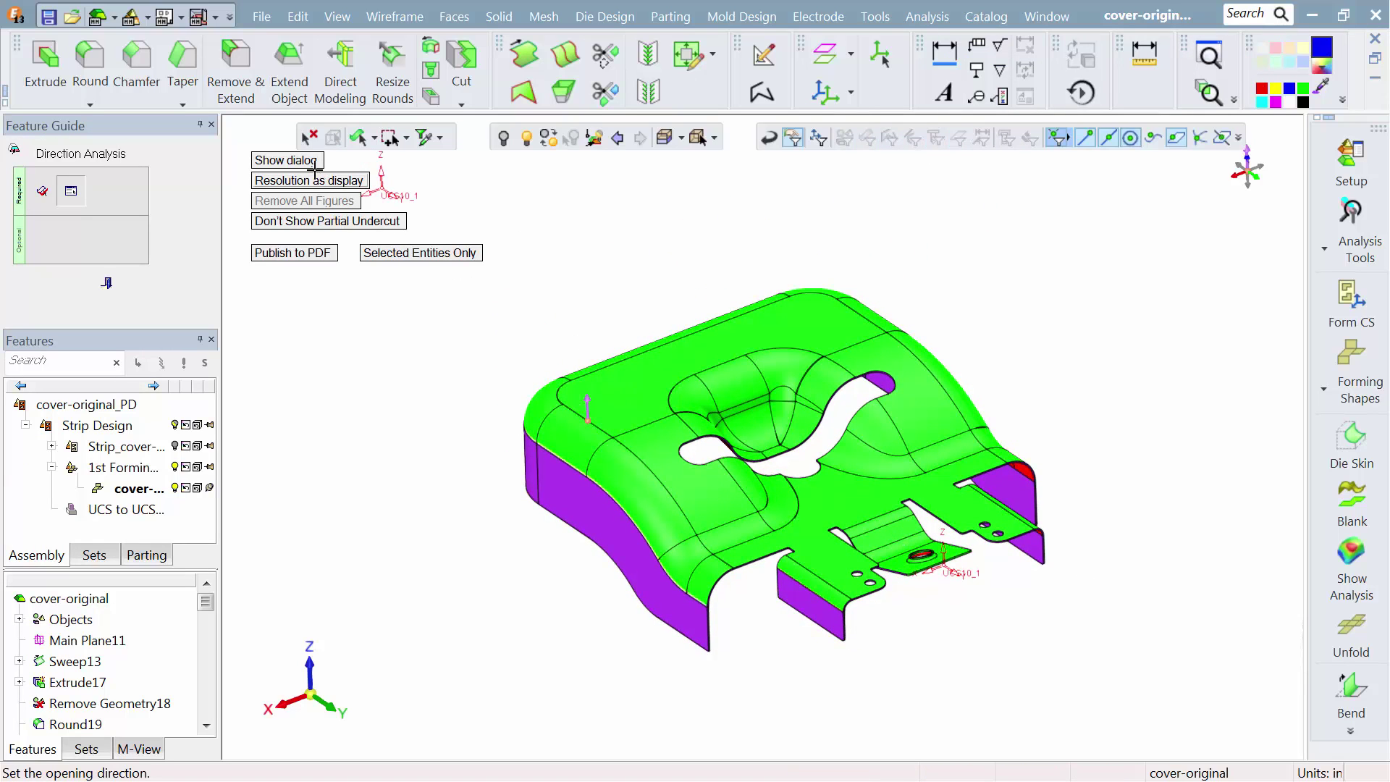
pyautogui.click(308, 165)
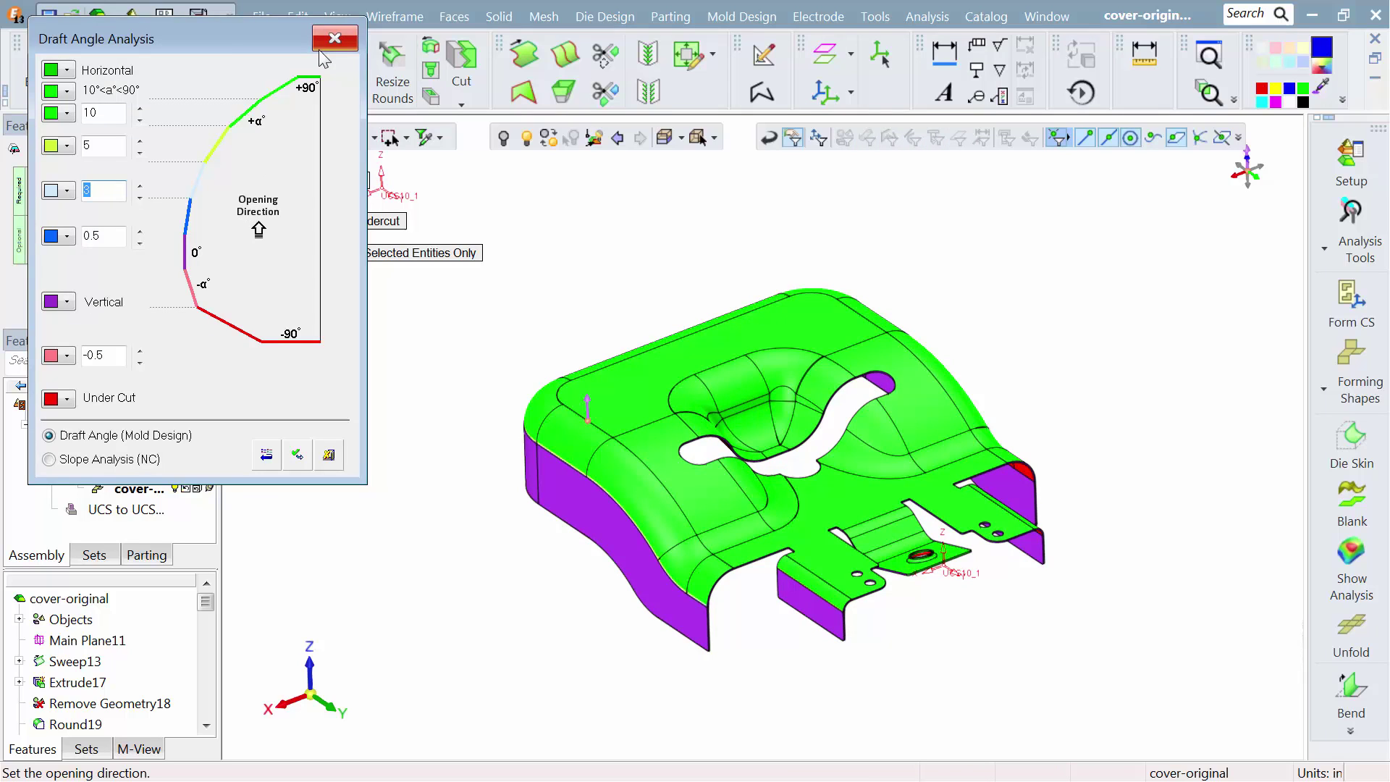
pyautogui.click(335, 40)
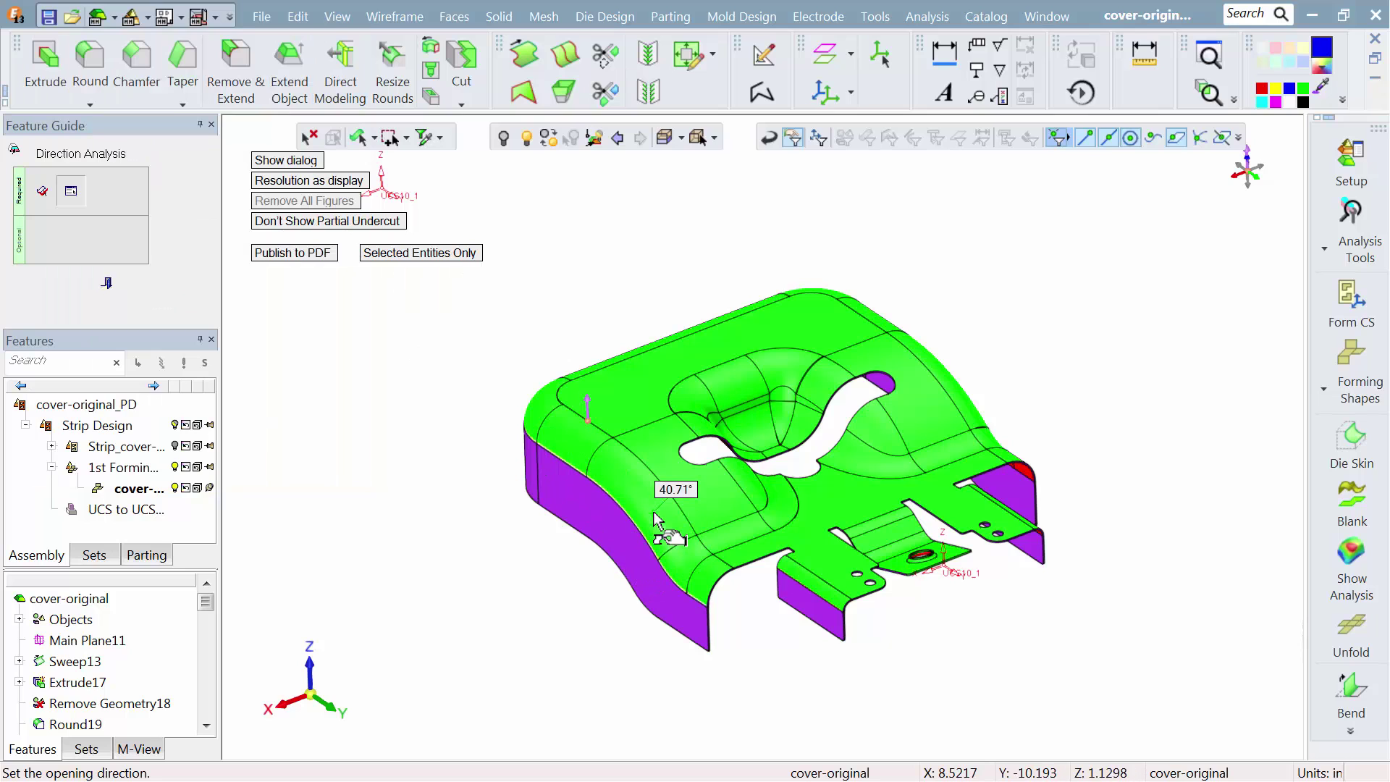
pyautogui.click(105, 286)
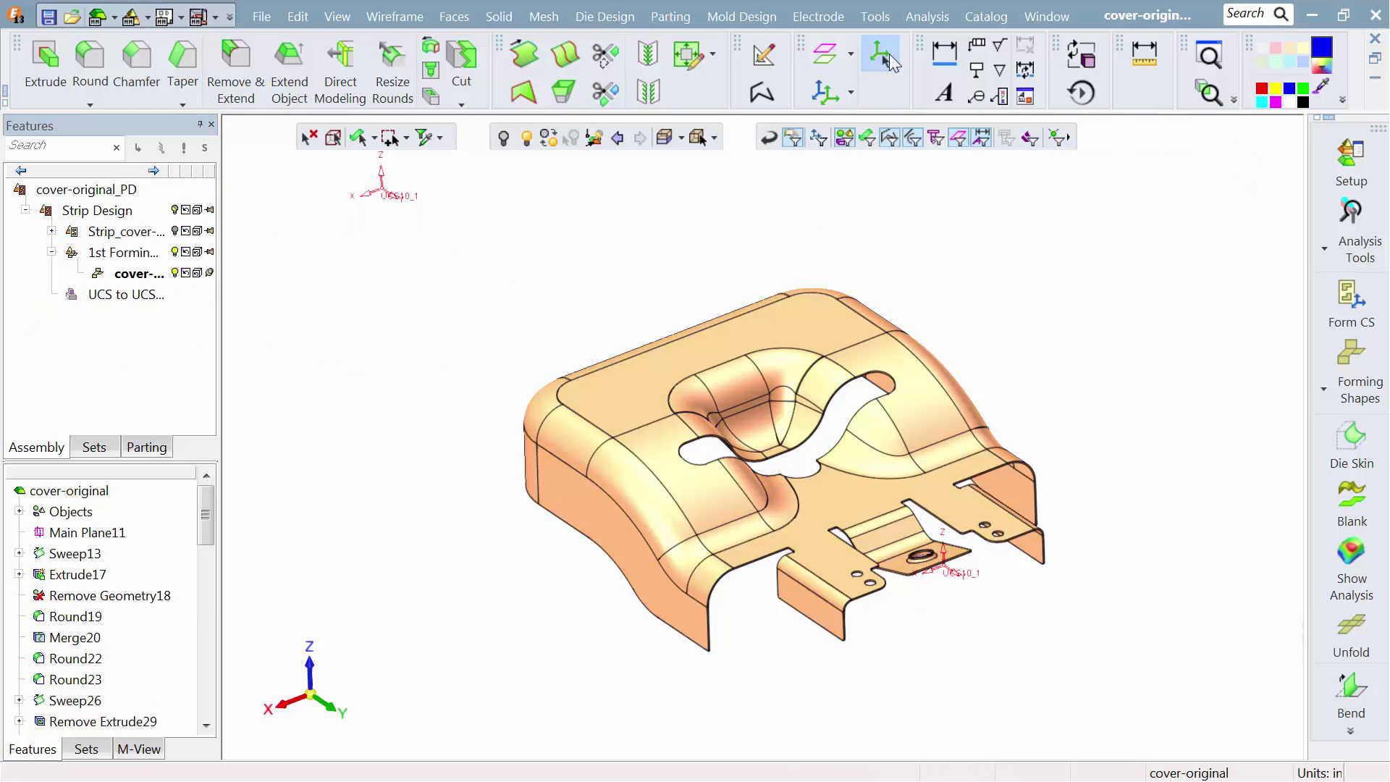
pyautogui.click(918, 17)
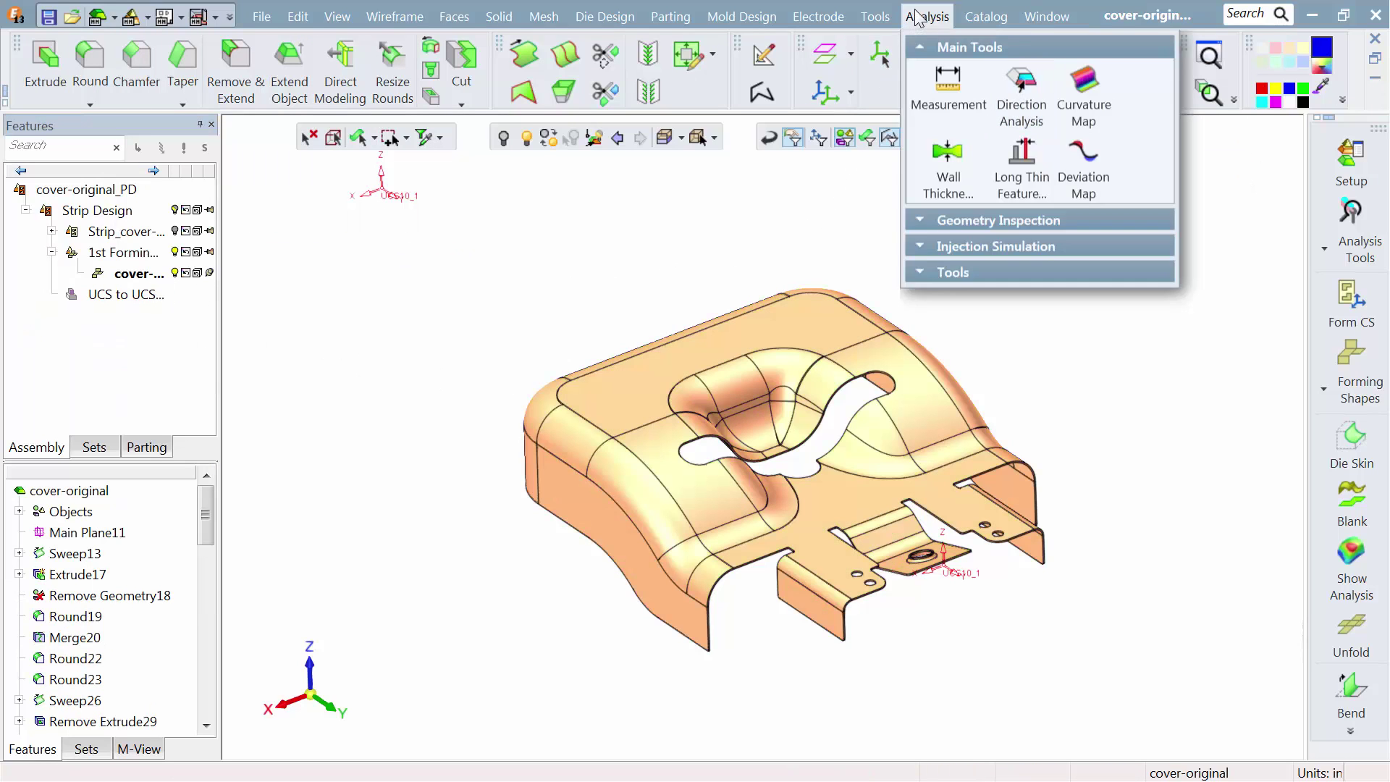
pyautogui.click(1099, 78)
pyautogui.middleClick(1101, 726)
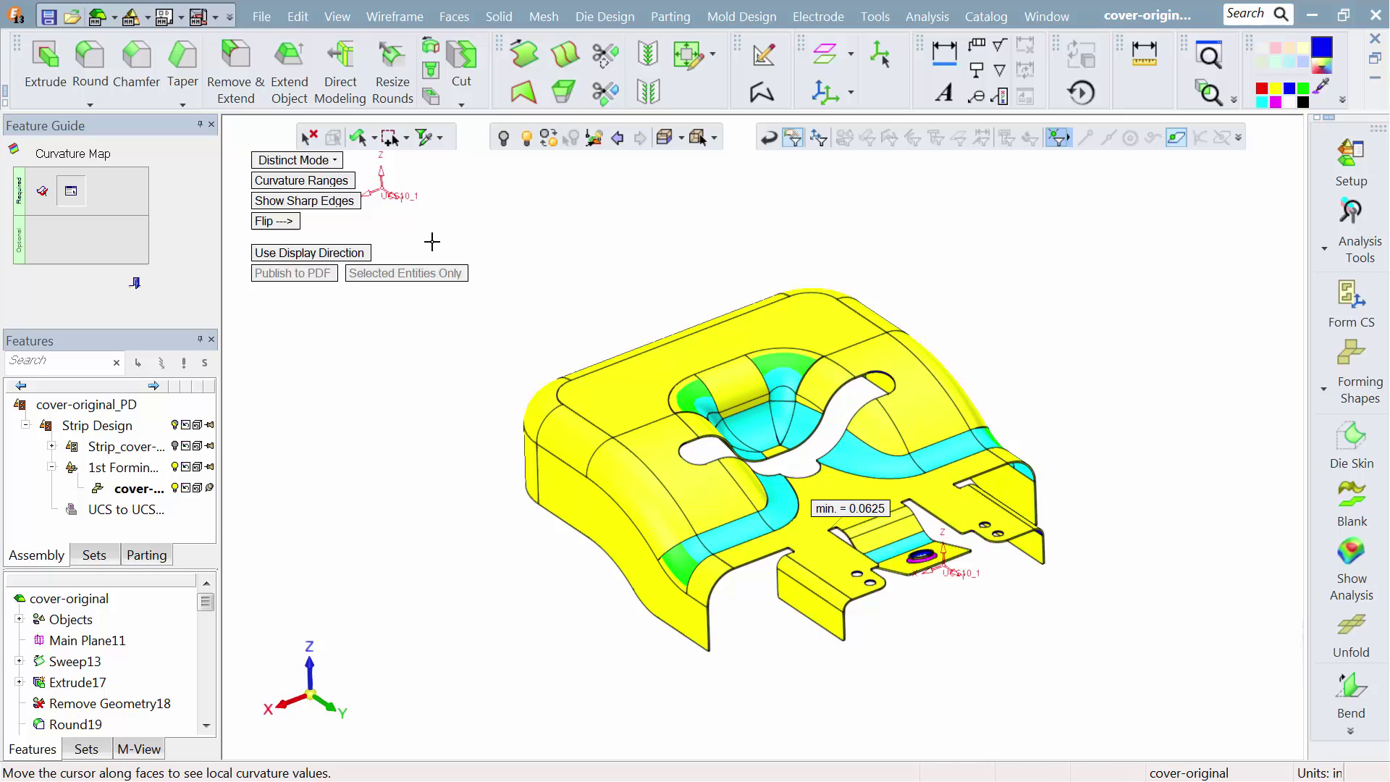
pyautogui.click(294, 181)
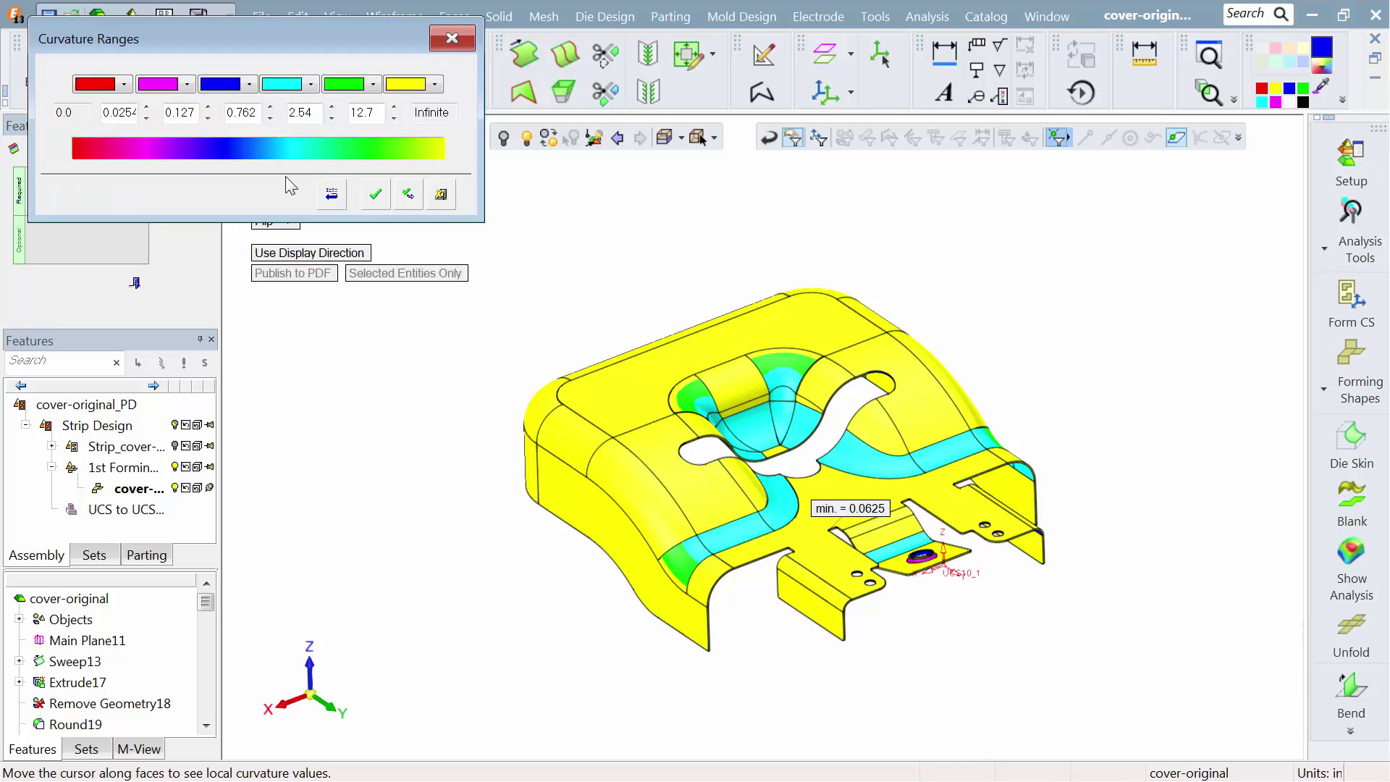
pyautogui.click(453, 39)
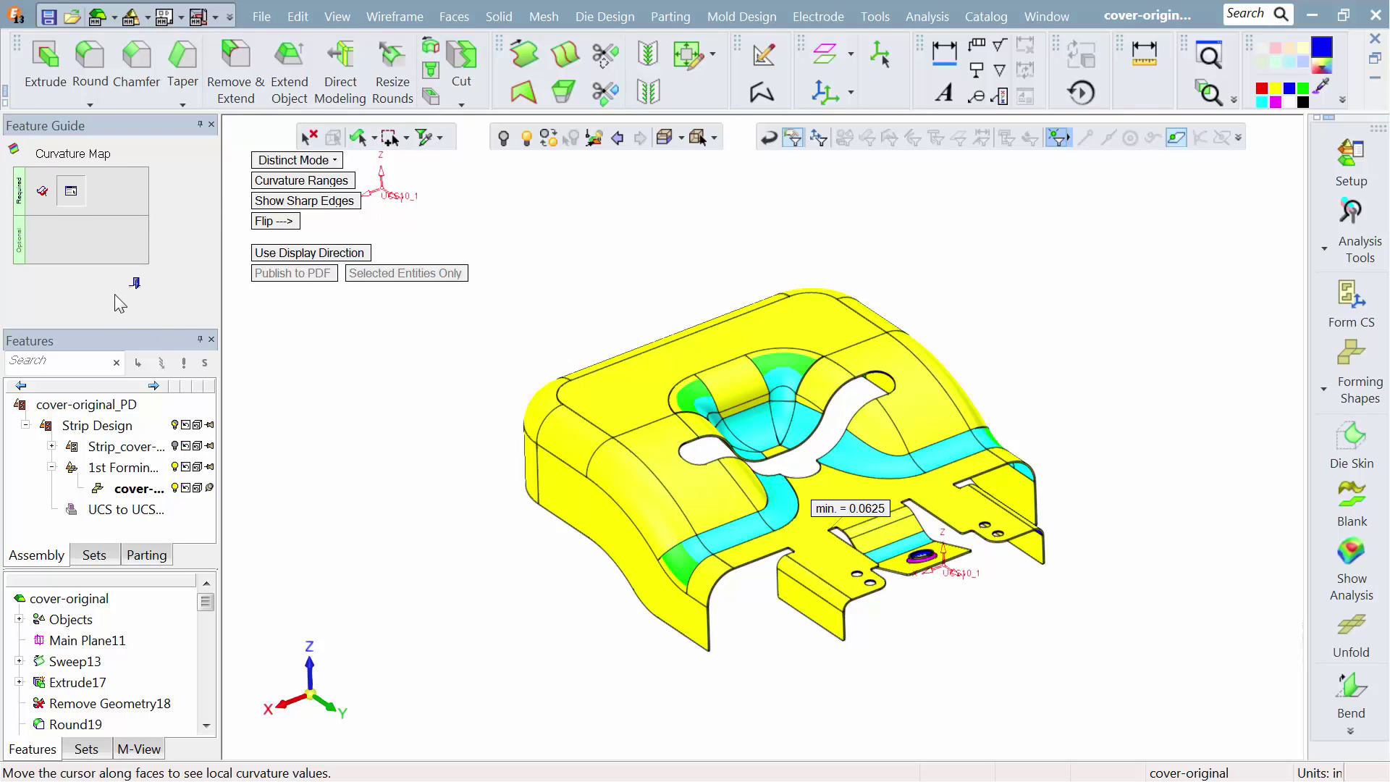
pyautogui.click(135, 283)
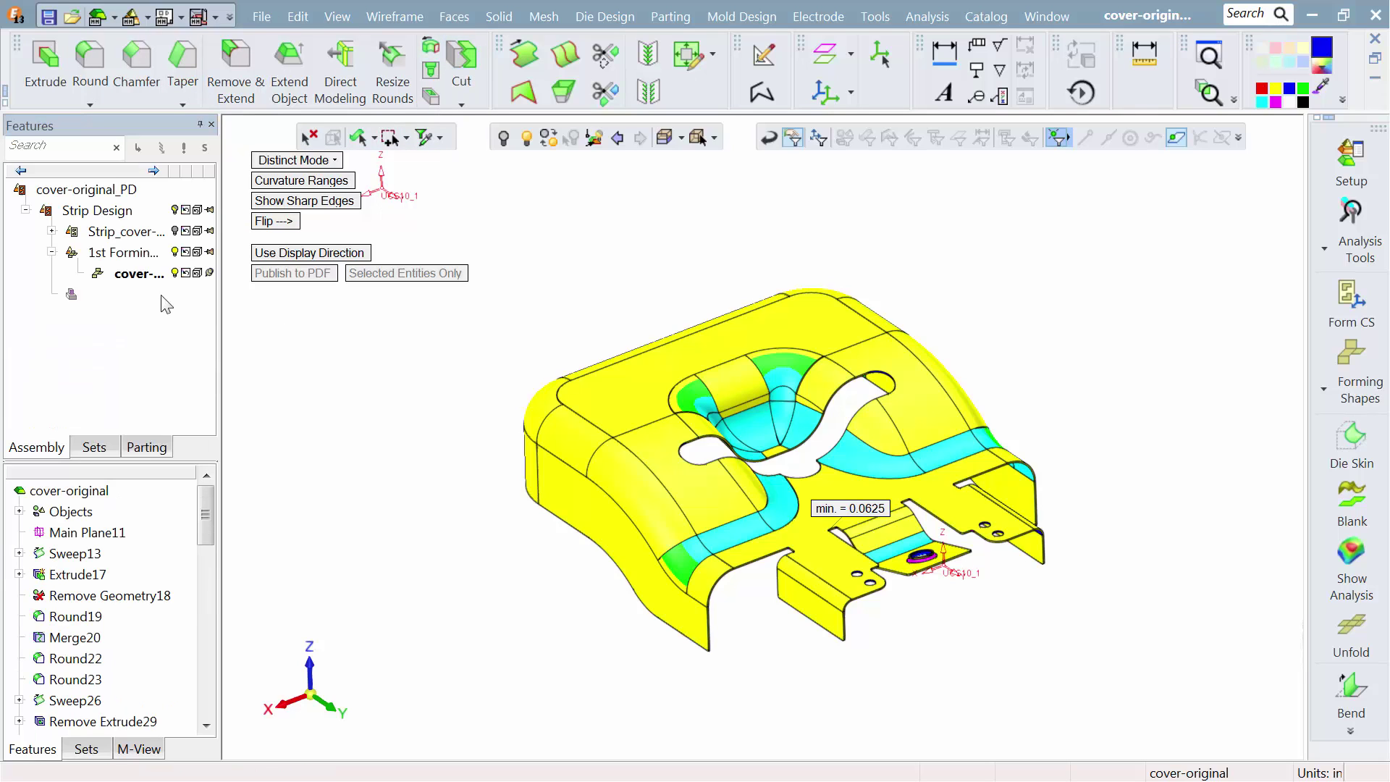
# Run a Wall Thickness analysis on the cover part and read its 0.0760 maximum thickness.
pyautogui.click(928, 18)
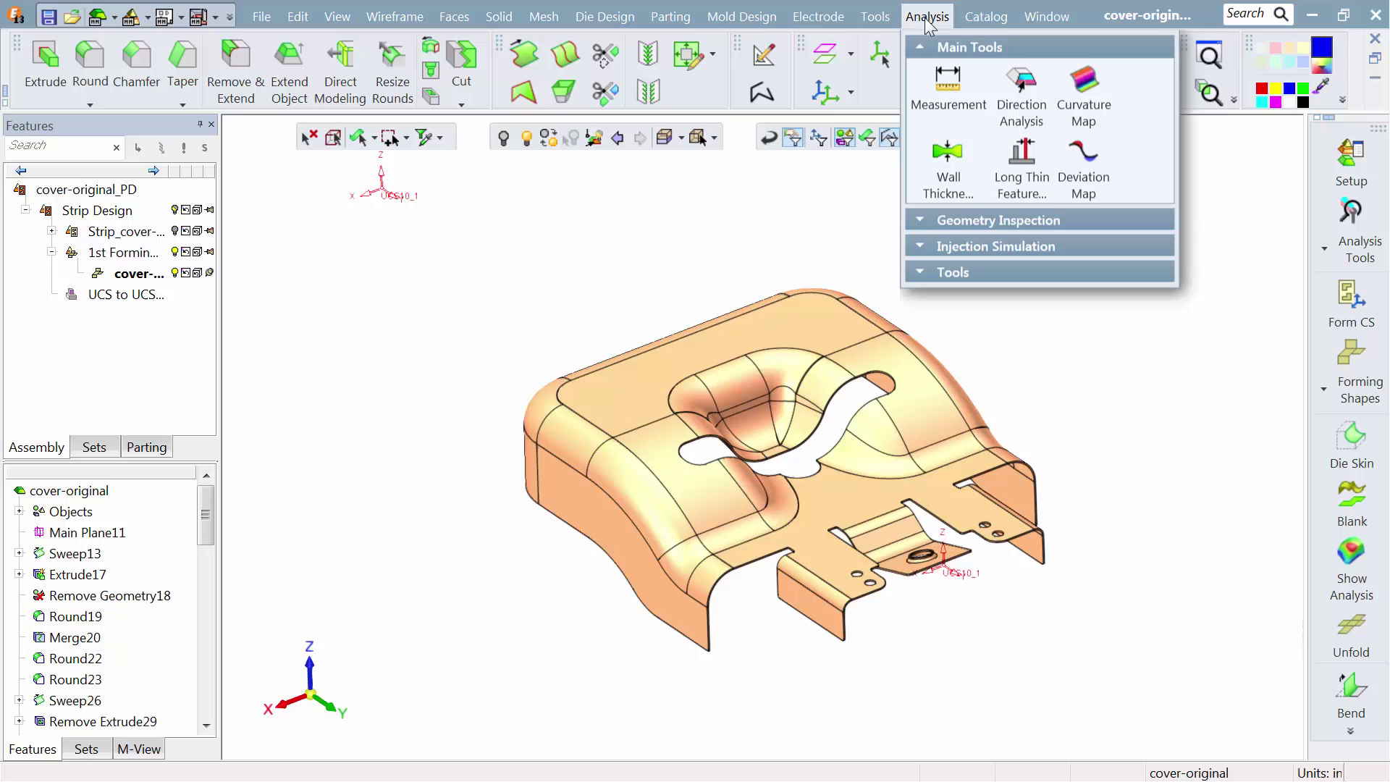
pyautogui.click(959, 153)
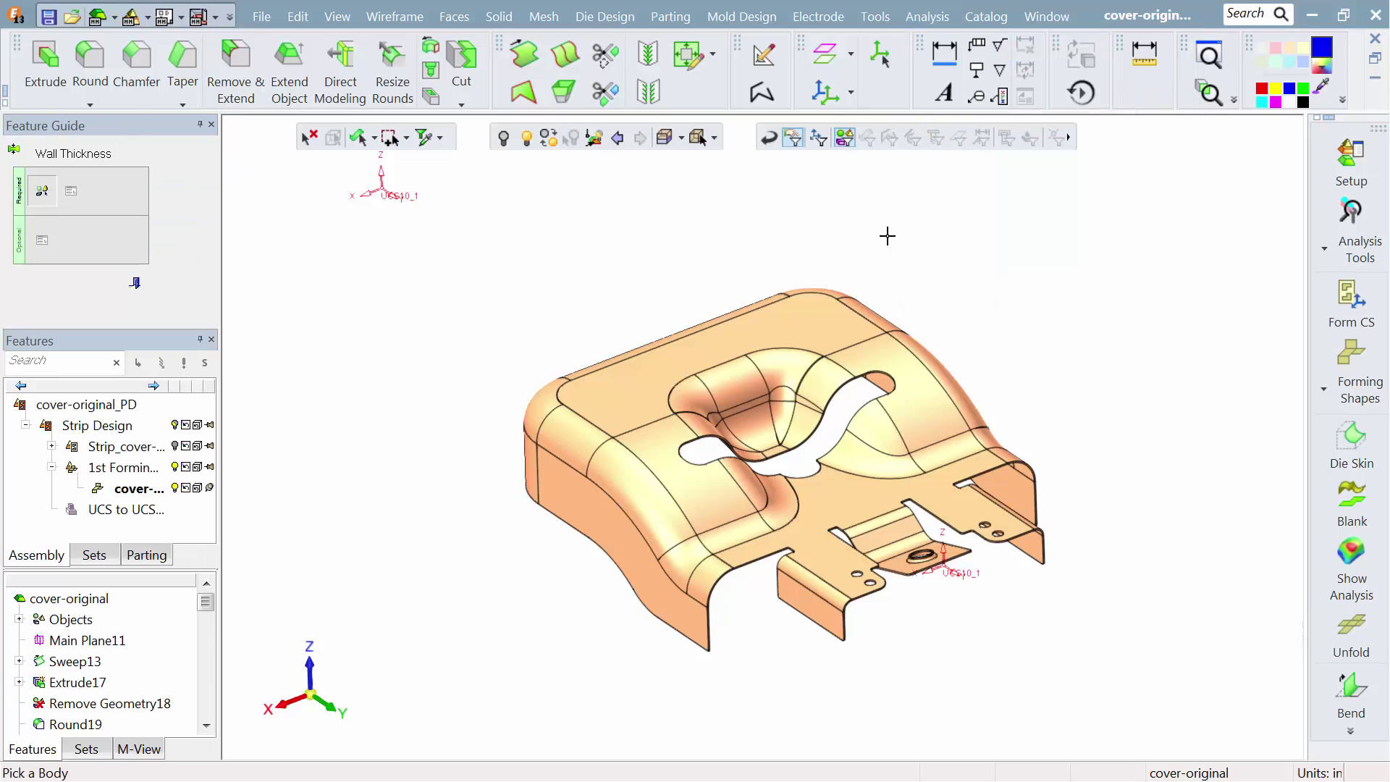
pyautogui.click(680, 351)
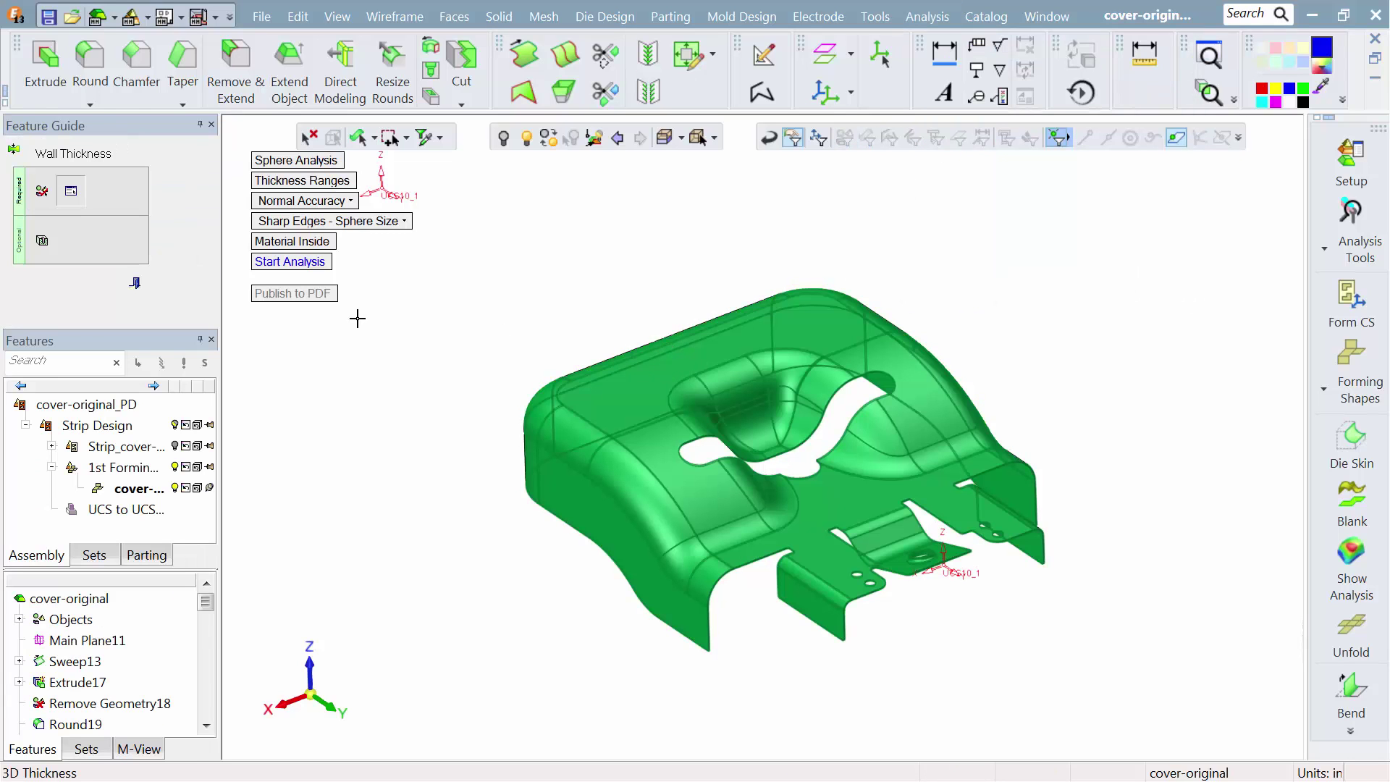
pyautogui.click(270, 264)
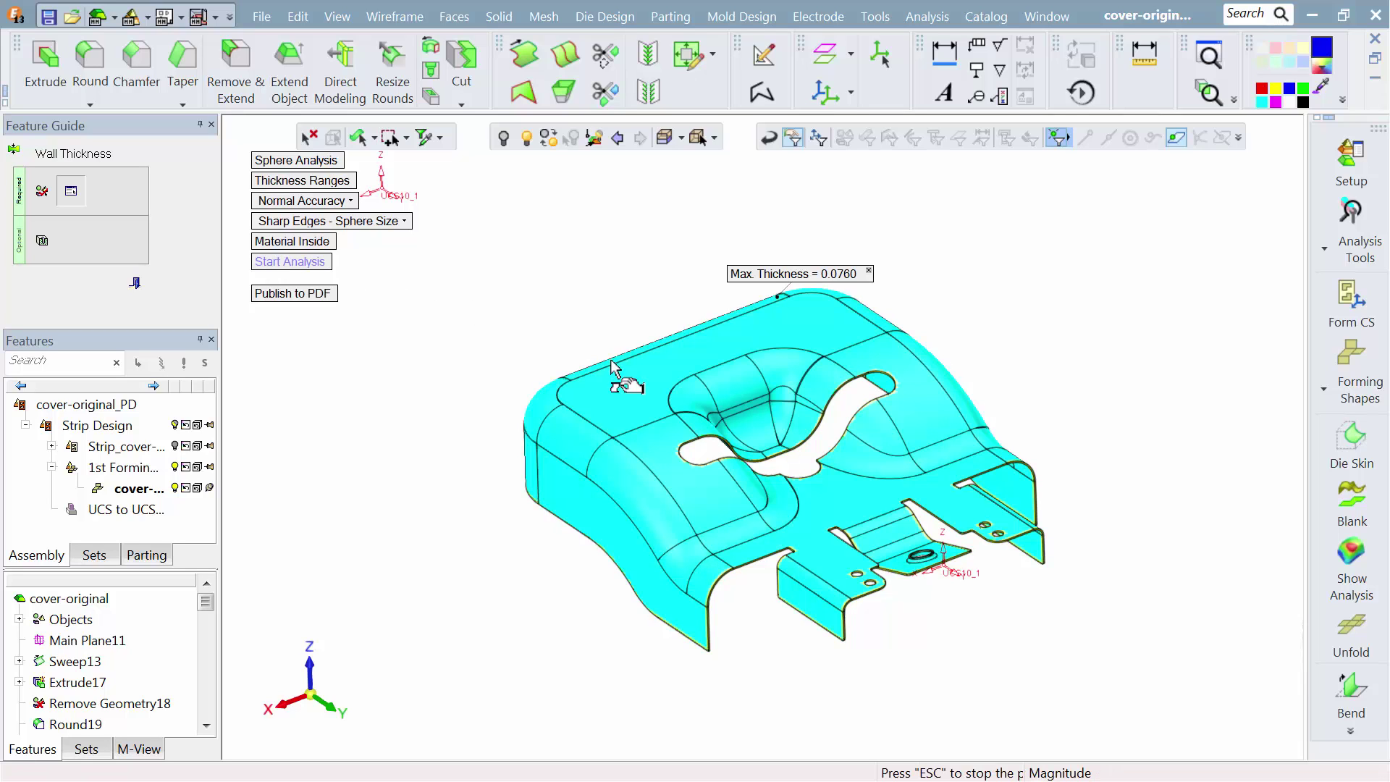
pyautogui.moveTo(616, 381)
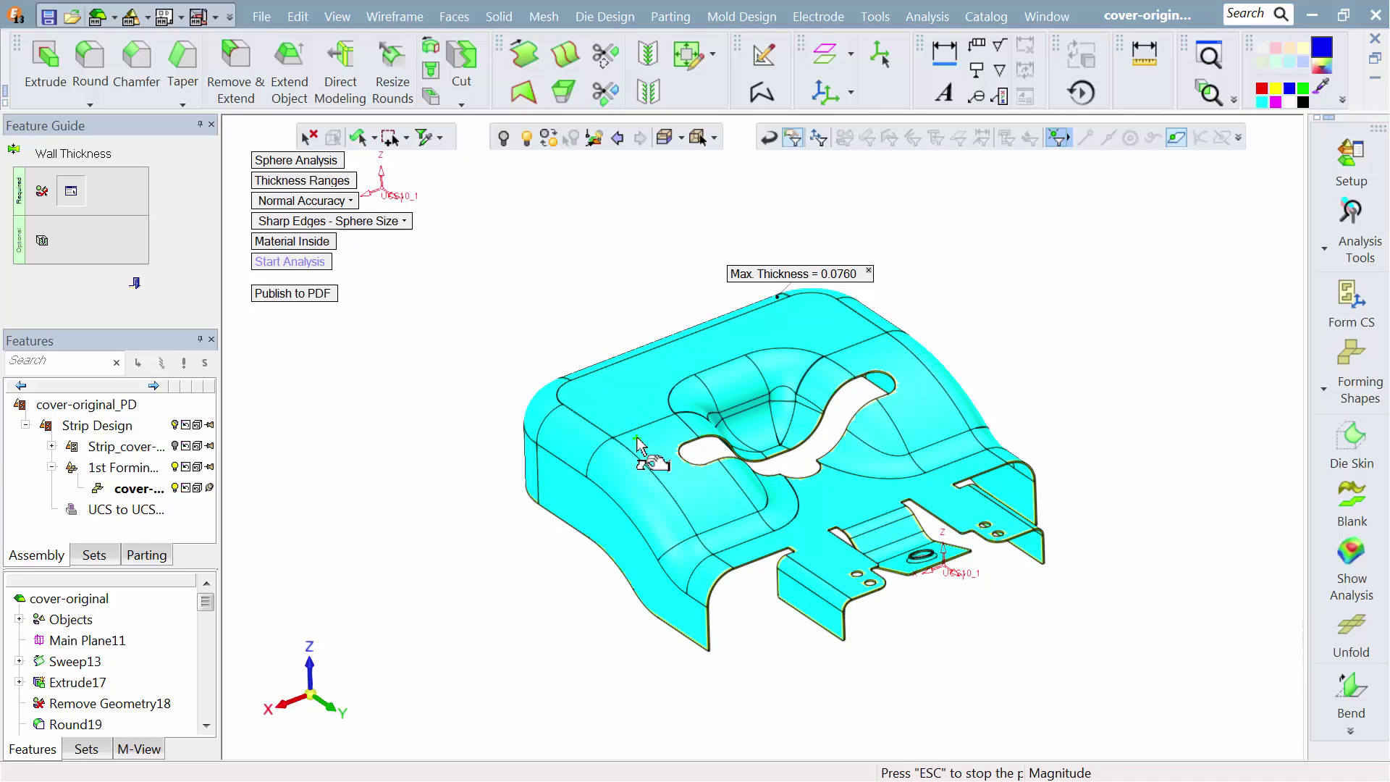
pyautogui.moveTo(637, 443)
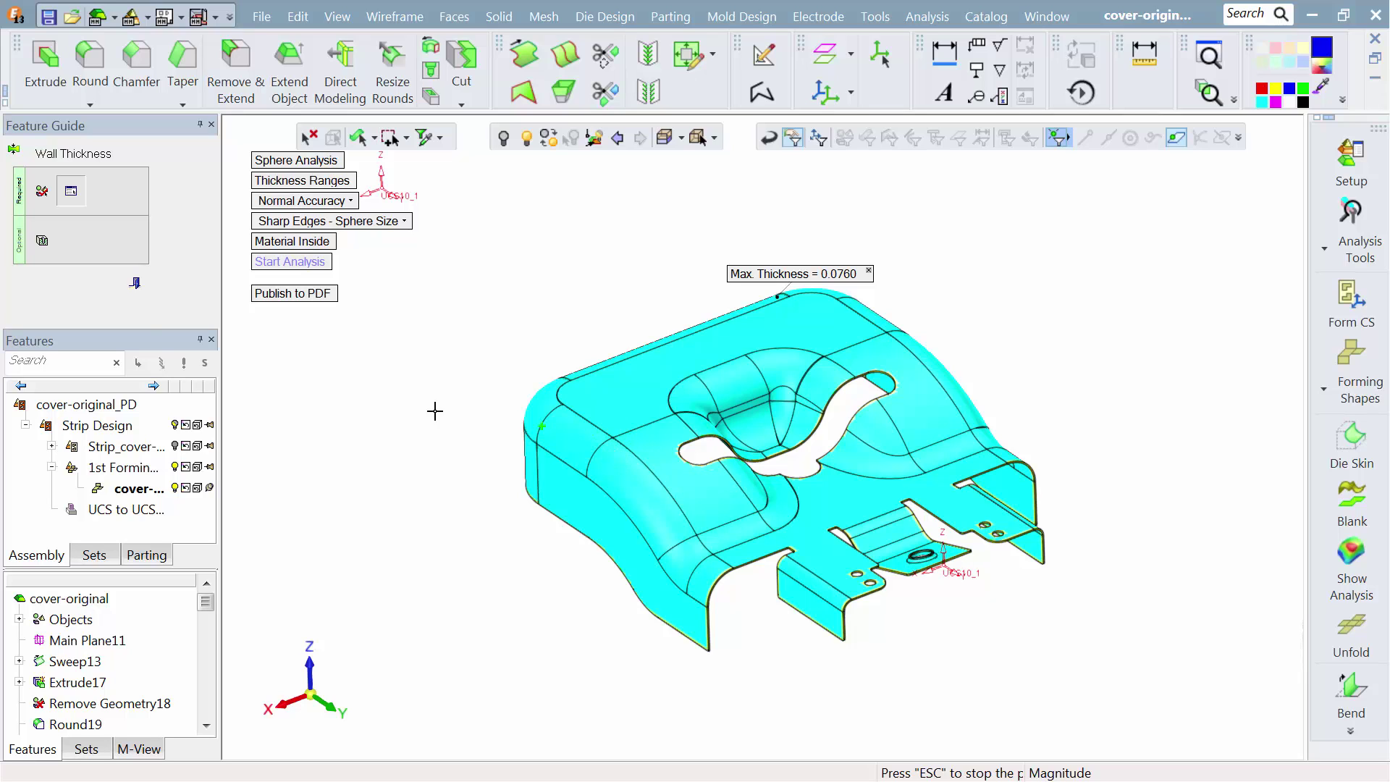
# Check thickness with a section cut across the cover, then exit the wall thickness analysis.
pyautogui.click(43, 242)
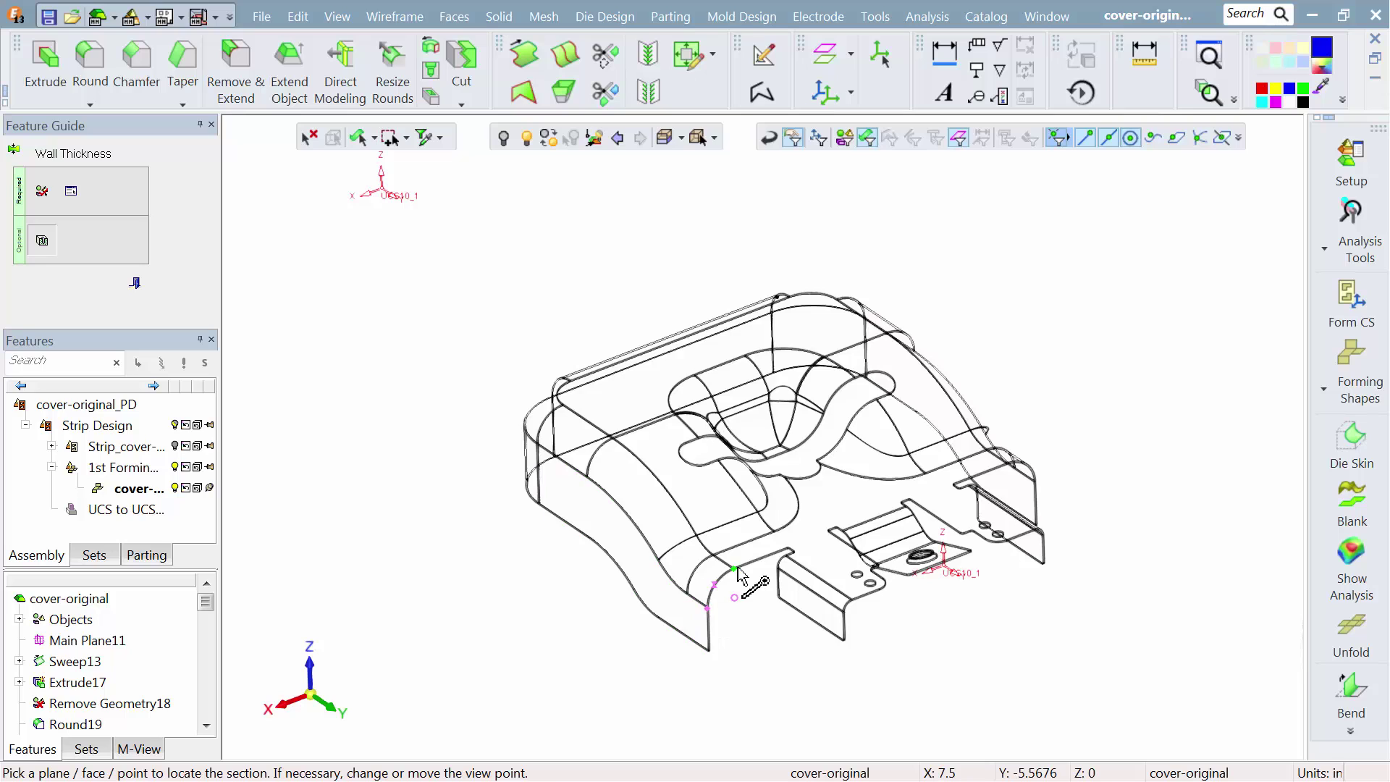
pyautogui.click(735, 569)
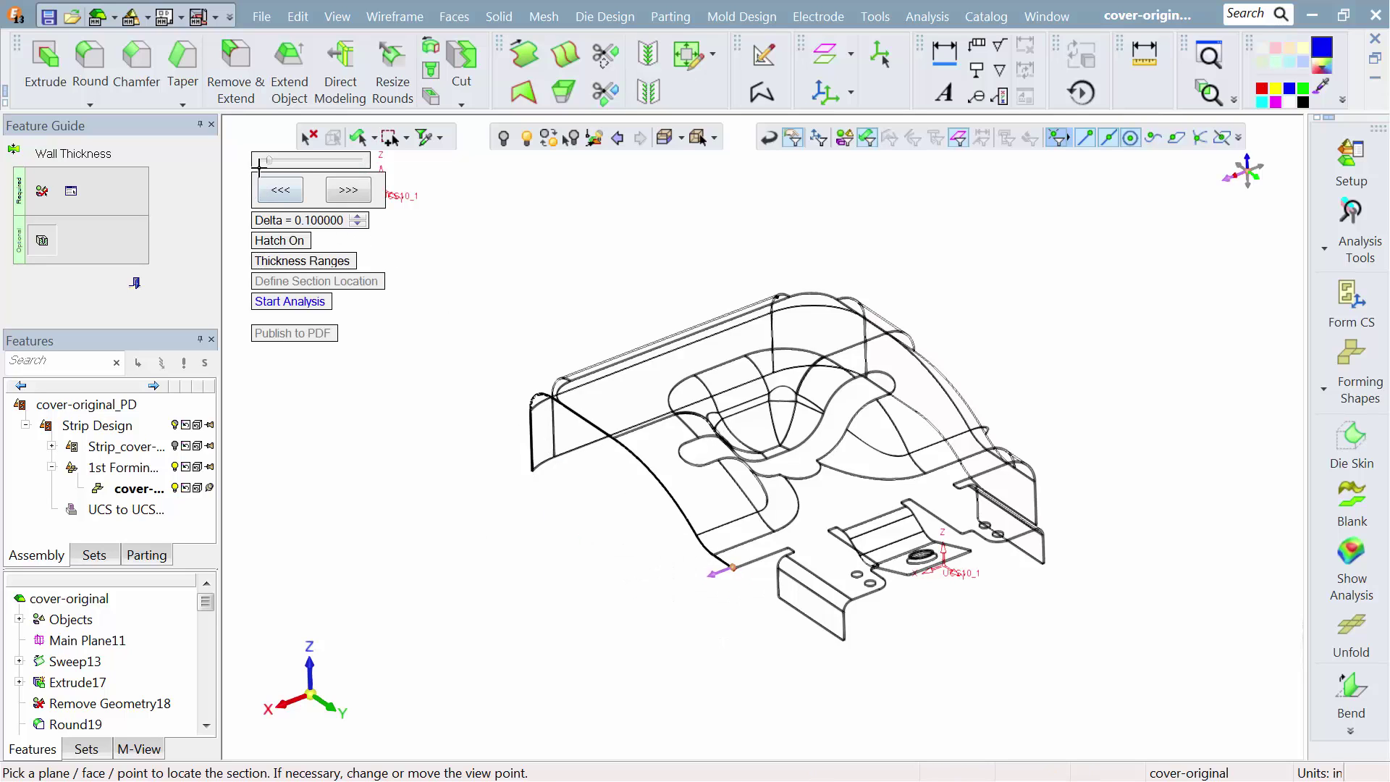
pyautogui.moveTo(272, 162); pyautogui.dragTo(313, 165)
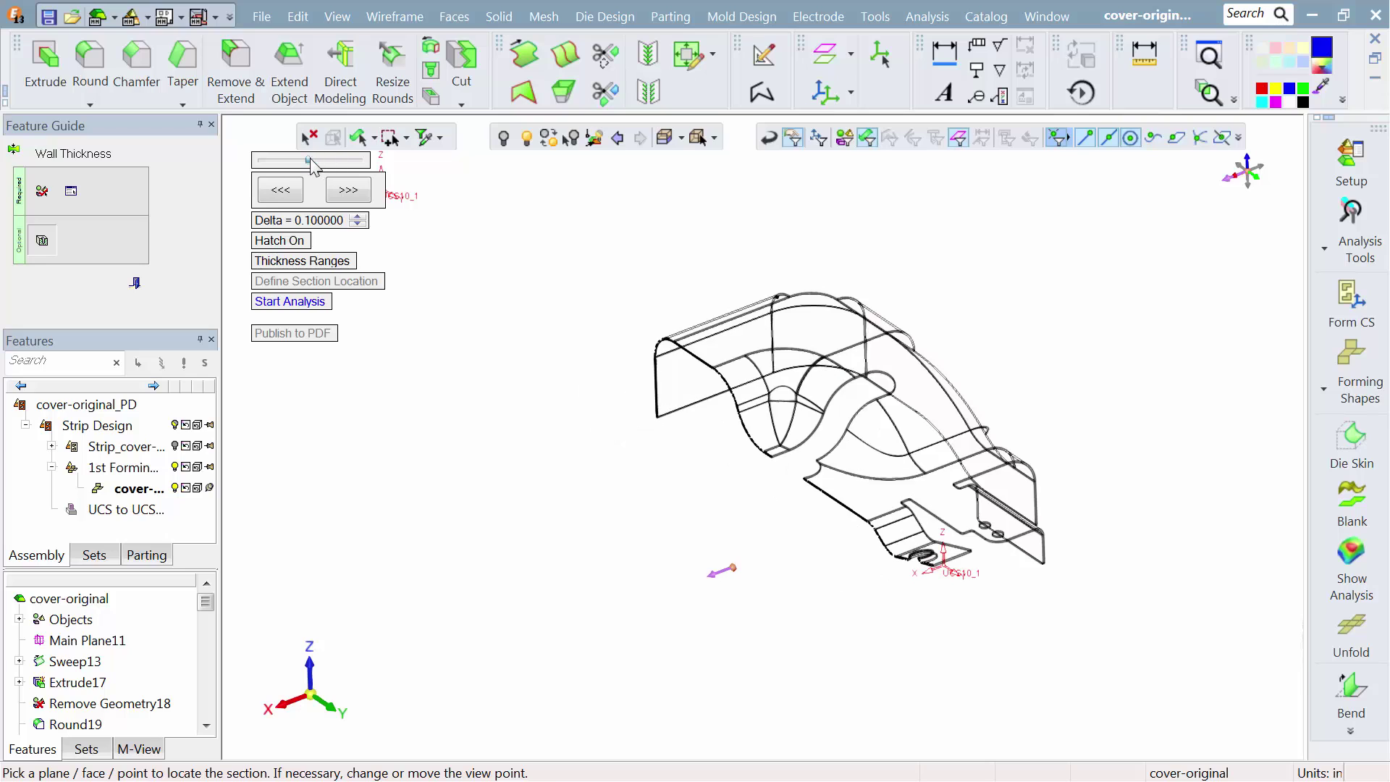
pyautogui.scroll(6, 701, 301)
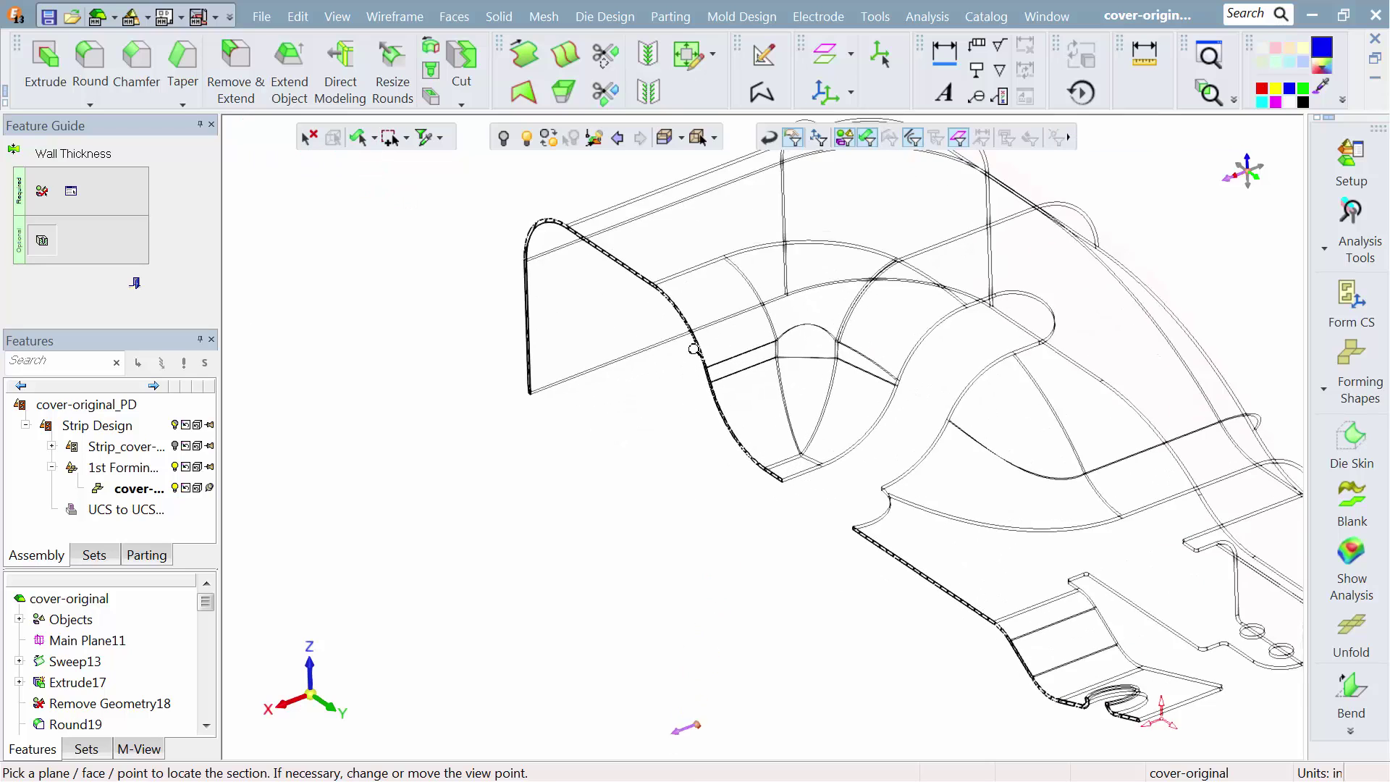
pyautogui.scroll(-6, 702, 300)
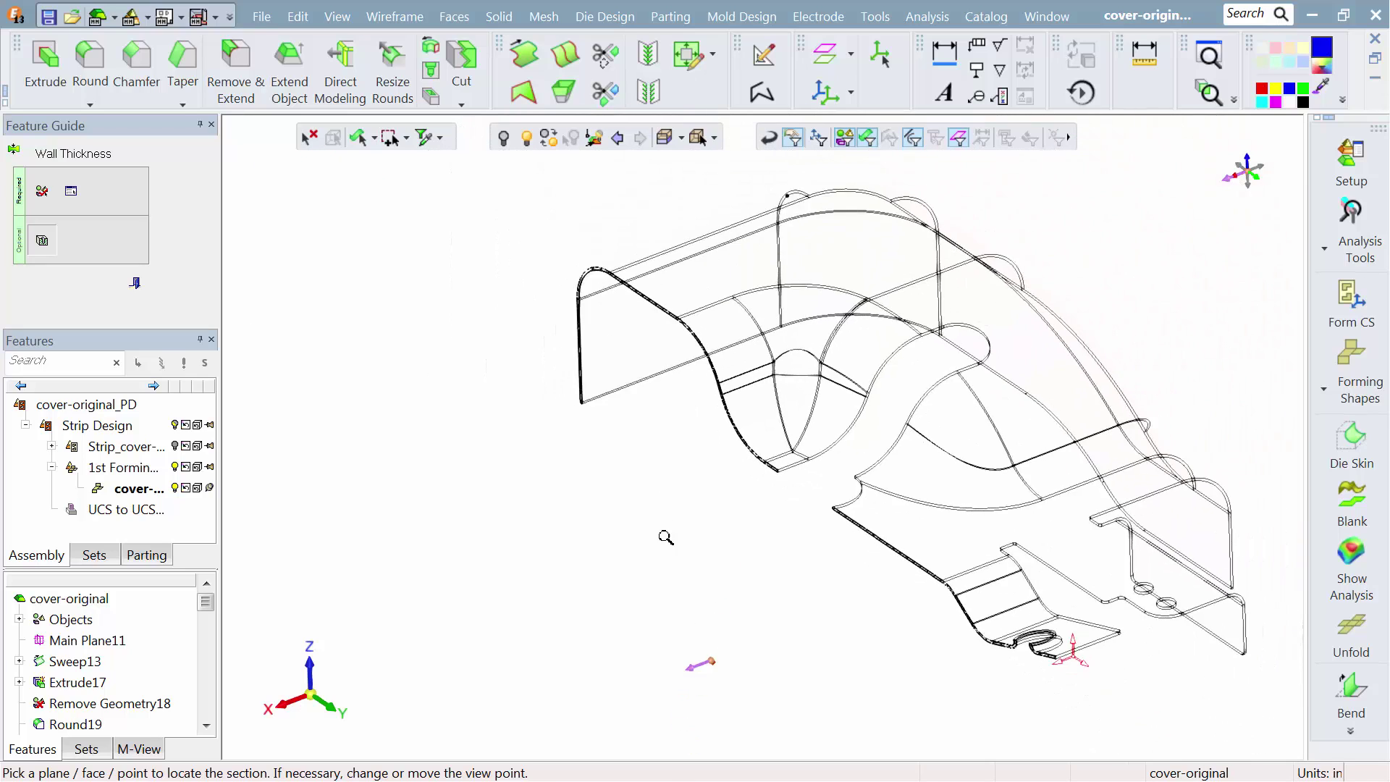
pyautogui.click(134, 286)
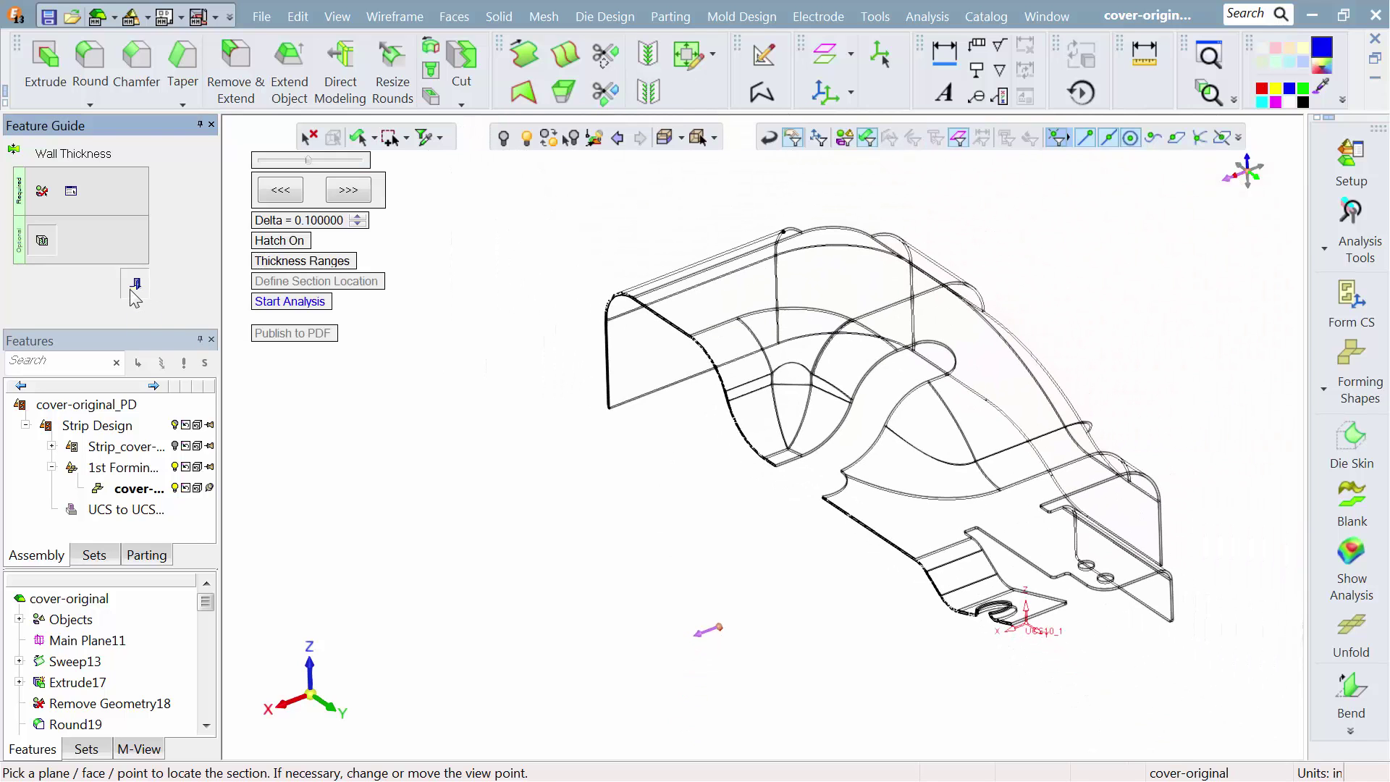
# Orbit and pan the cover to show its top face, central cut-out and tabs from above.
pyautogui.scroll(-2, 498, 397)
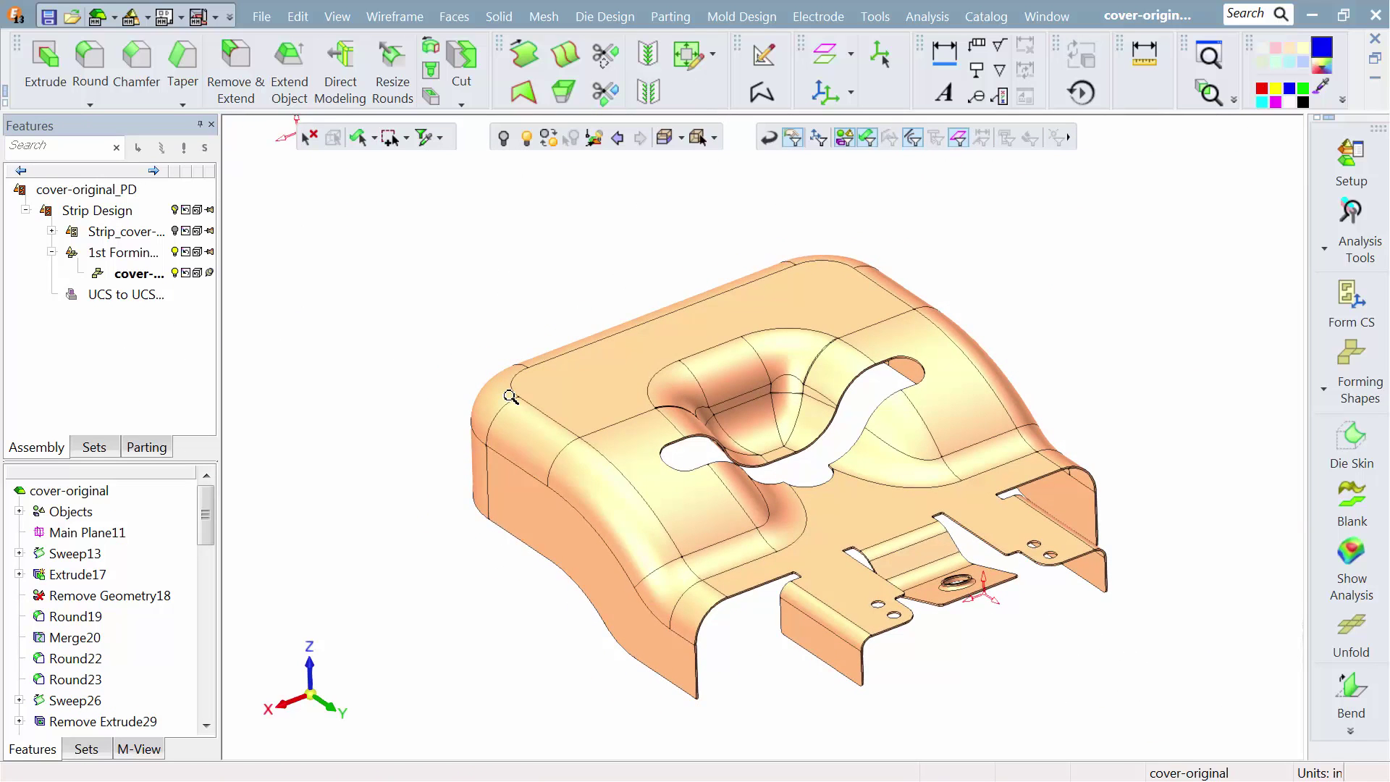
pyautogui.click(527, 420)
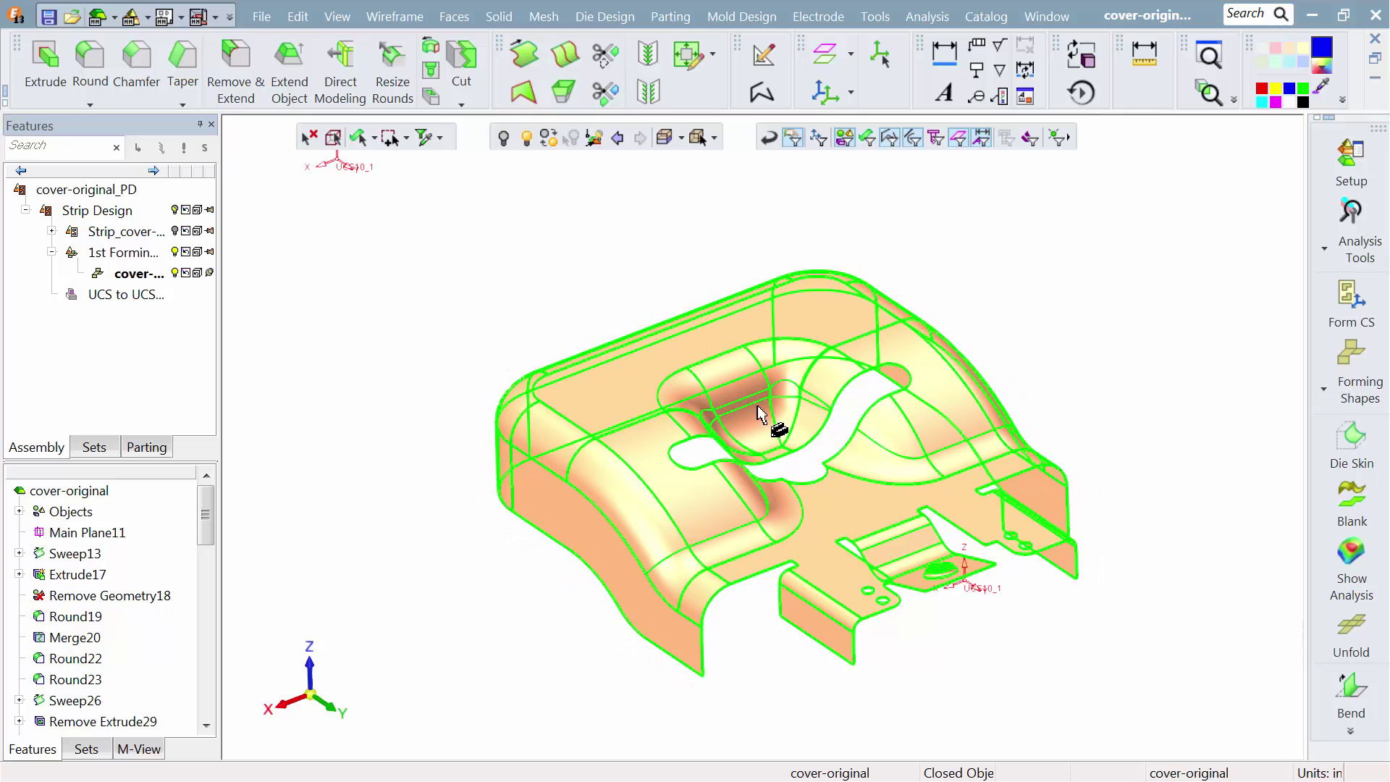
pyautogui.click(838, 417)
pyautogui.moveTo(837, 417); pyautogui.dragTo(1047, 460, button='middle')
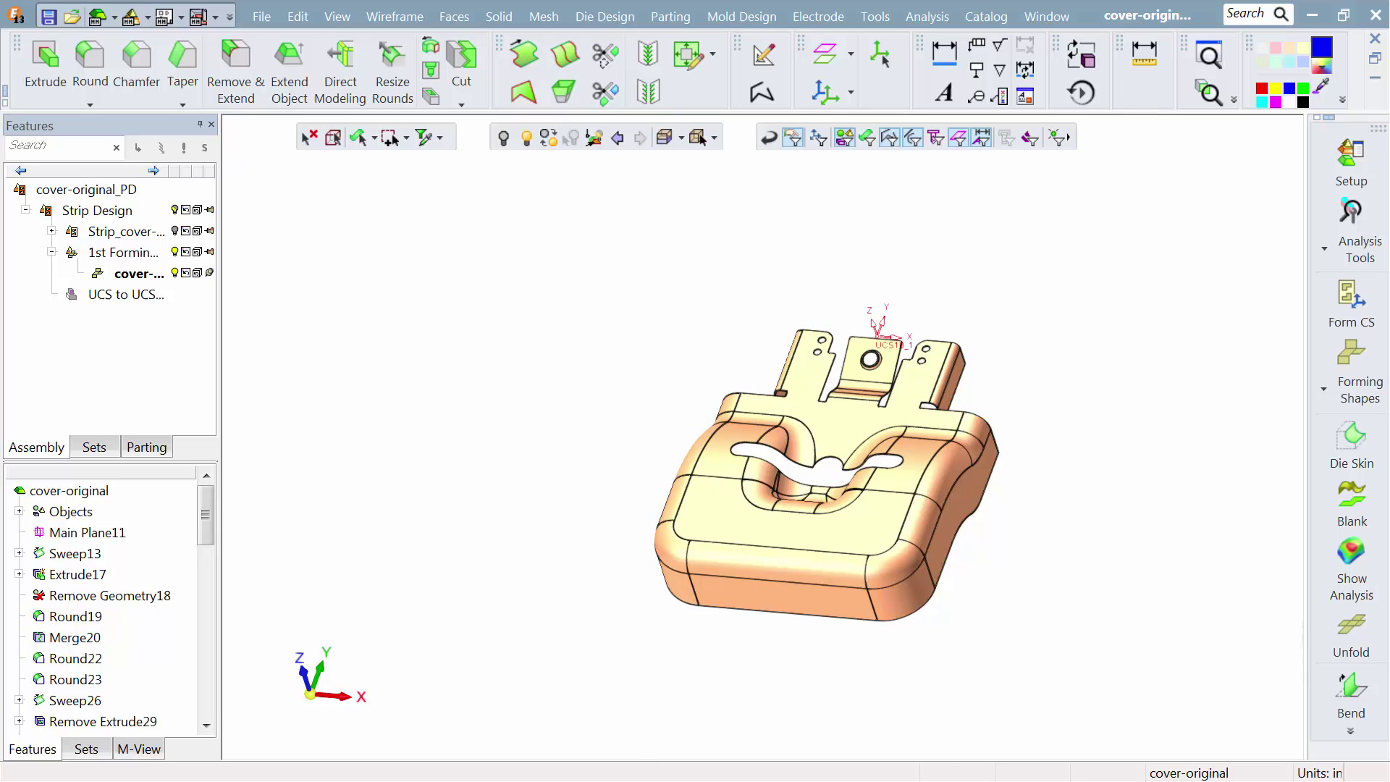
pyautogui.moveTo(1158, 531); pyautogui.dragTo(878, 480, button='middle')
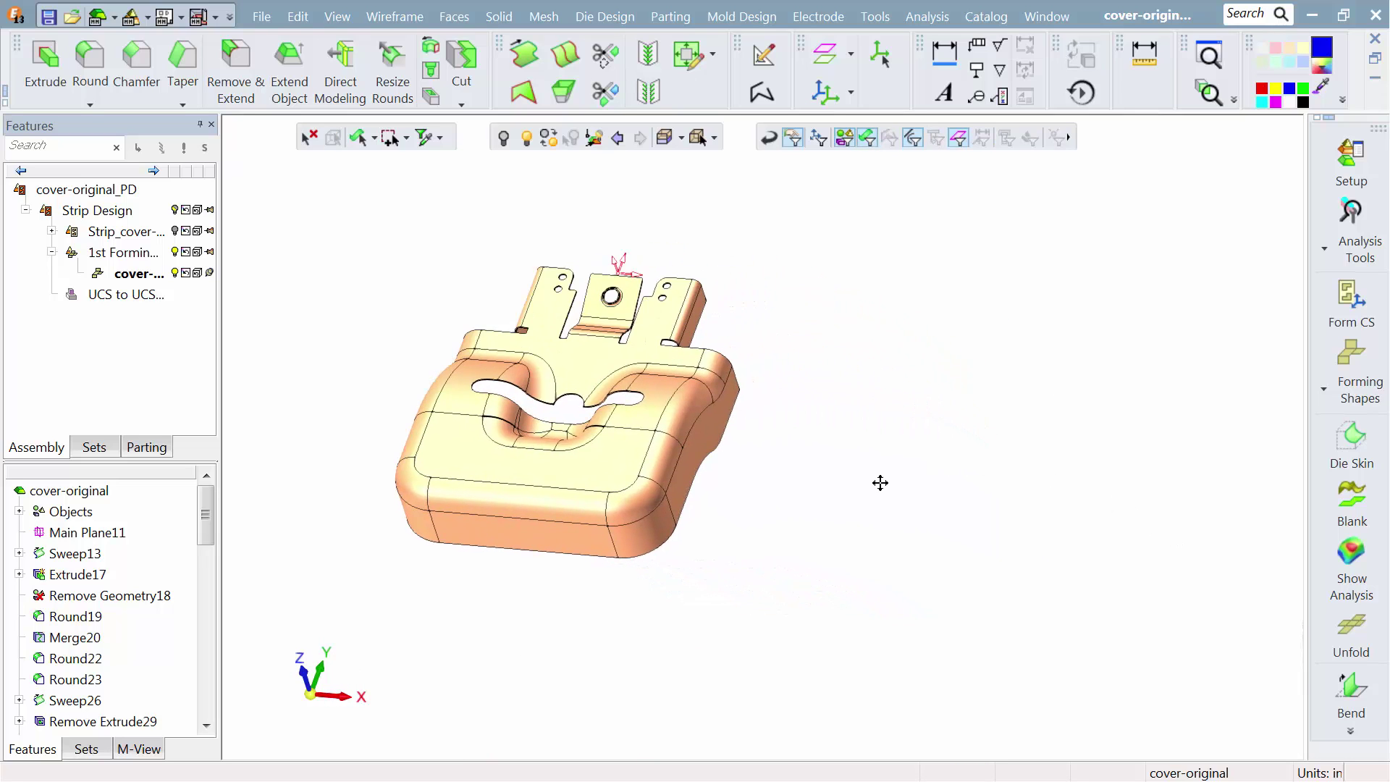
# Add a forming part copied from the cover, with the file named SKIN.
pyautogui.click(1351, 358)
pyautogui.click(1267, 350)
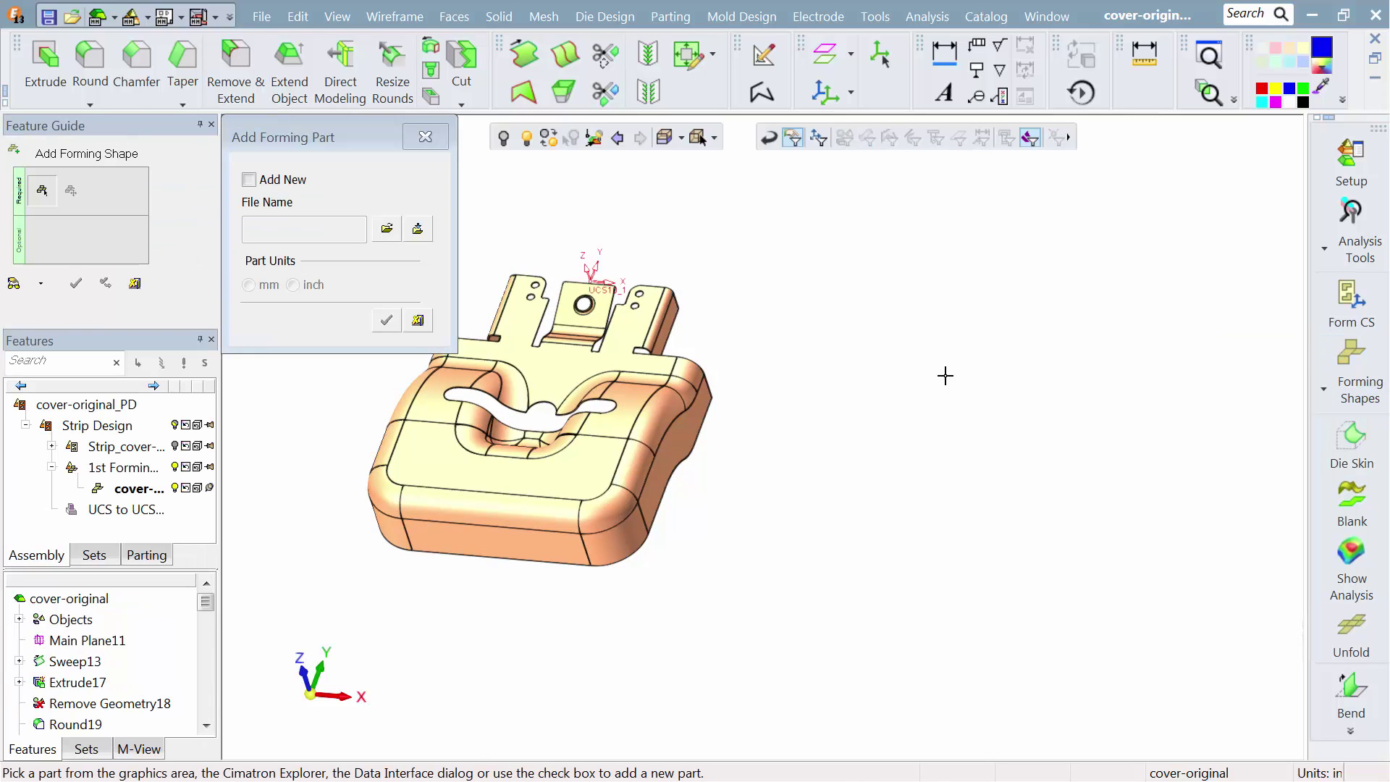
pyautogui.click(673, 409)
pyautogui.click(363, 232)
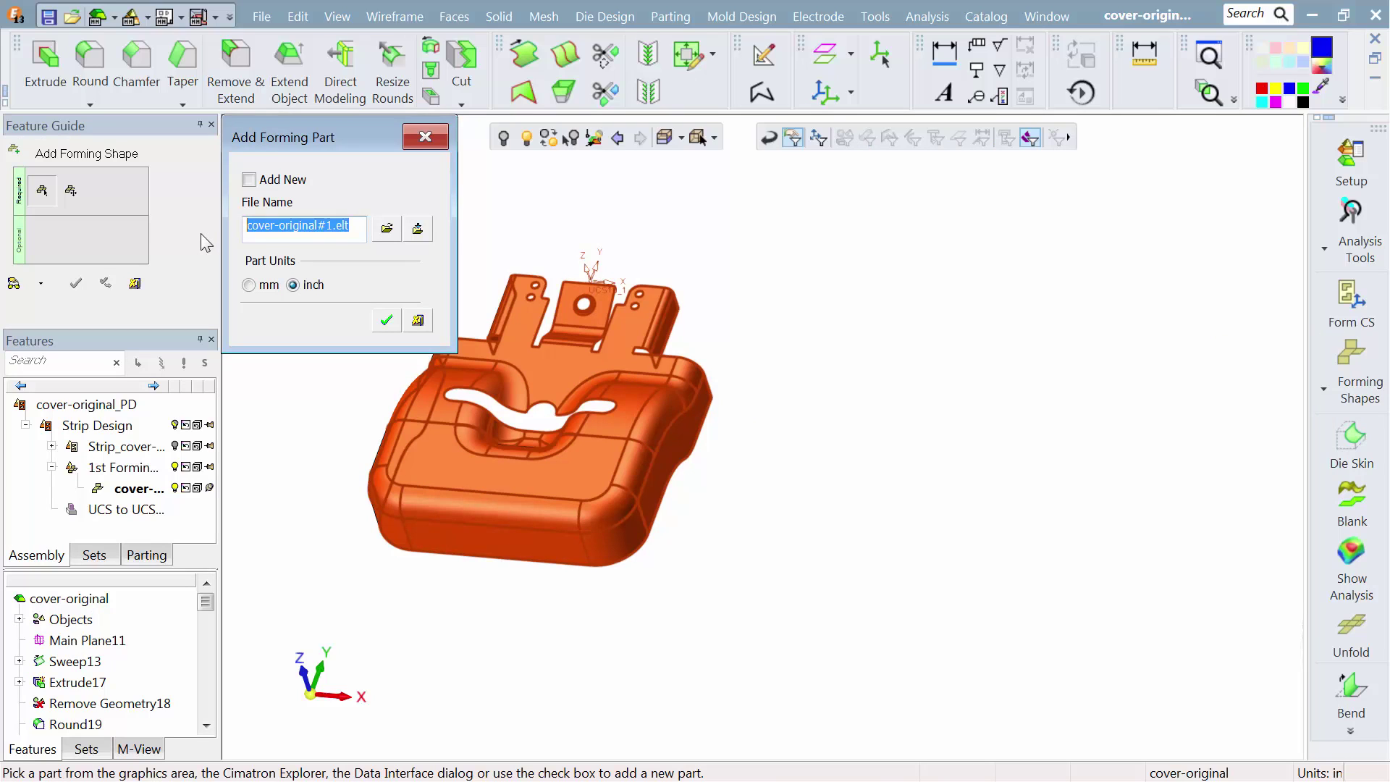
pyautogui.write('SKIN')
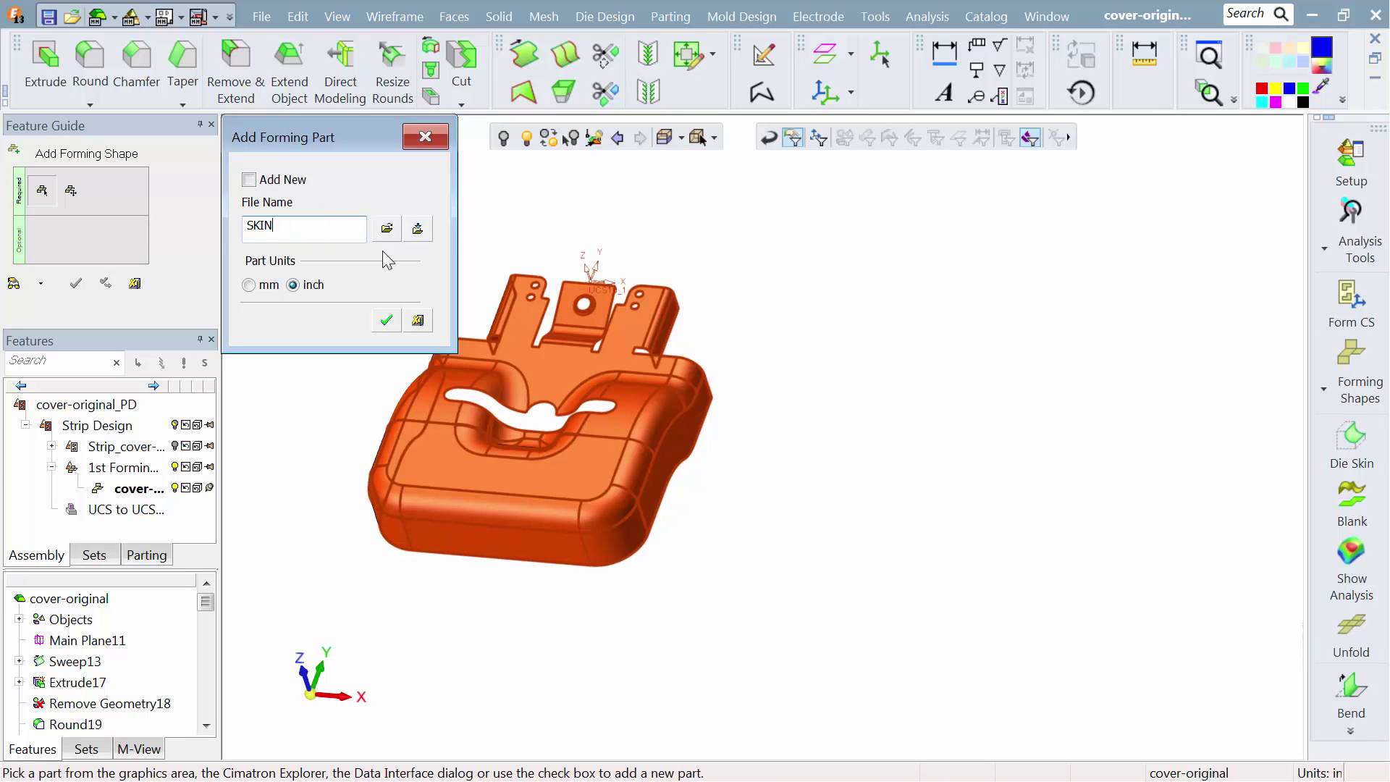
pyautogui.click(386, 320)
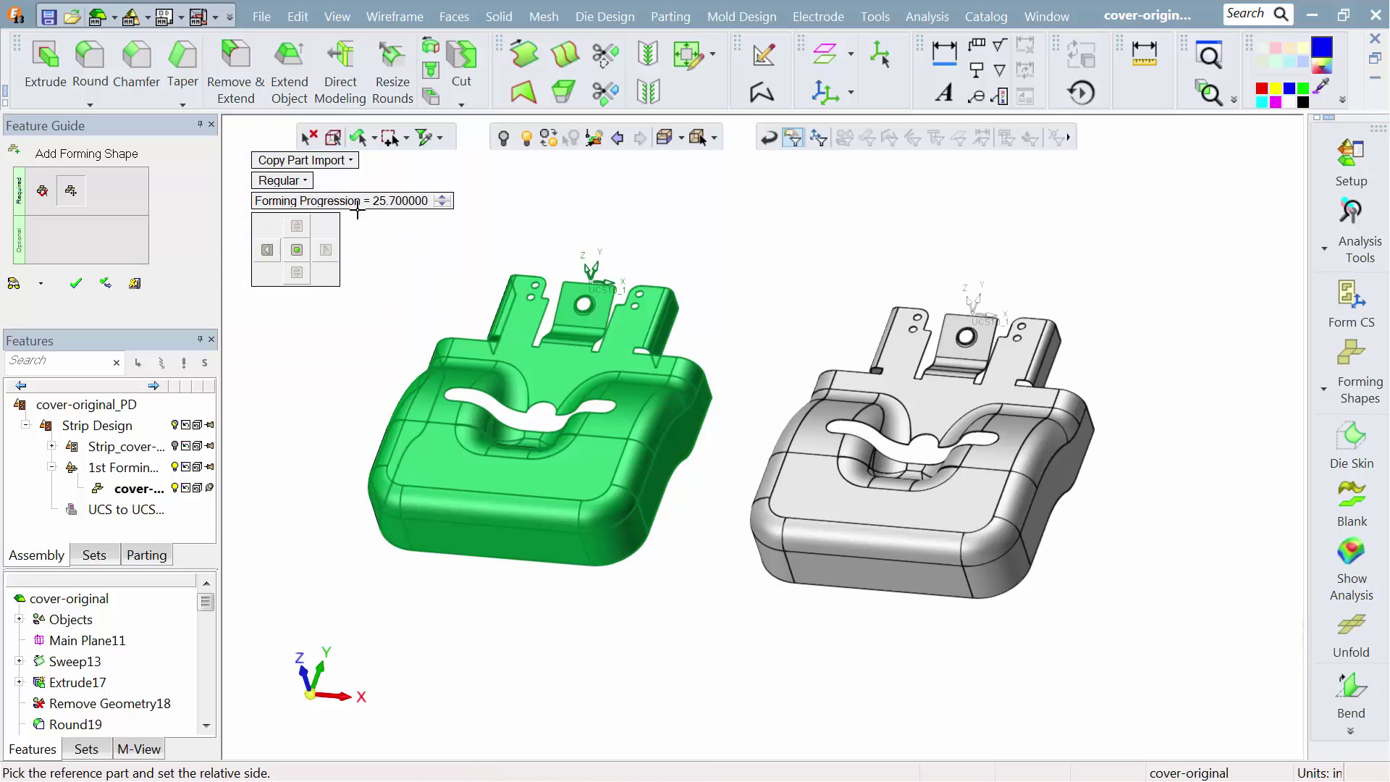
# Set SKIN's forming progression to 30, keep it Regular (unmirrored), and apply.
pyautogui.click(370, 206)
pyautogui.write('30')
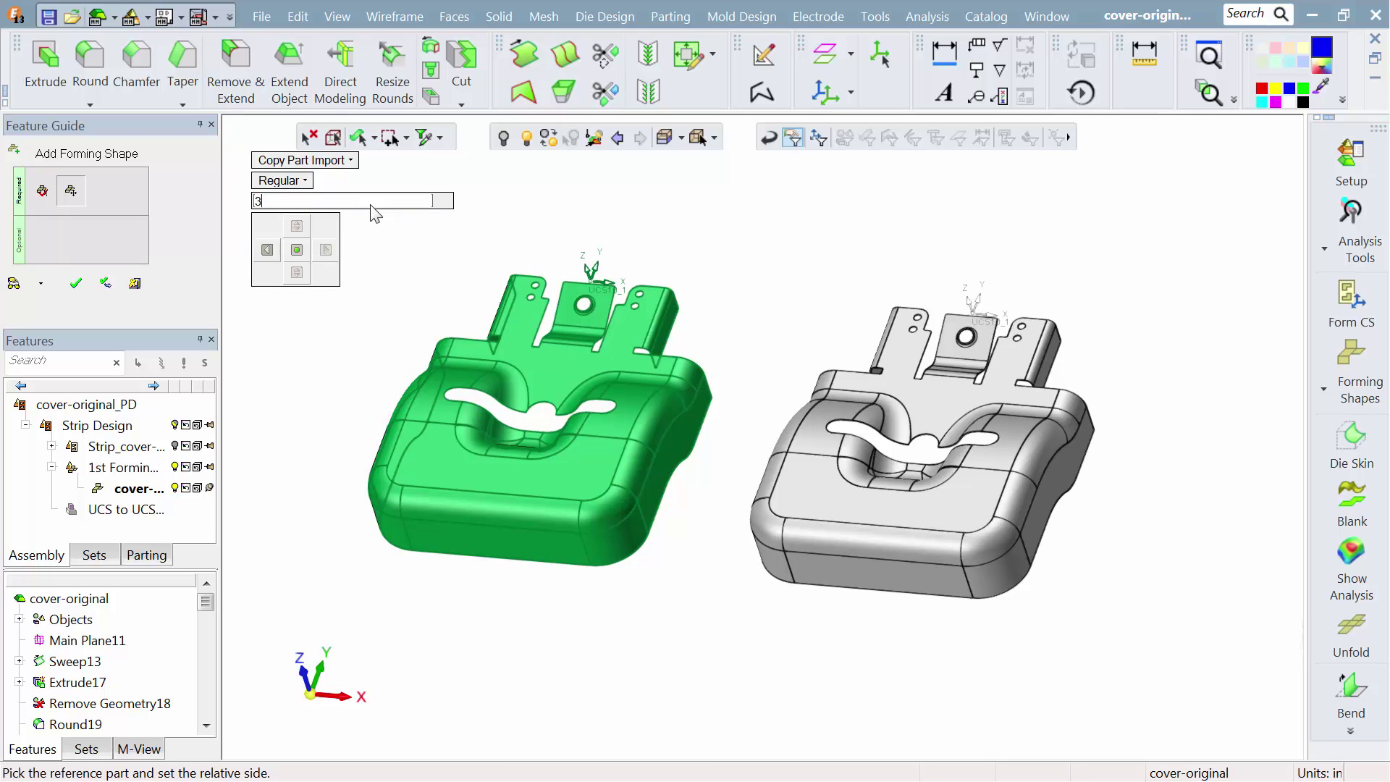
pyautogui.press('Return')
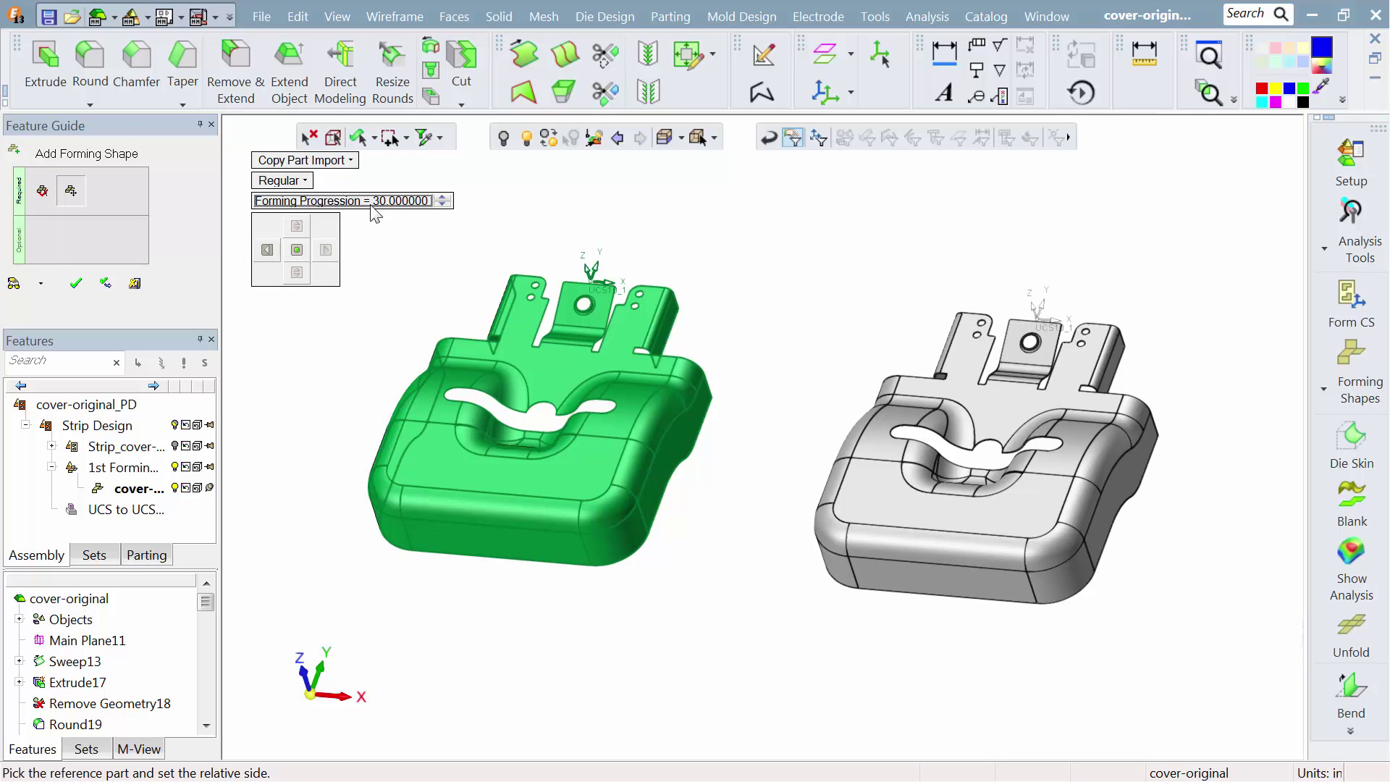
pyautogui.click(283, 180)
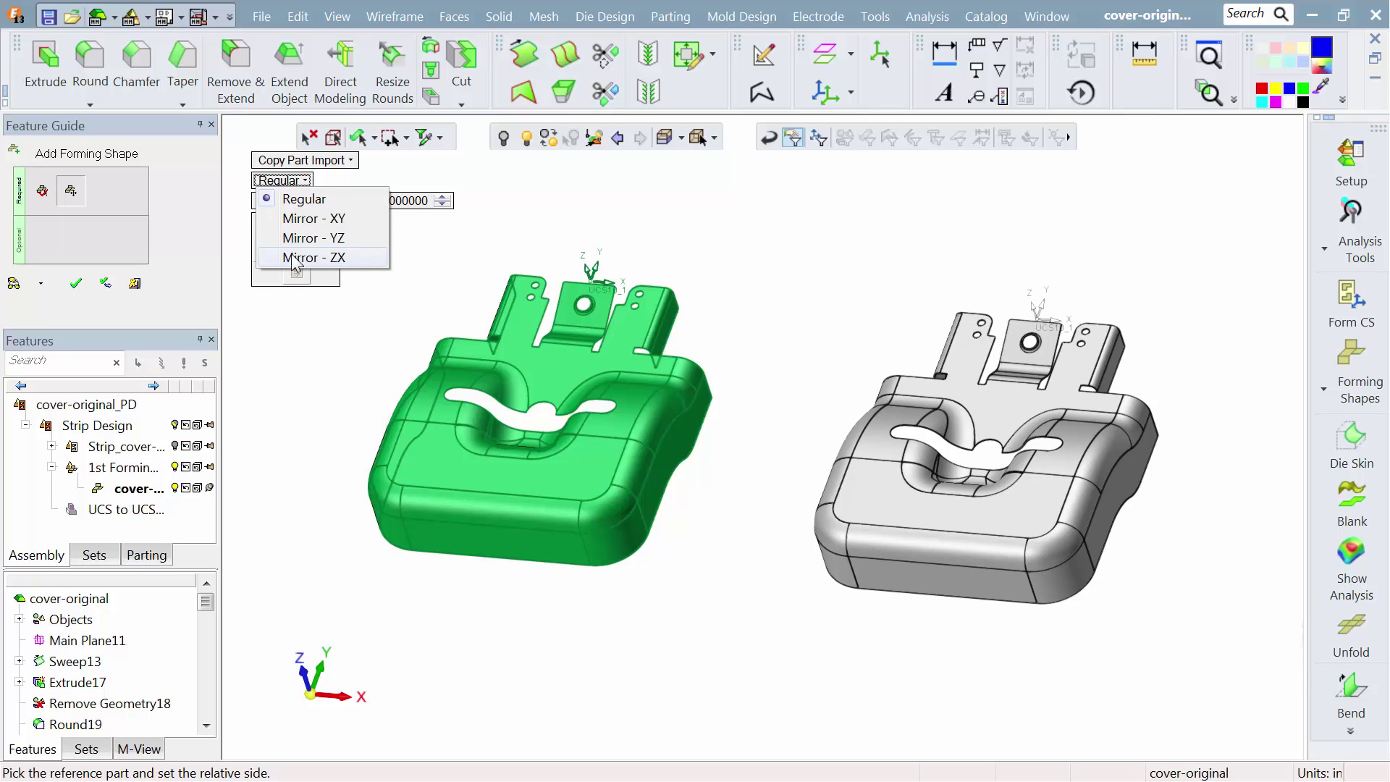
pyautogui.click(304, 199)
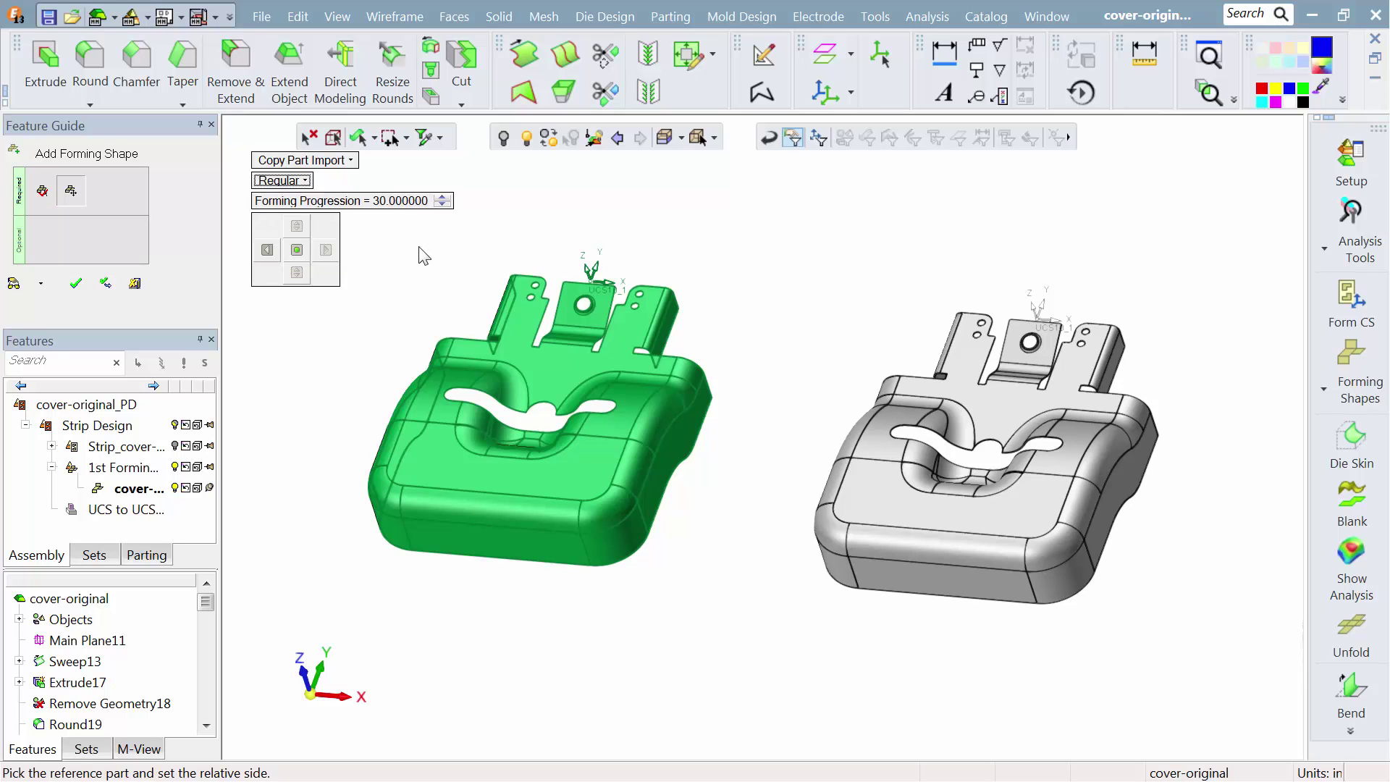
pyautogui.click(77, 290)
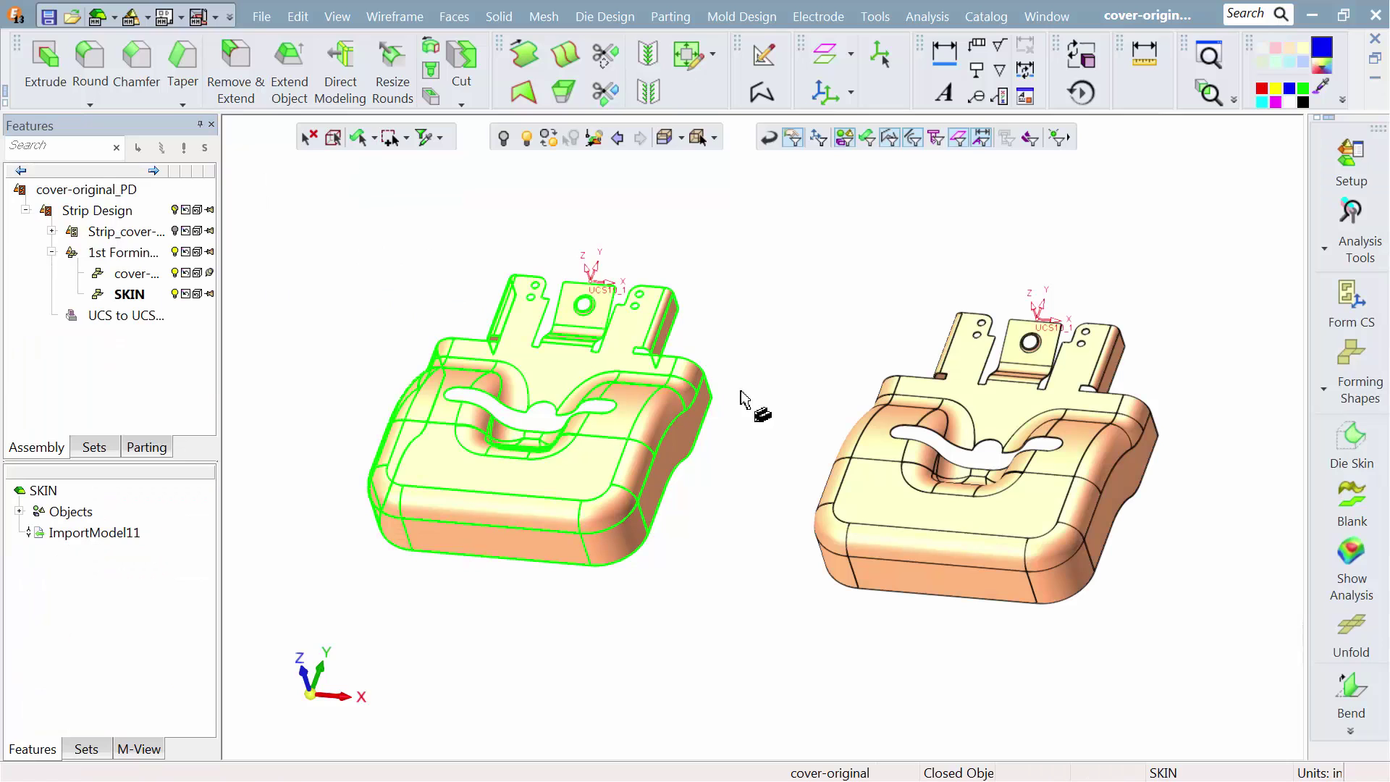
pyautogui.moveTo(740, 399); pyautogui.dragTo(603, 365, button='middle')
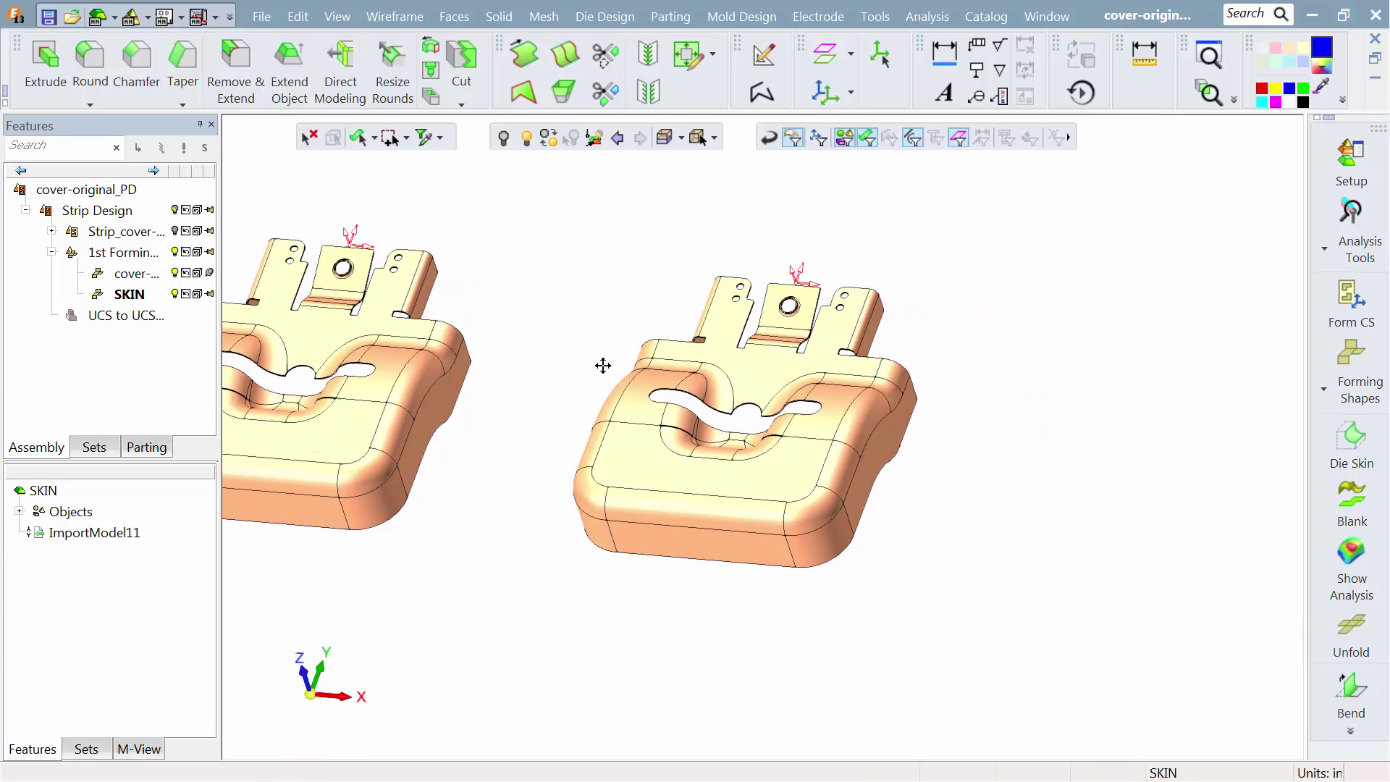
pyautogui.click(686, 376)
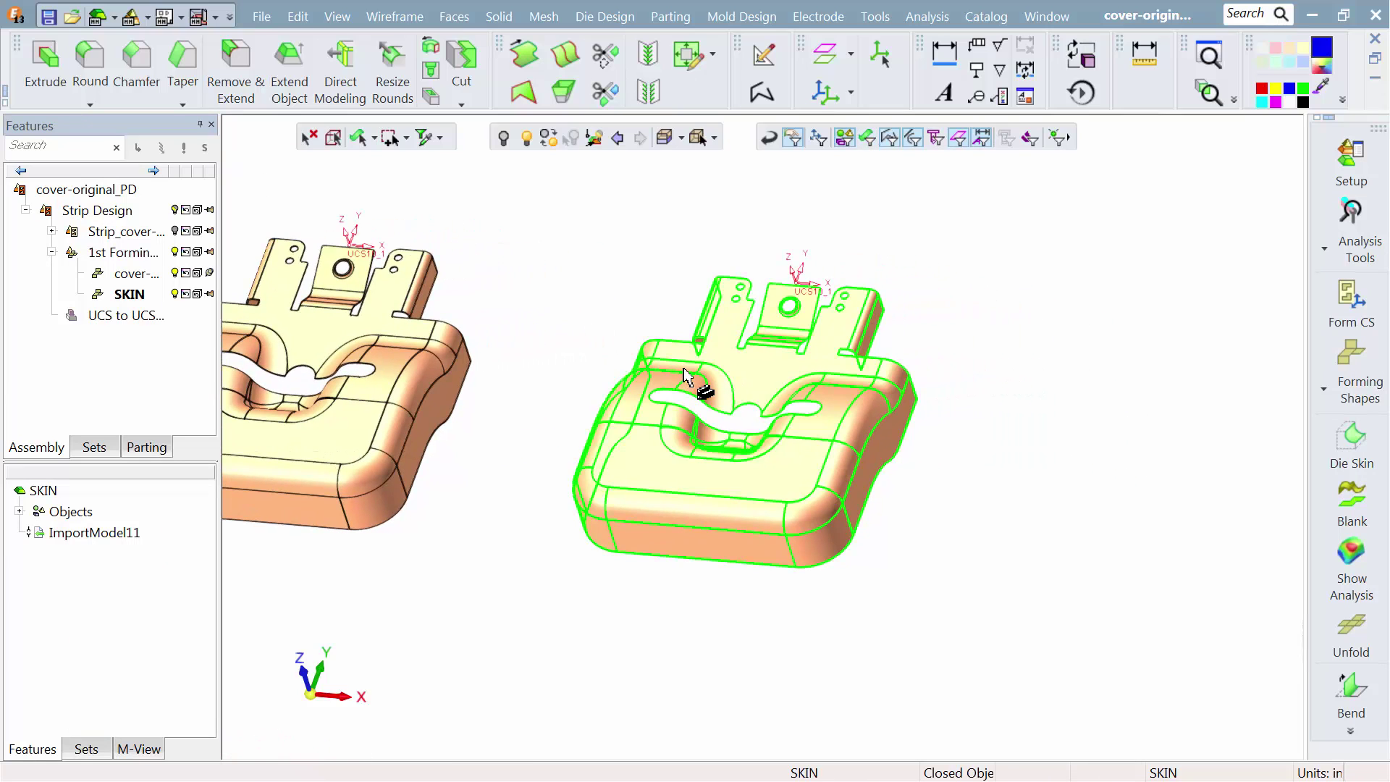
# Create a die skin on the SKIN part and accept updating the setup thickness to 0.074.
pyautogui.click(1241, 438)
pyautogui.click(1340, 454)
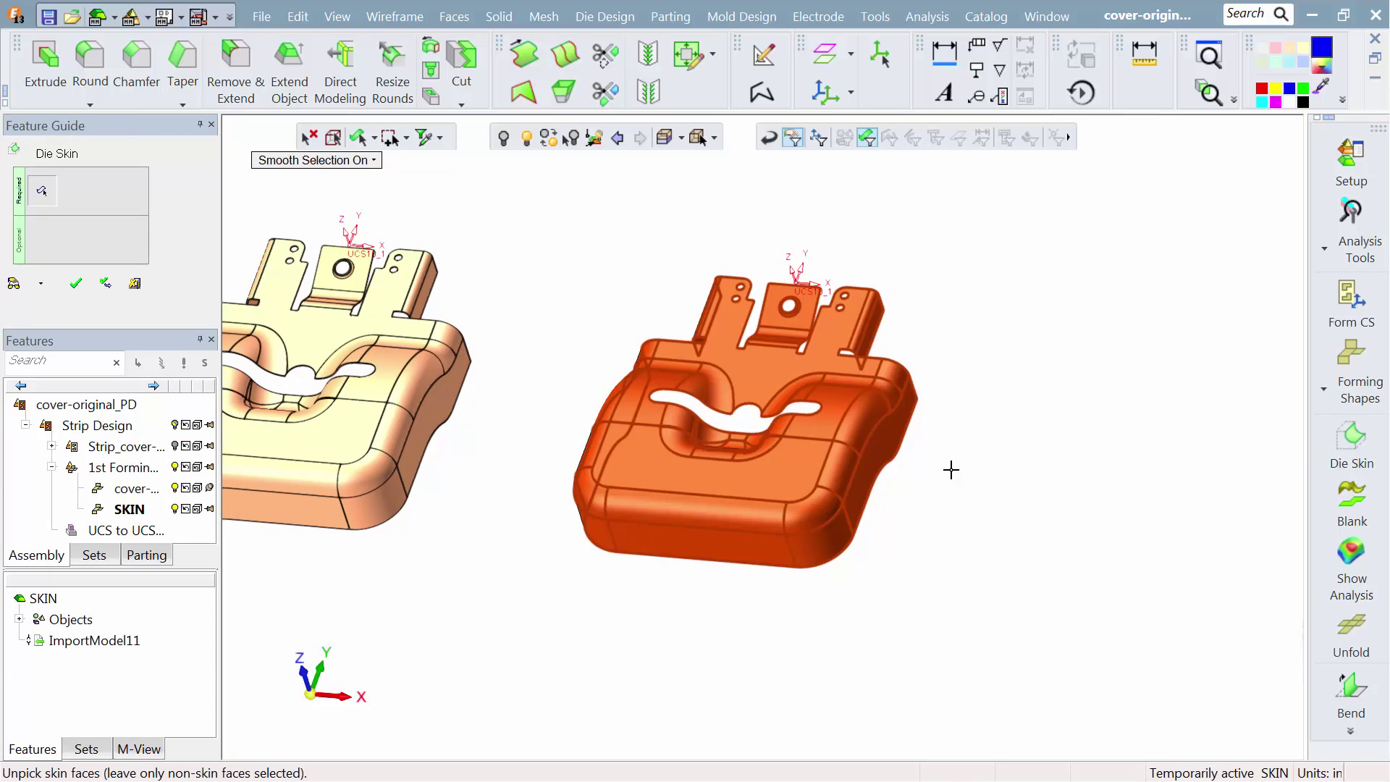
pyautogui.moveTo(883, 472); pyautogui.dragTo(902, 286, button='middle')
pyautogui.moveTo(831, 389); pyautogui.dragTo(801, 444, button='middle')
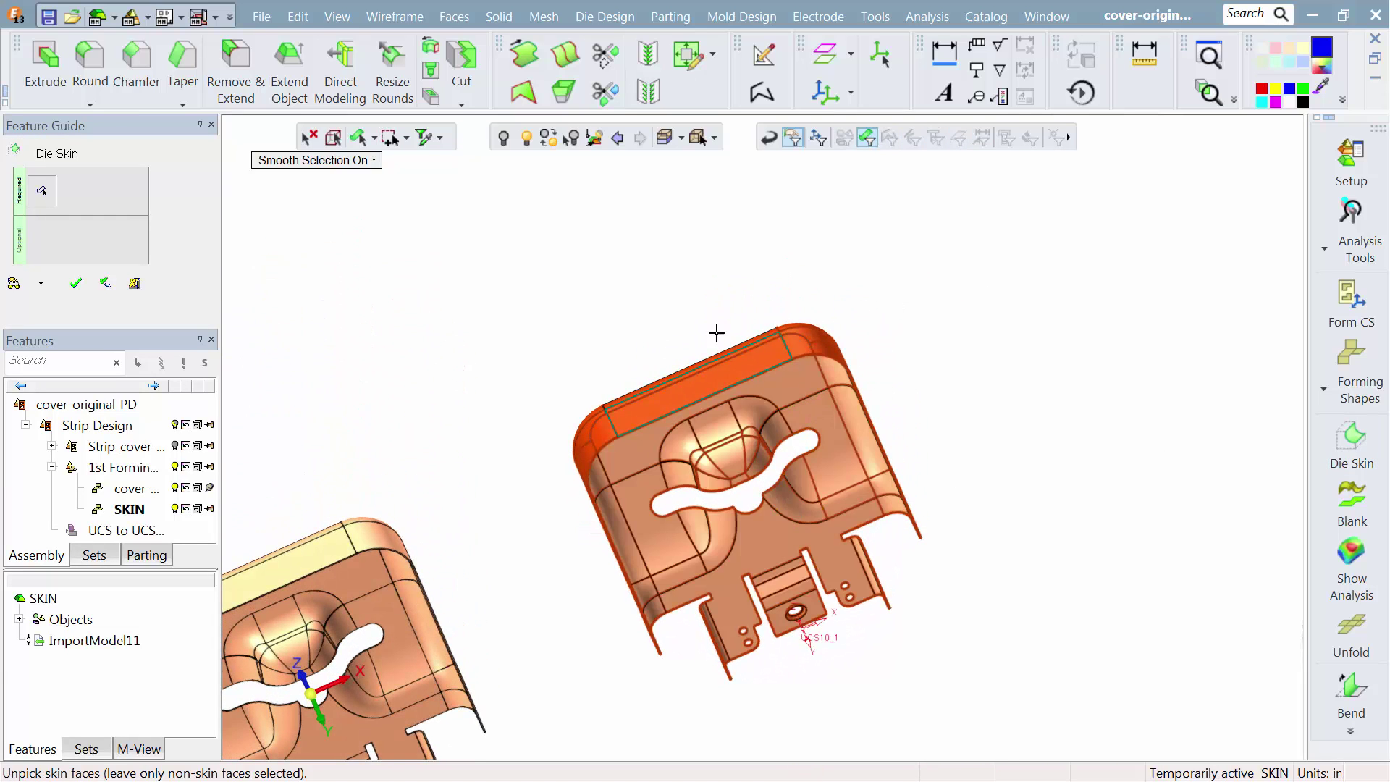
pyautogui.moveTo(720, 329); pyautogui.dragTo(716, 540, button='middle')
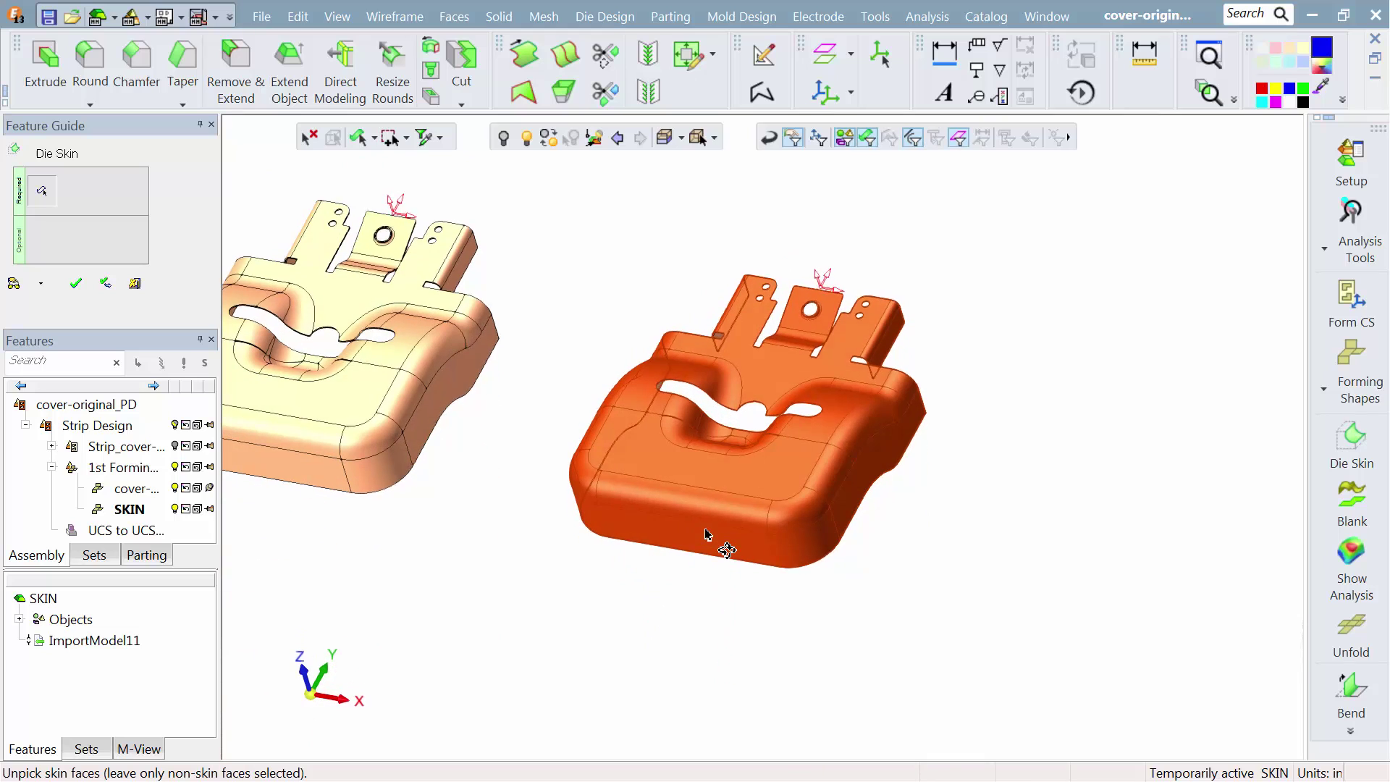
pyautogui.click(75, 285)
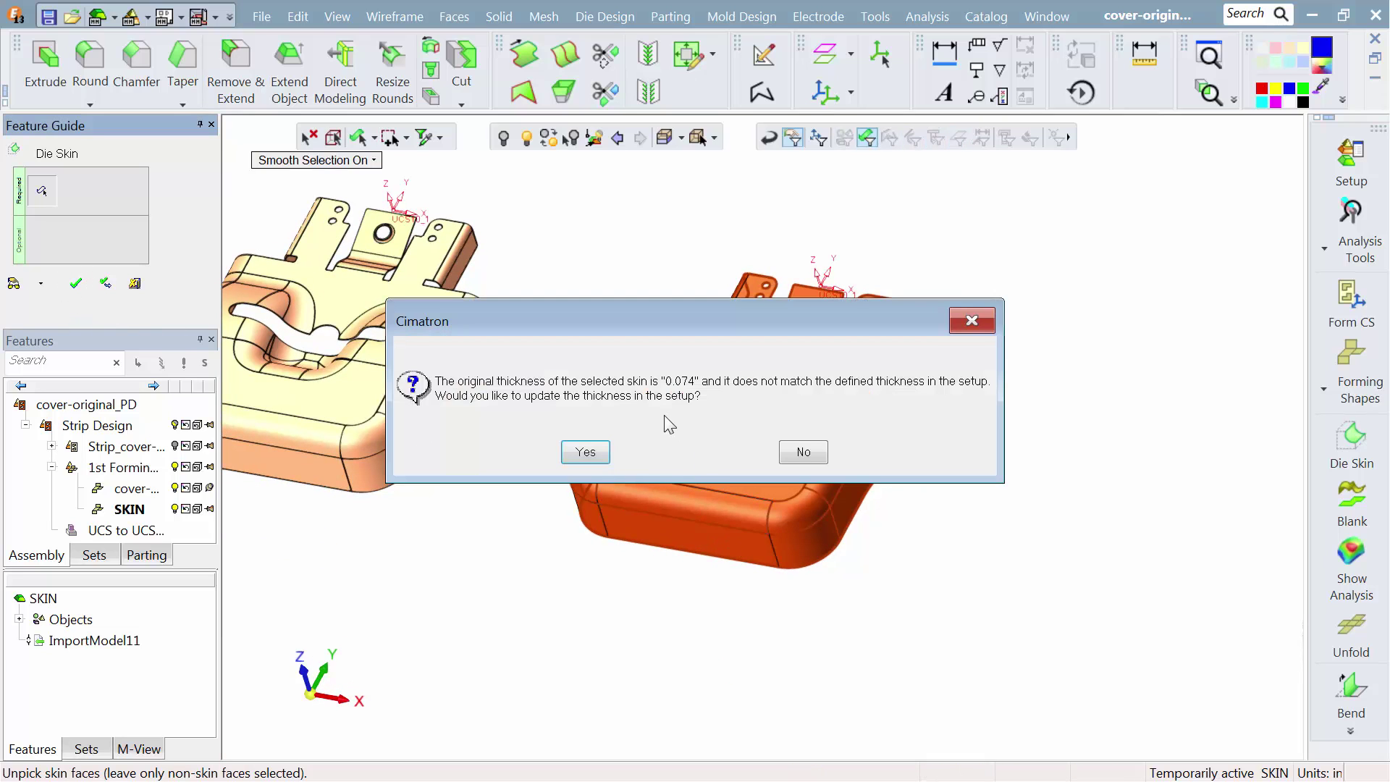
pyautogui.click(588, 458)
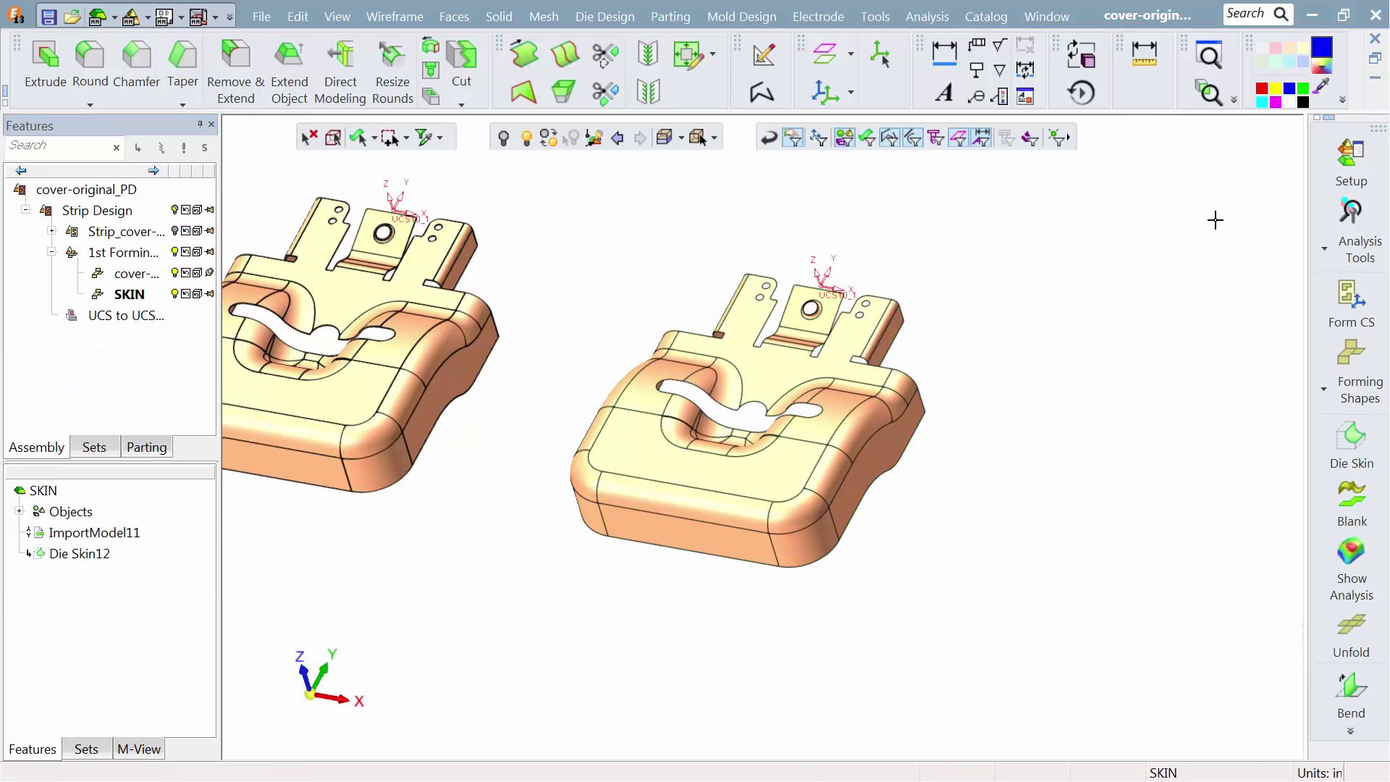
# In Setup's Strip Layout settings, choose HSLA 350 material and enable Include Punch Faces.
pyautogui.click(1340, 181)
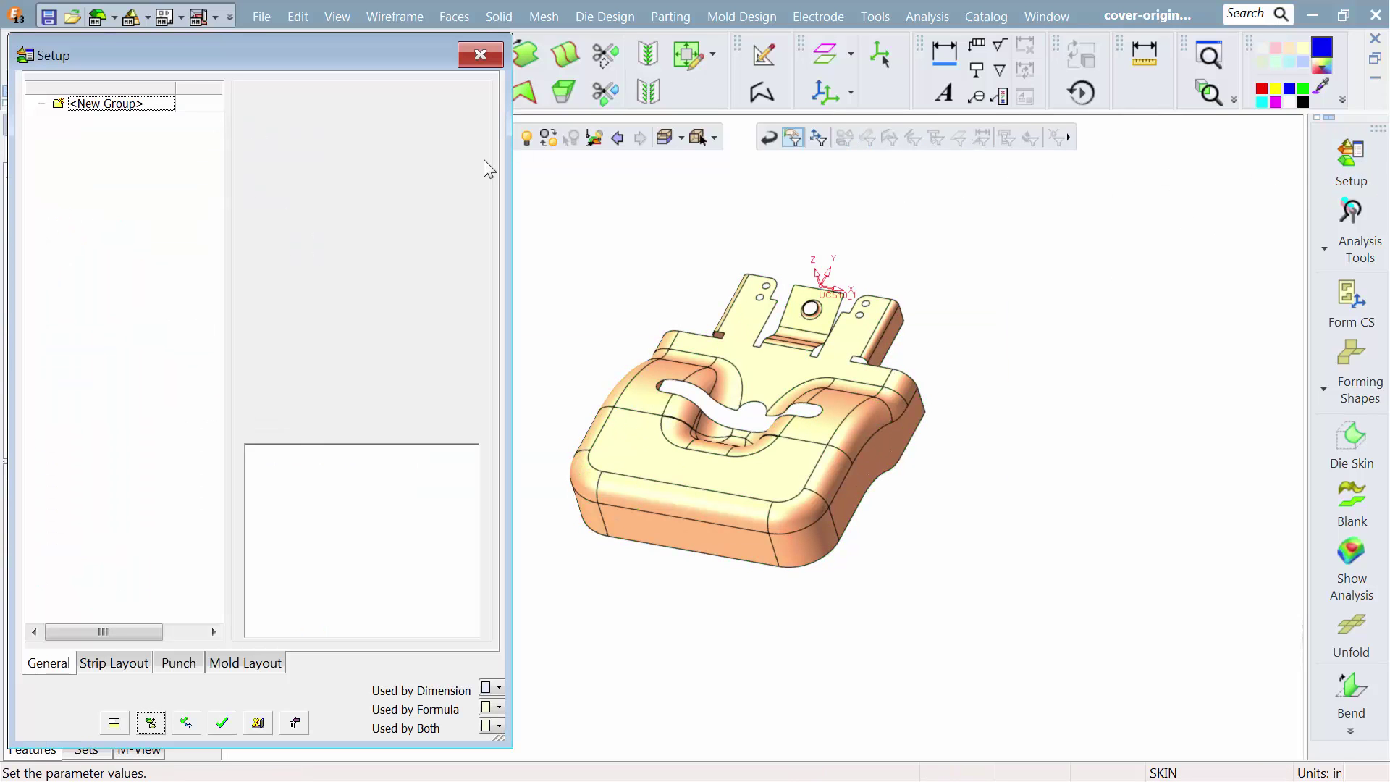
pyautogui.click(130, 663)
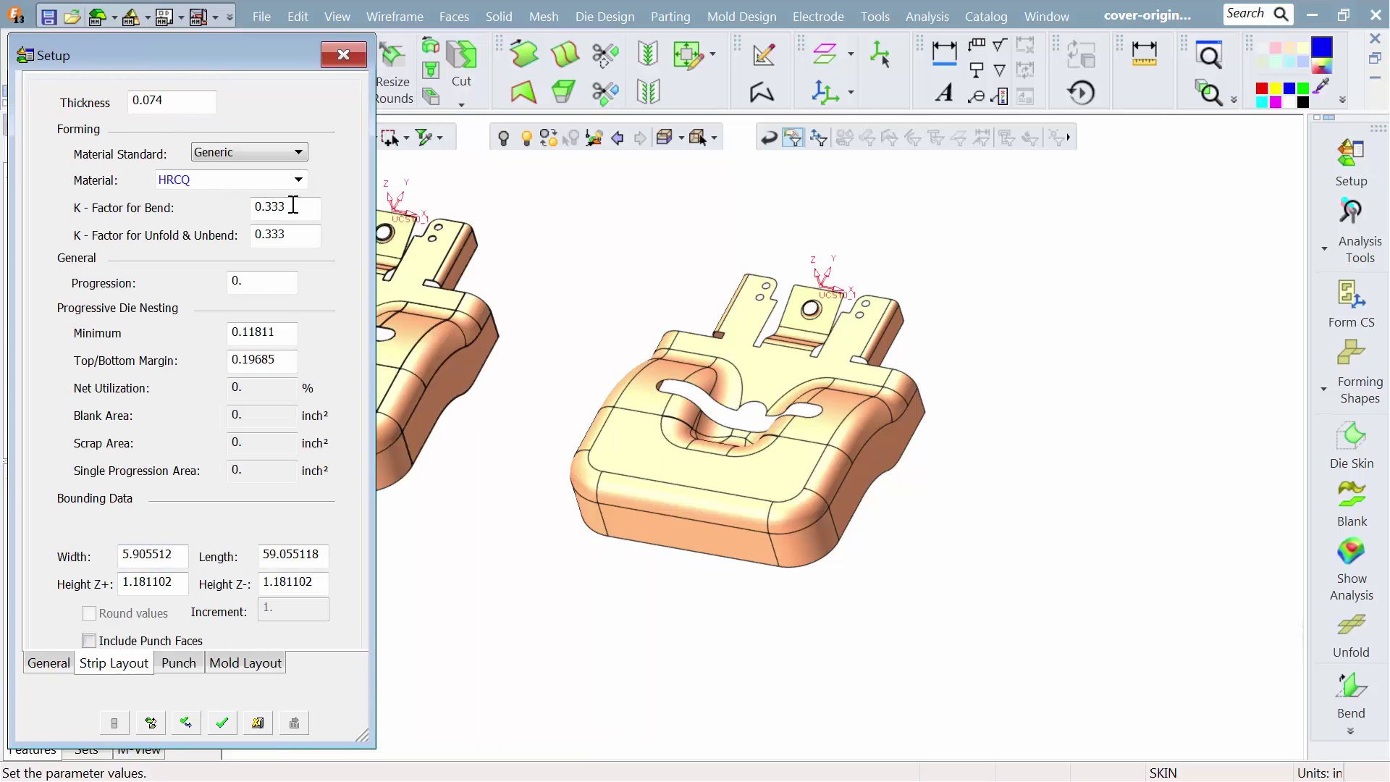
pyautogui.click(299, 180)
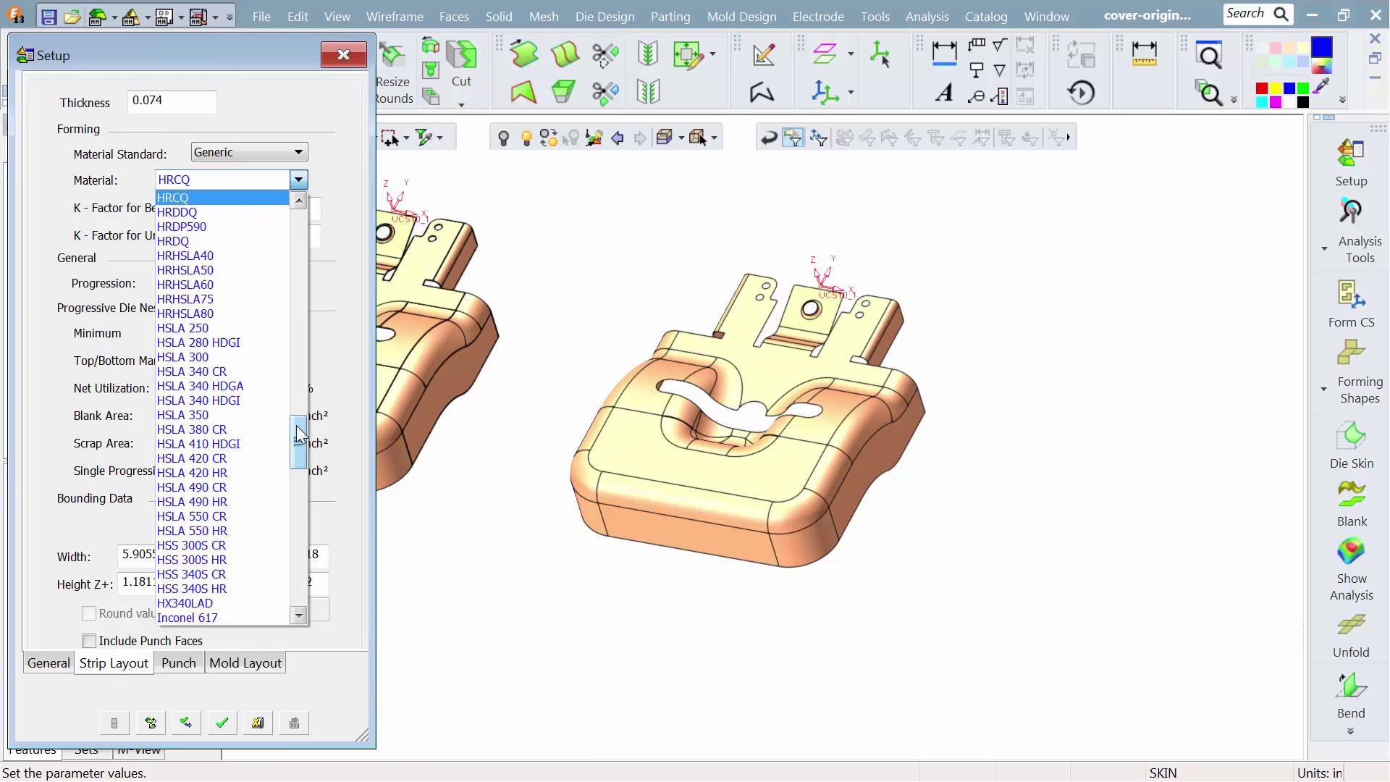
pyautogui.moveTo(300, 434); pyautogui.dragTo(267, 431)
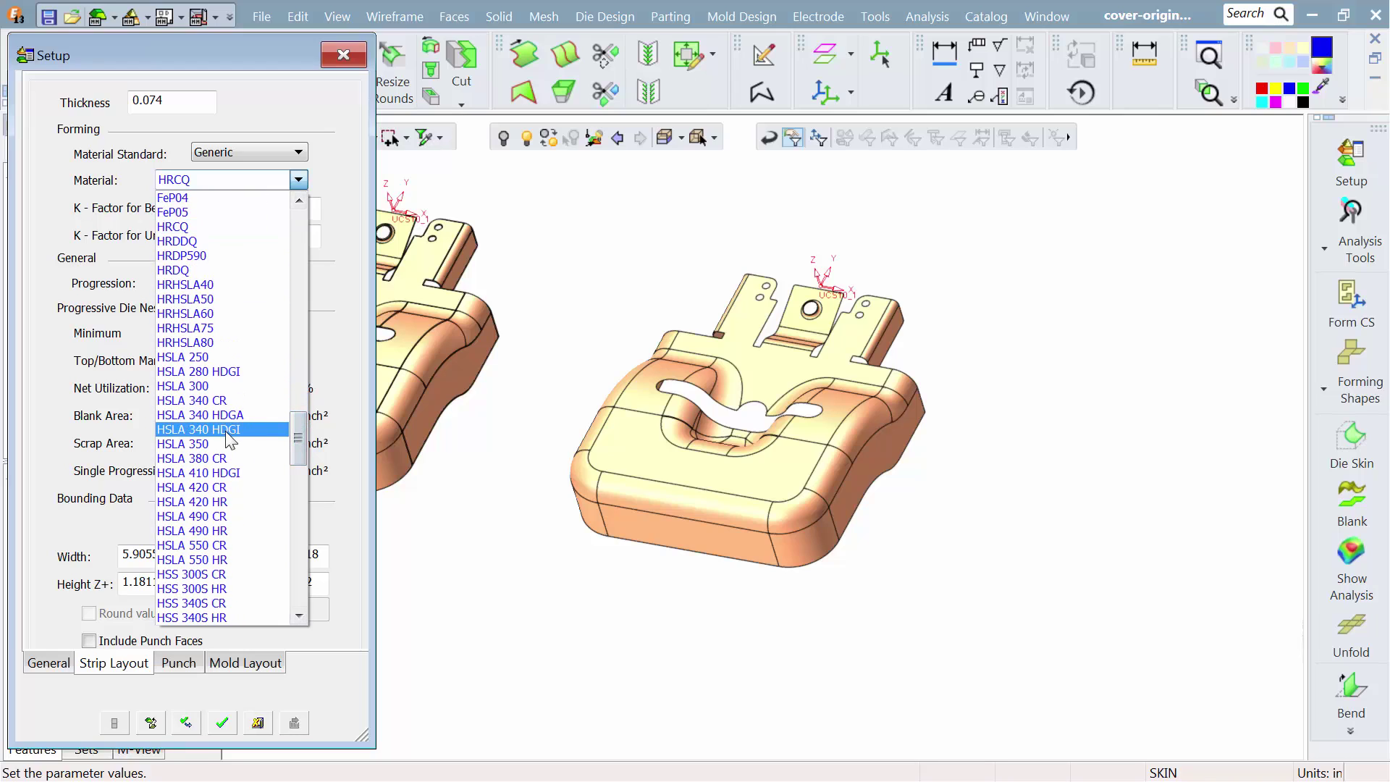
pyautogui.click(217, 446)
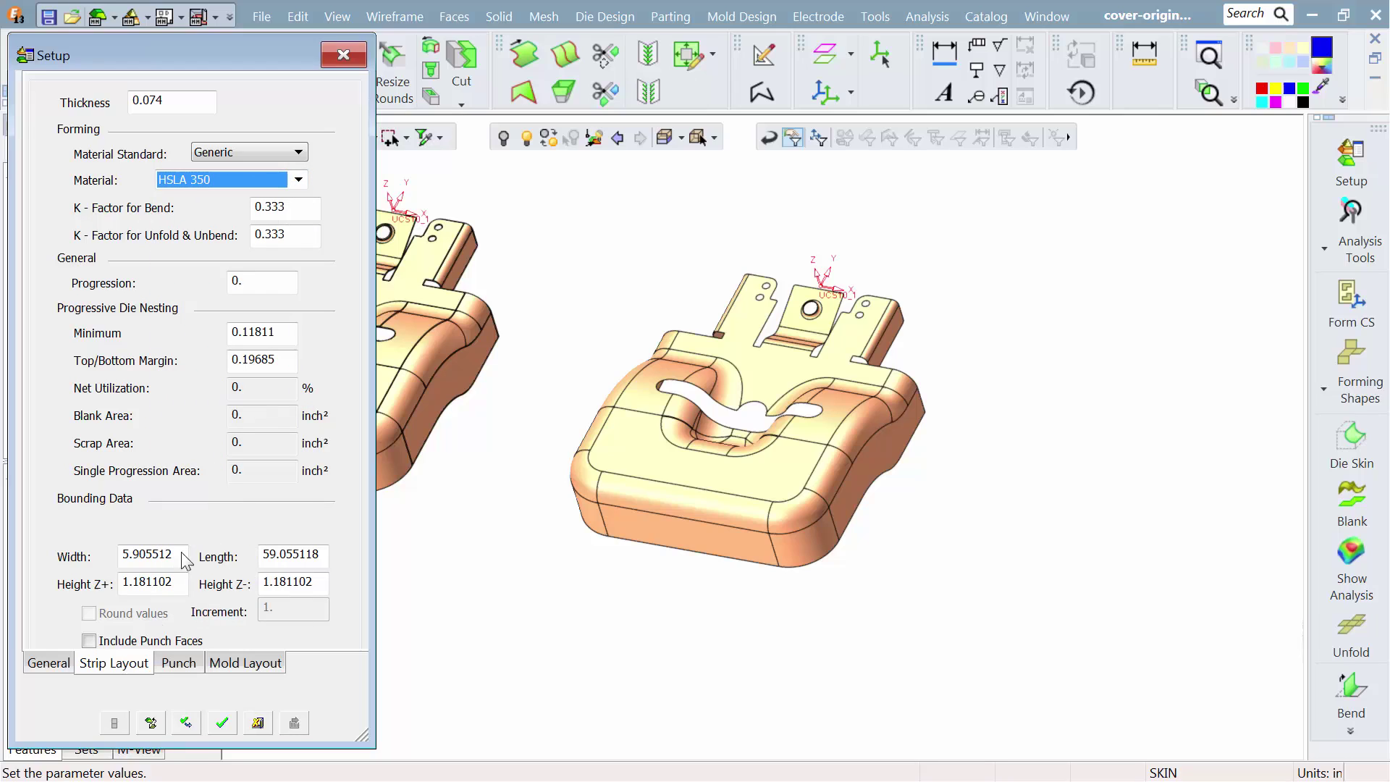
pyautogui.click(148, 646)
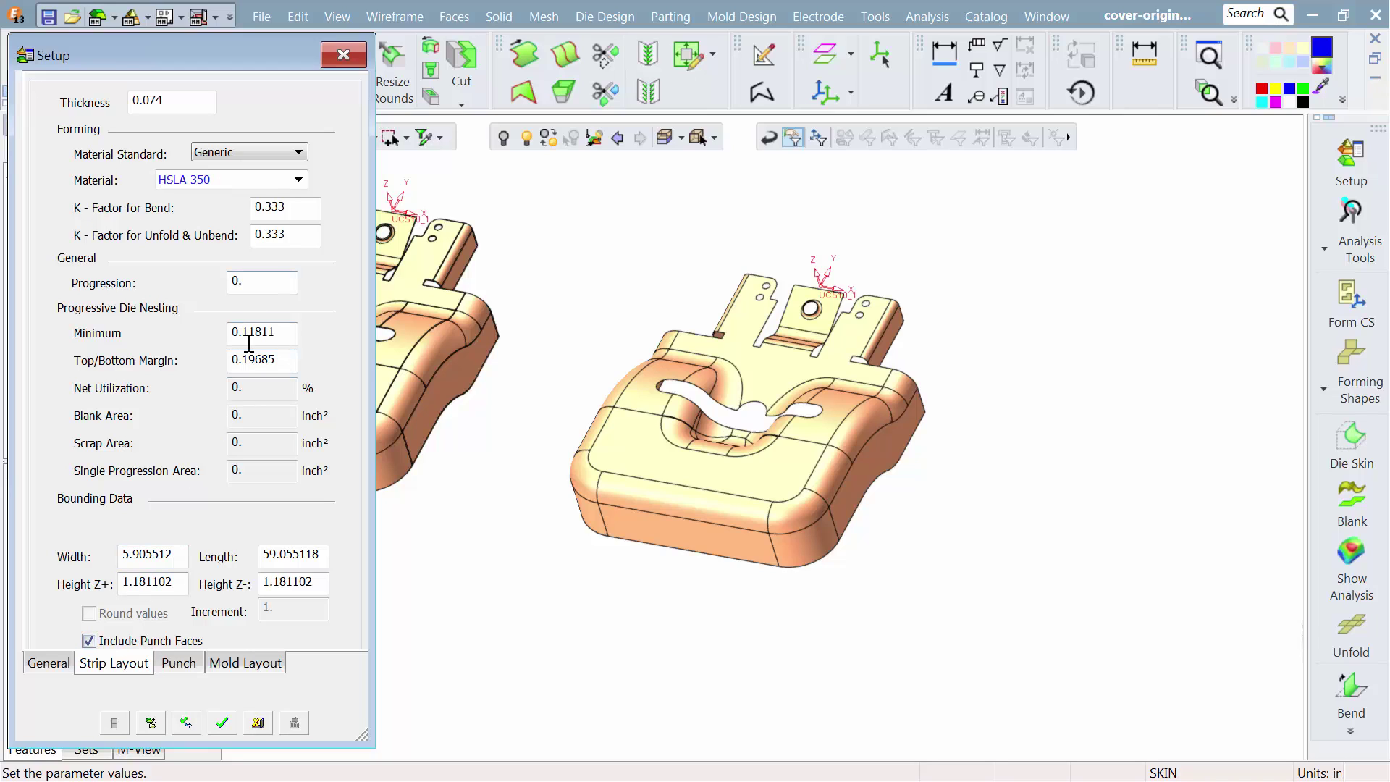
# In the Punch settings, set Through Depth 0.2, Die Shoes 0.06, die plates and matrixes 0.008, stripper plates 0.03.
pyautogui.click(191, 676)
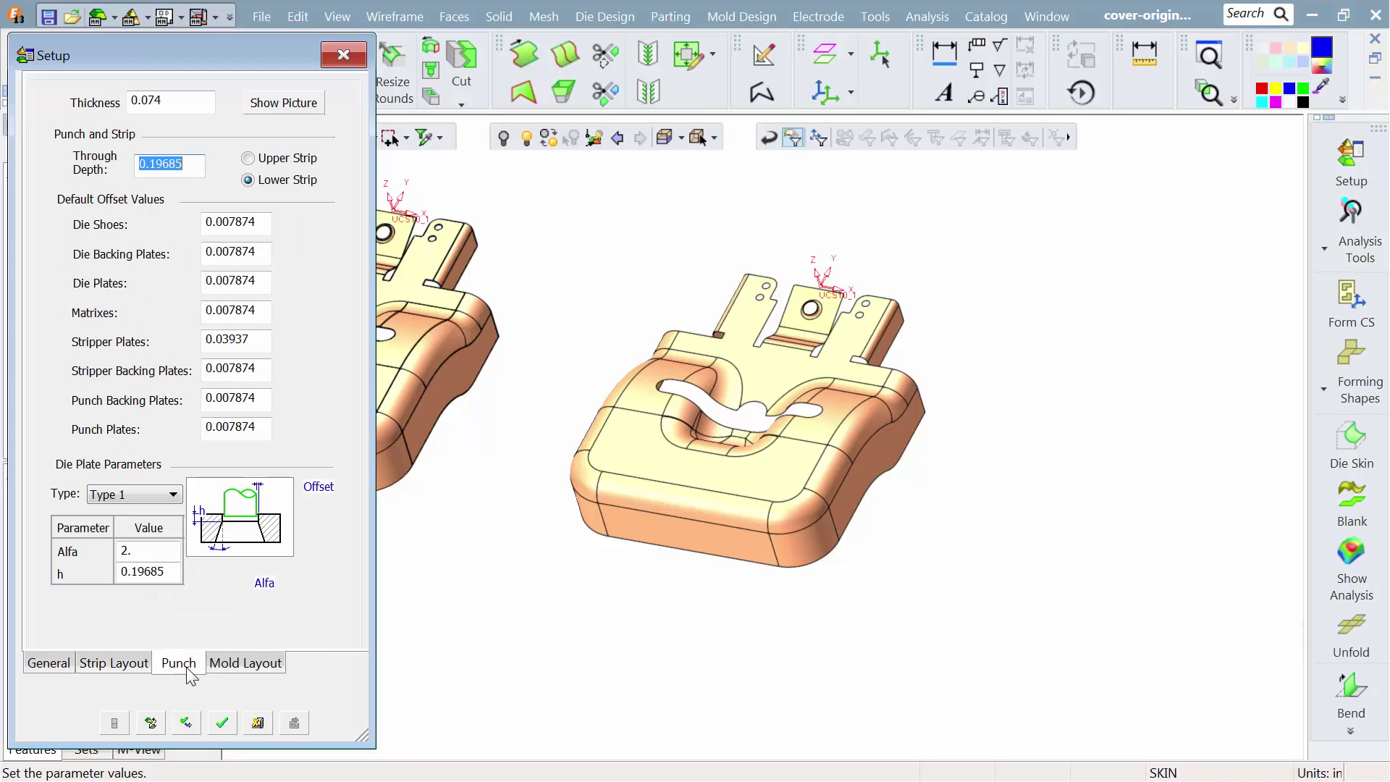
pyautogui.click(276, 112)
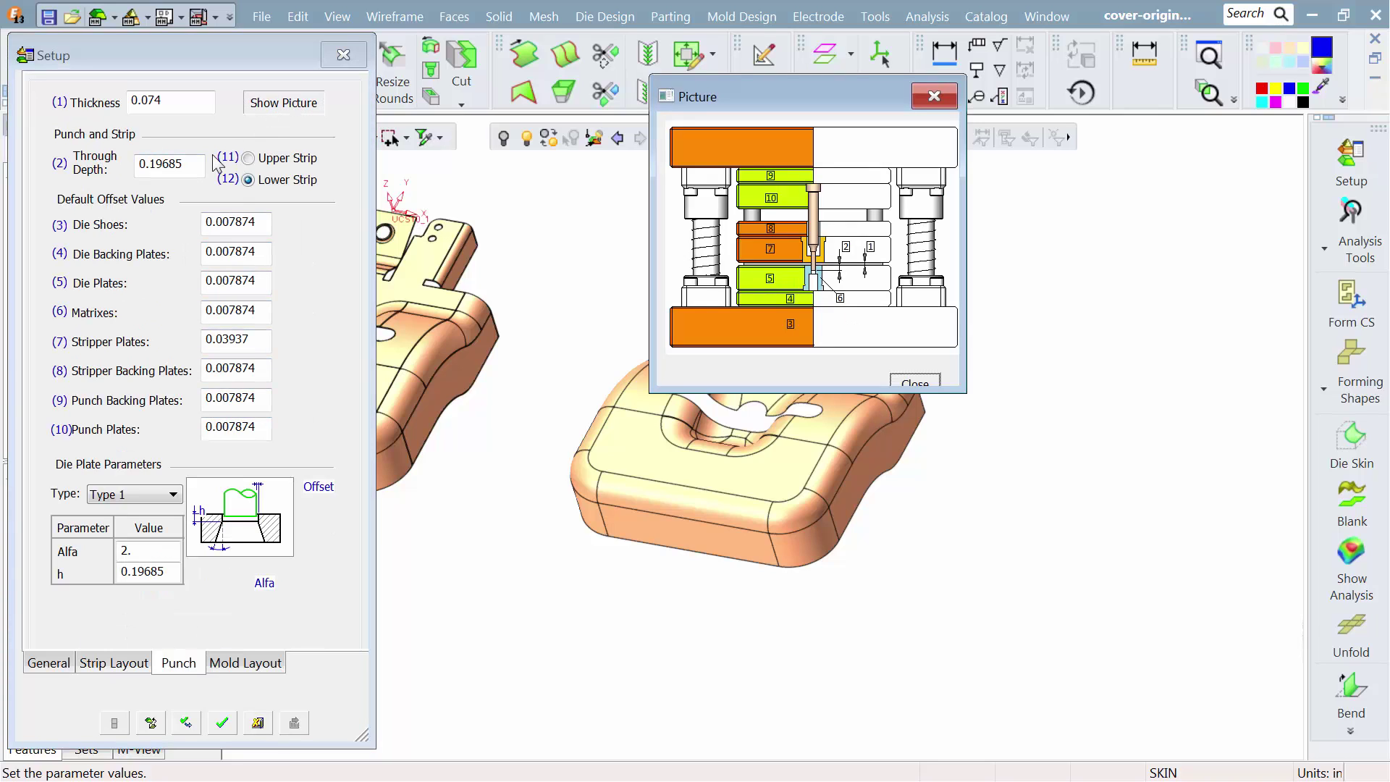
pyautogui.moveTo(200, 167); pyautogui.dragTo(99, 167)
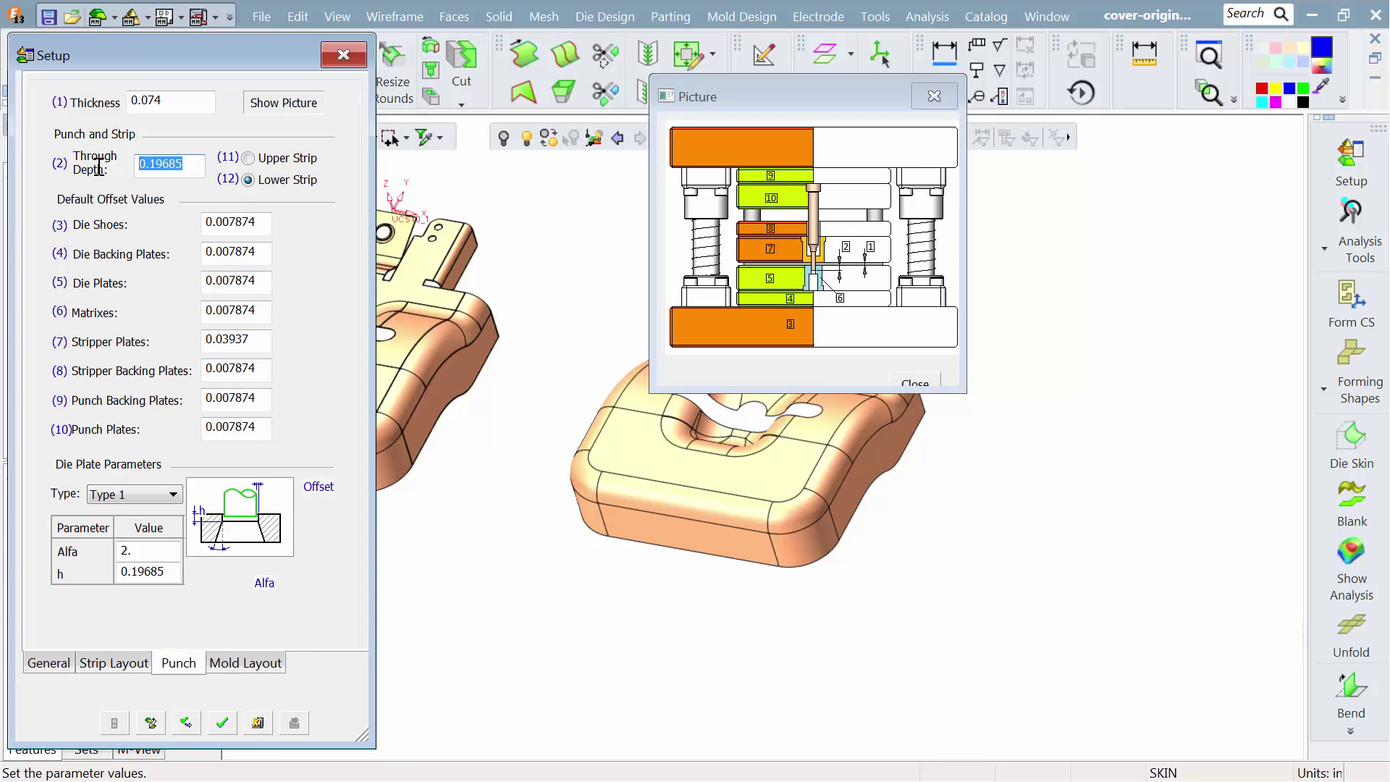
pyautogui.write('.25')
pyautogui.moveTo(260, 222); pyautogui.dragTo(123, 217)
pyautogui.write('.0')
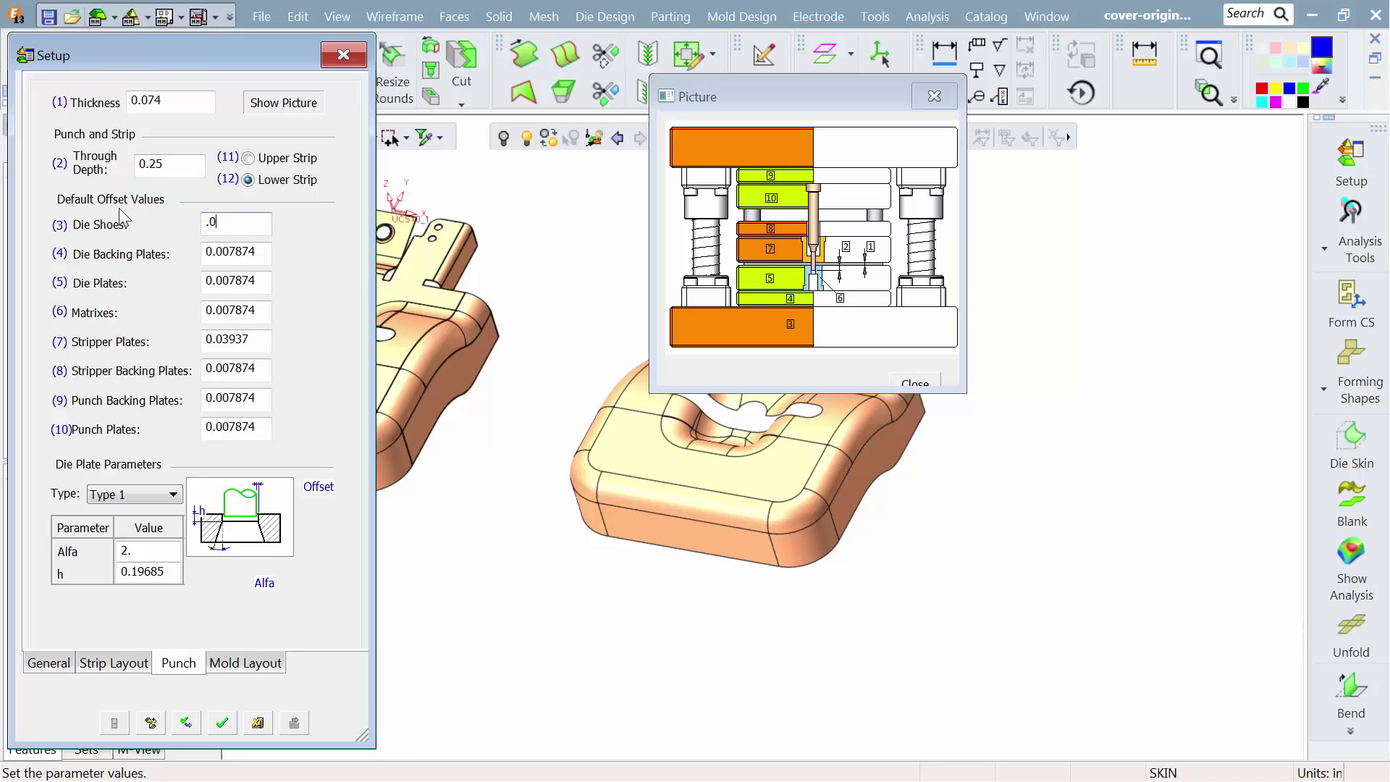
pyautogui.write('6')
pyautogui.moveTo(267, 246); pyautogui.dragTo(131, 272)
pyautogui.write('.03')
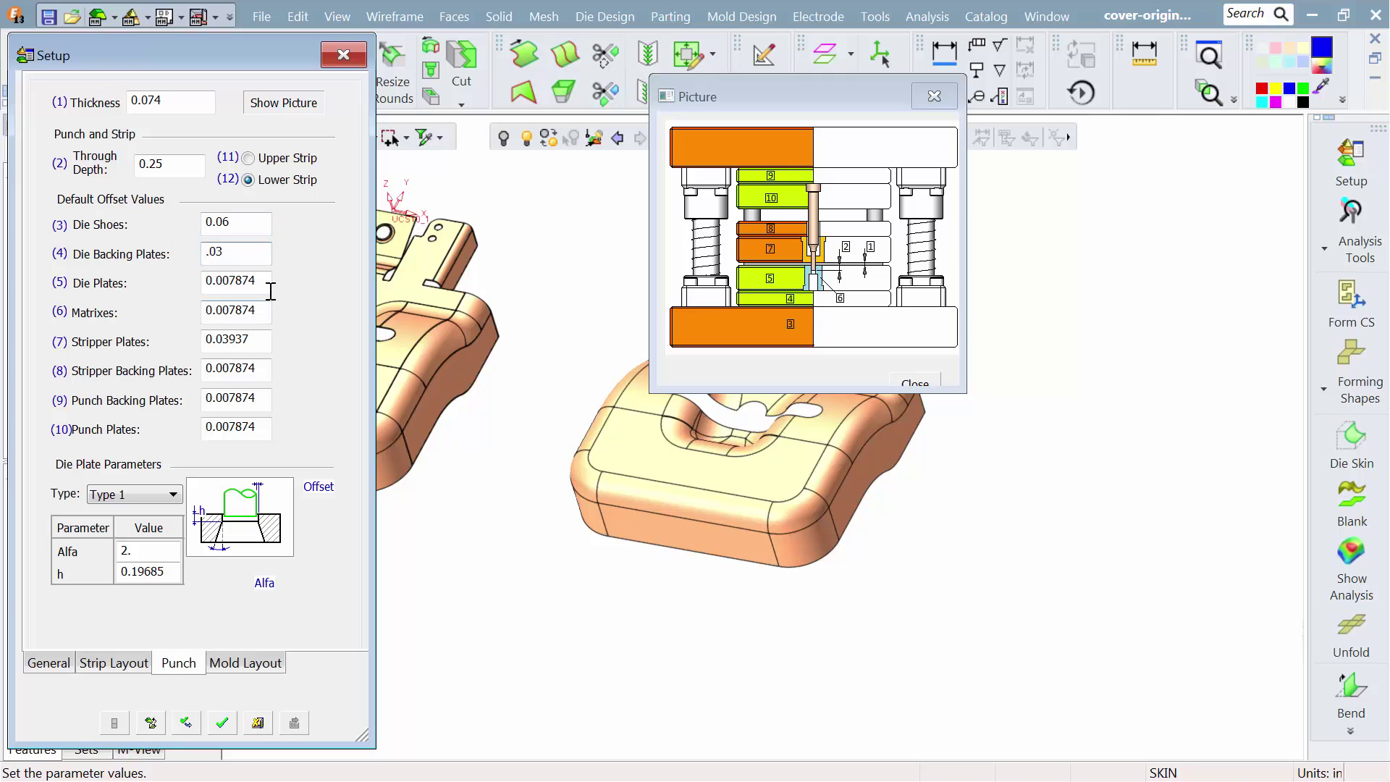
pyautogui.moveTo(268, 284); pyautogui.dragTo(96, 288)
pyautogui.write('.0')
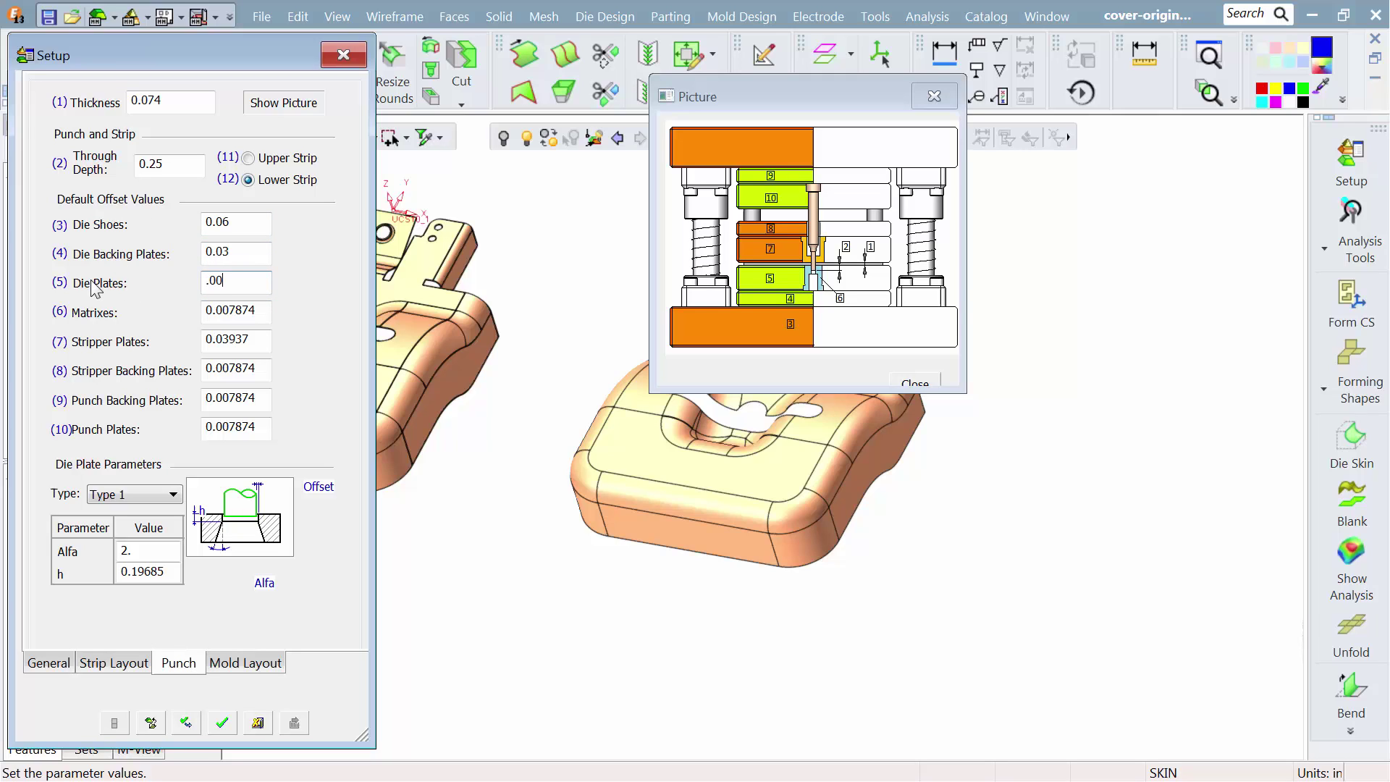
pyautogui.write('8')
pyautogui.press('Tab')
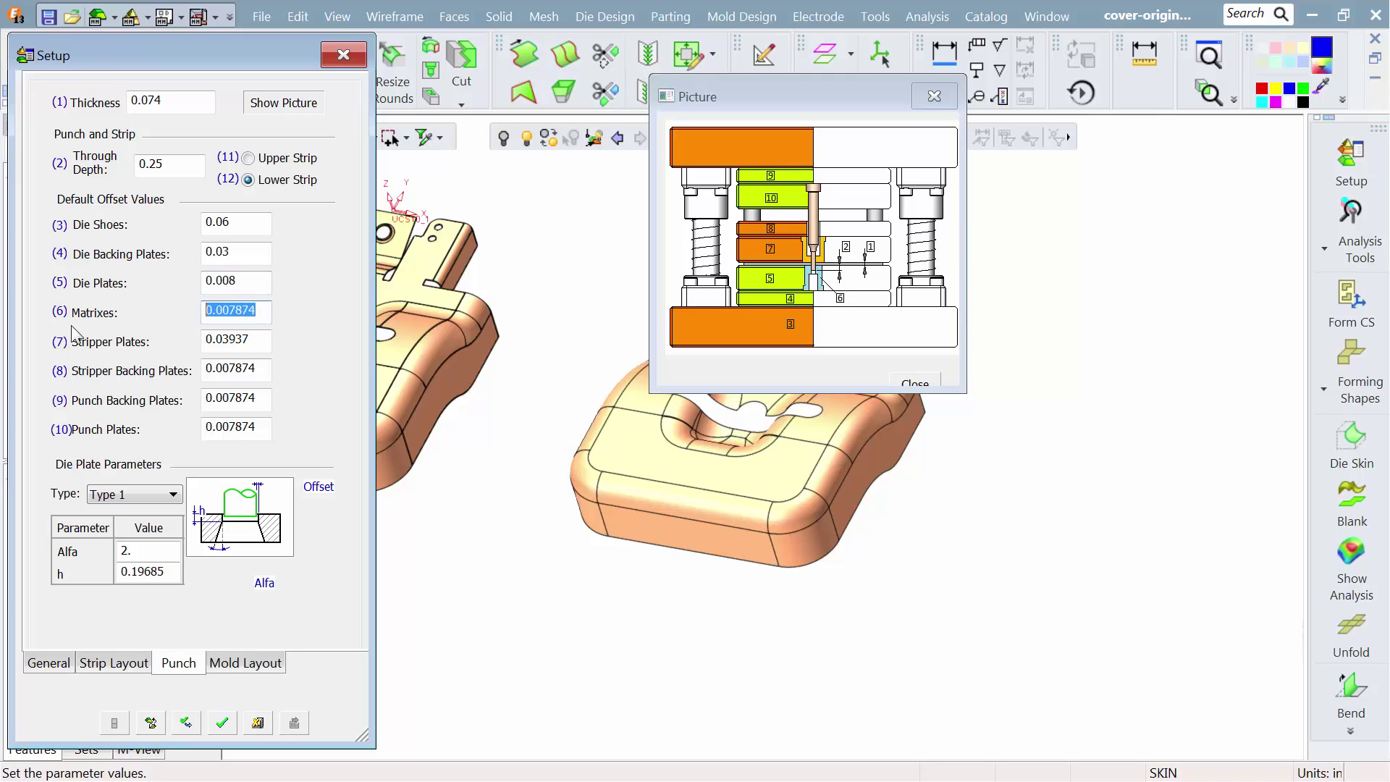
pyautogui.write('.008')
pyautogui.press('Tab')
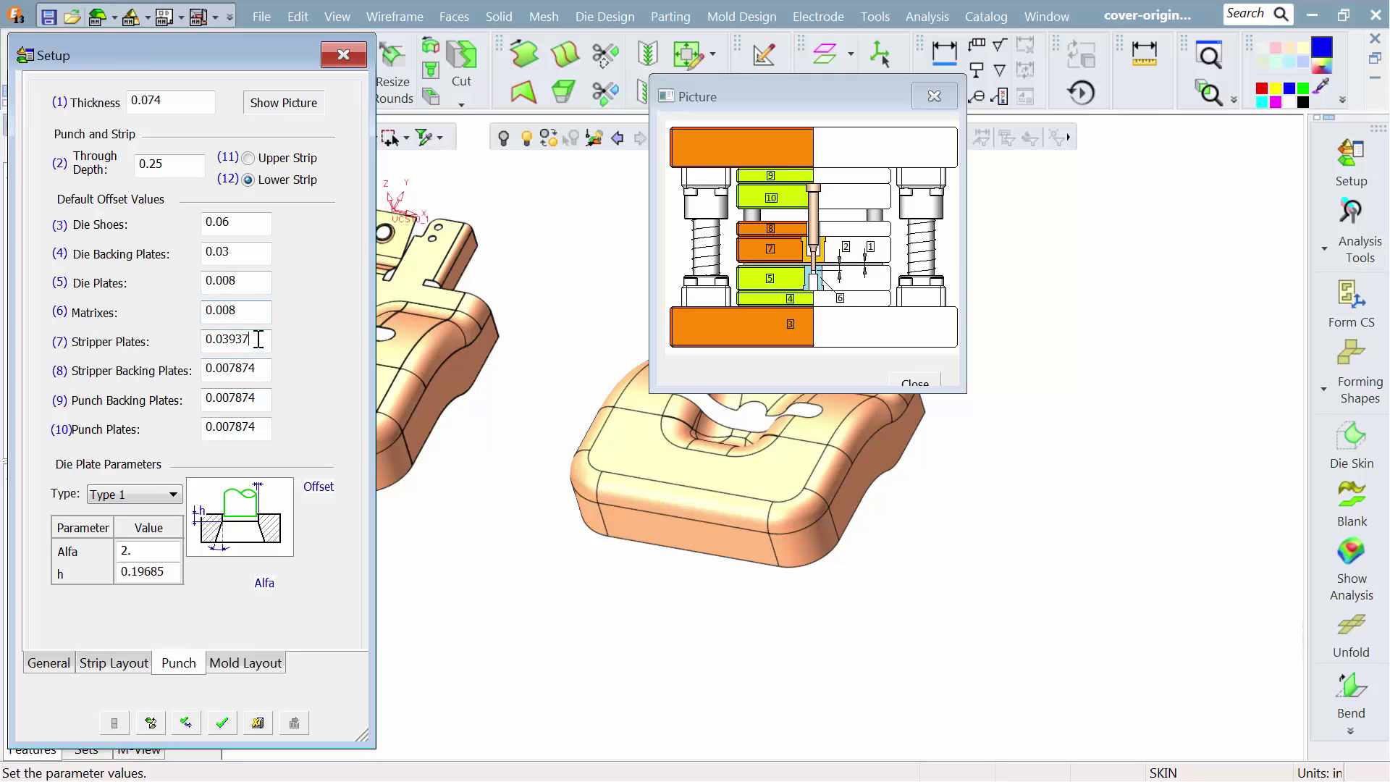
pyautogui.write('.03')
# Set stripper backing plates to 0.03, punch backing plates to 0, and punch plates to 0.001.
pyautogui.click(269, 377)
pyautogui.doubleClick(239, 377)
pyautogui.write('.03')
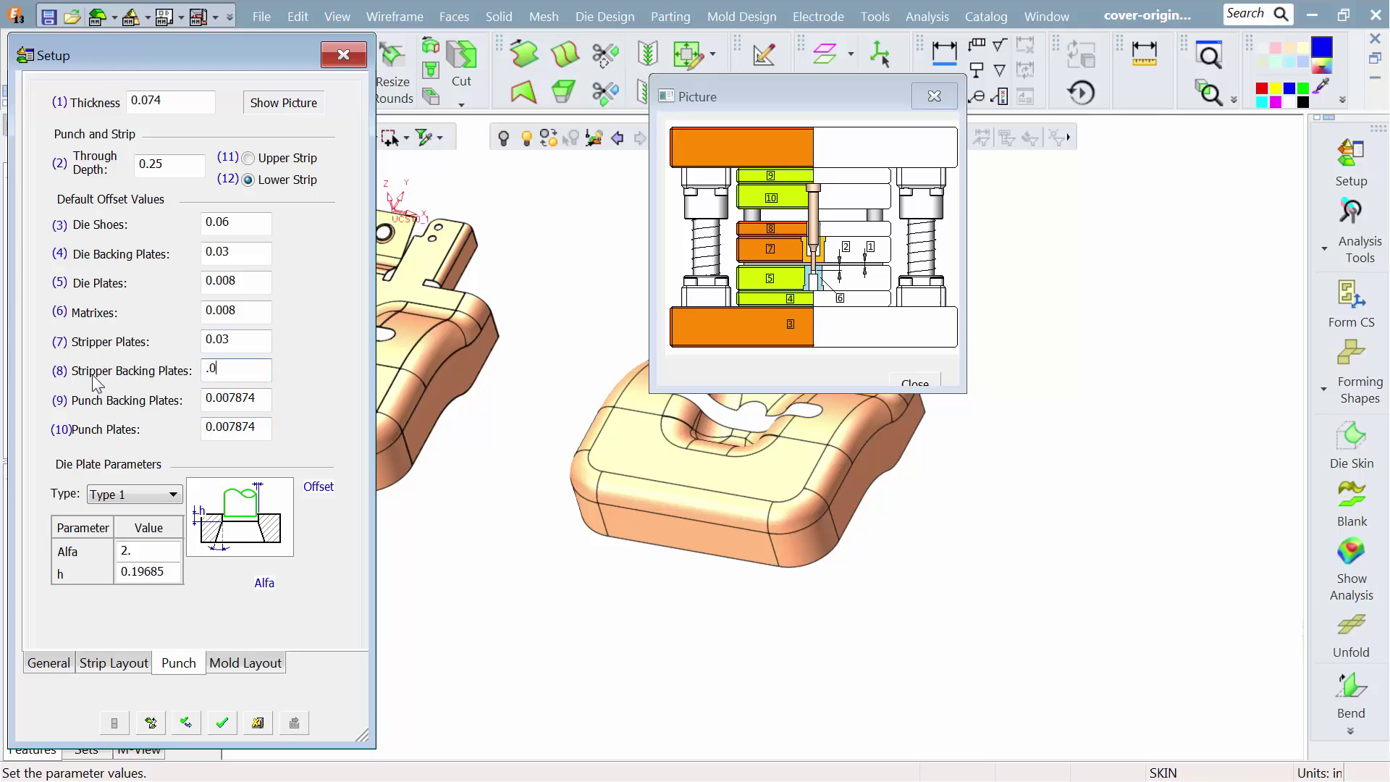
pyautogui.doubleClick(267, 399)
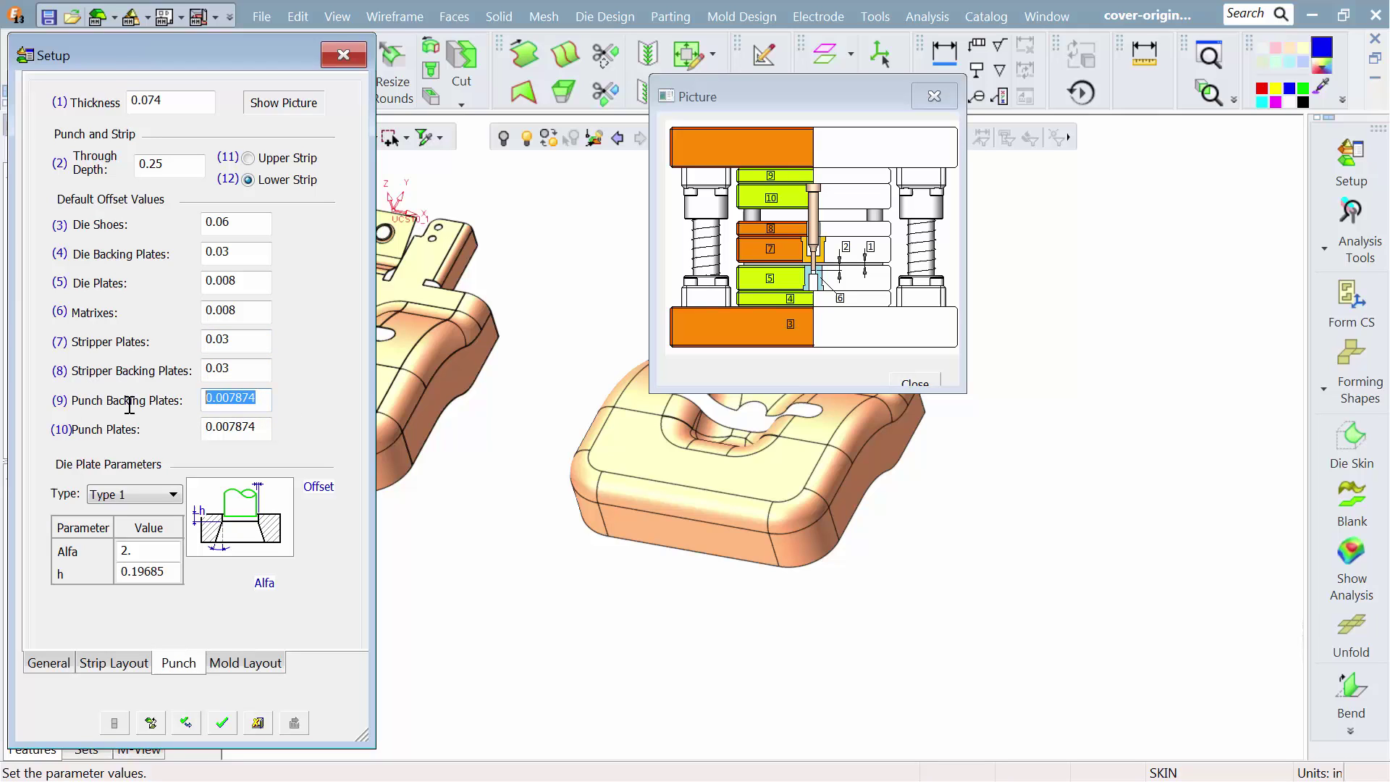
pyautogui.write('0')
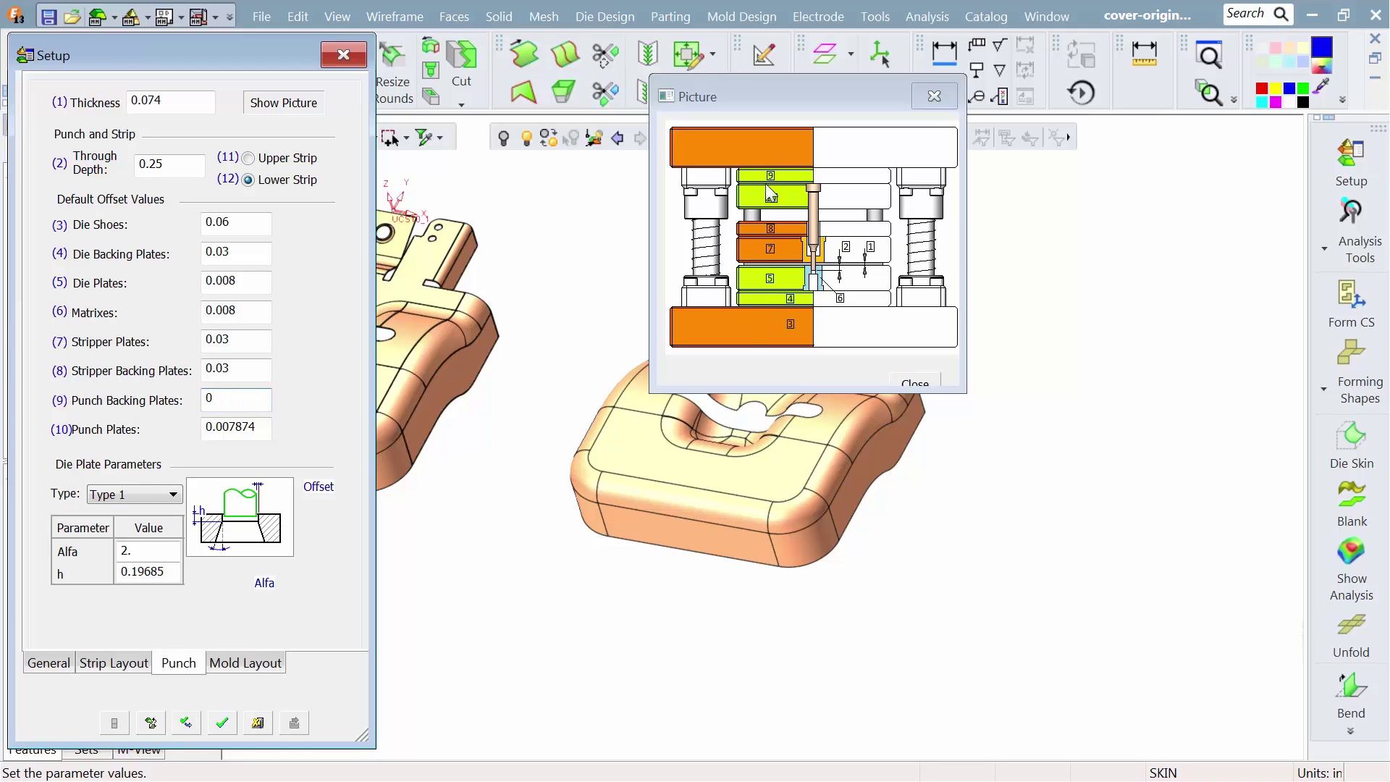
pyautogui.doubleClick(263, 428)
pyautogui.write('.001')
# Use die plate Type 1 with h 0.25 and Alfa 1, and accept the setup.
pyautogui.click(151, 498)
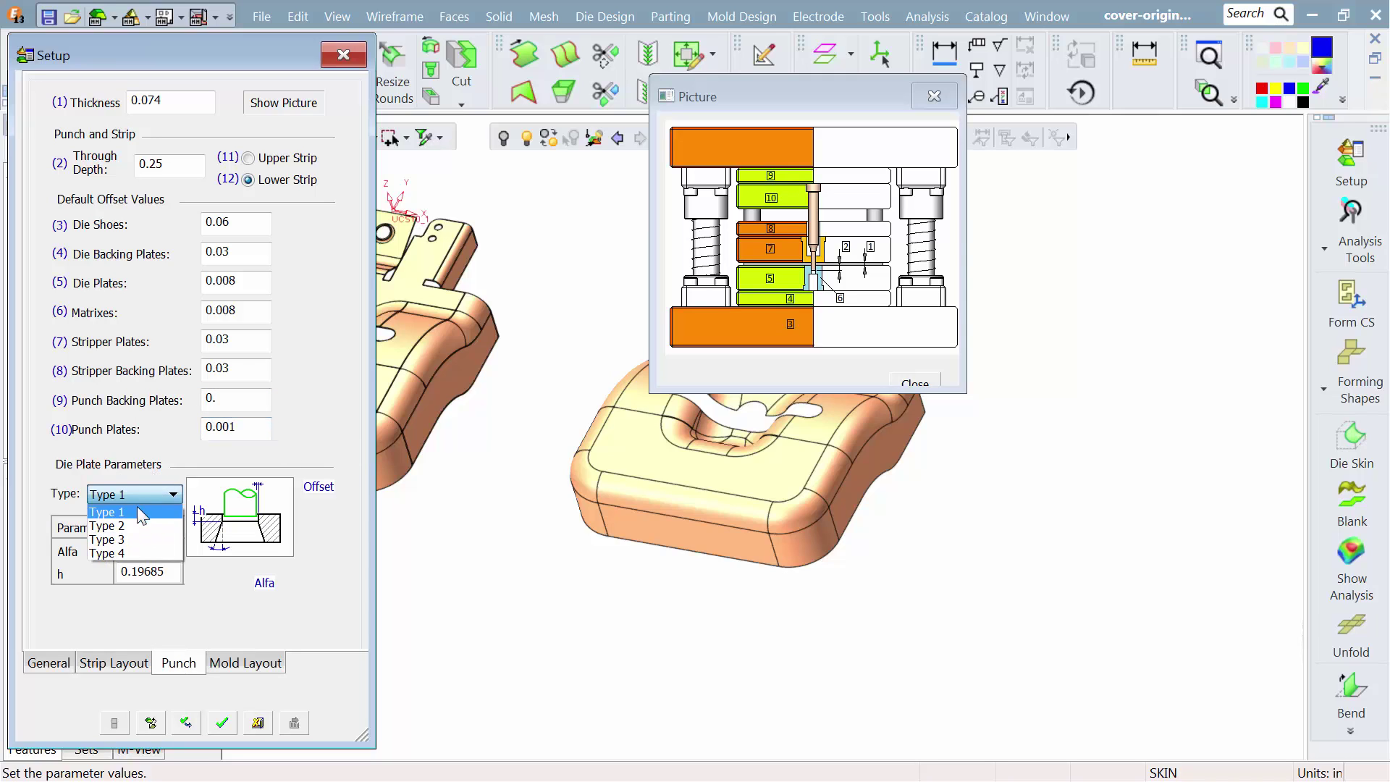
pyautogui.click(137, 527)
pyautogui.click(137, 497)
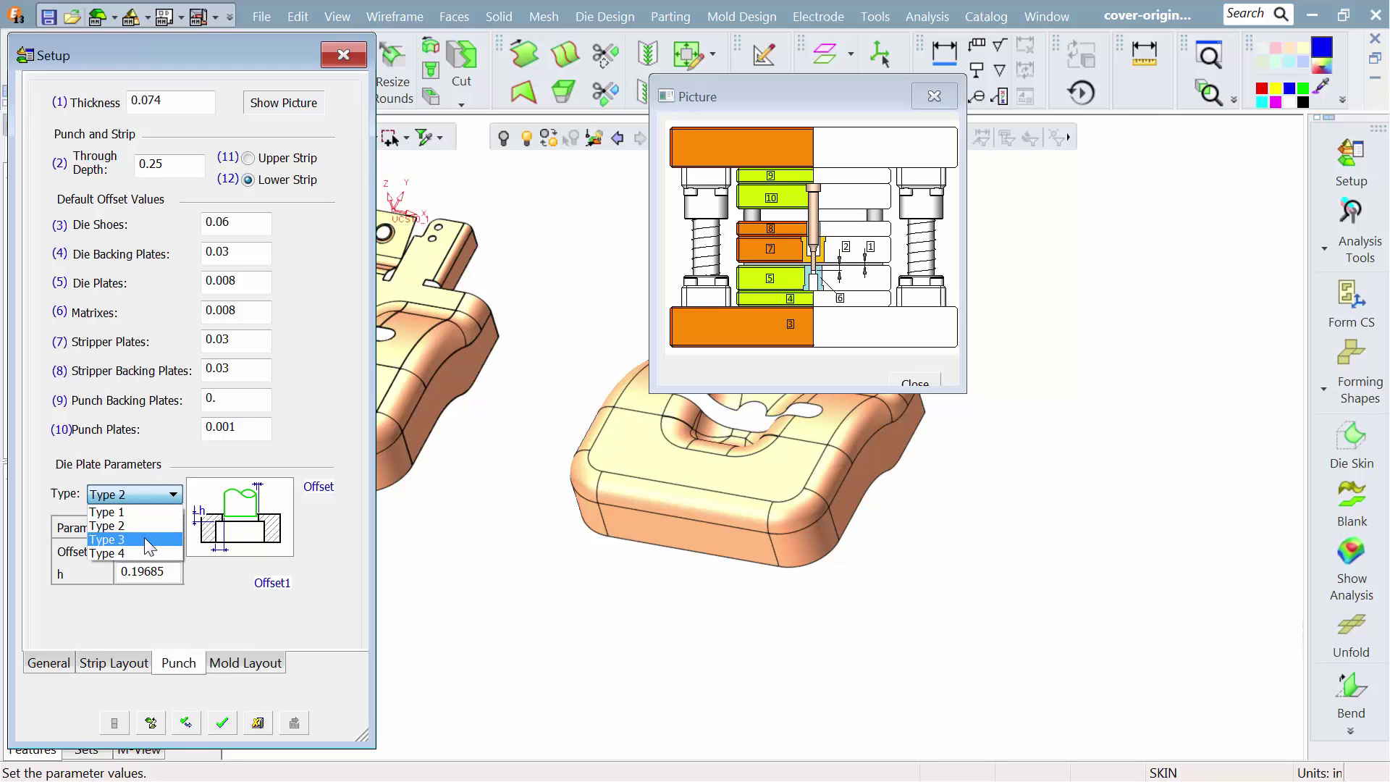
pyautogui.click(145, 537)
pyautogui.click(161, 499)
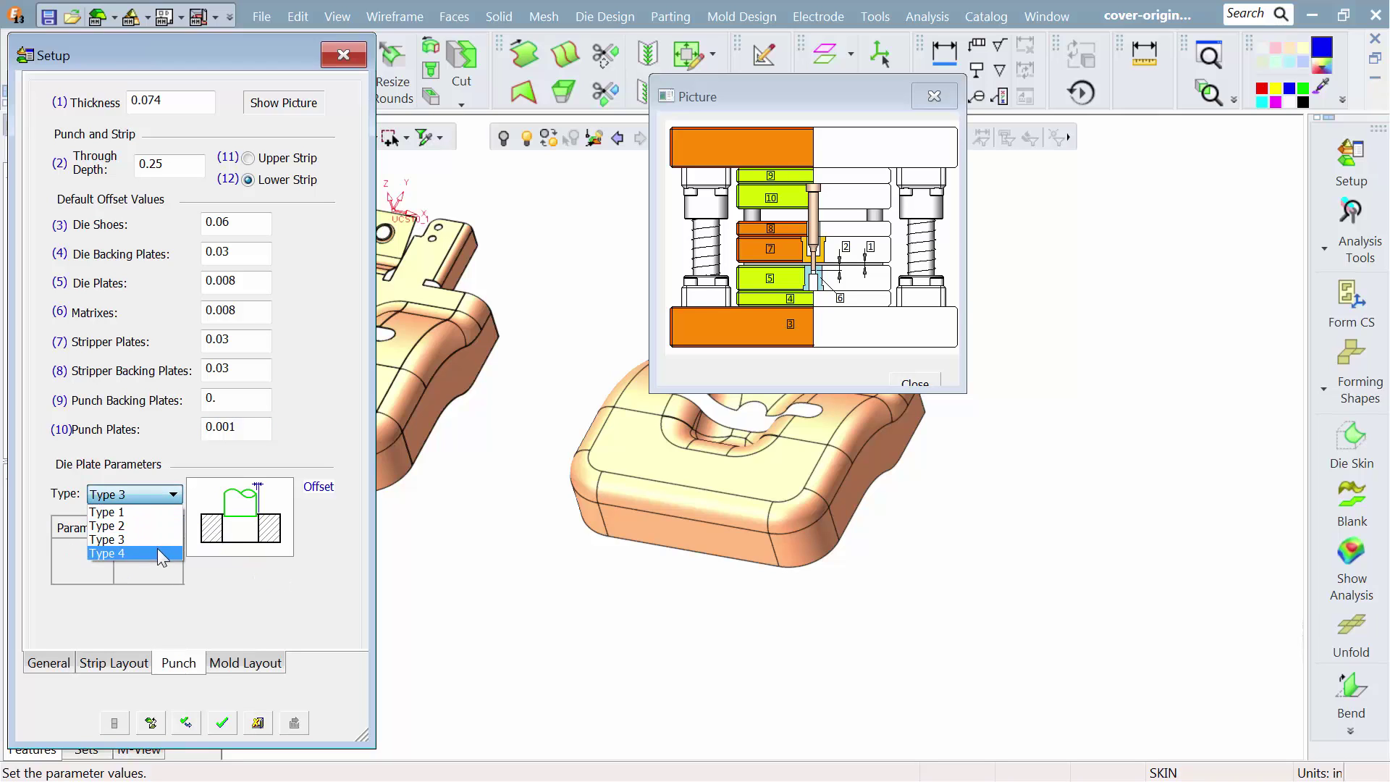
pyautogui.click(158, 550)
pyautogui.click(136, 499)
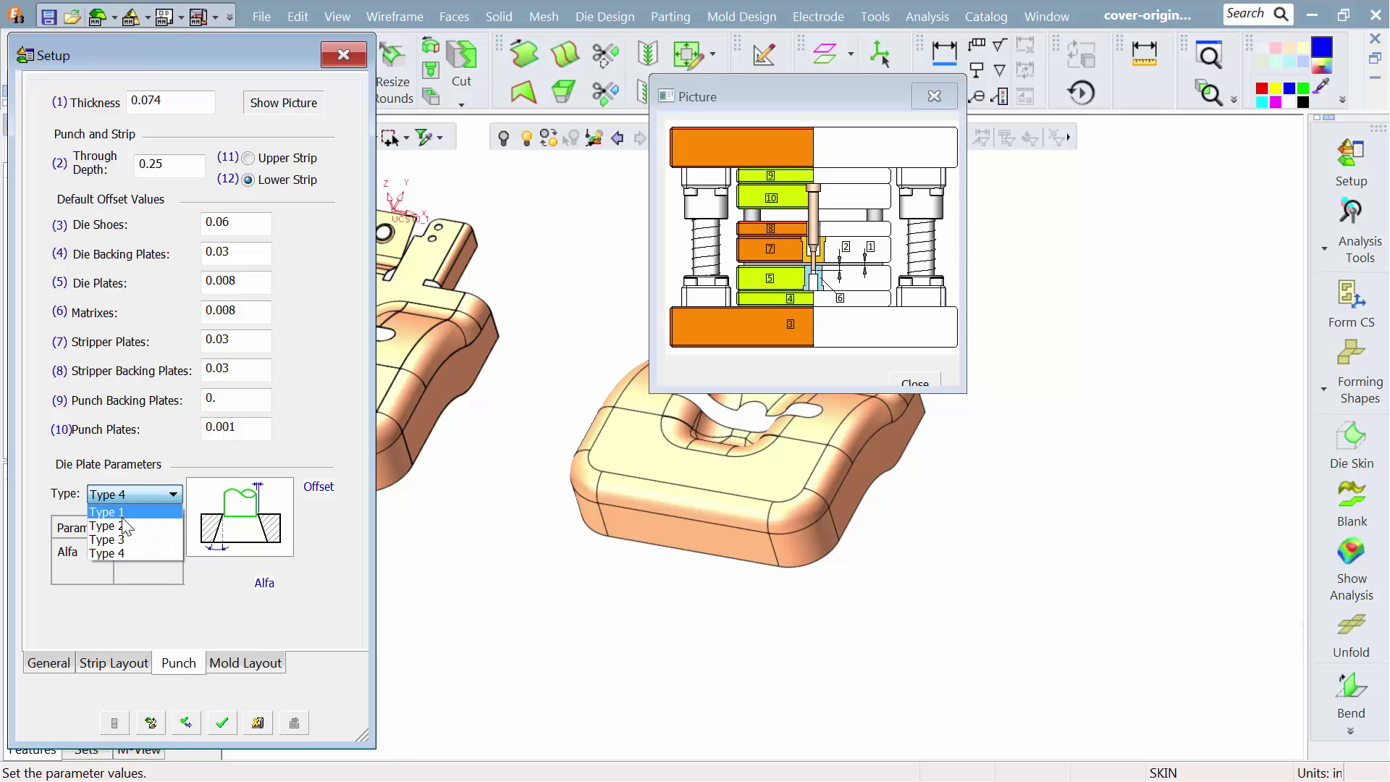
pyautogui.click(128, 514)
pyautogui.moveTo(172, 571); pyautogui.dragTo(65, 570)
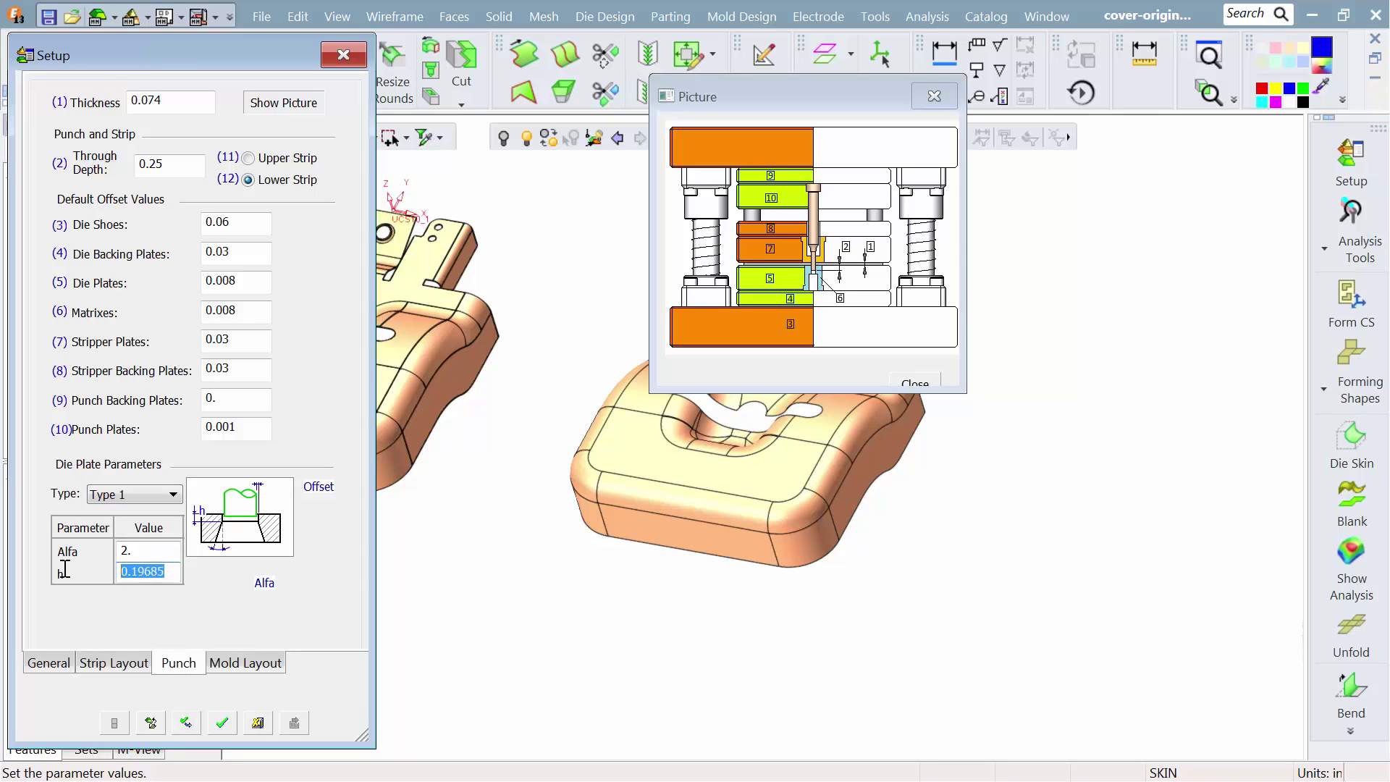
pyautogui.write('.25')
pyautogui.hotkey('shift', 'Tab')
pyautogui.write('1')
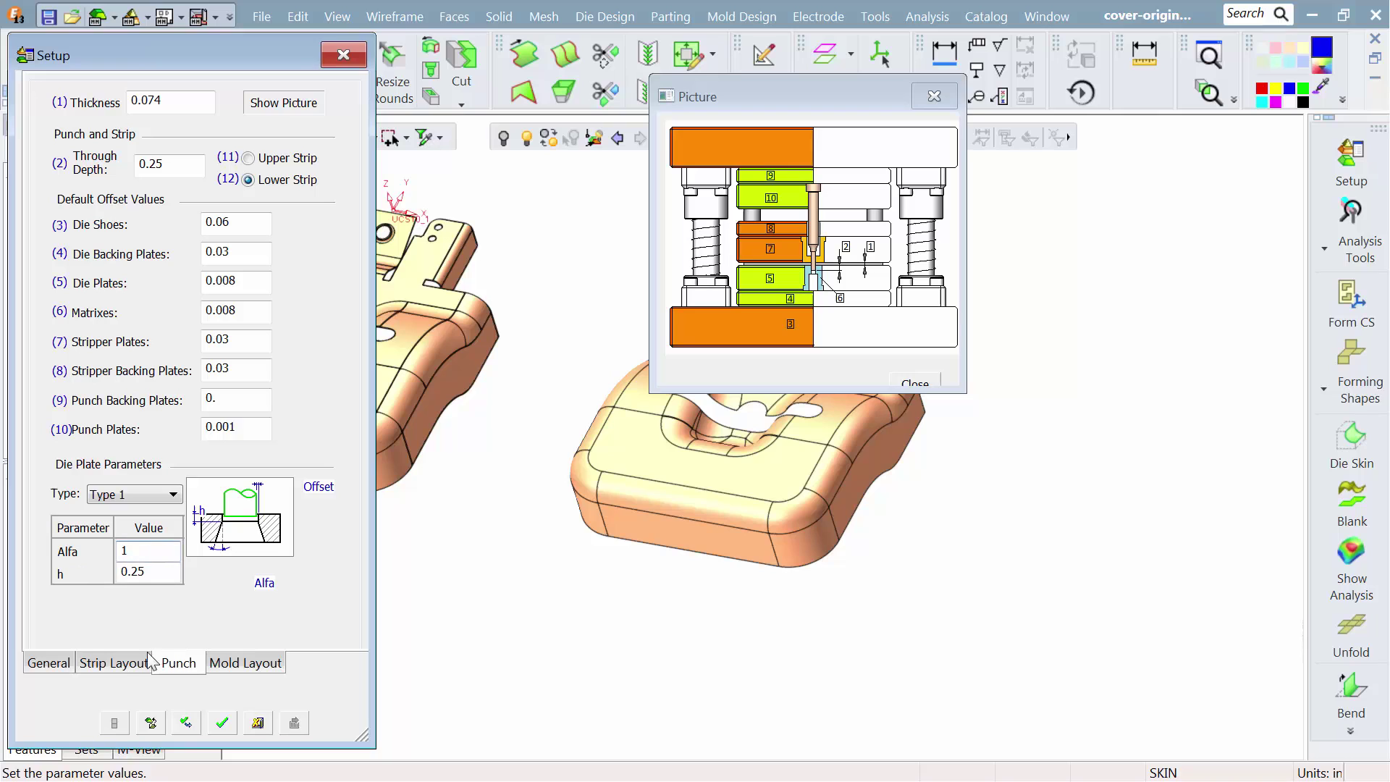
pyautogui.click(222, 722)
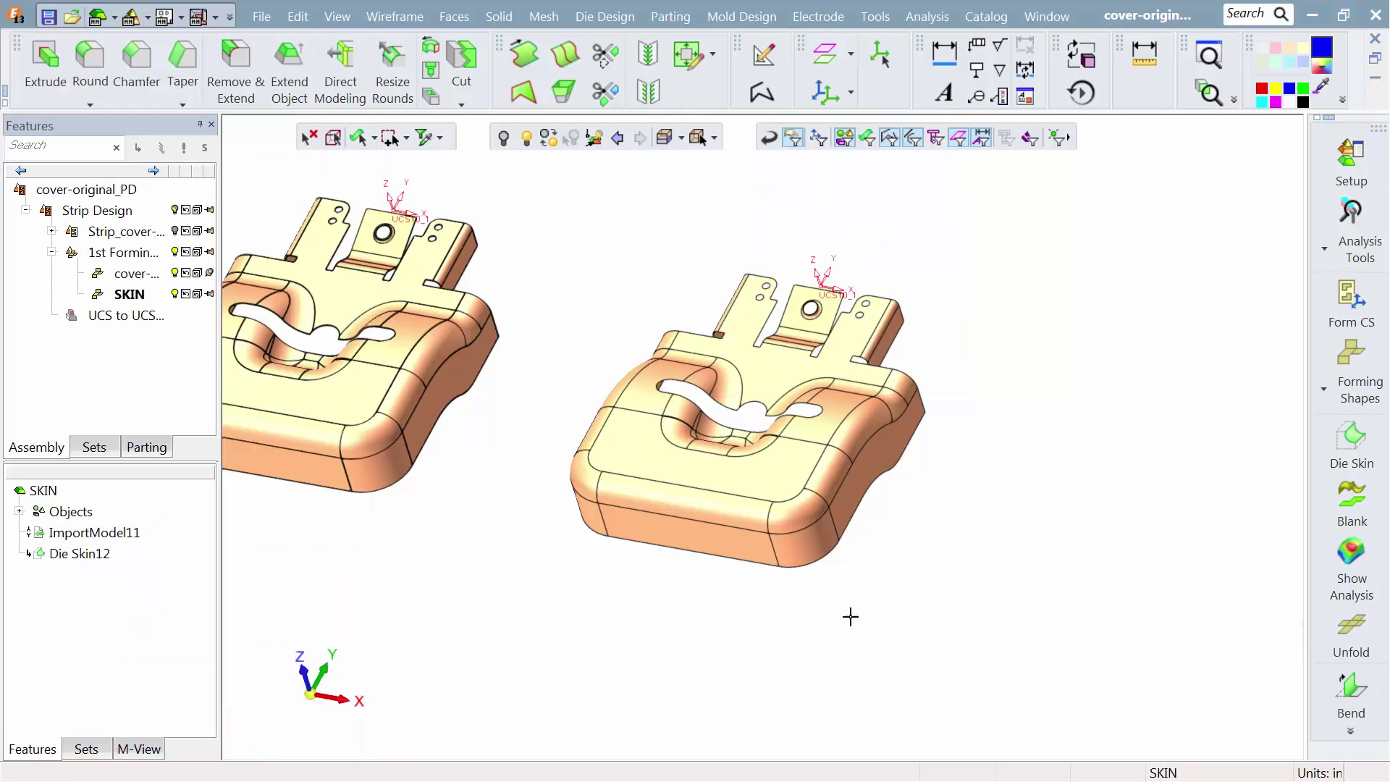
# Add a forming part named FLANGE, copied from the previous part at 30 progression.
pyautogui.moveTo(1006, 538)
pyautogui.mouseDown(button='middle')
pyautogui.moveTo(847, 491)
pyautogui.moveTo(749, 482)
pyautogui.mouseUp(button='middle')
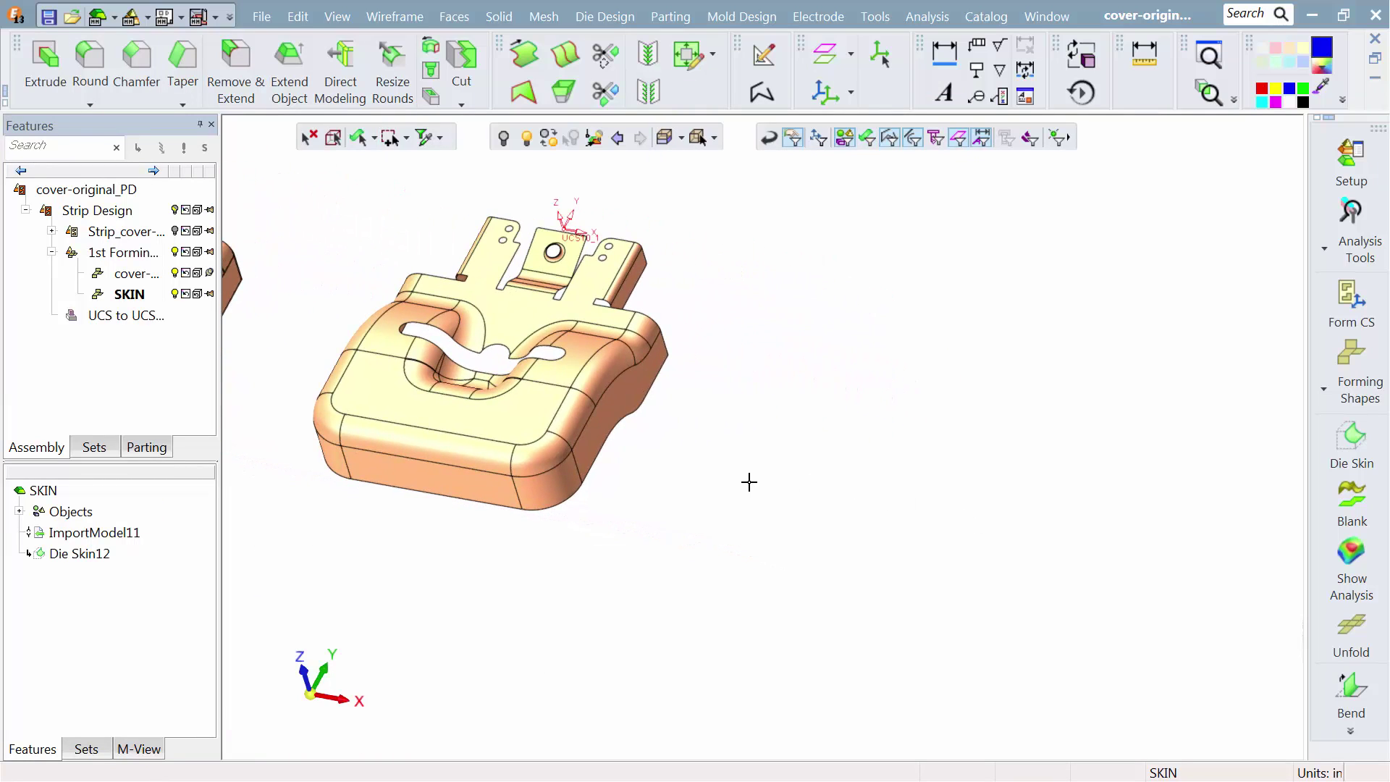
pyautogui.click(1337, 373)
pyautogui.click(1322, 359)
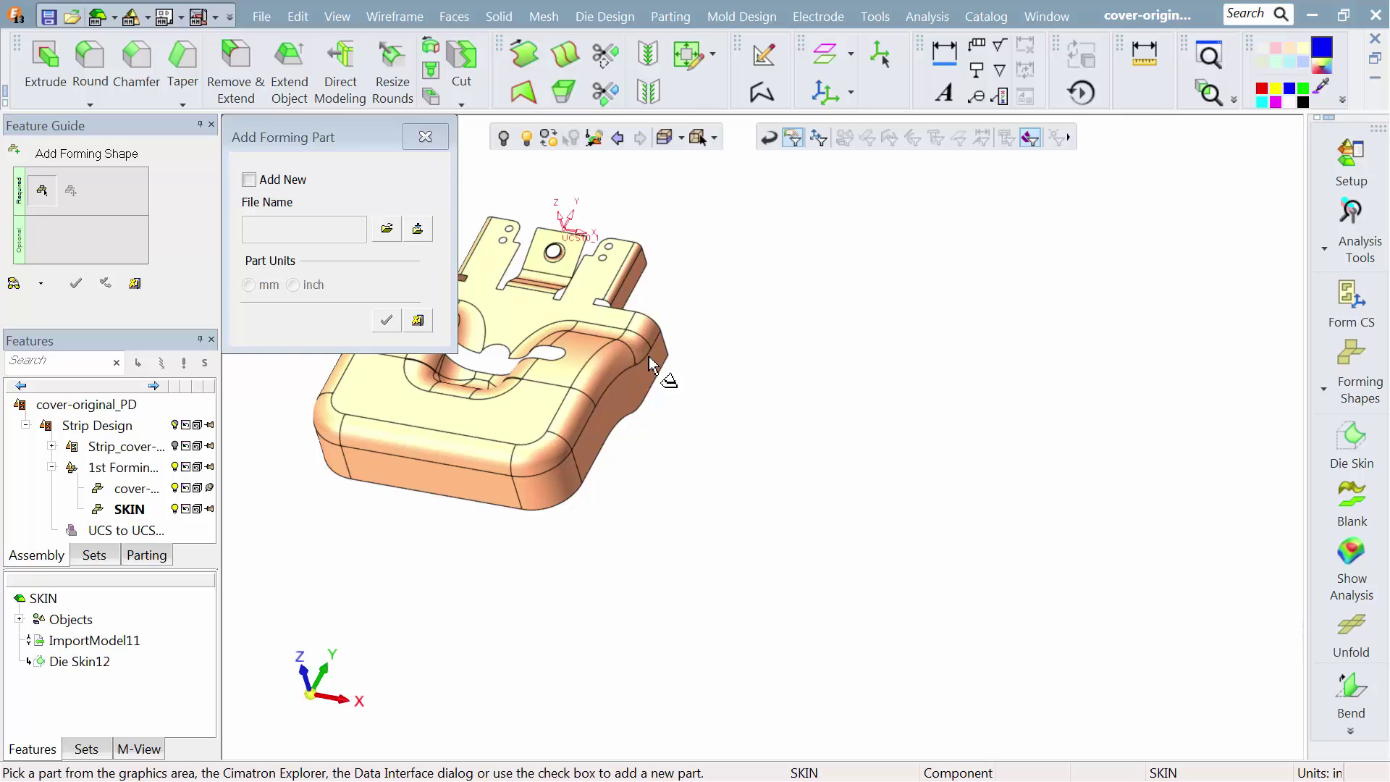
pyautogui.moveTo(341, 230); pyautogui.dragTo(181, 238)
pyautogui.write('FLANGE')
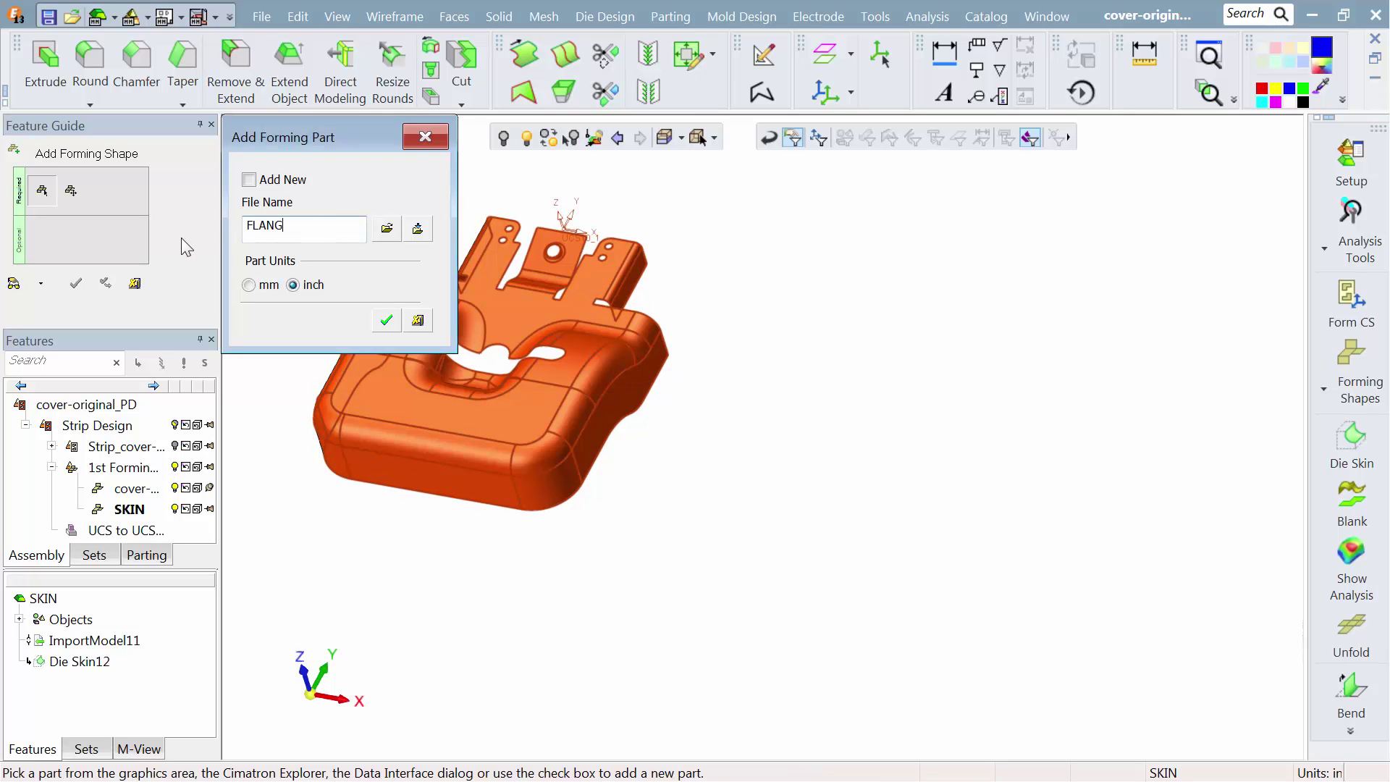
pyautogui.click(385, 320)
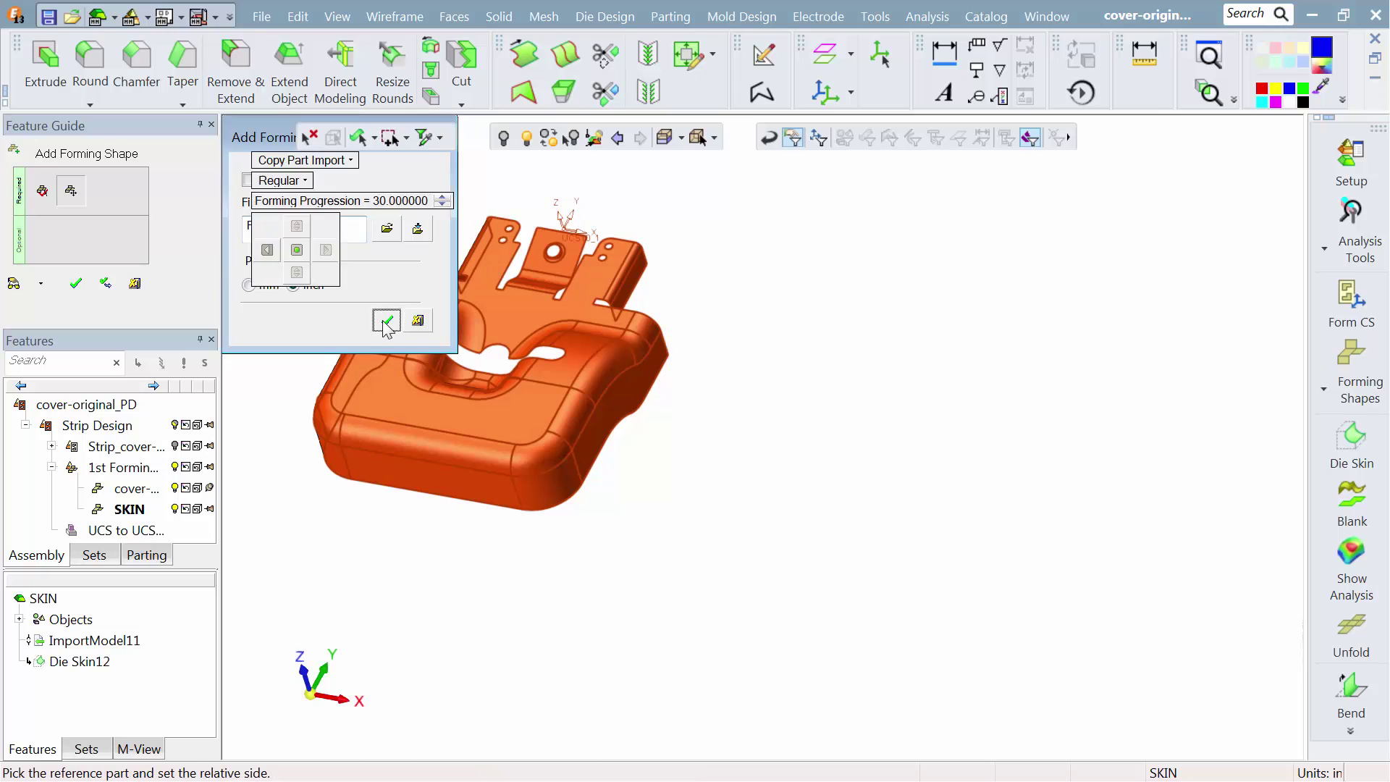
pyautogui.click(75, 290)
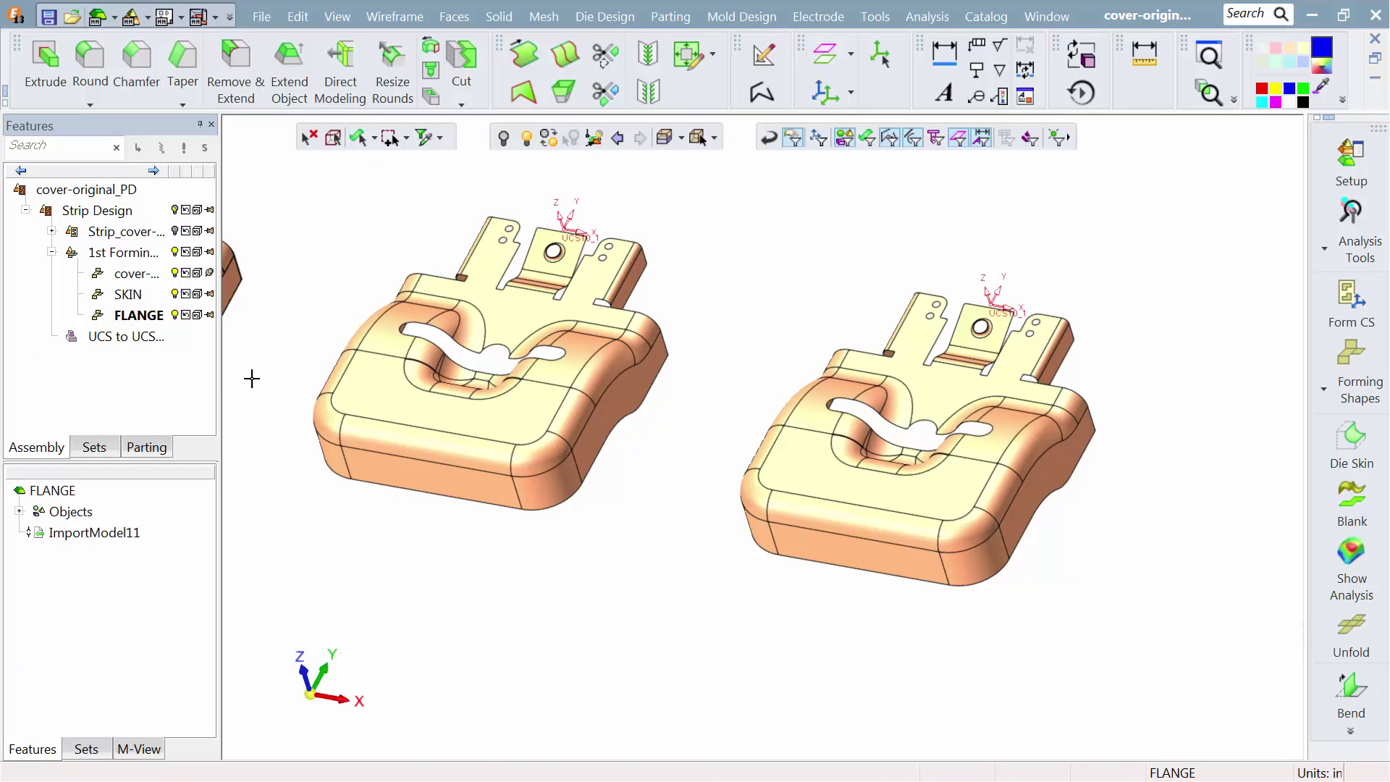
# Start an Extend By Draft on the rounded flange faces of the part.
pyautogui.moveTo(715, 419); pyautogui.dragTo(584, 422, button='middle')
pyautogui.scroll(4, 584, 422)
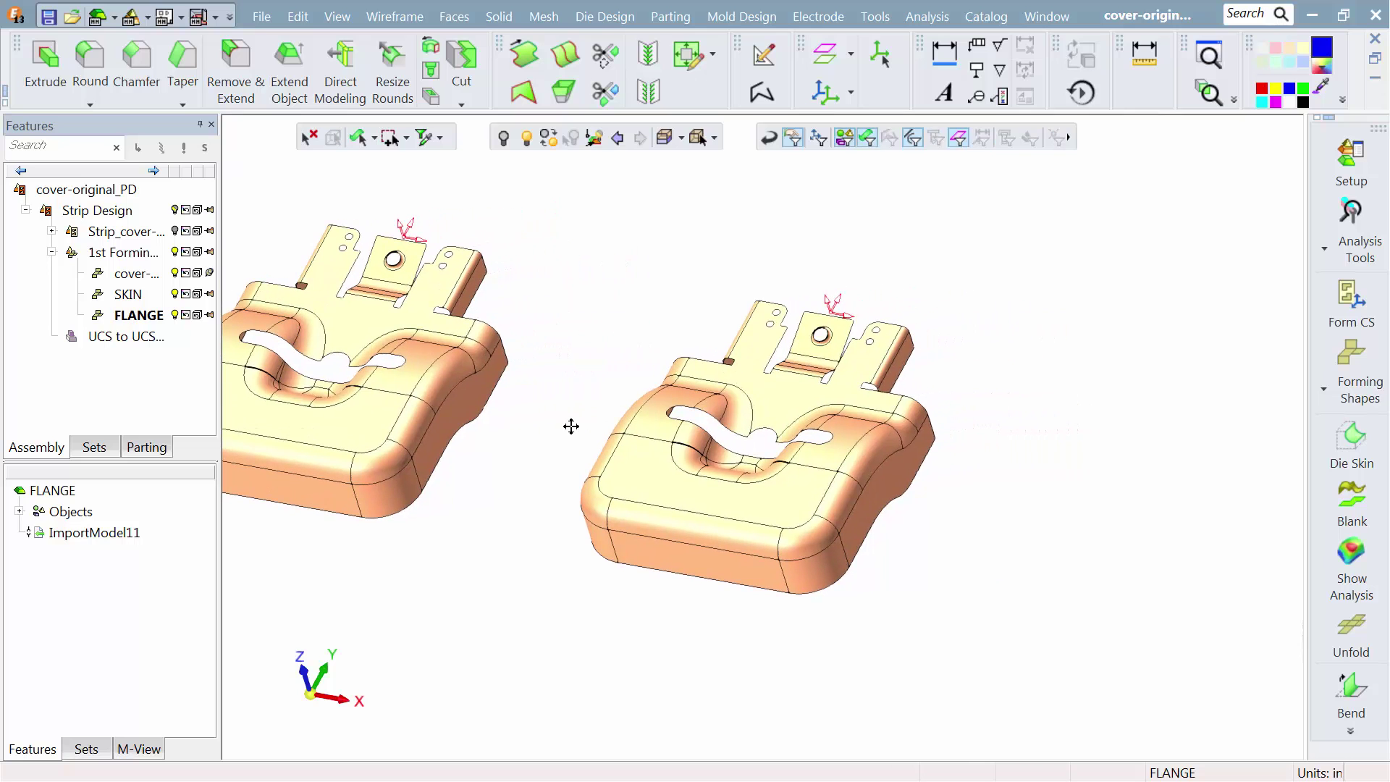
pyautogui.scroll(1, 595, 360)
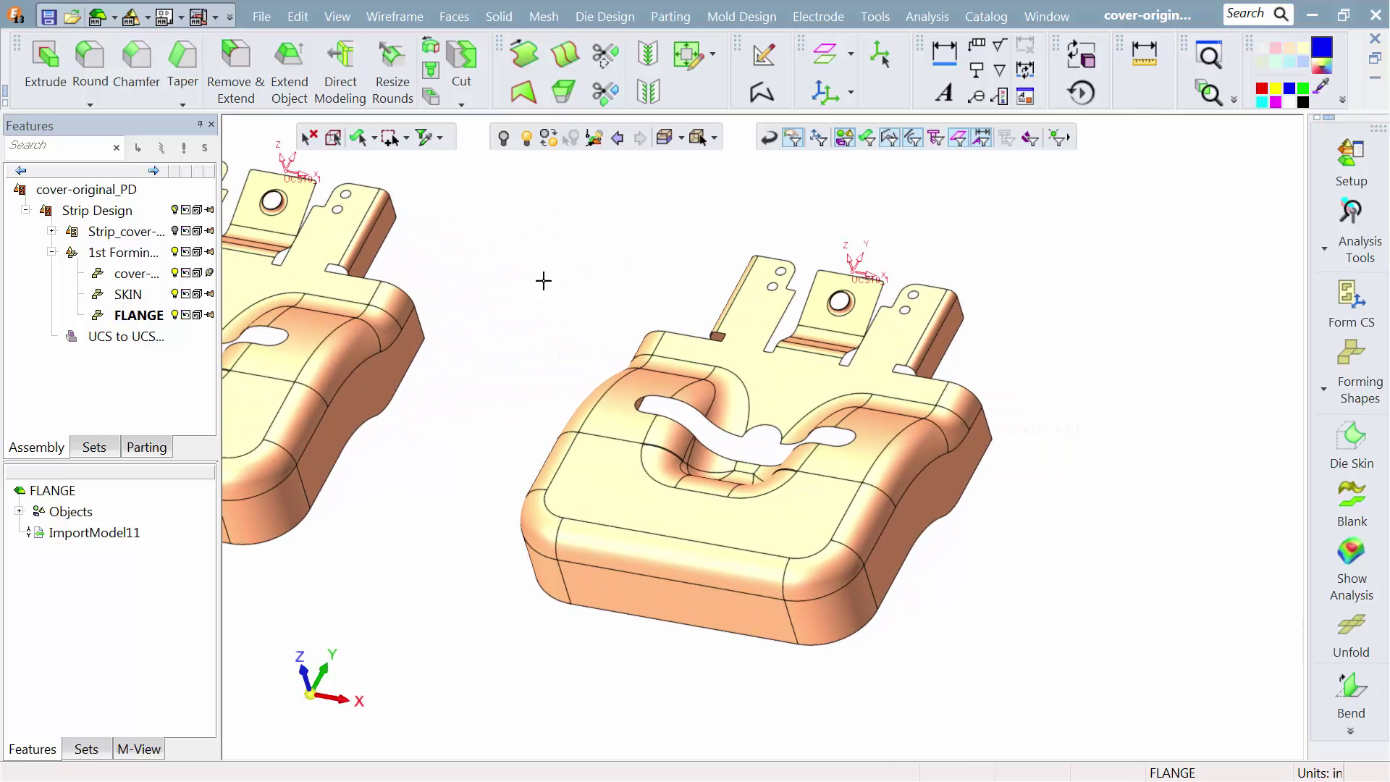
pyautogui.click(447, 19)
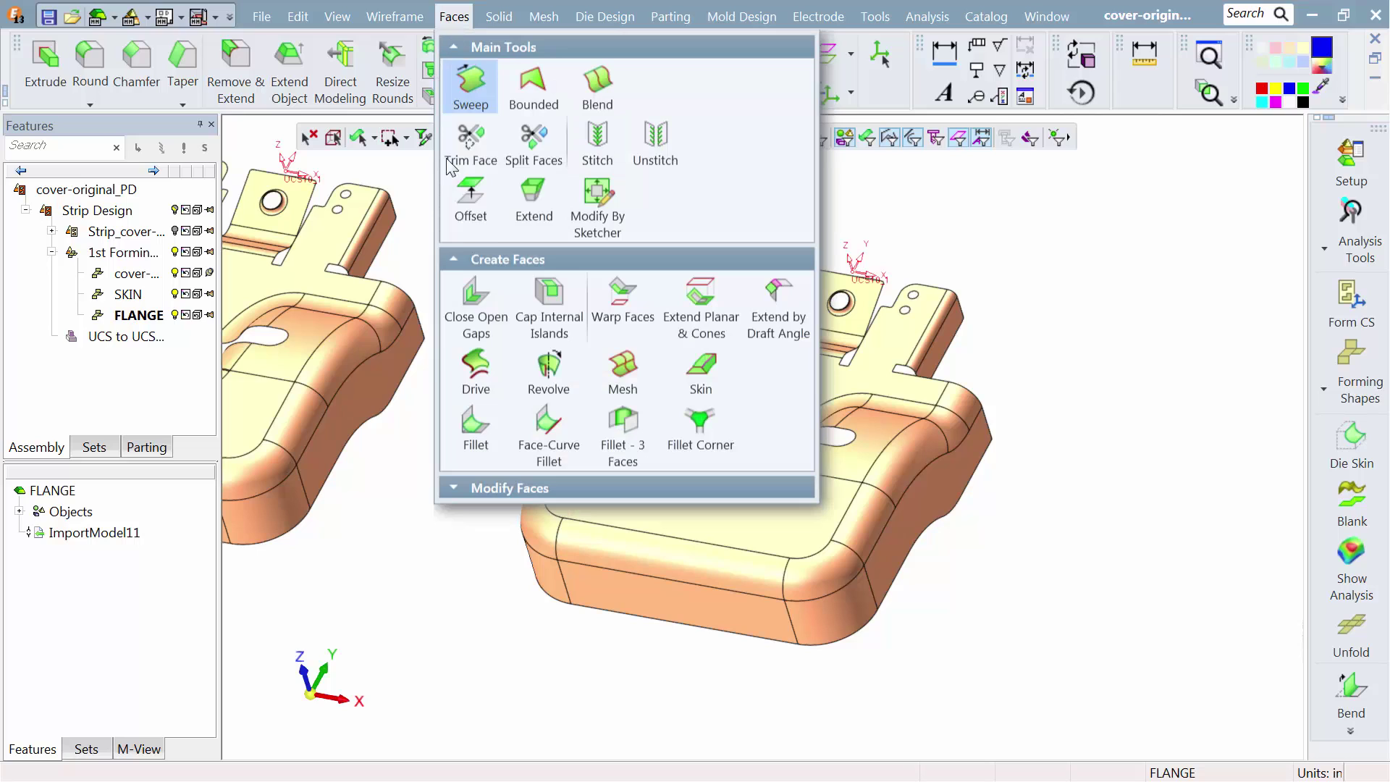
pyautogui.click(766, 294)
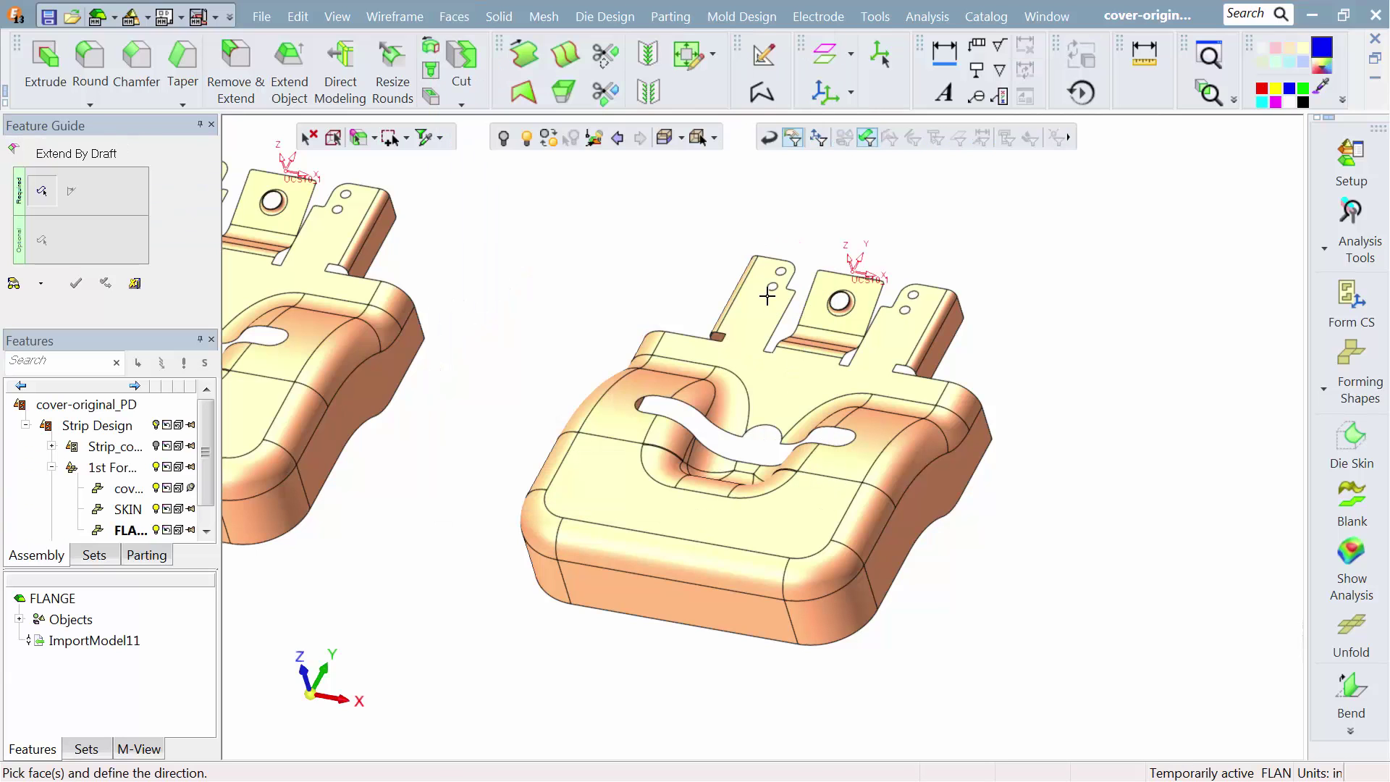
pyautogui.click(910, 437)
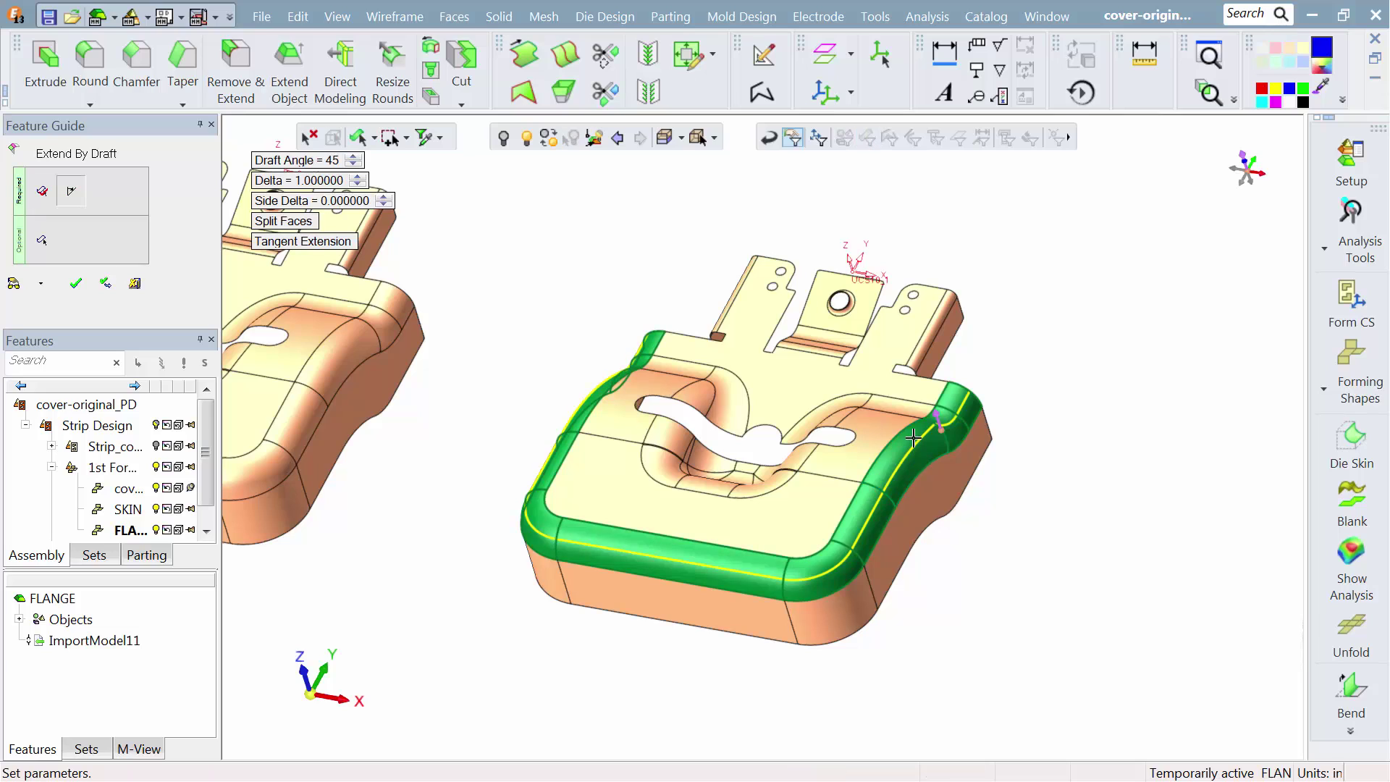
# Try a Delta of 5 and exclude the right, upper-left and left flange edge segments.
pyautogui.click(313, 182)
pyautogui.write('5')
pyautogui.press('Return')
pyautogui.click(10, 287)
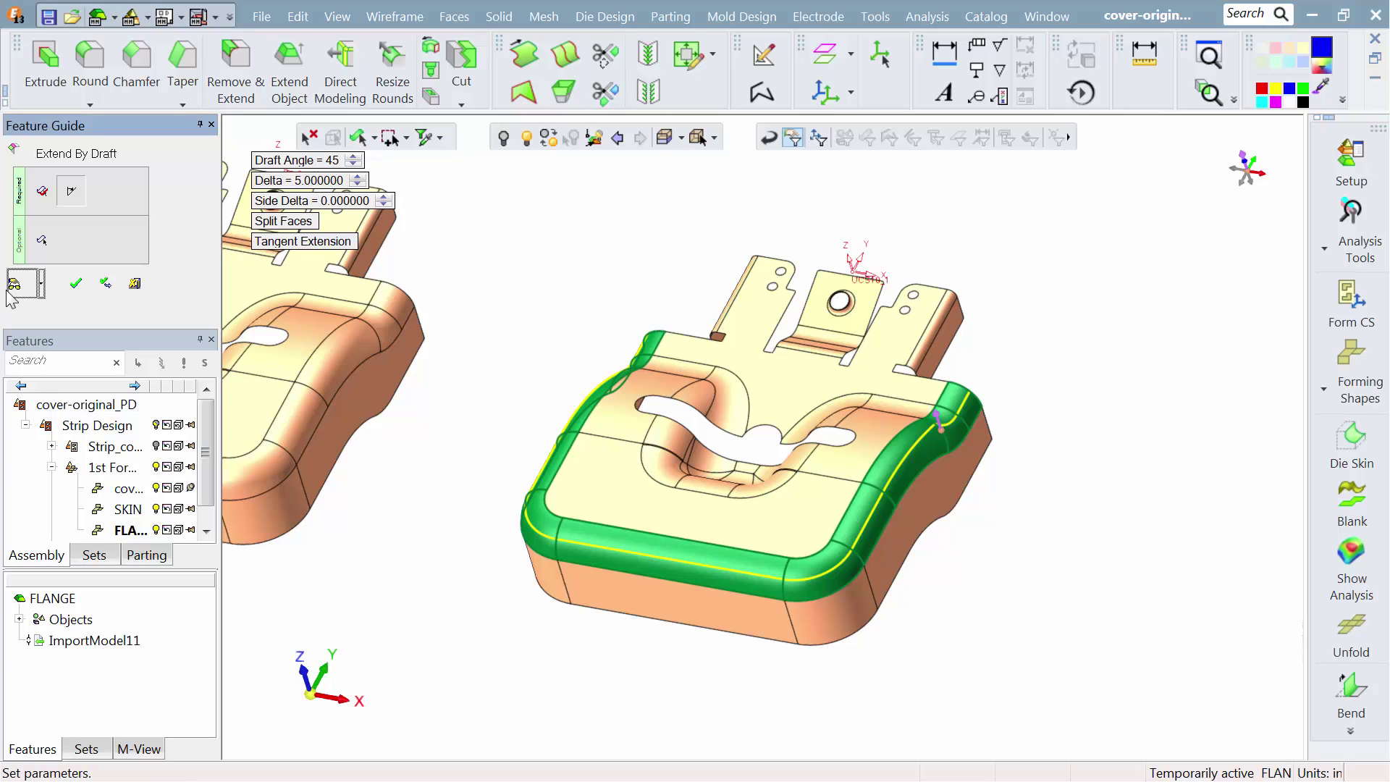
pyautogui.click(42, 243)
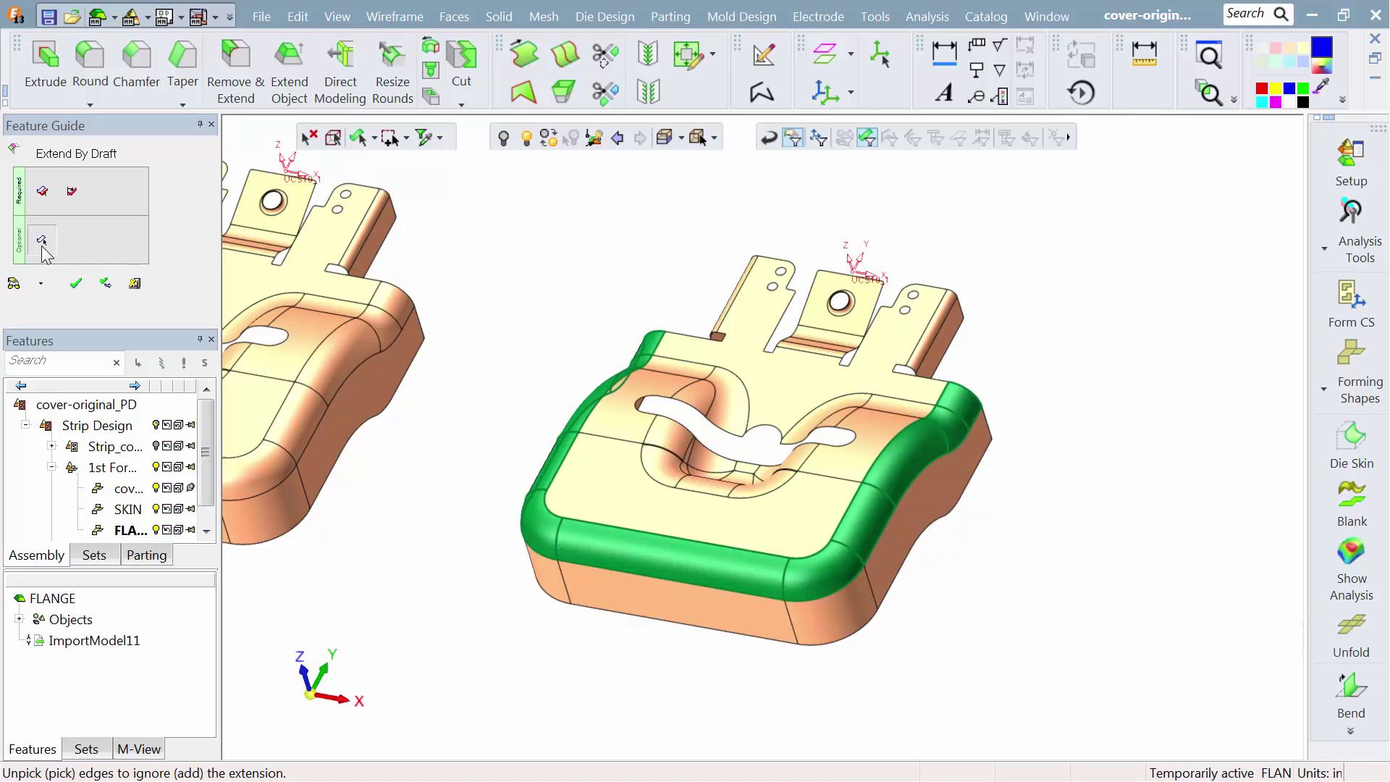
pyautogui.click(928, 432)
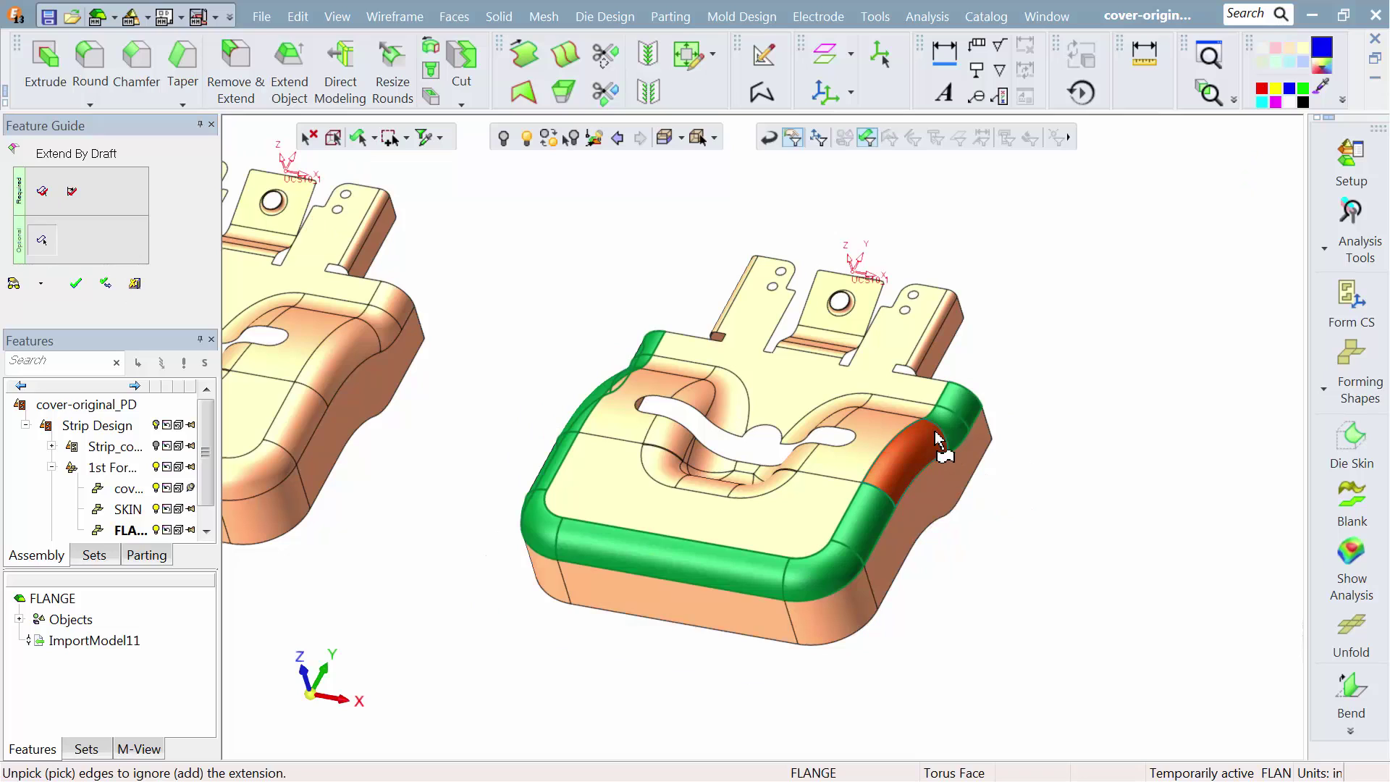
pyautogui.click(645, 363)
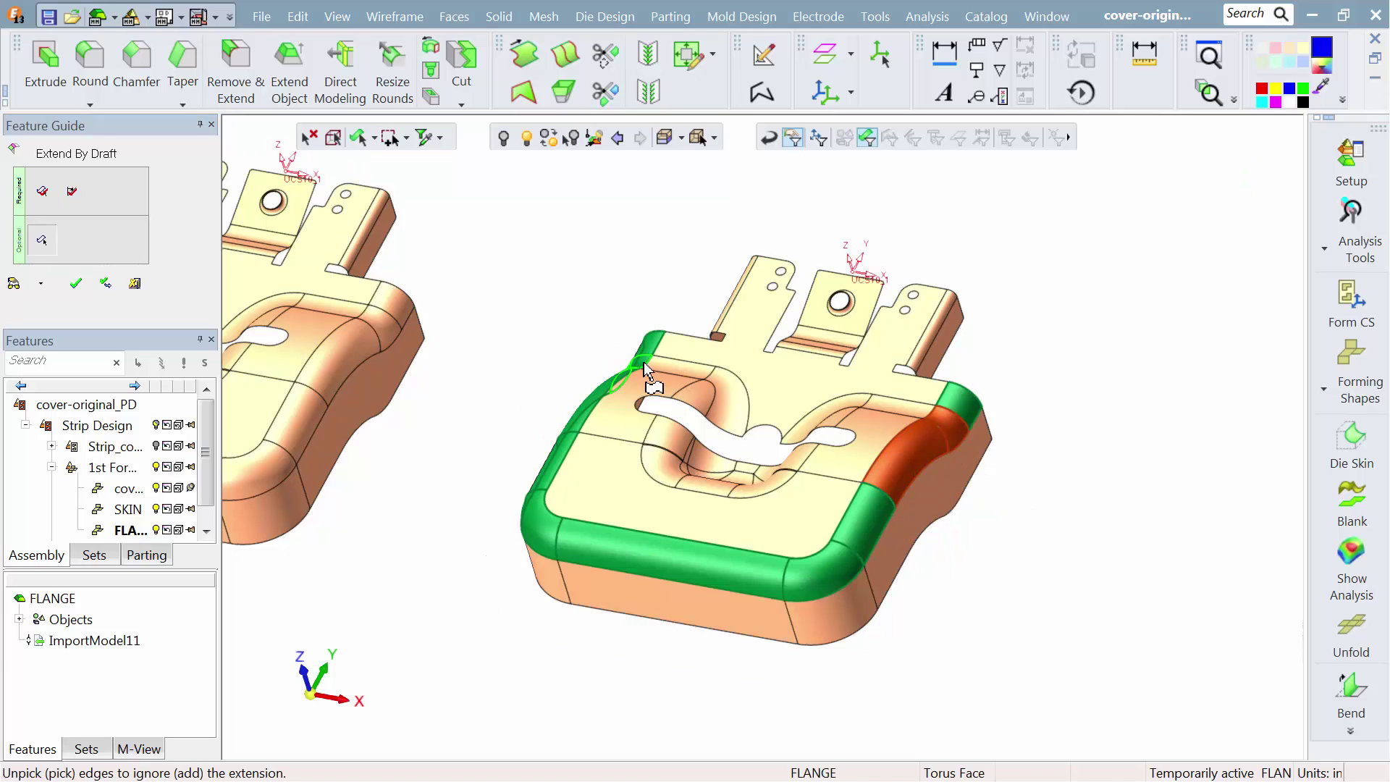
pyautogui.click(609, 377)
pyautogui.click(15, 292)
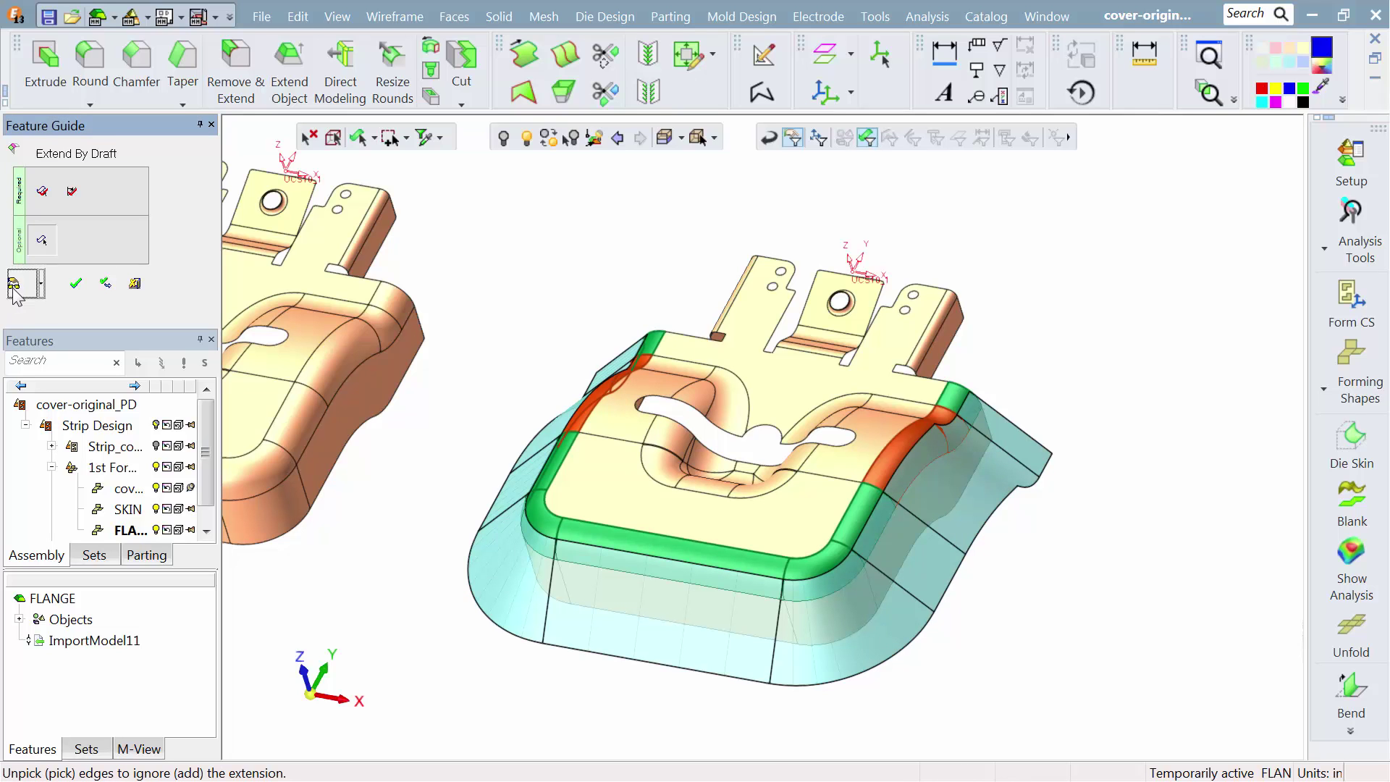
# Change Delta to 6 and Side Delta to 0.5, then confirm the 45° draft extension.
pyautogui.moveTo(515, 289); pyautogui.dragTo(499, 234, button='middle')
pyautogui.click(73, 202)
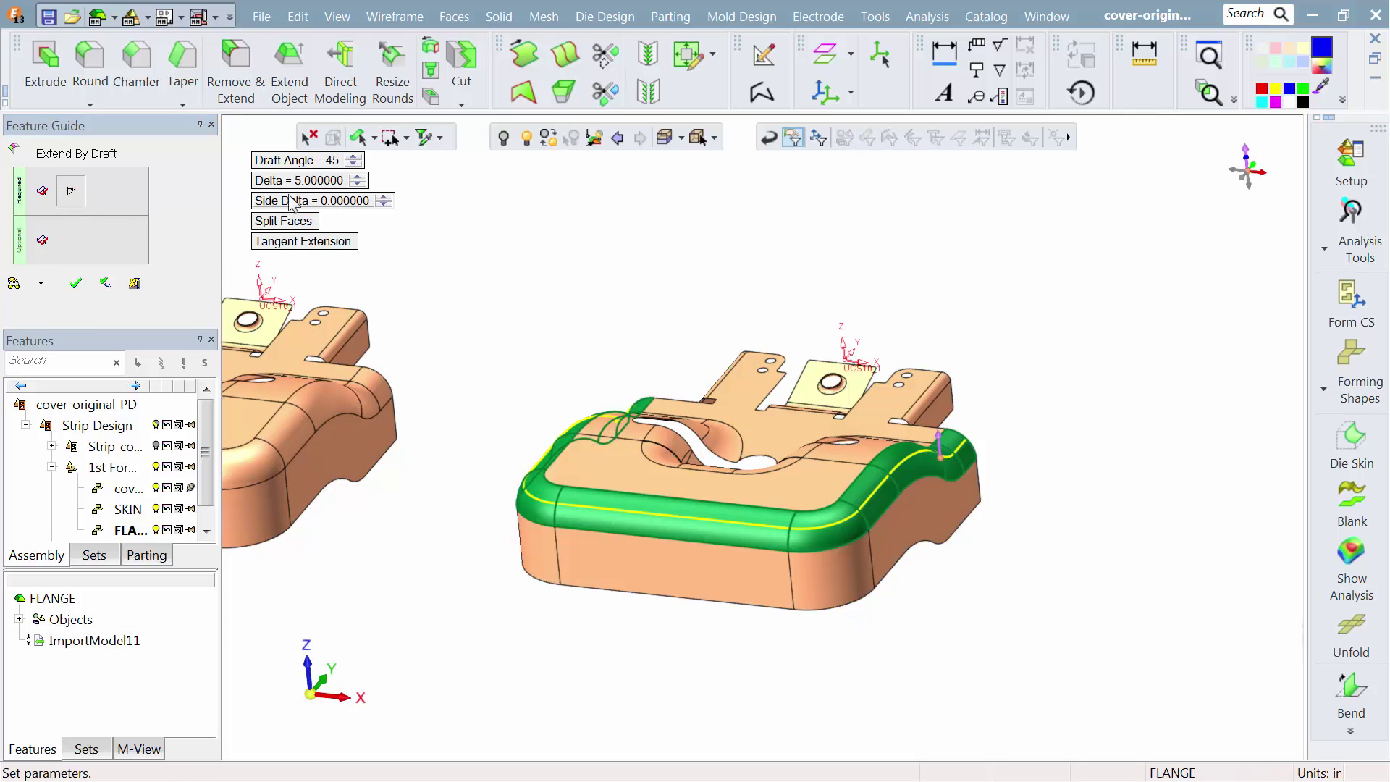
pyautogui.click(333, 181)
pyautogui.write('6')
pyautogui.press('Return')
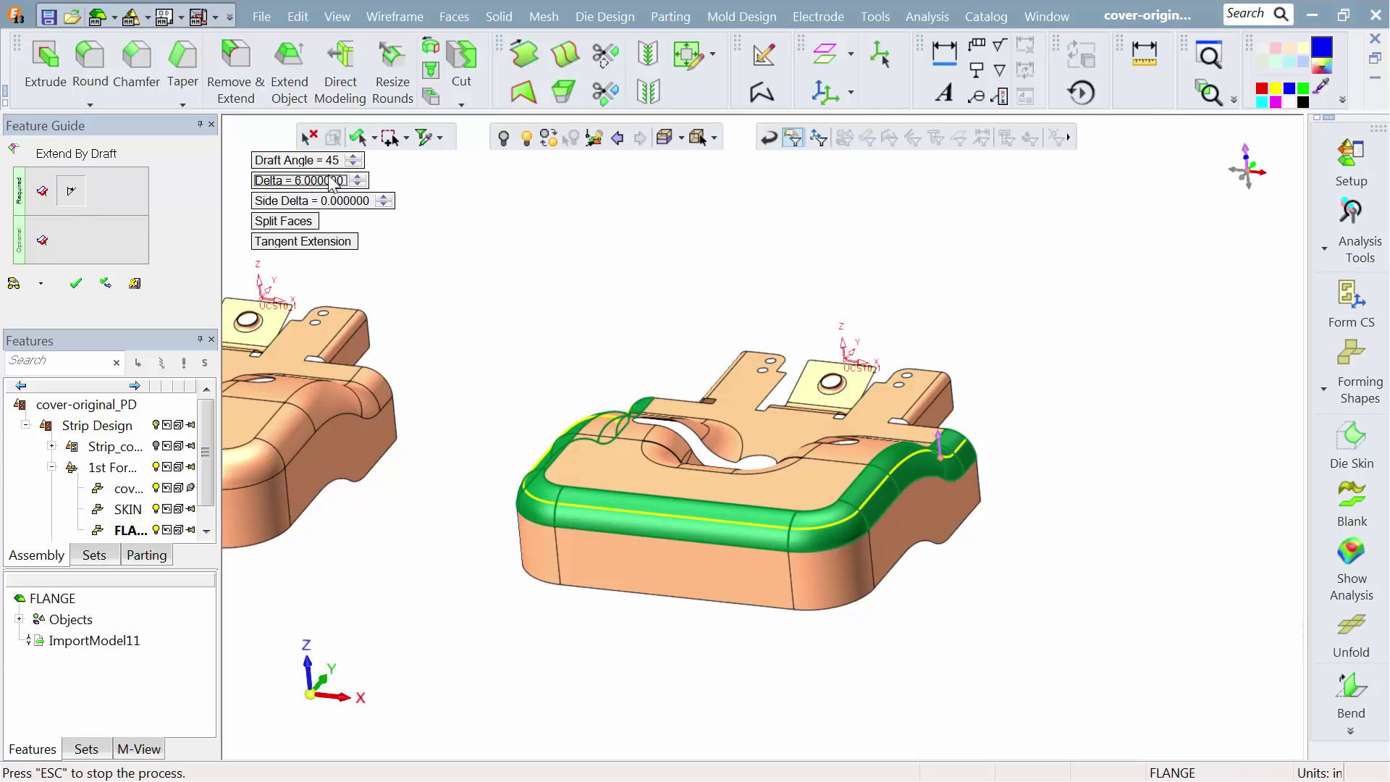
pyautogui.click(281, 203)
pyautogui.write('0.5')
pyautogui.press('Return')
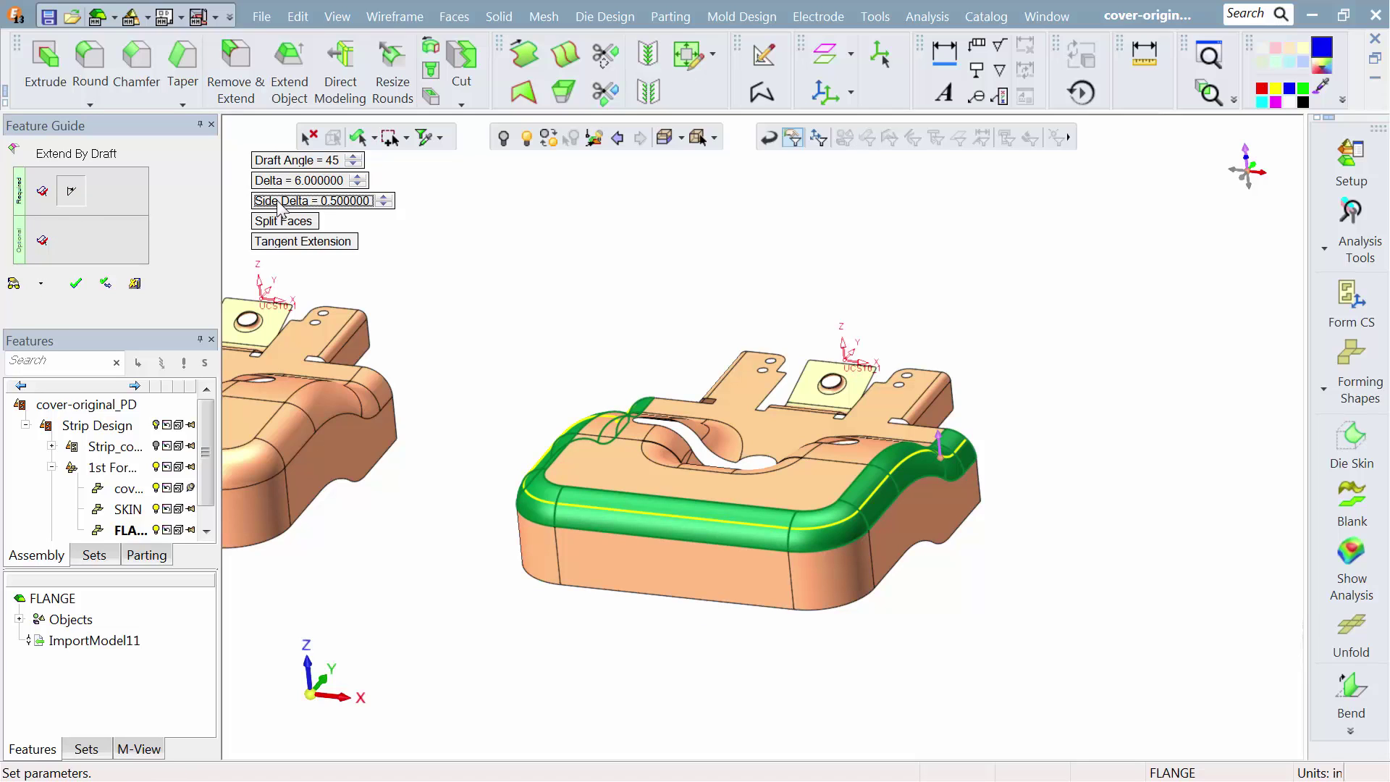
pyautogui.click(19, 289)
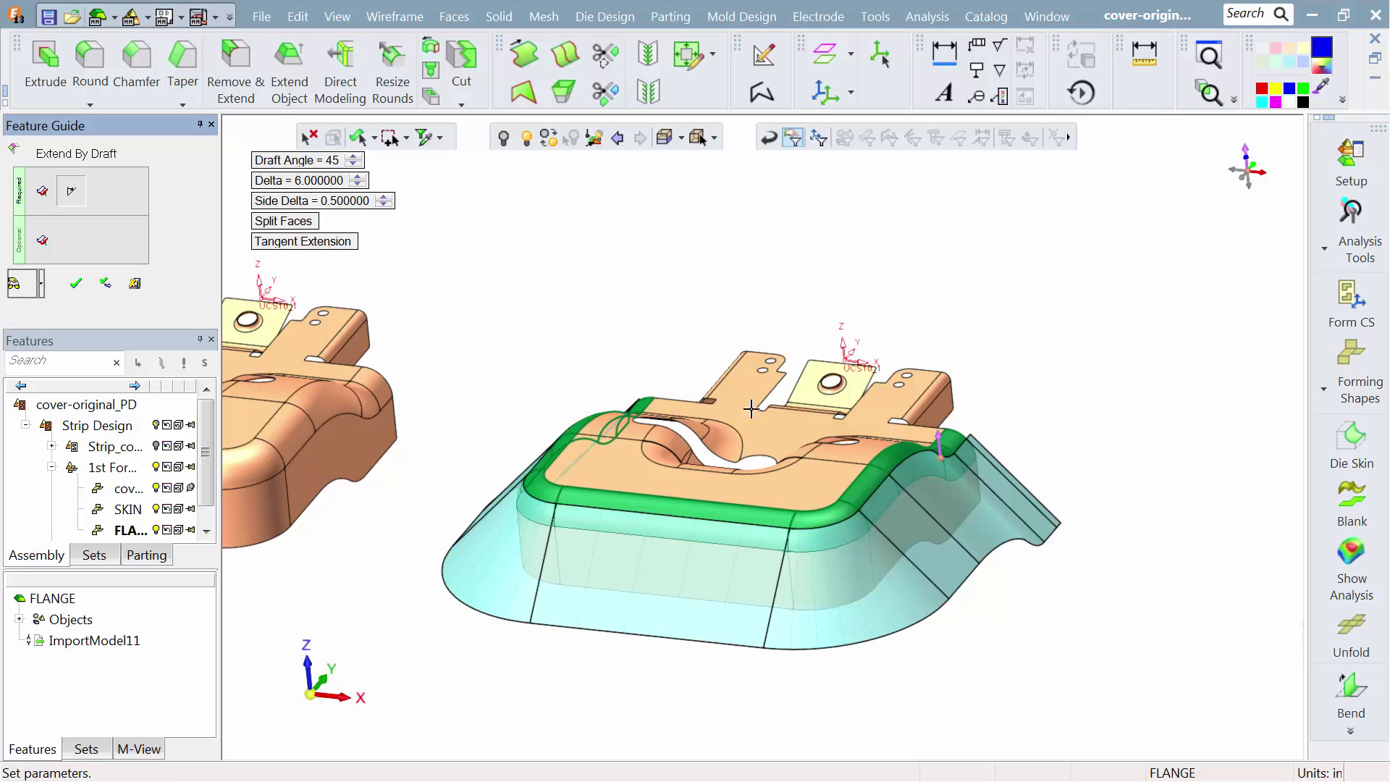
pyautogui.moveTo(1003, 446)
pyautogui.mouseDown(button='middle')
pyautogui.moveTo(1017, 464)
pyautogui.moveTo(1005, 445)
pyautogui.mouseUp(button='middle')
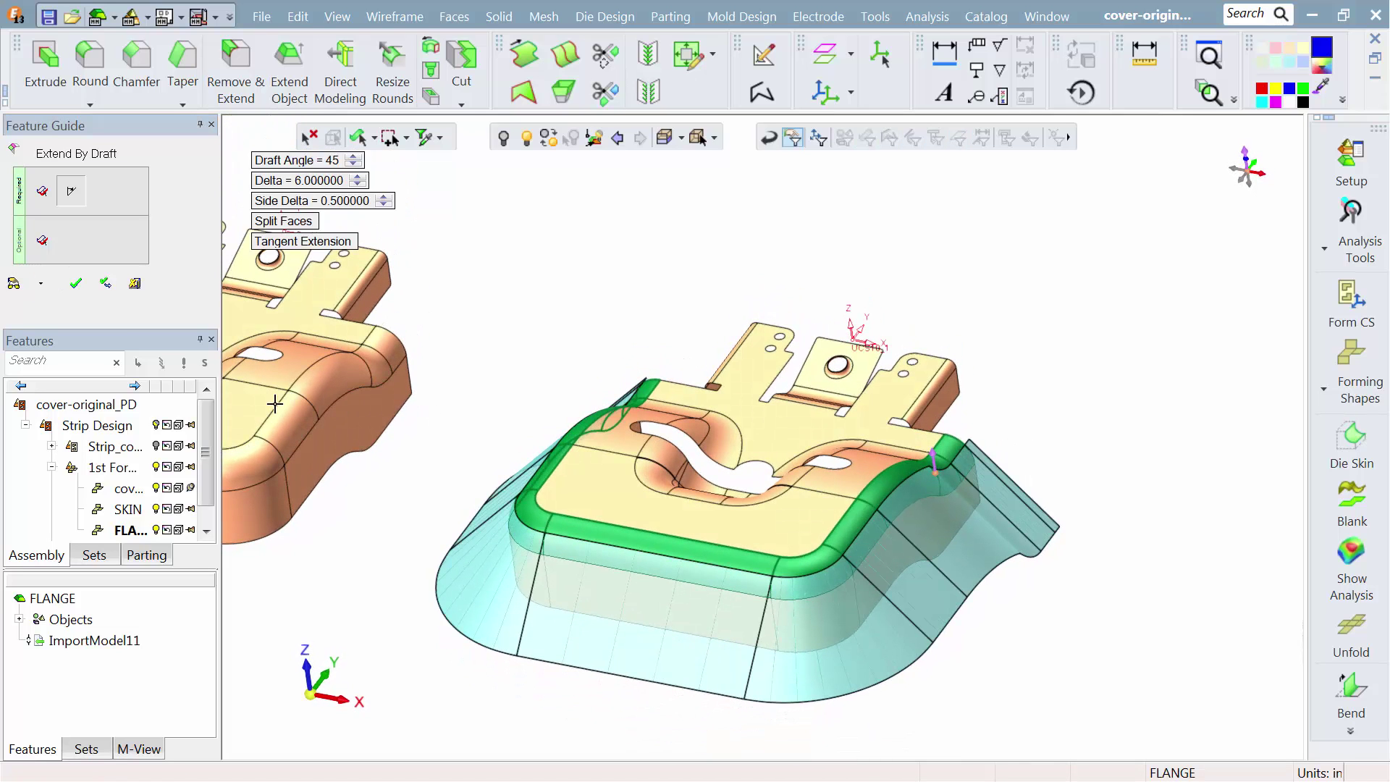
pyautogui.click(76, 283)
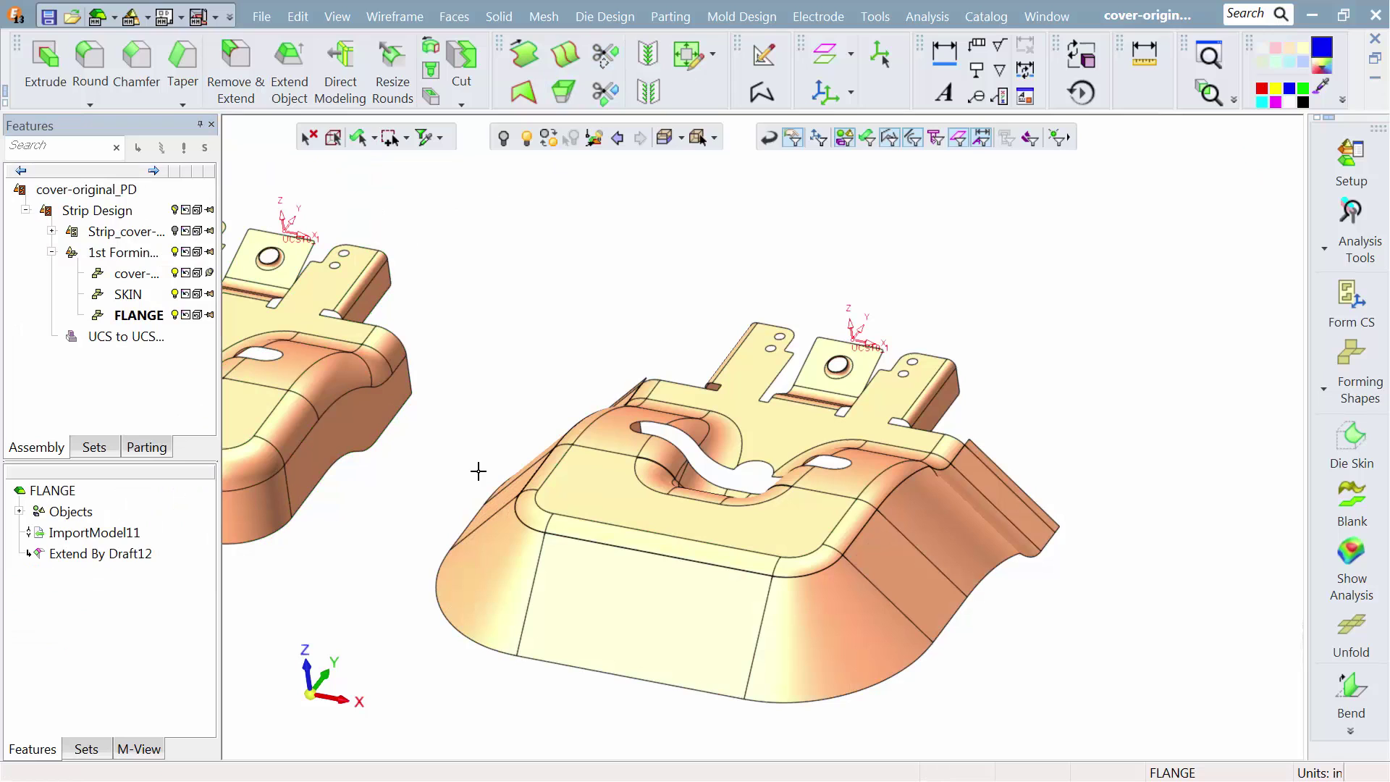
# Colour the extended flange cyan and pick its faces as the Blank on Binder surface.
pyautogui.click(486, 511)
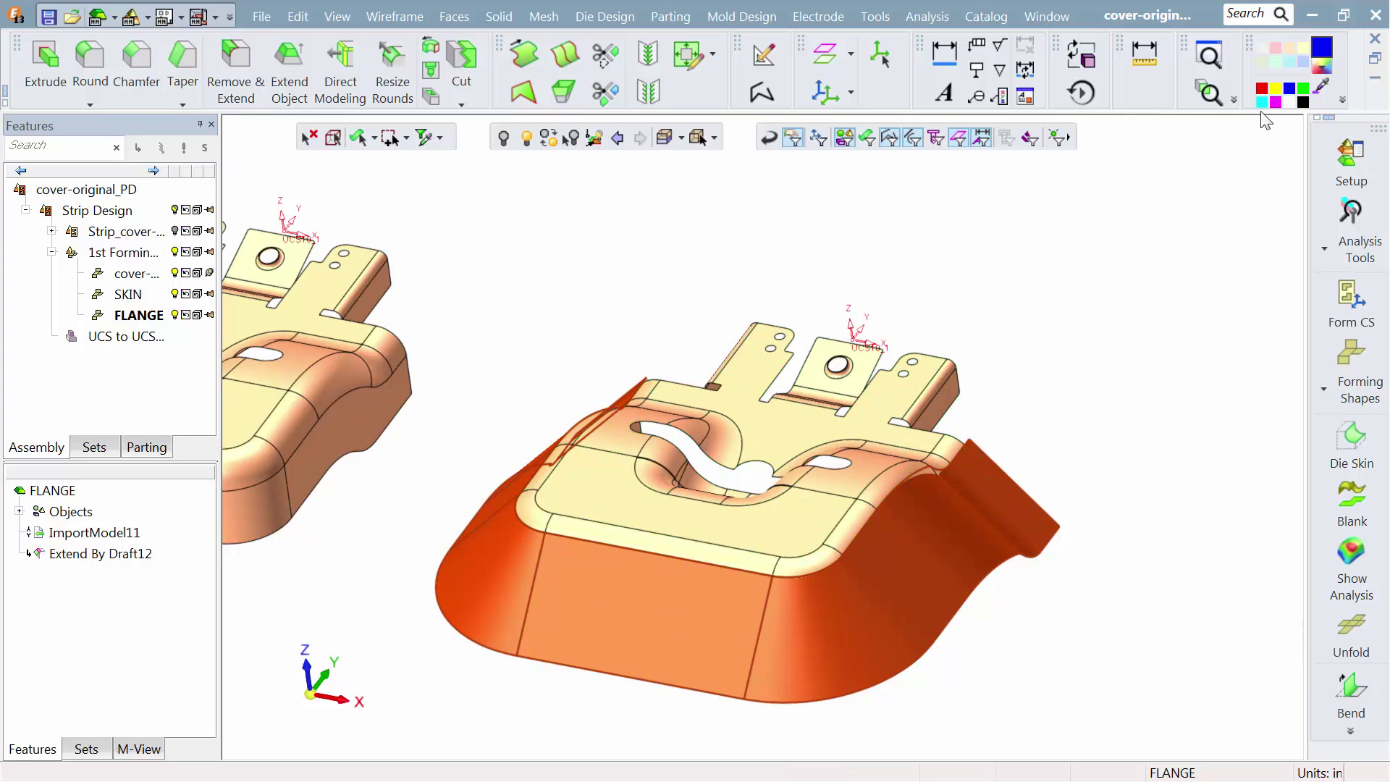
pyautogui.click(1261, 102)
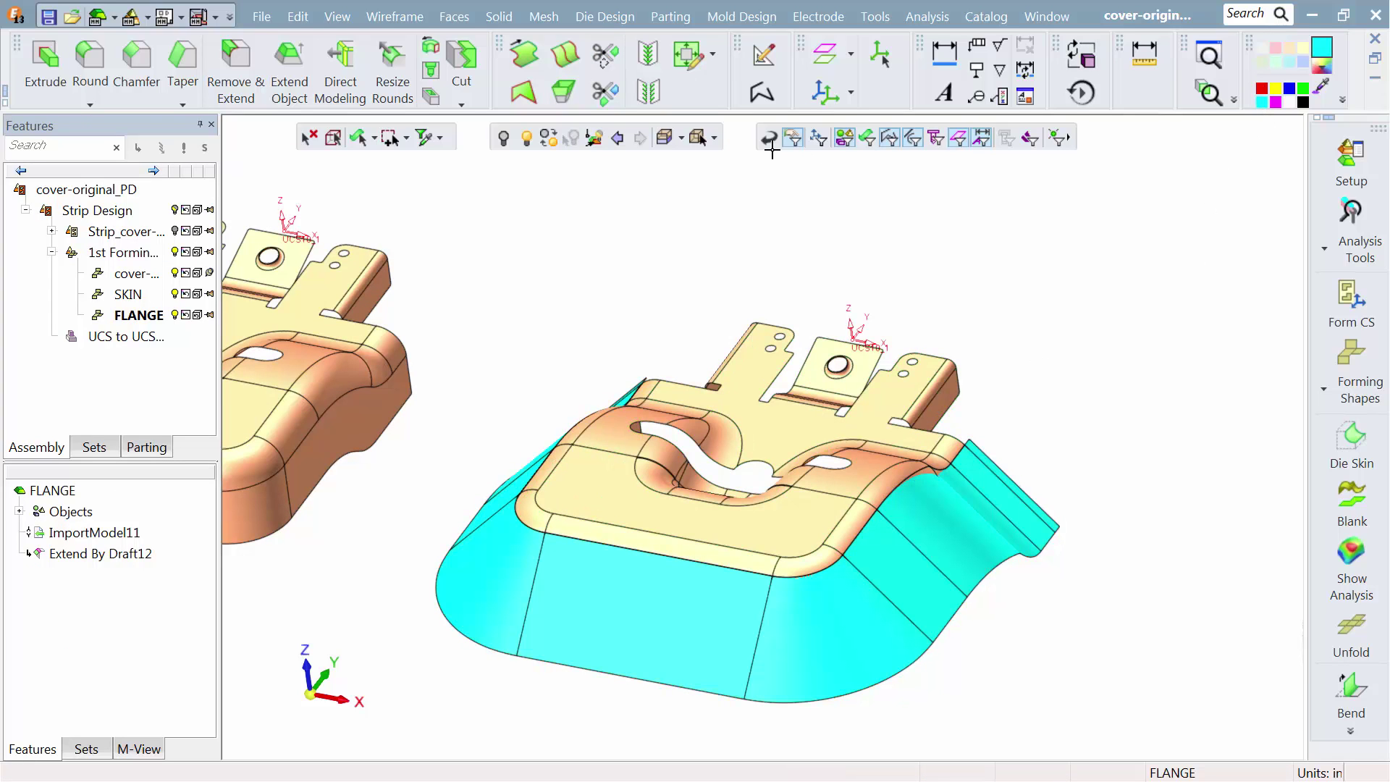
pyautogui.click(606, 18)
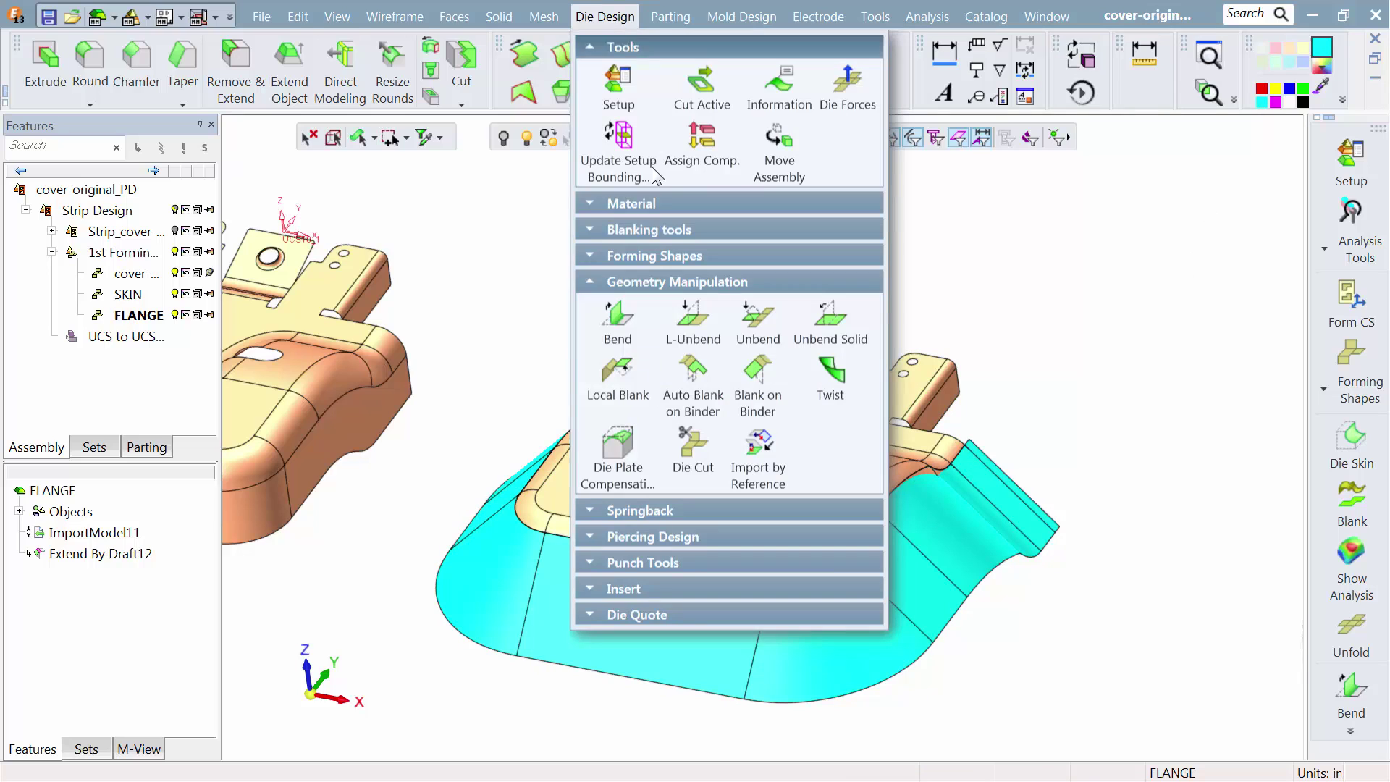
pyautogui.click(741, 379)
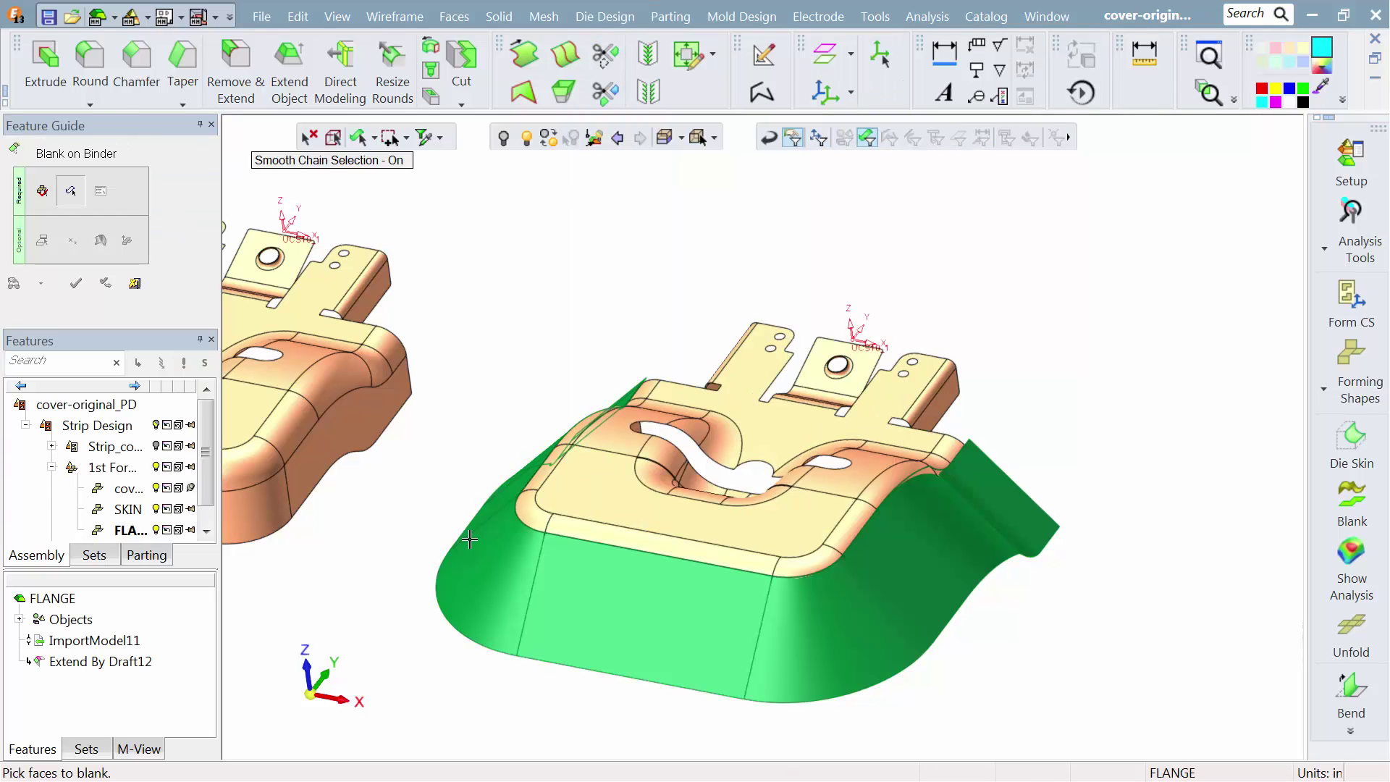
pyautogui.moveTo(469, 539); pyautogui.dragTo(552, 415, button='middle')
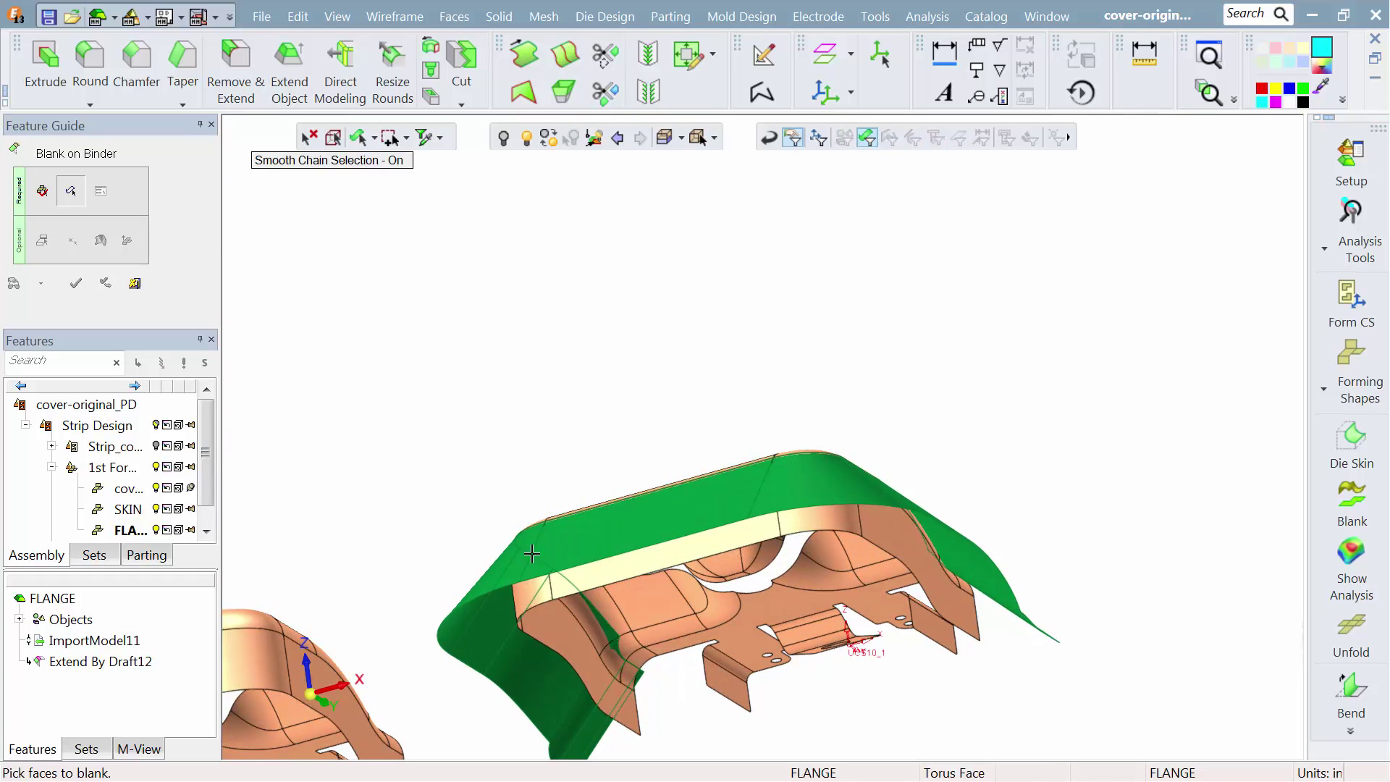
pyautogui.click(534, 599)
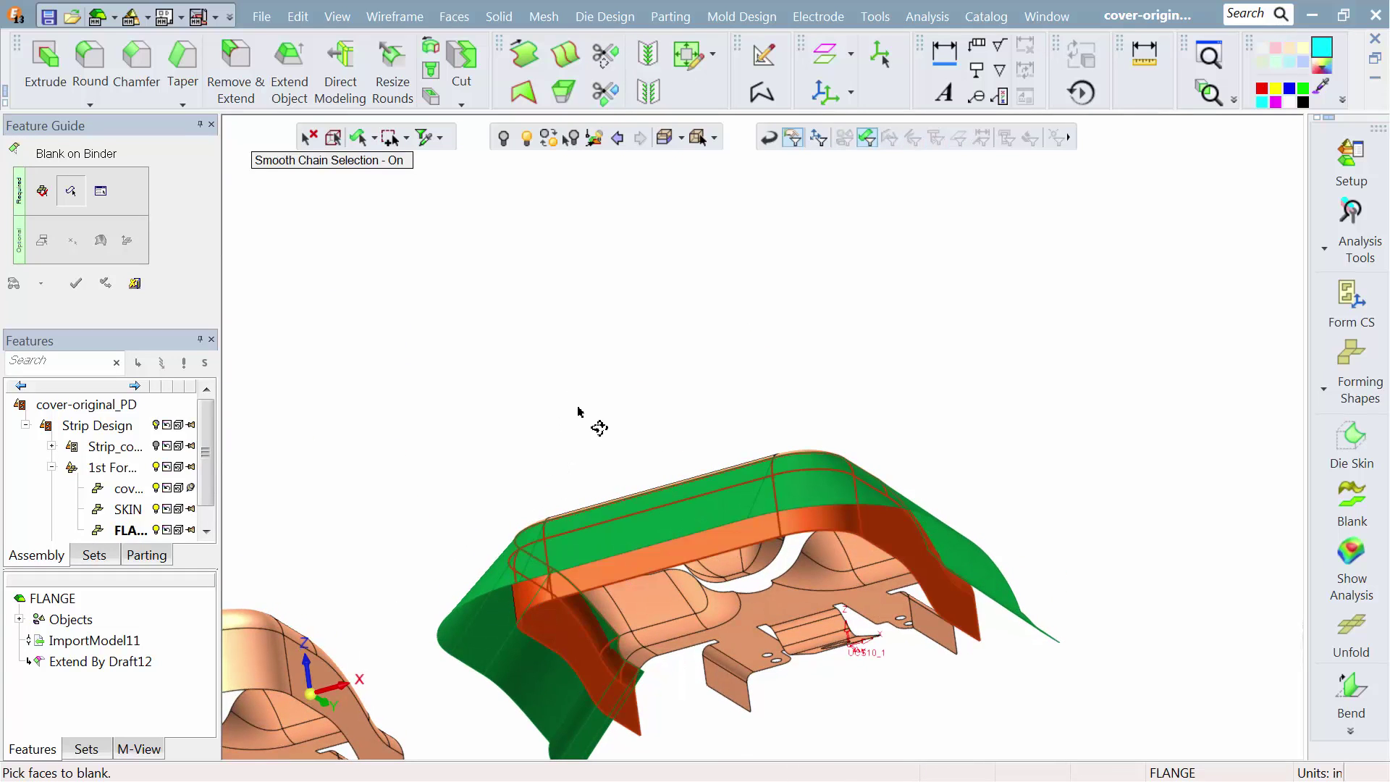
# Keep HSLA 350 at 0.074 thickness and compute the blank on the binder.
pyautogui.moveTo(579, 411); pyautogui.dragTo(577, 528, button='middle')
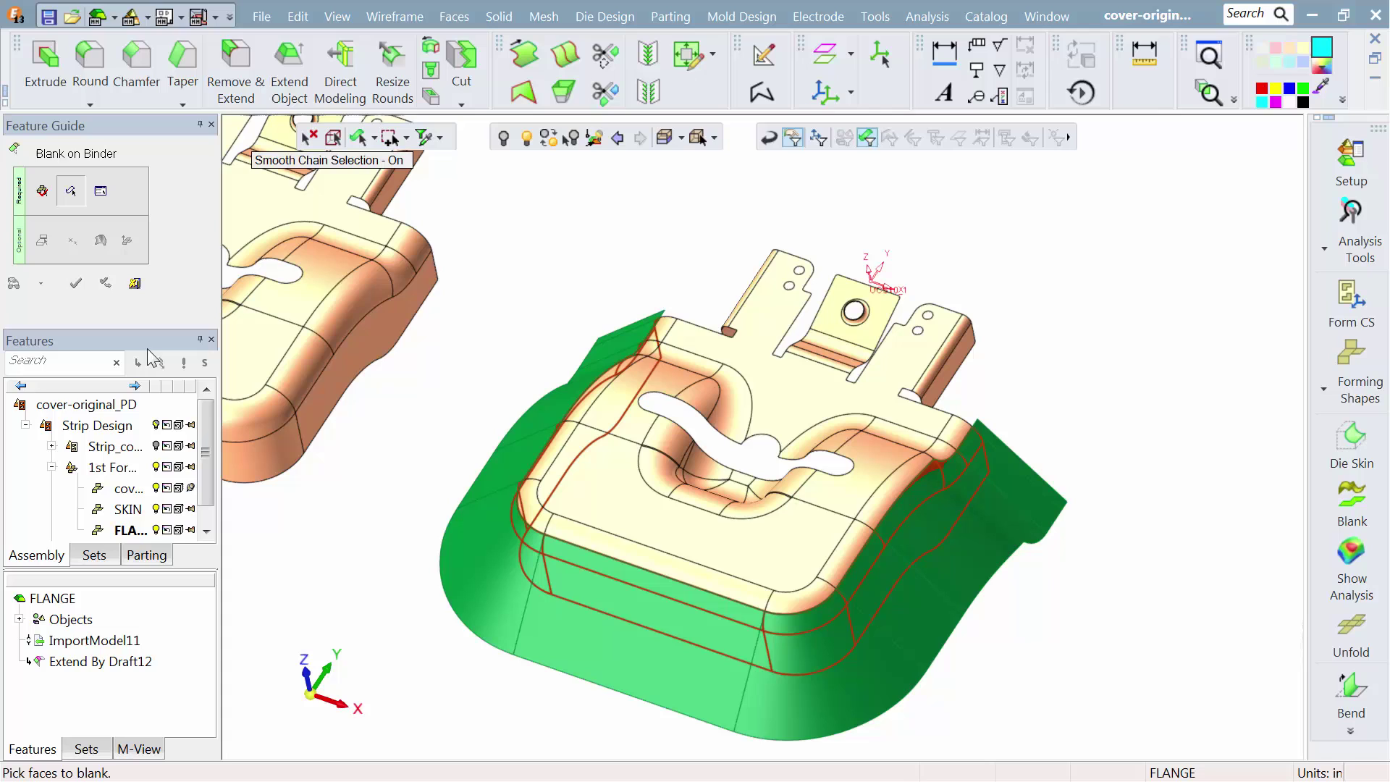
pyautogui.middleClick(394, 379)
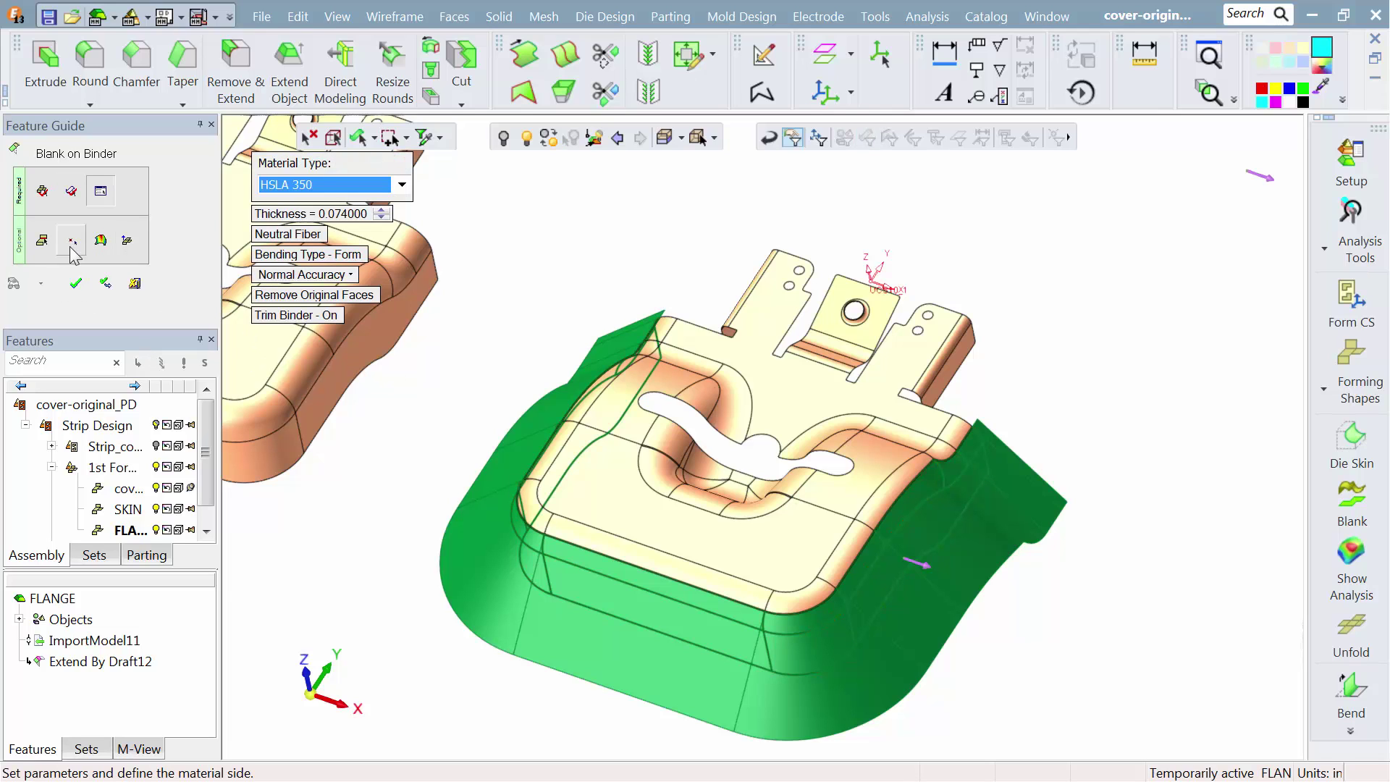
pyautogui.click(42, 241)
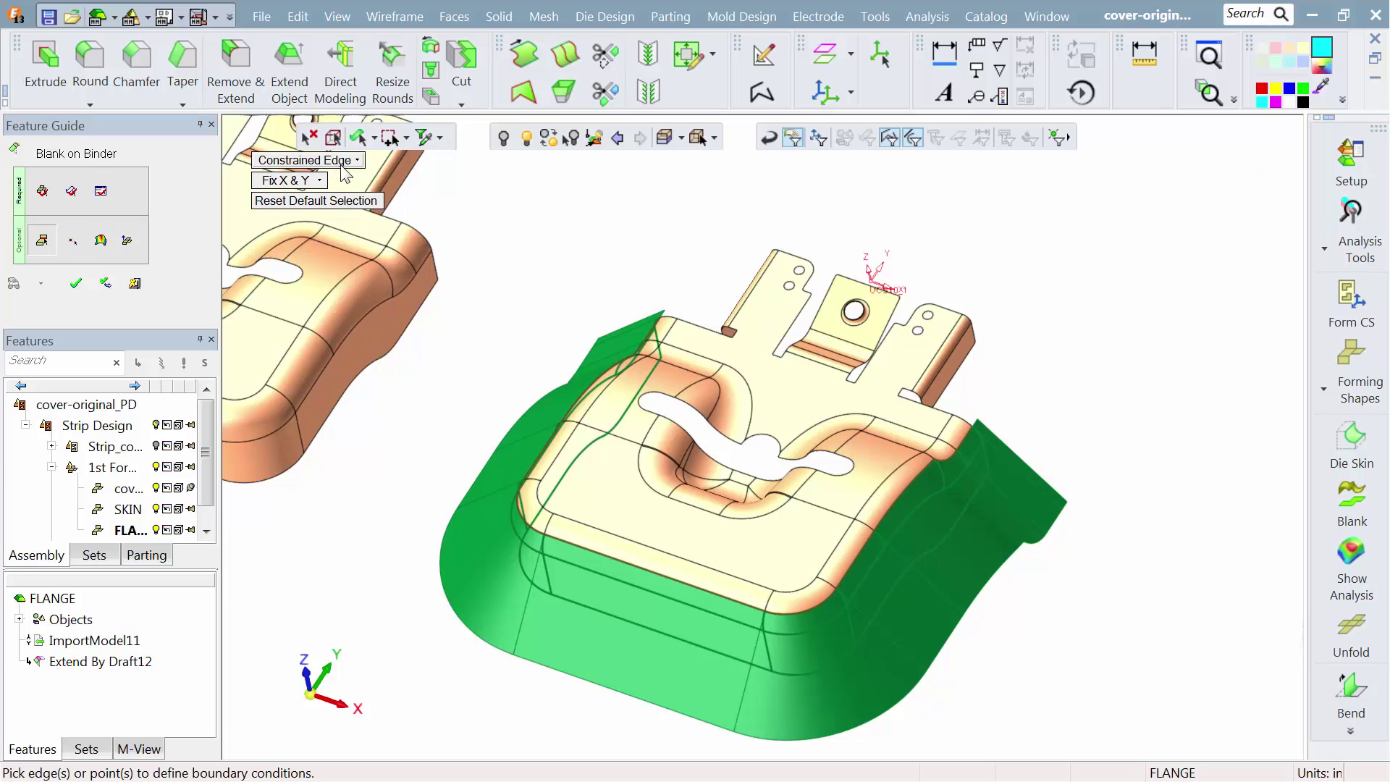
pyautogui.click(342, 164)
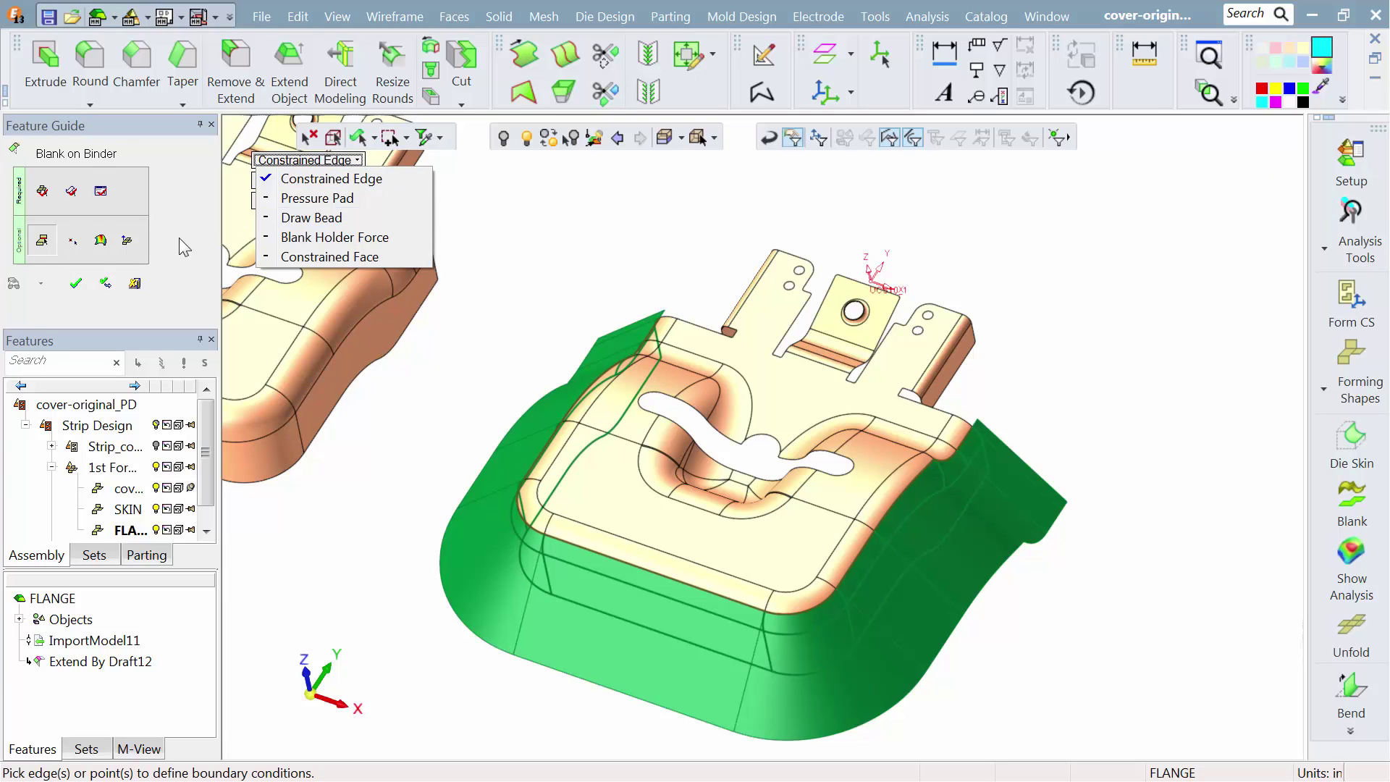
pyautogui.click(100, 190)
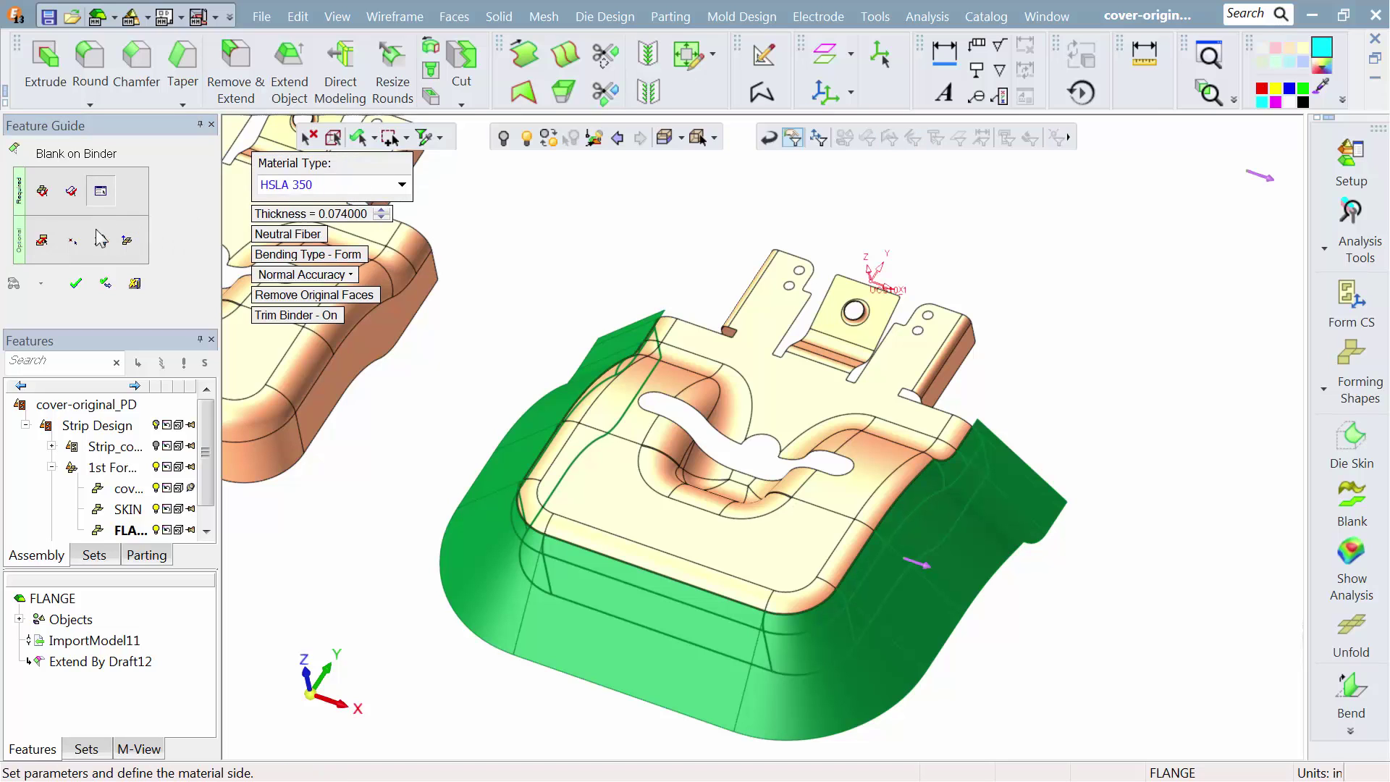
pyautogui.click(77, 284)
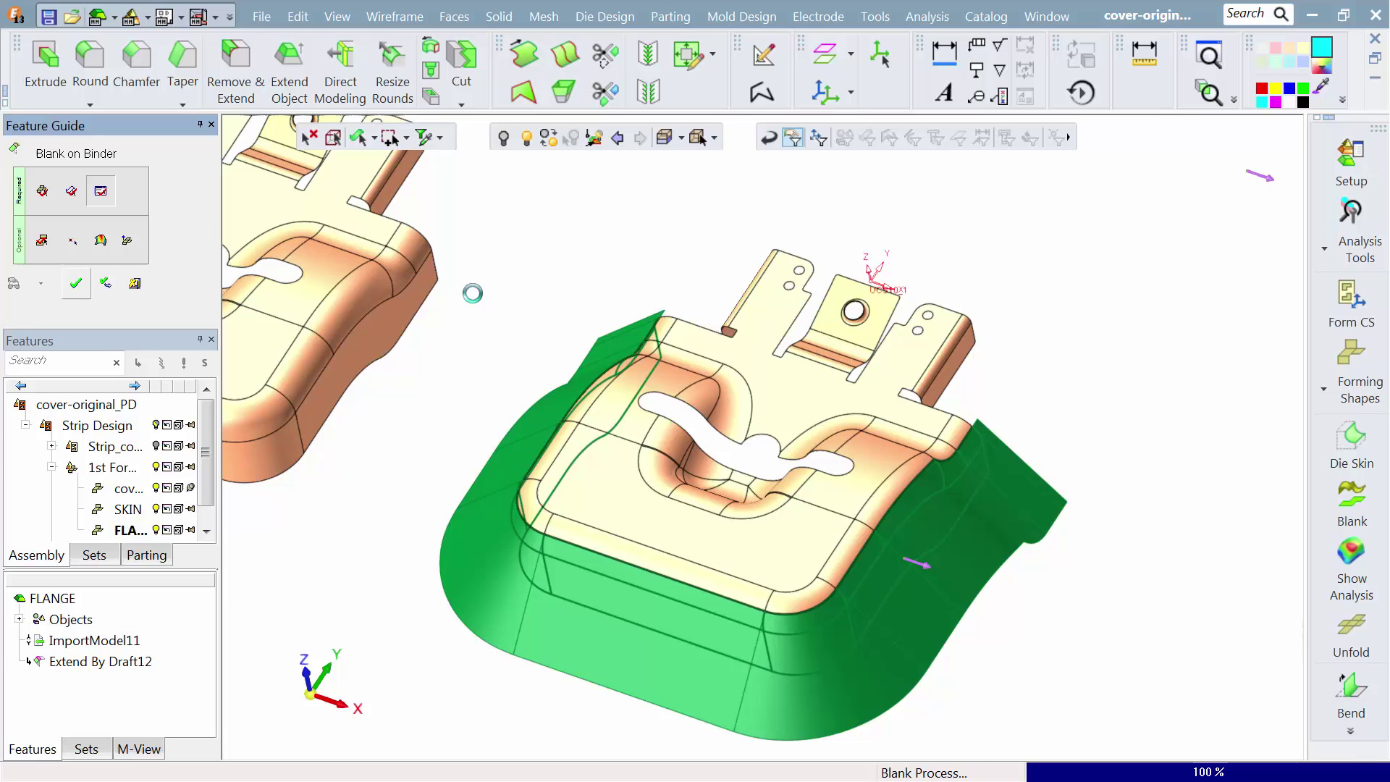
pyautogui.moveTo(487, 375); pyautogui.dragTo(572, 406, button='middle')
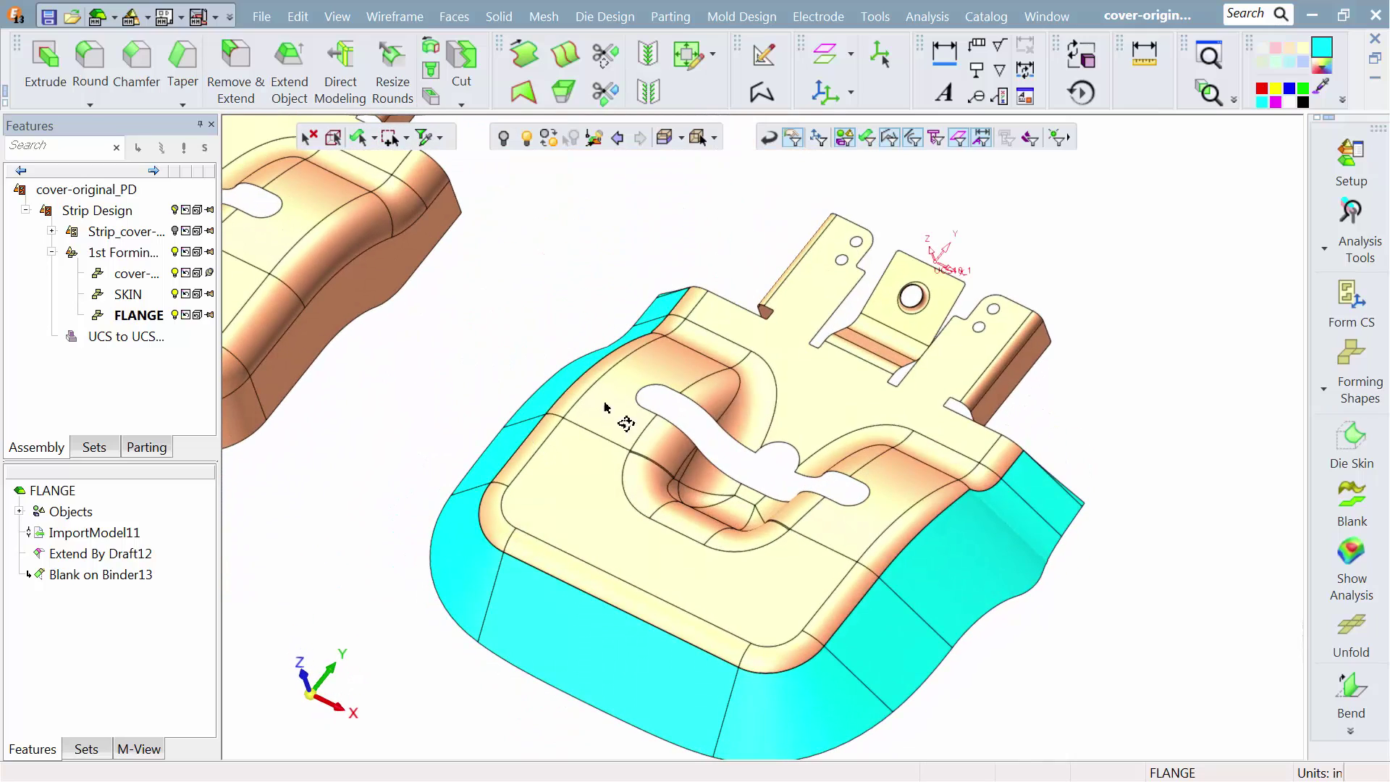
pyautogui.click(1348, 565)
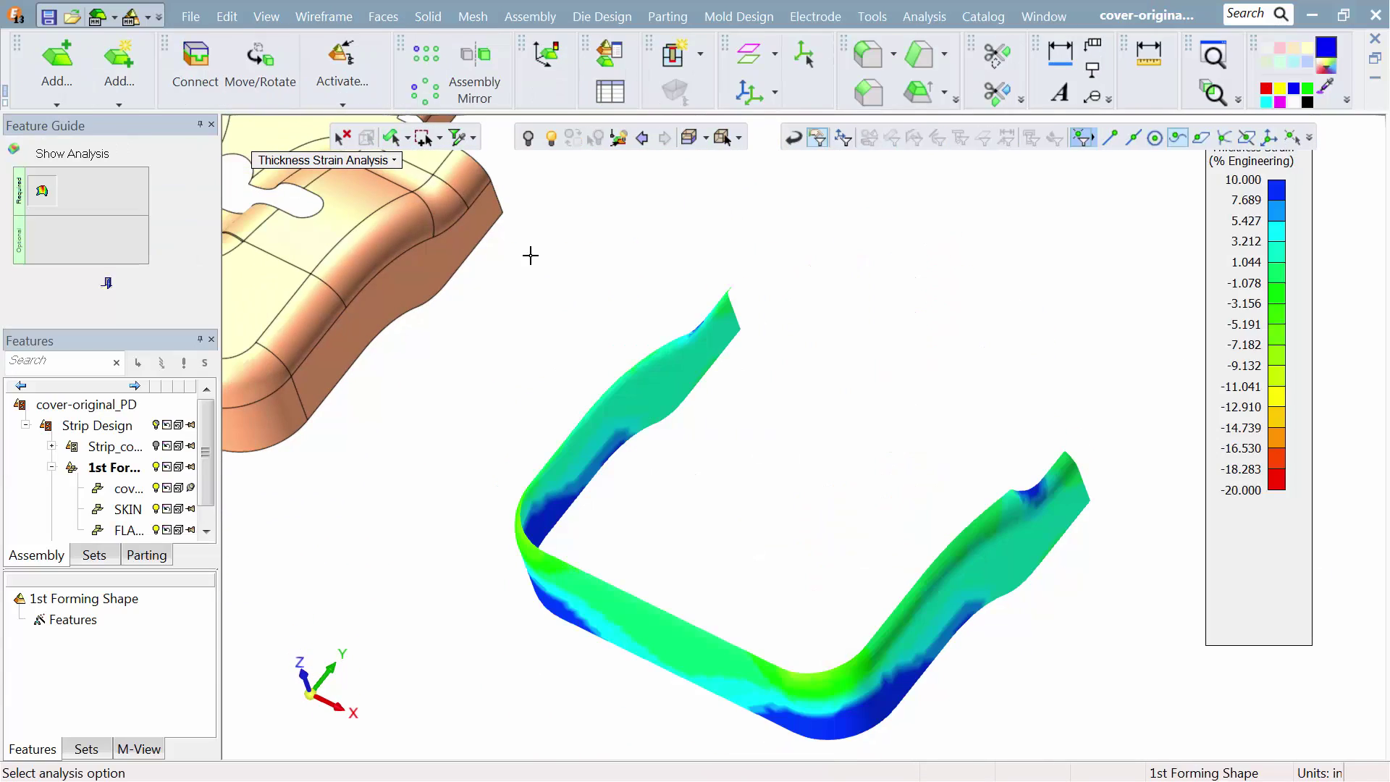
pyautogui.click(326, 160)
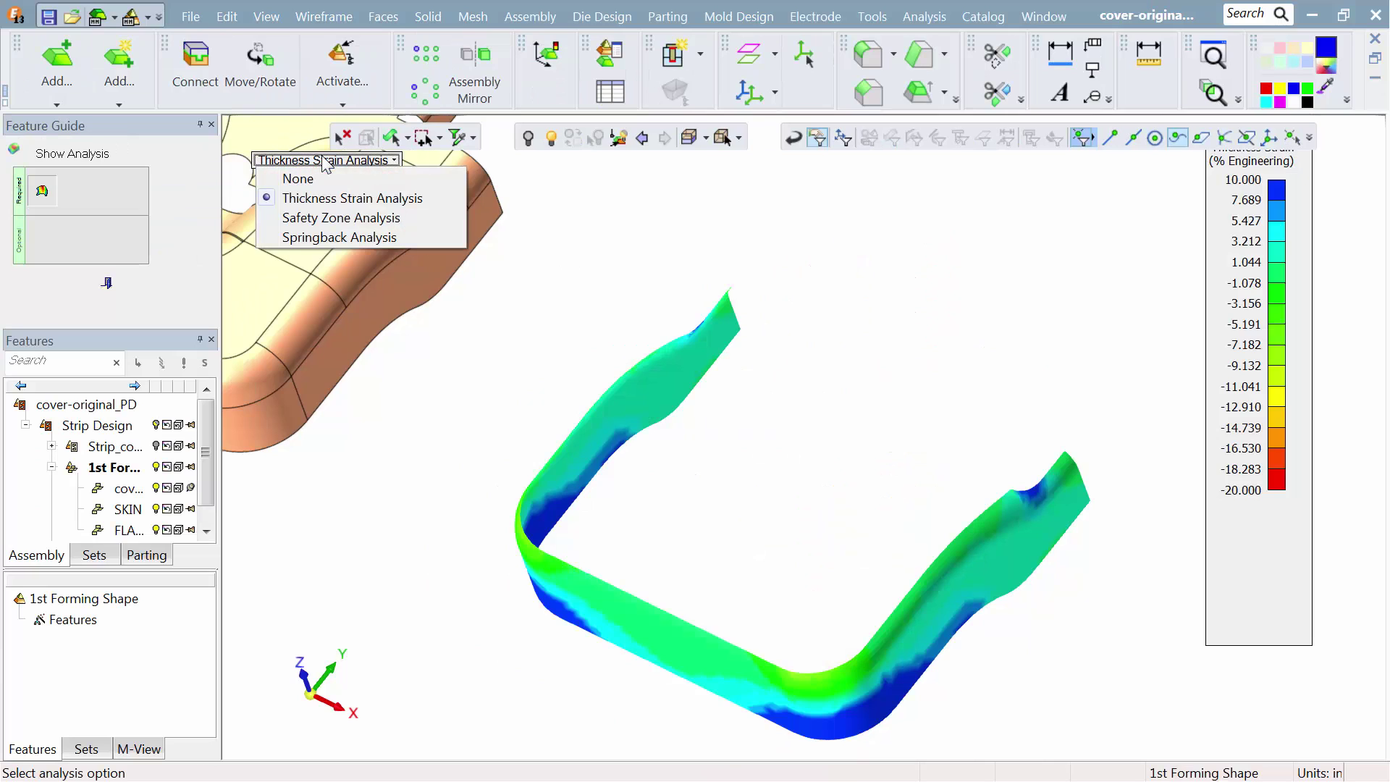
pyautogui.click(323, 218)
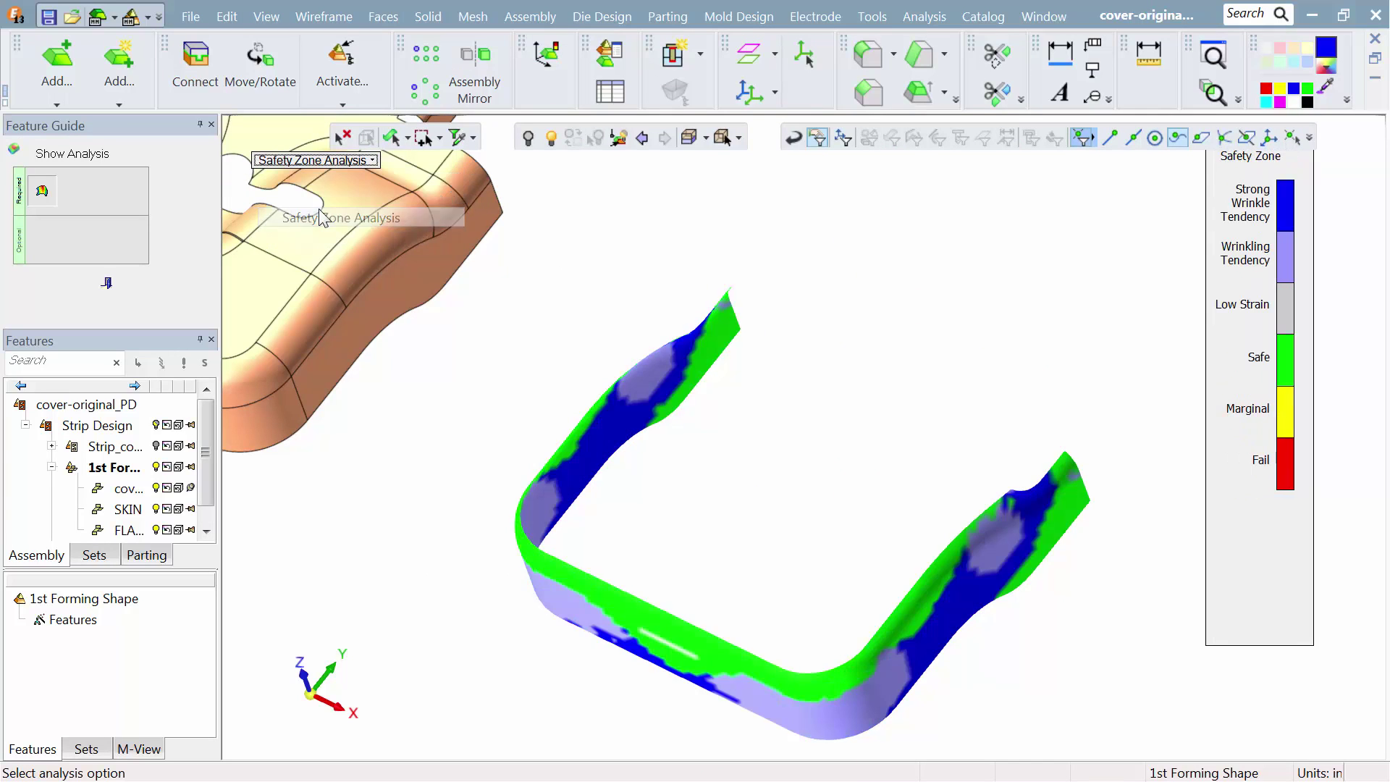
pyautogui.click(310, 163)
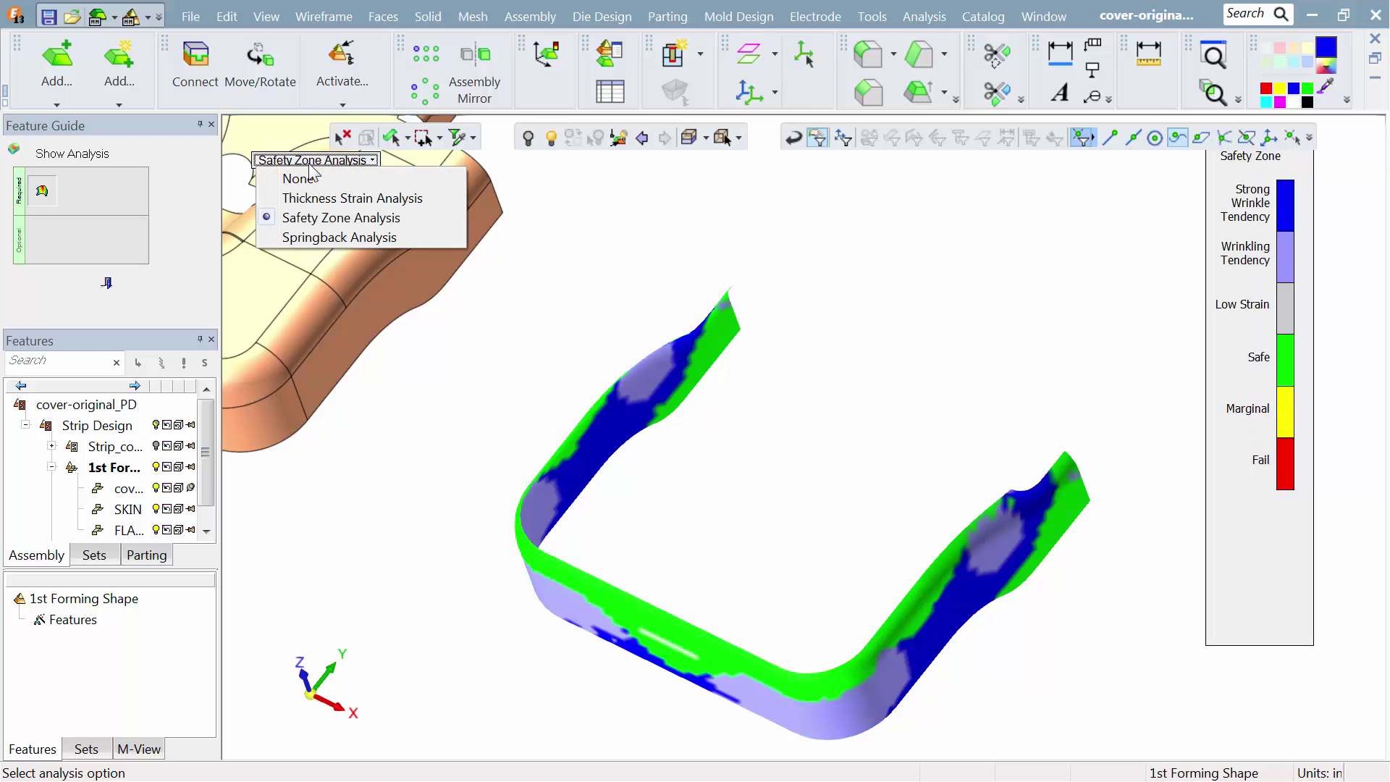
pyautogui.click(310, 237)
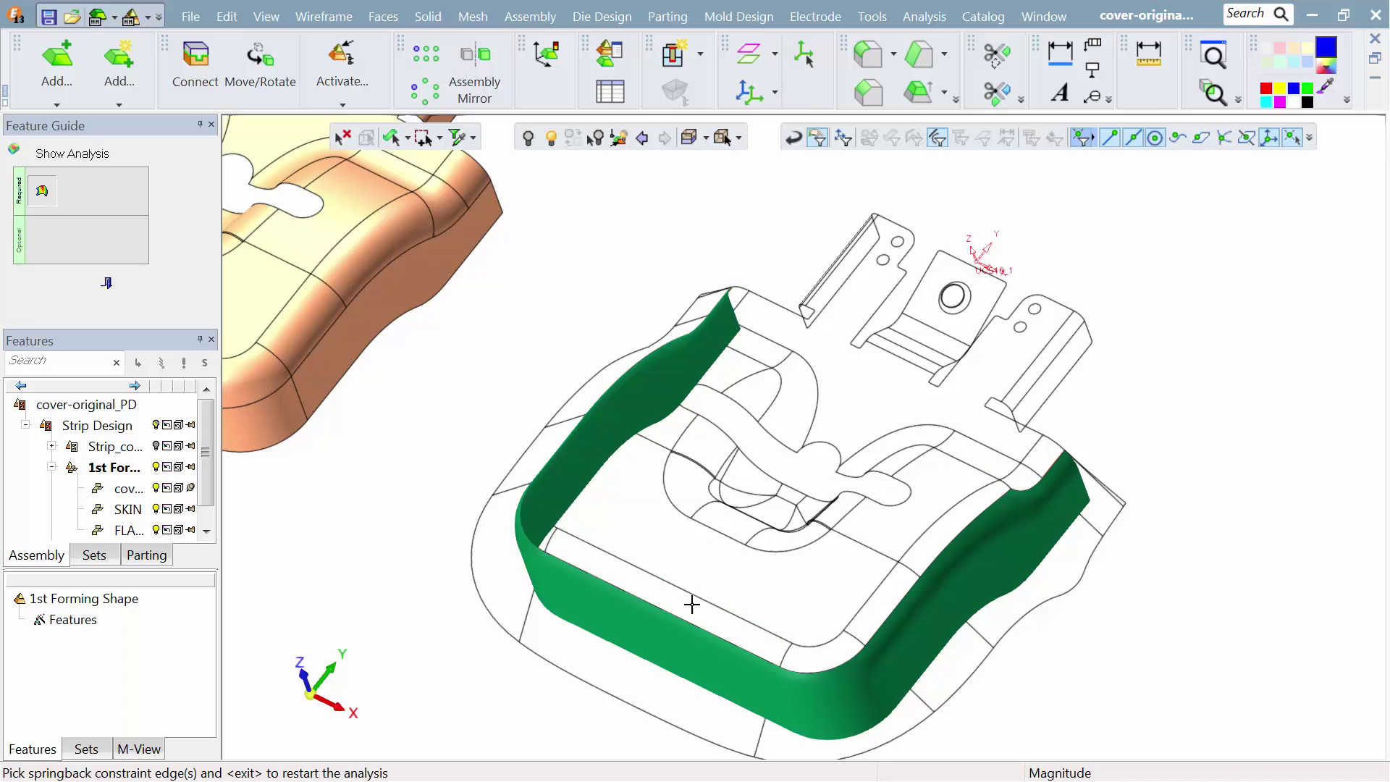
pyautogui.middleClick(293, 228)
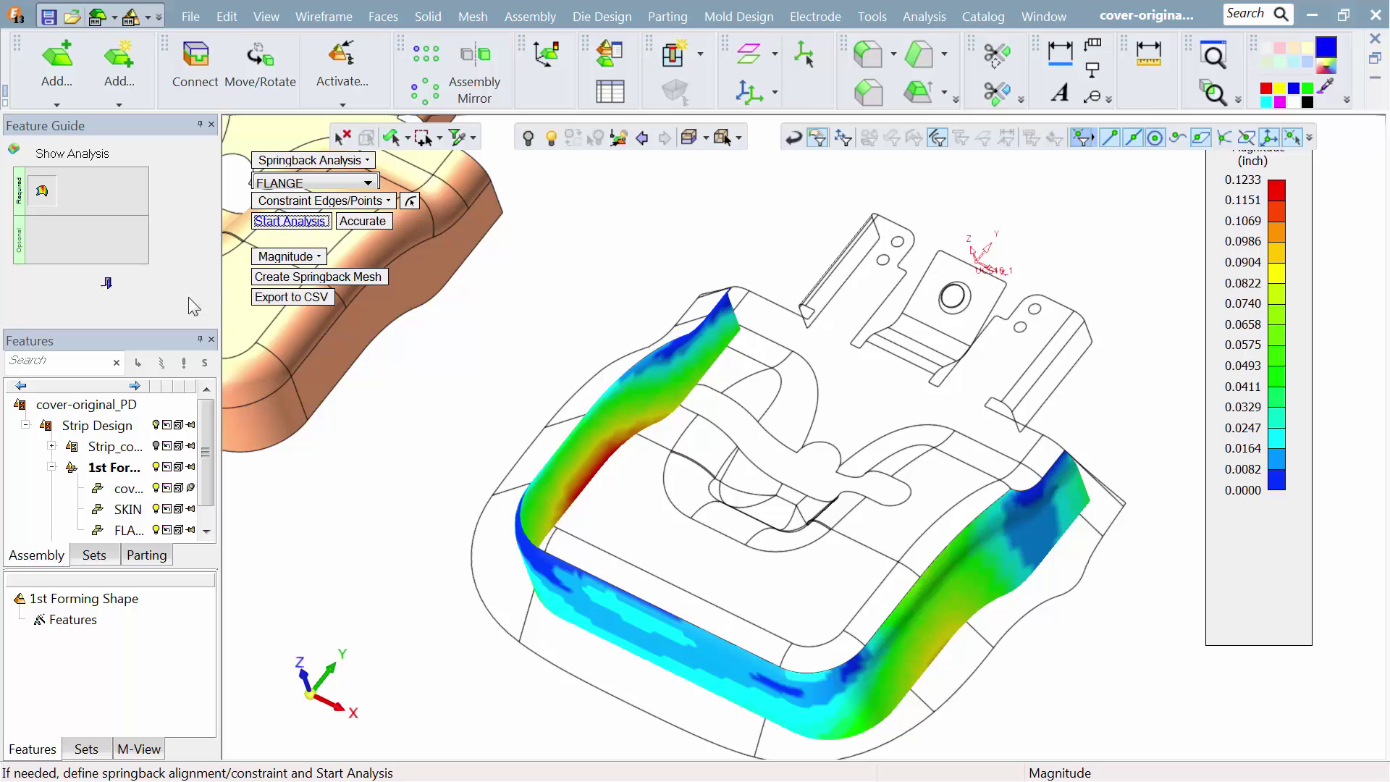
pyautogui.click(107, 280)
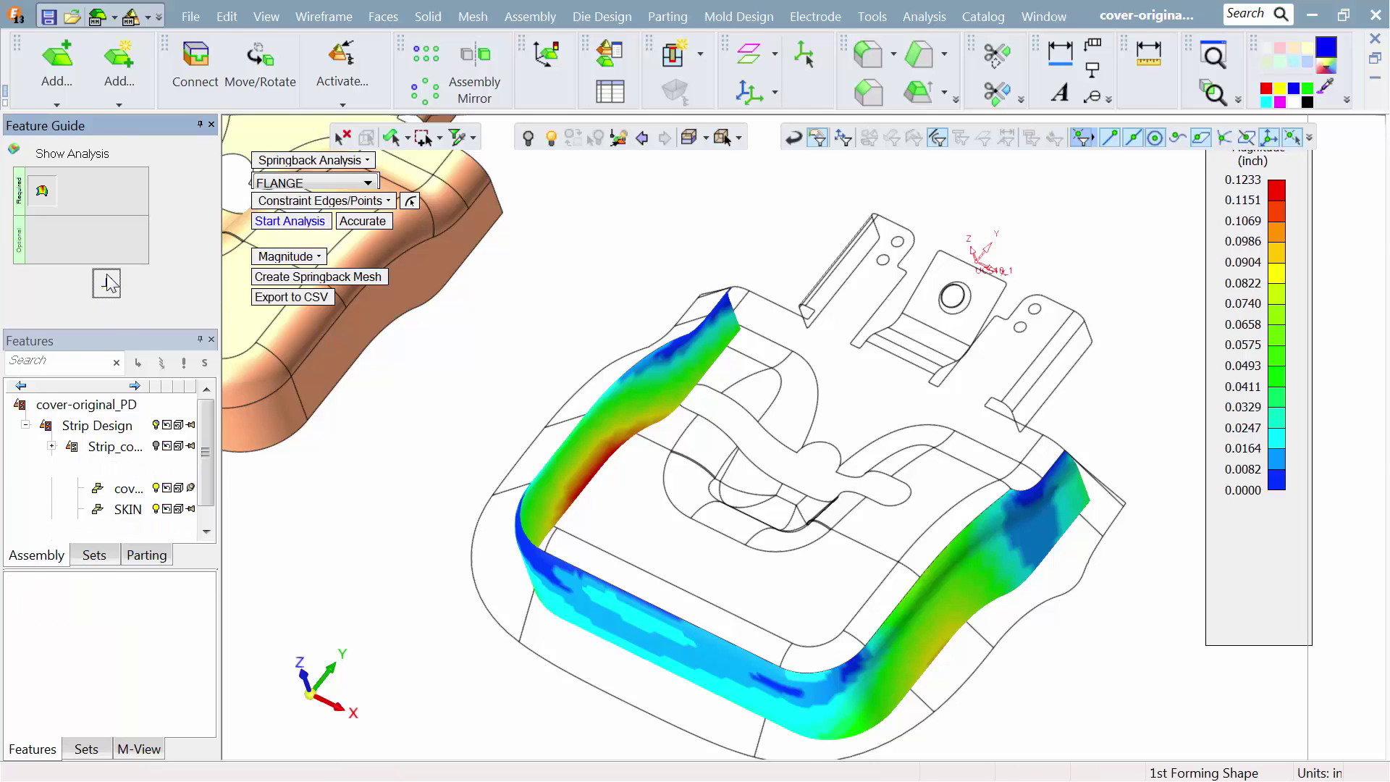
pyautogui.moveTo(521, 327); pyautogui.dragTo(506, 465, button='middle')
pyautogui.moveTo(642, 499); pyautogui.dragTo(462, 376, button='middle')
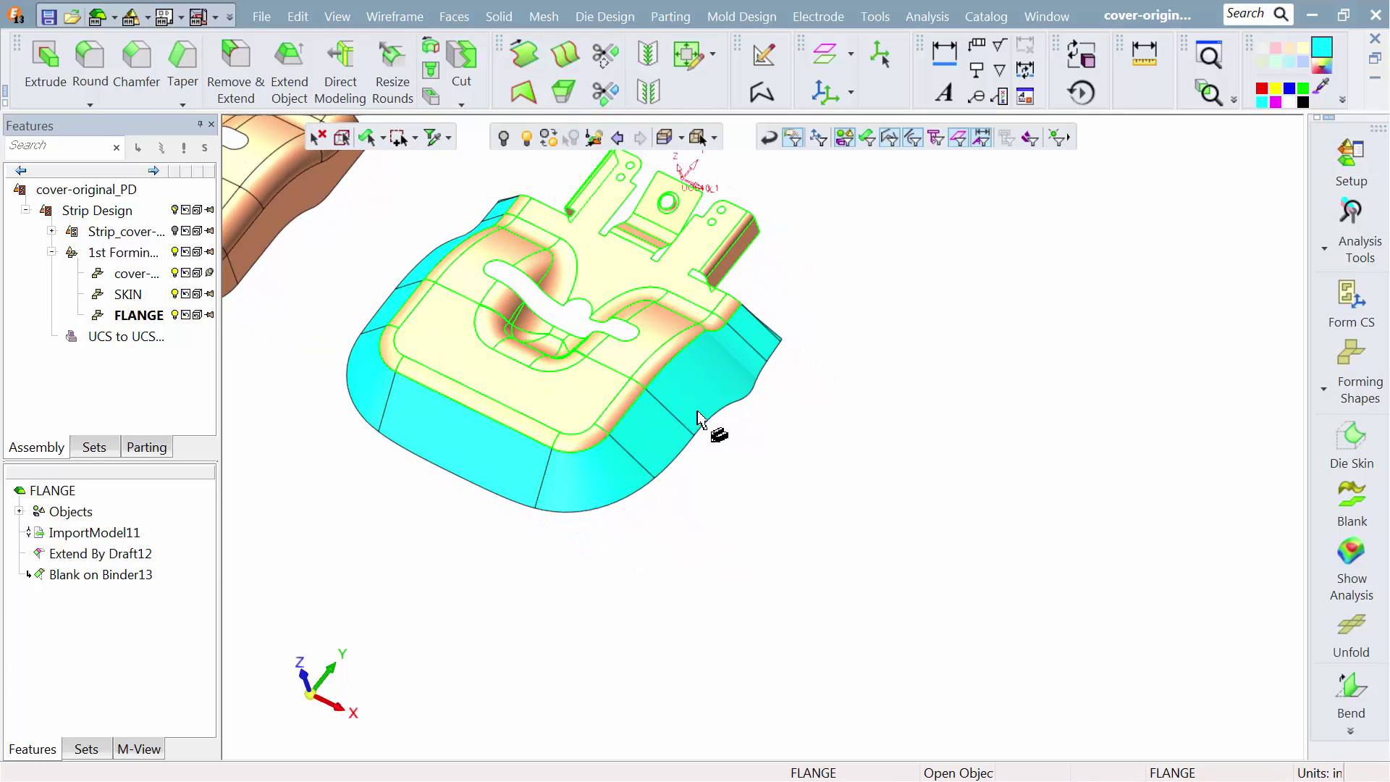
# Add a FORM forming station copied from the flange part, 30 further along the strip.
pyautogui.click(1319, 375)
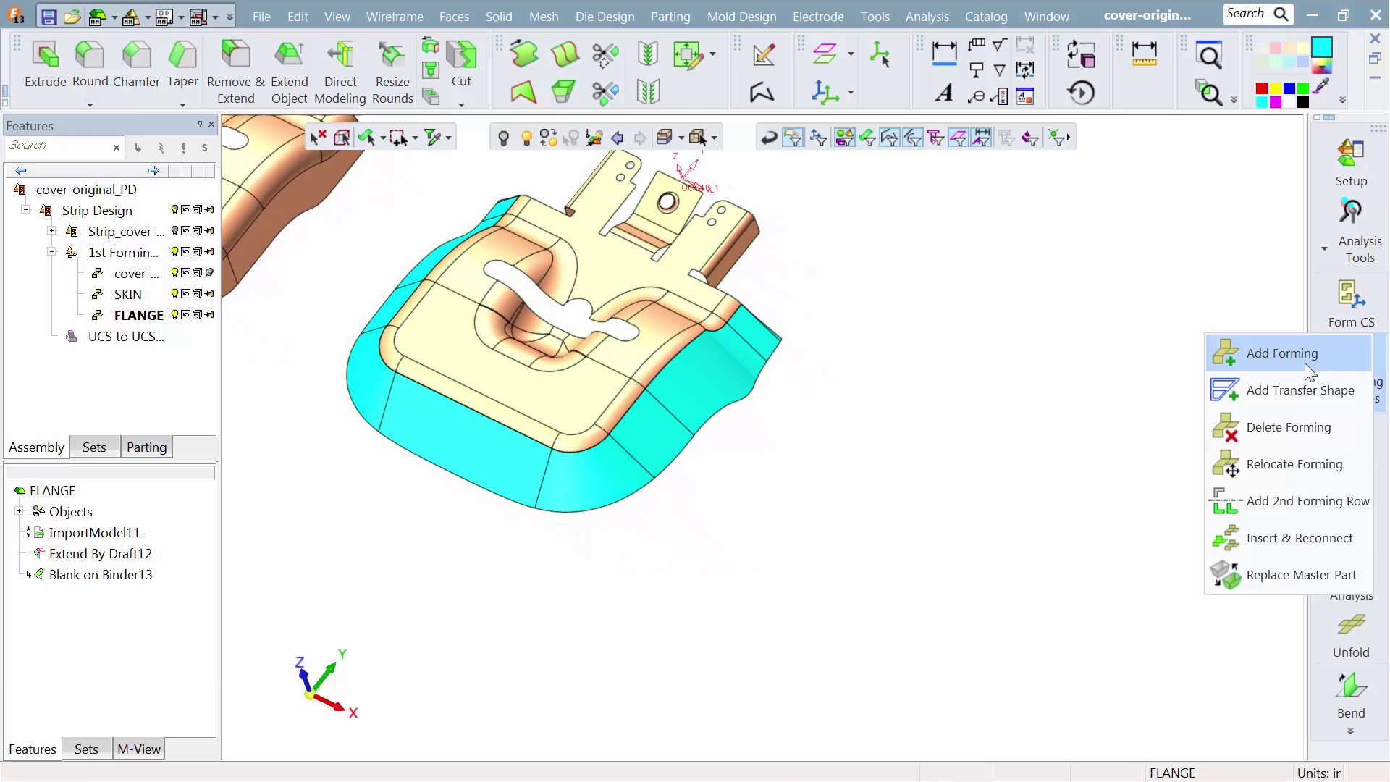
pyautogui.click(1308, 362)
pyautogui.click(693, 308)
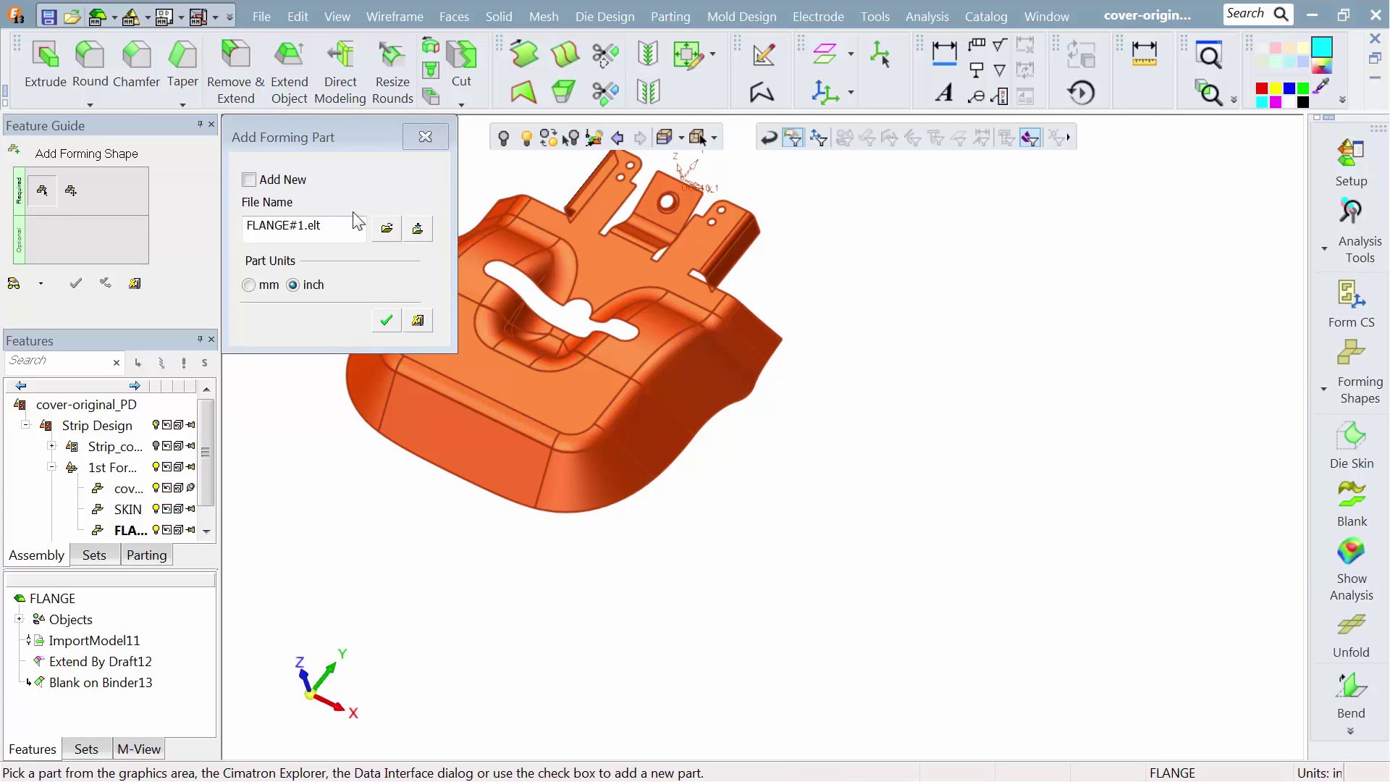
pyautogui.moveTo(343, 221); pyautogui.dragTo(225, 208)
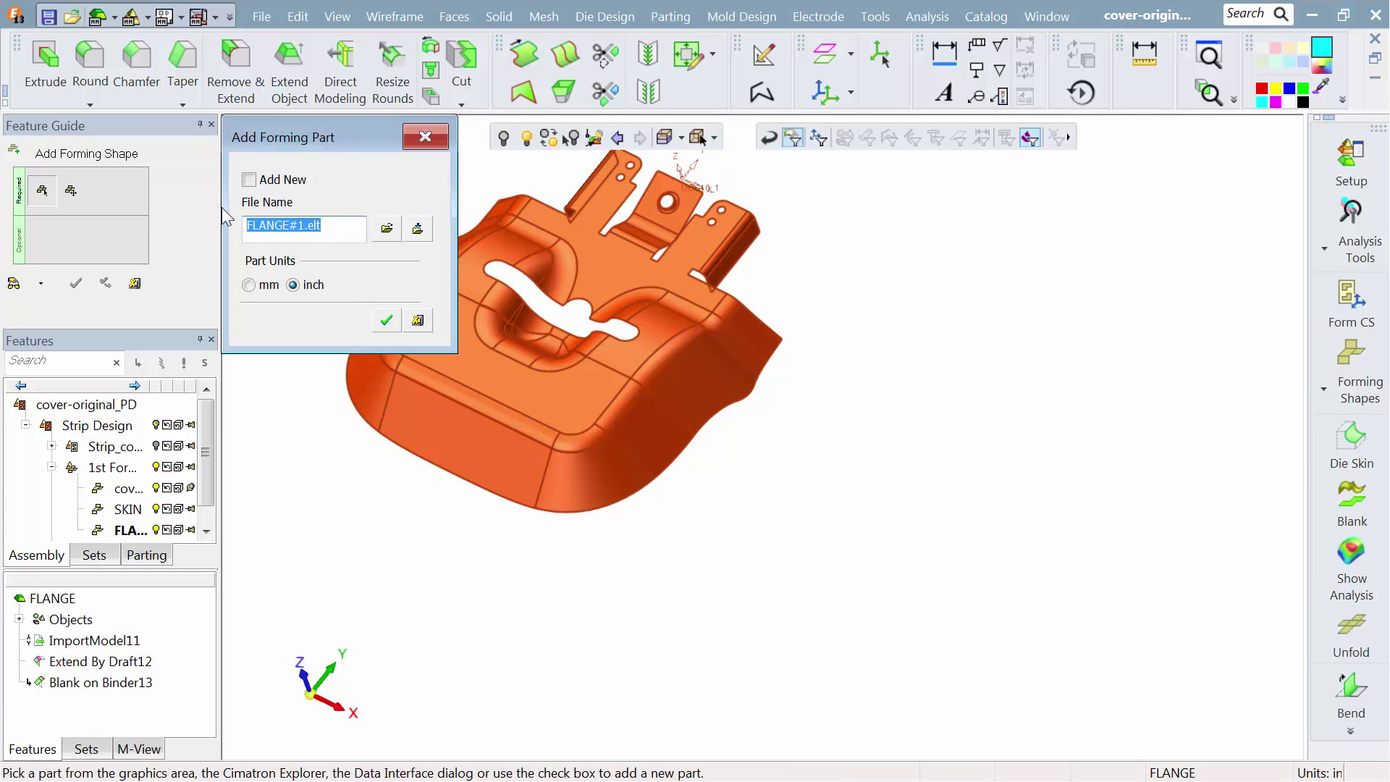
pyautogui.write('FORM')
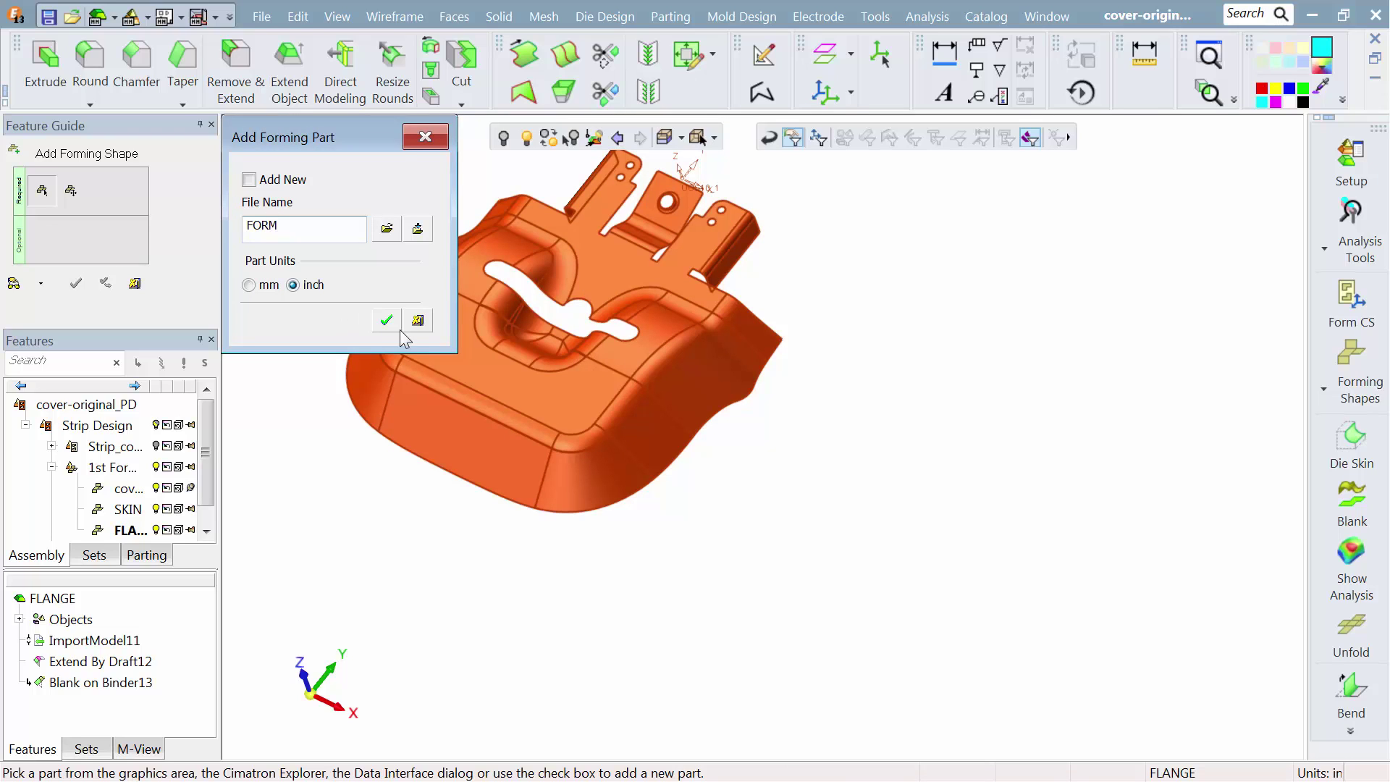
pyautogui.click(381, 321)
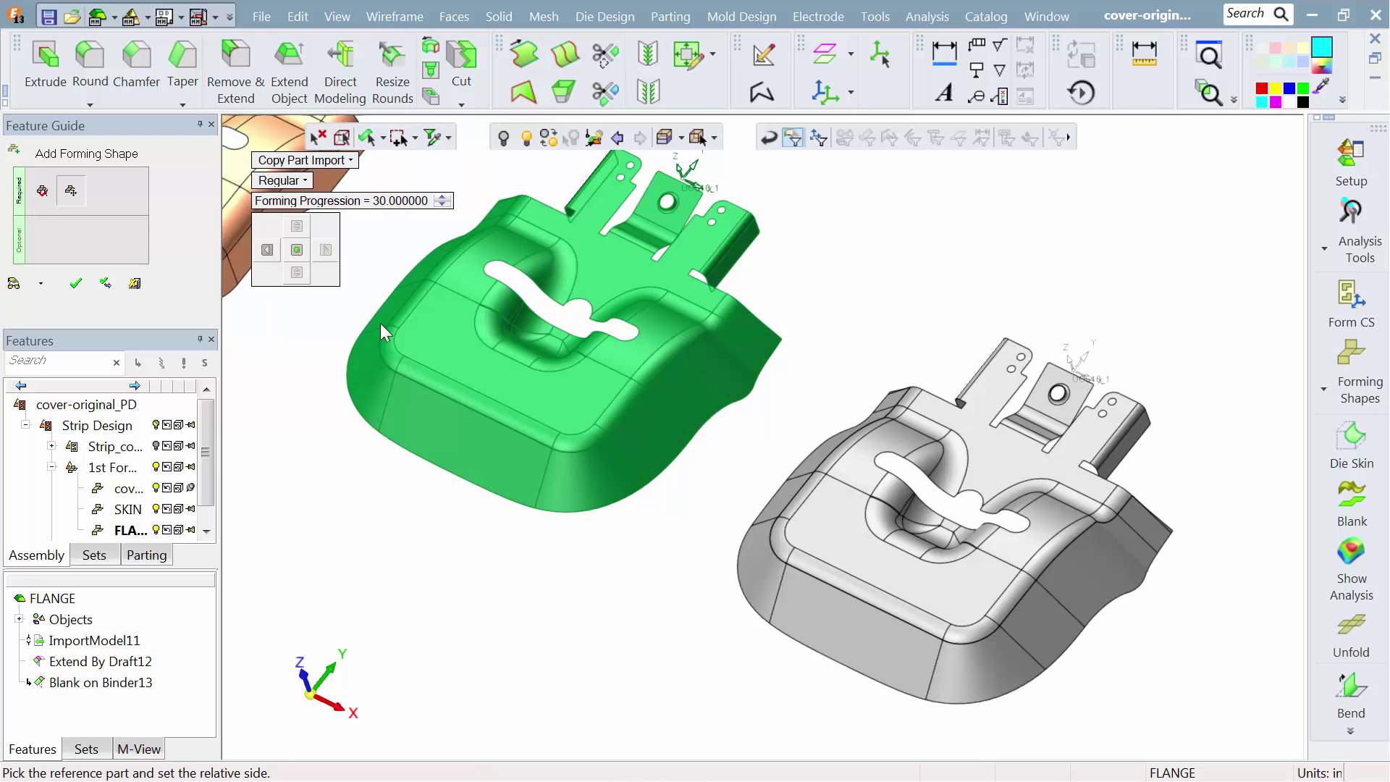
pyautogui.click(77, 287)
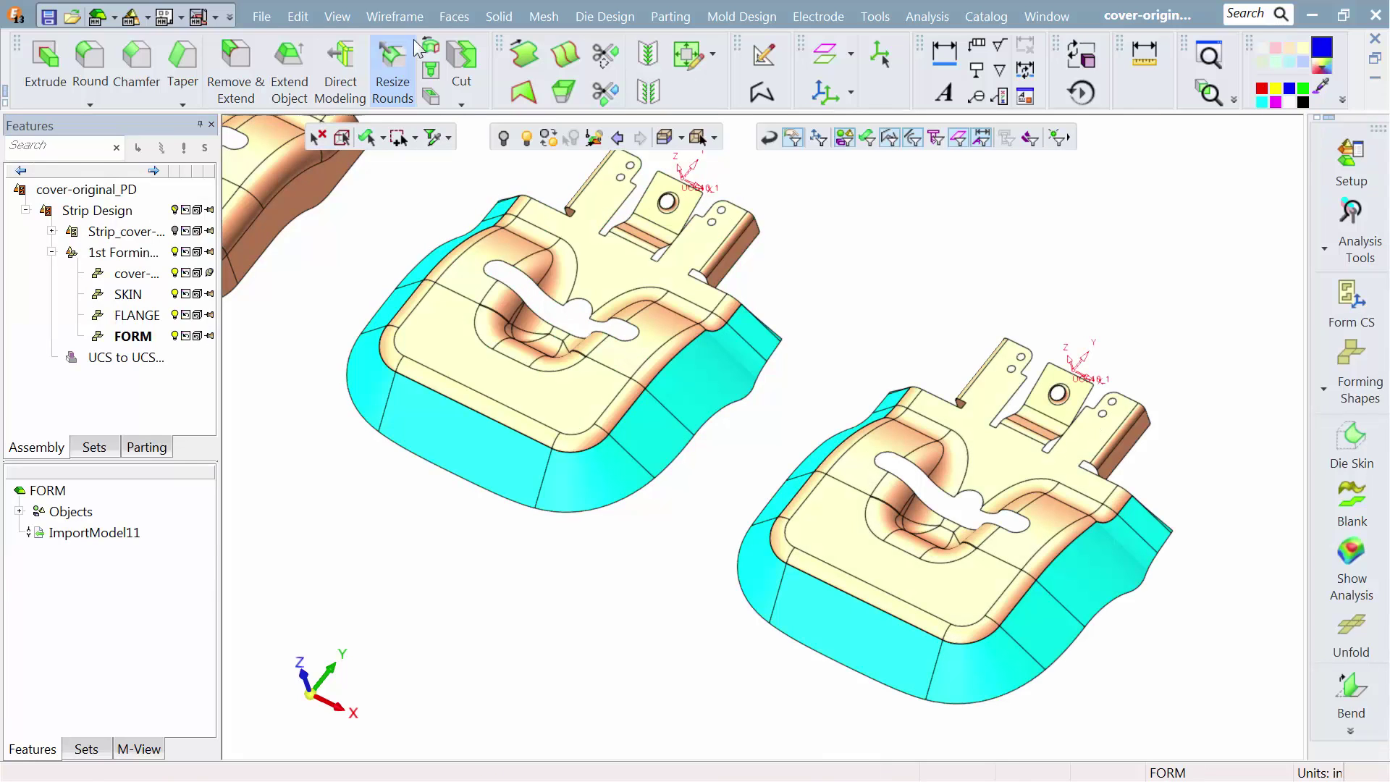
# Start Auto Blank On Binder, fixing the top and binder faces with their adjoining fillets.
pyautogui.click(590, 25)
pyautogui.click(590, 26)
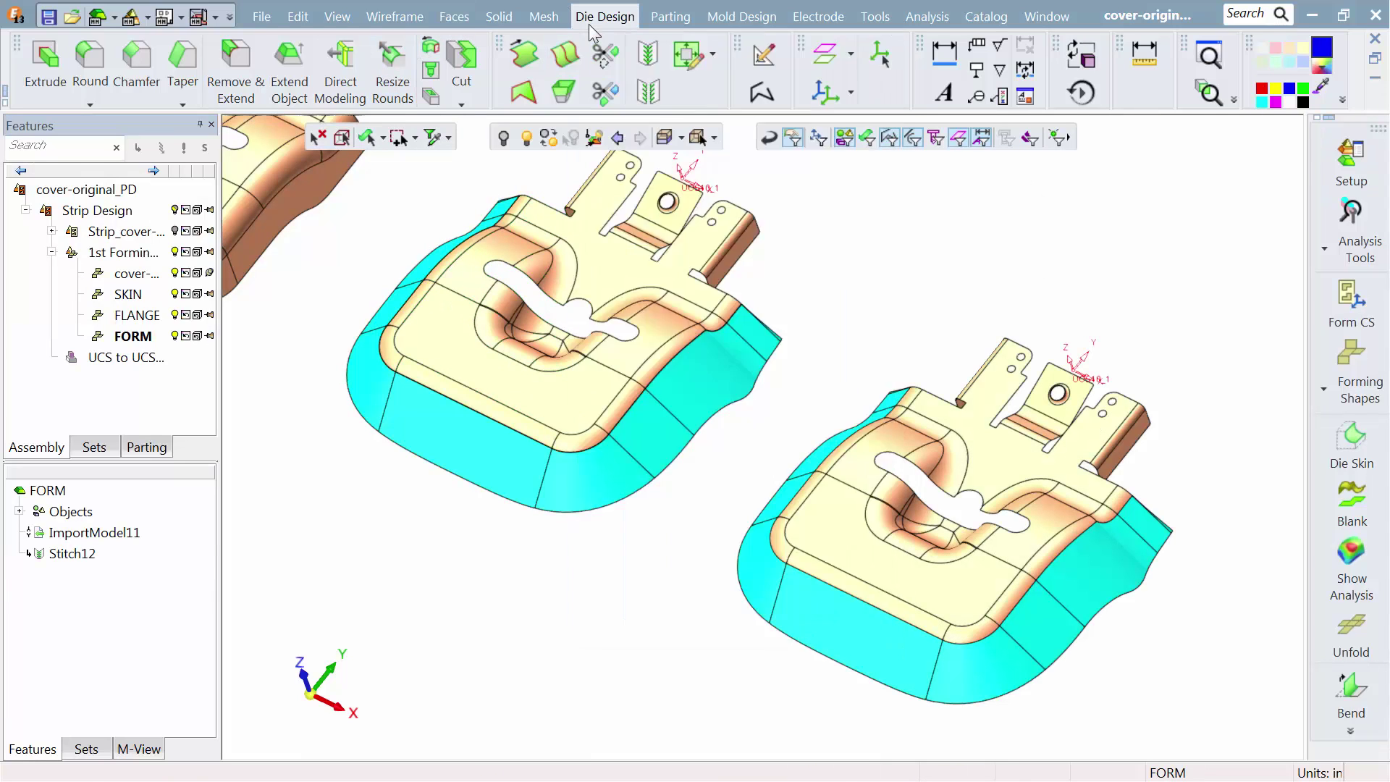
pyautogui.click(588, 24)
pyautogui.click(695, 322)
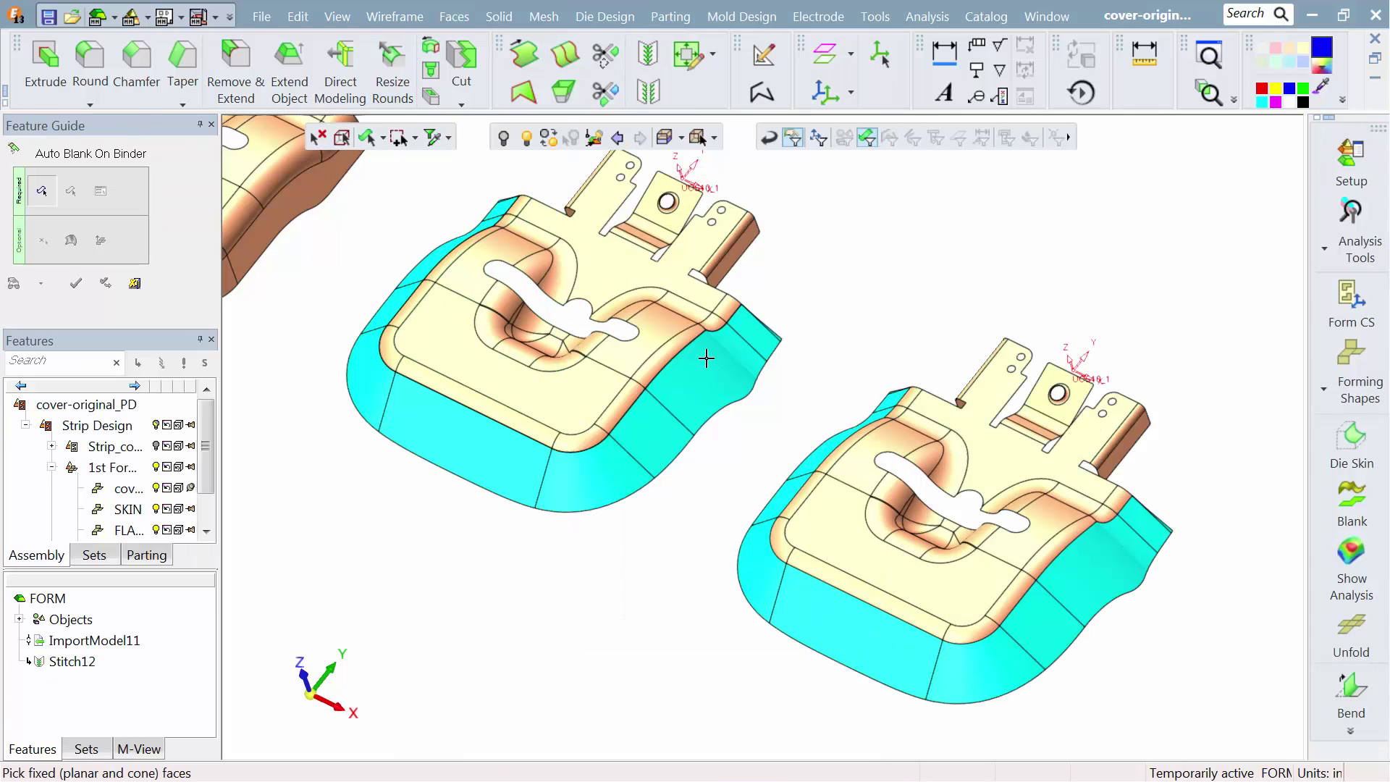
pyautogui.click(956, 427)
pyautogui.click(902, 433)
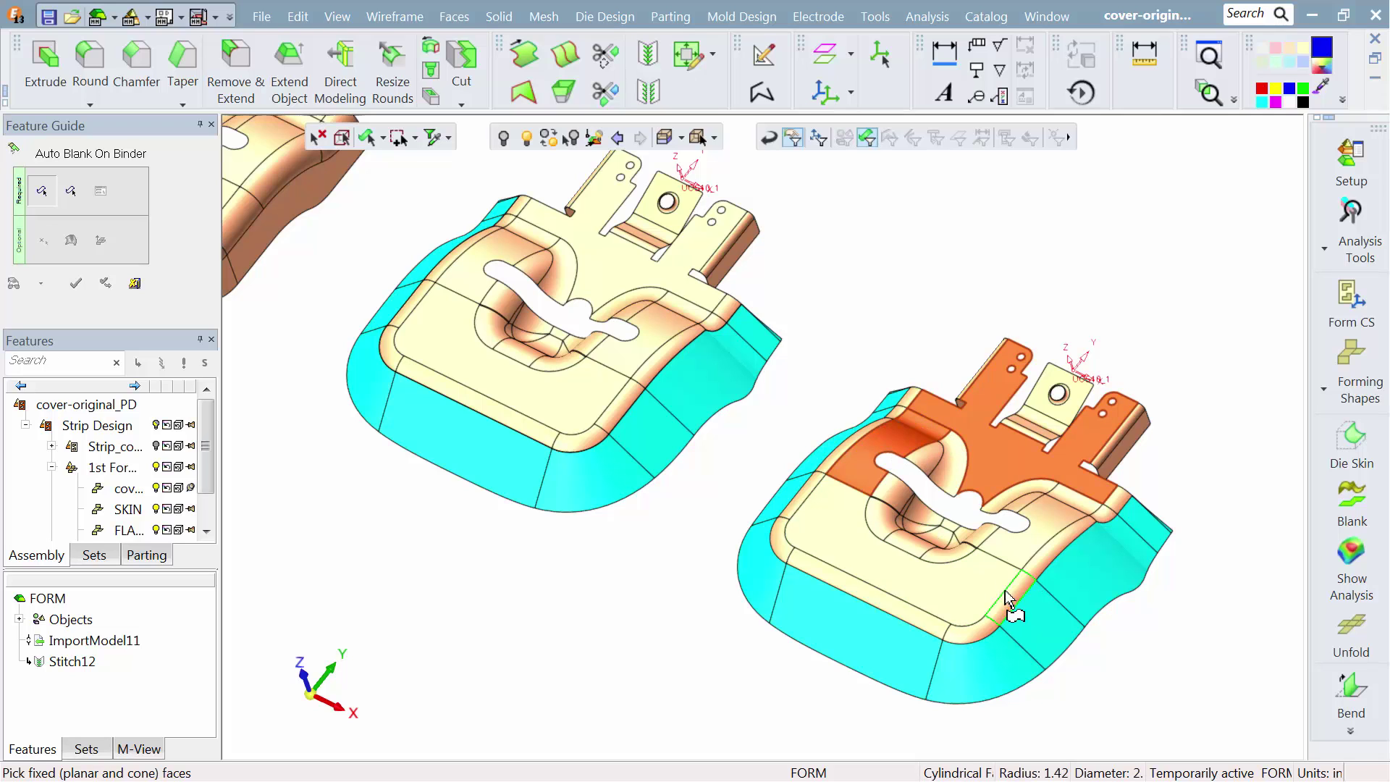
pyautogui.click(993, 571)
pyautogui.click(1054, 514)
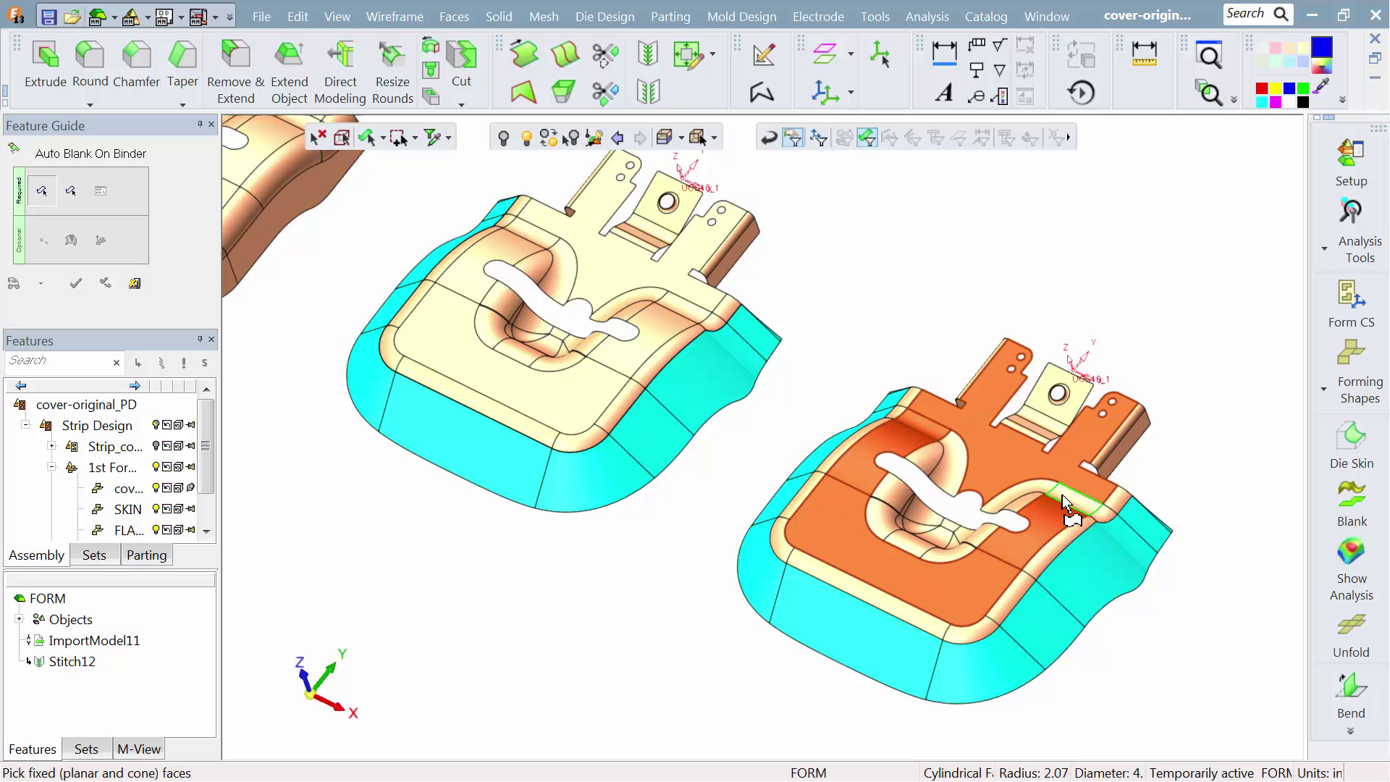
pyautogui.middleClick(1064, 507)
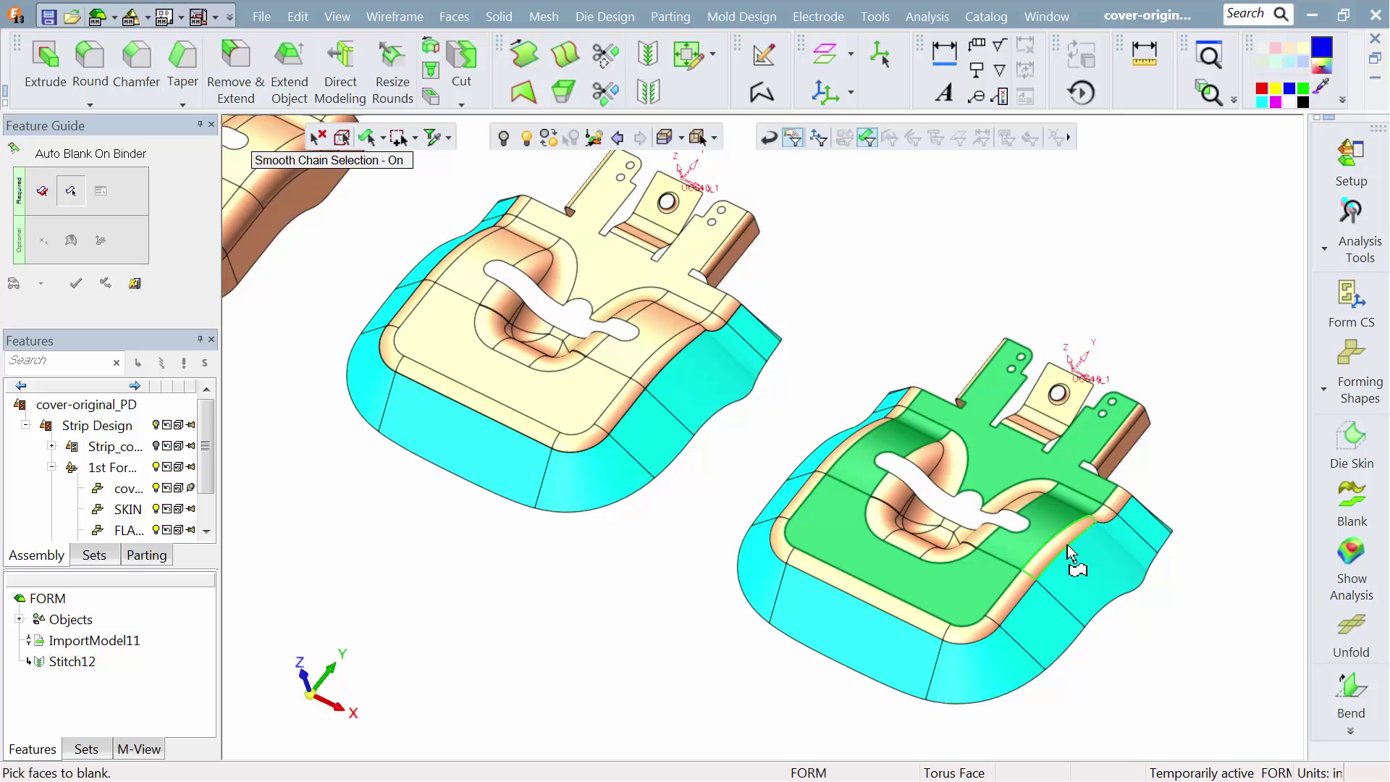
# Select the outer wall faces and compute the HSLA 350 blank, 0.074 thick.
pyautogui.click(1067, 544)
pyautogui.middleClick(1067, 545)
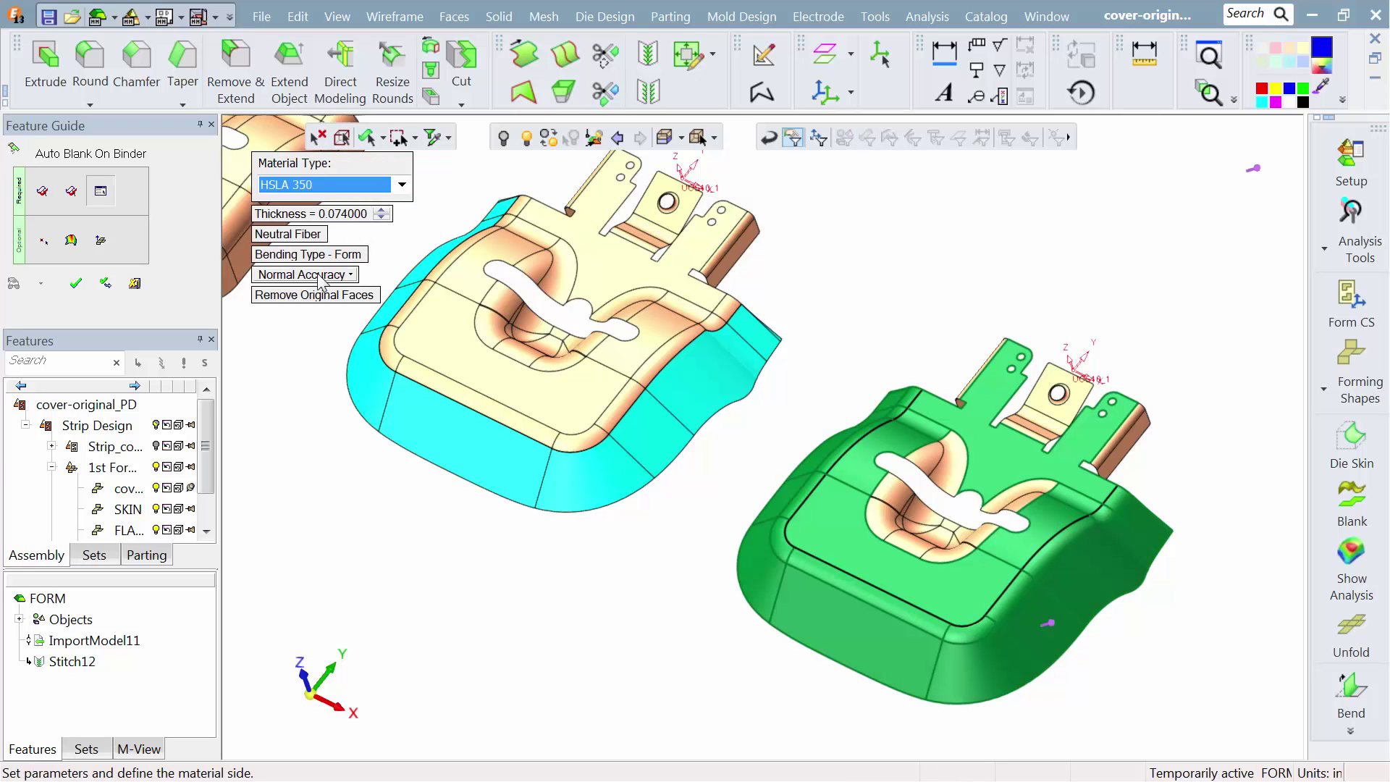
pyautogui.click(72, 291)
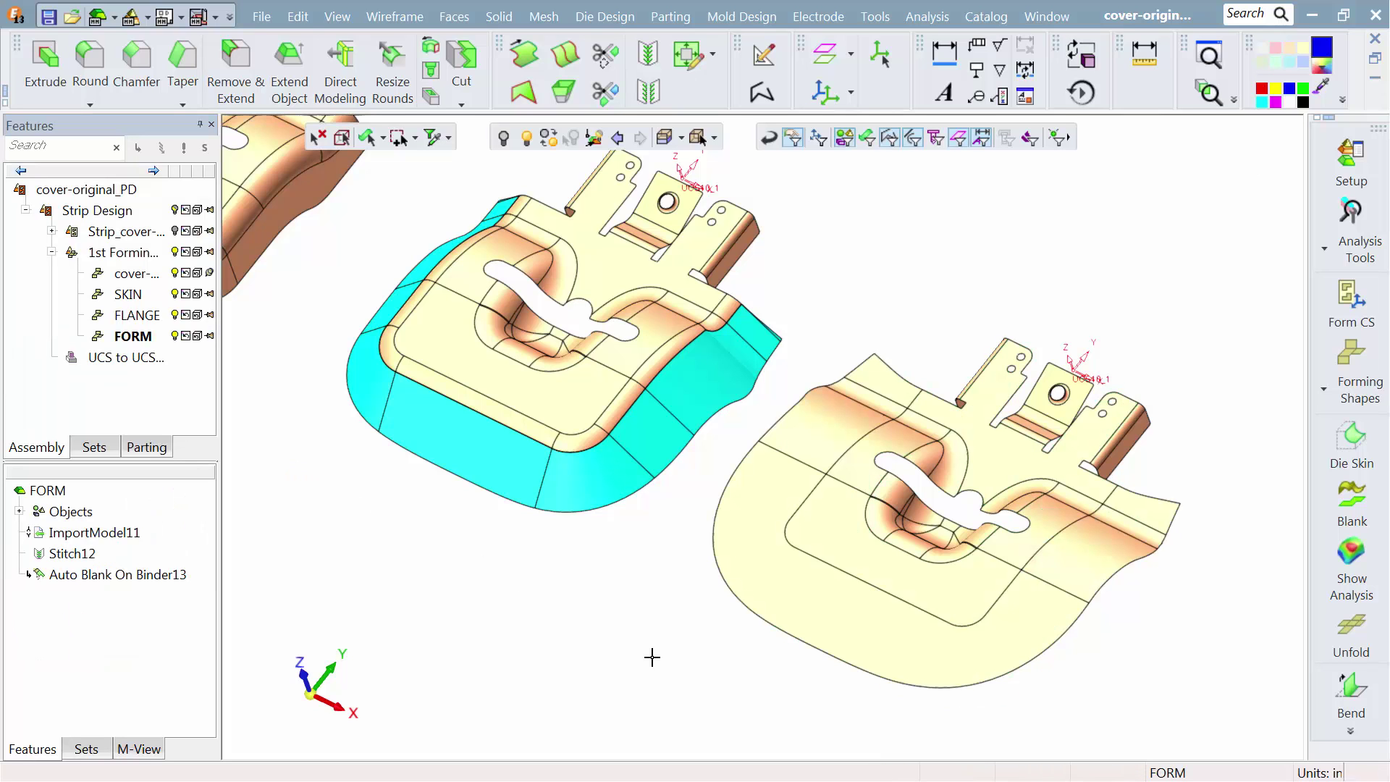
pyautogui.moveTo(652, 657); pyautogui.dragTo(503, 581, button='middle')
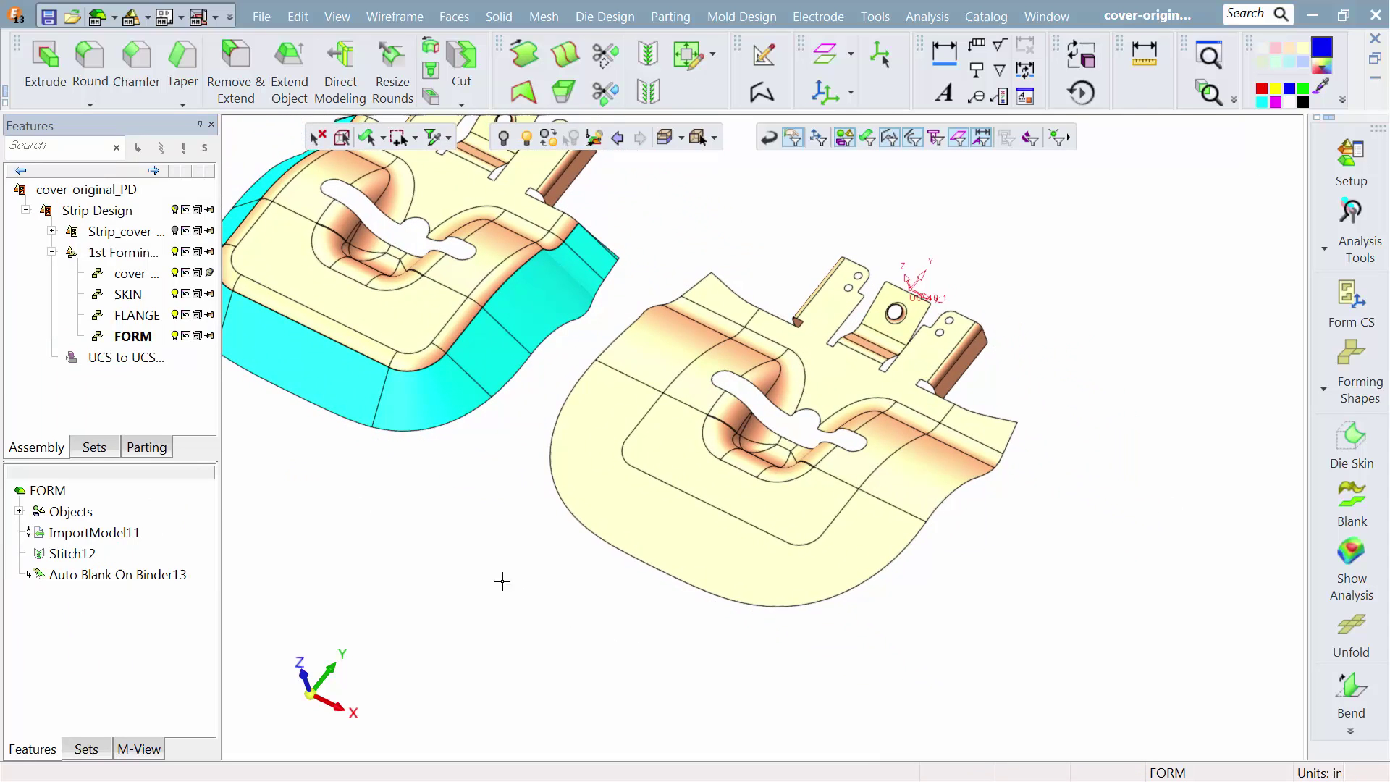
pyautogui.click(1355, 579)
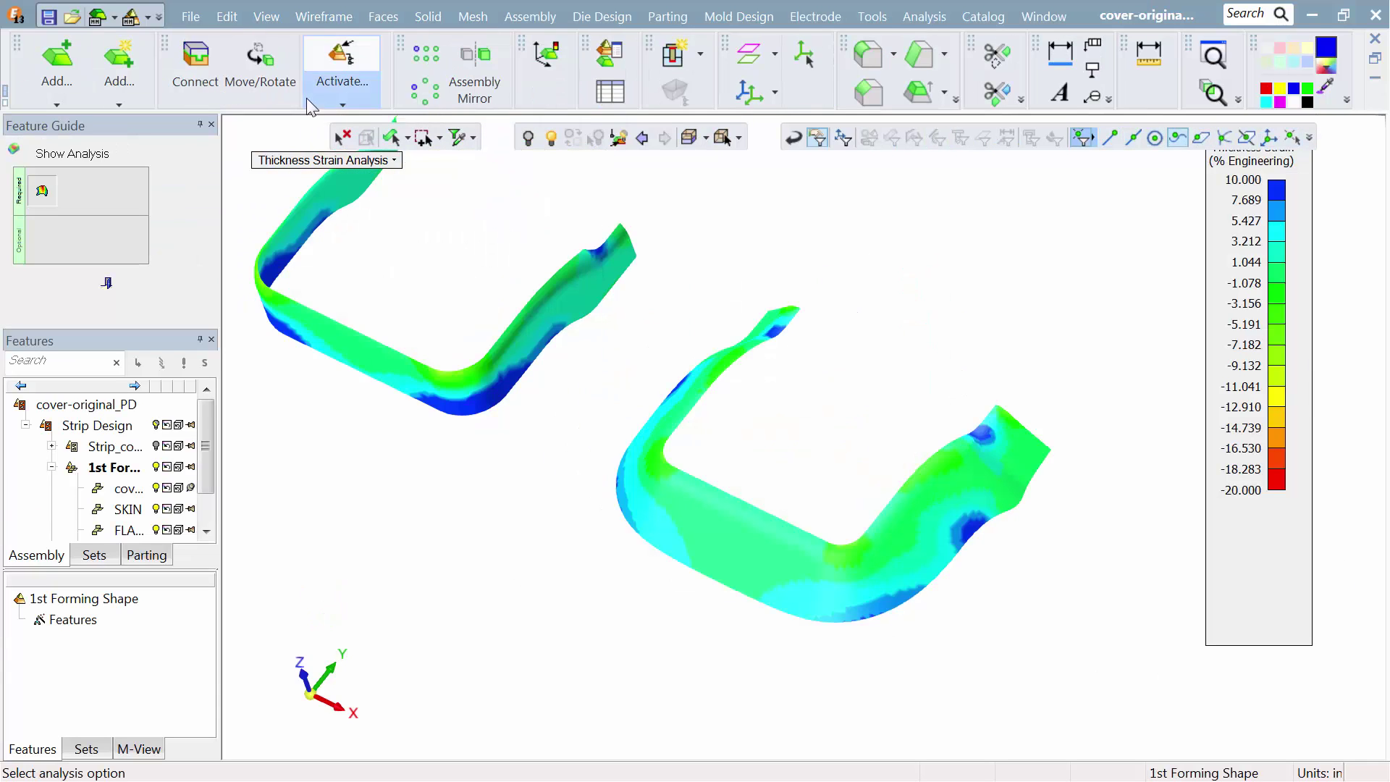
pyautogui.click(302, 162)
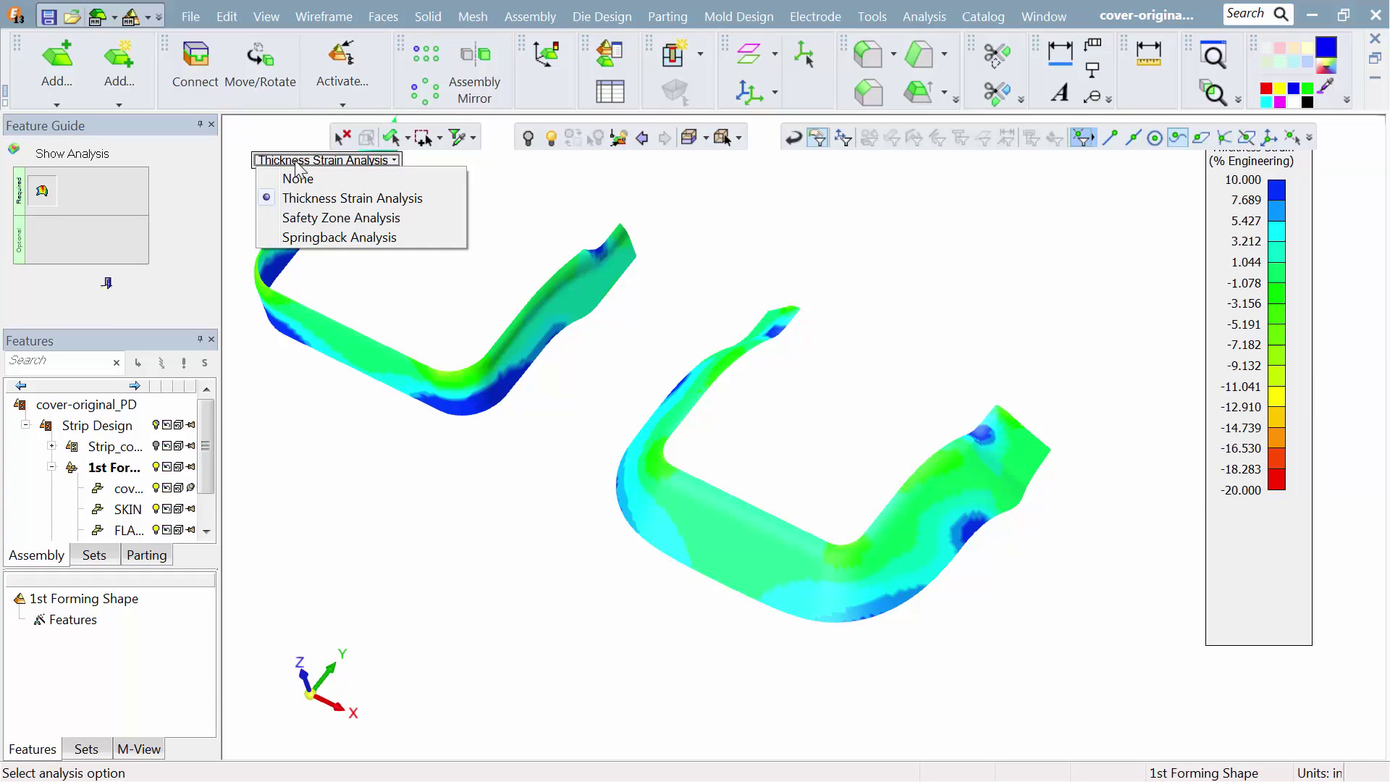
pyautogui.click(301, 218)
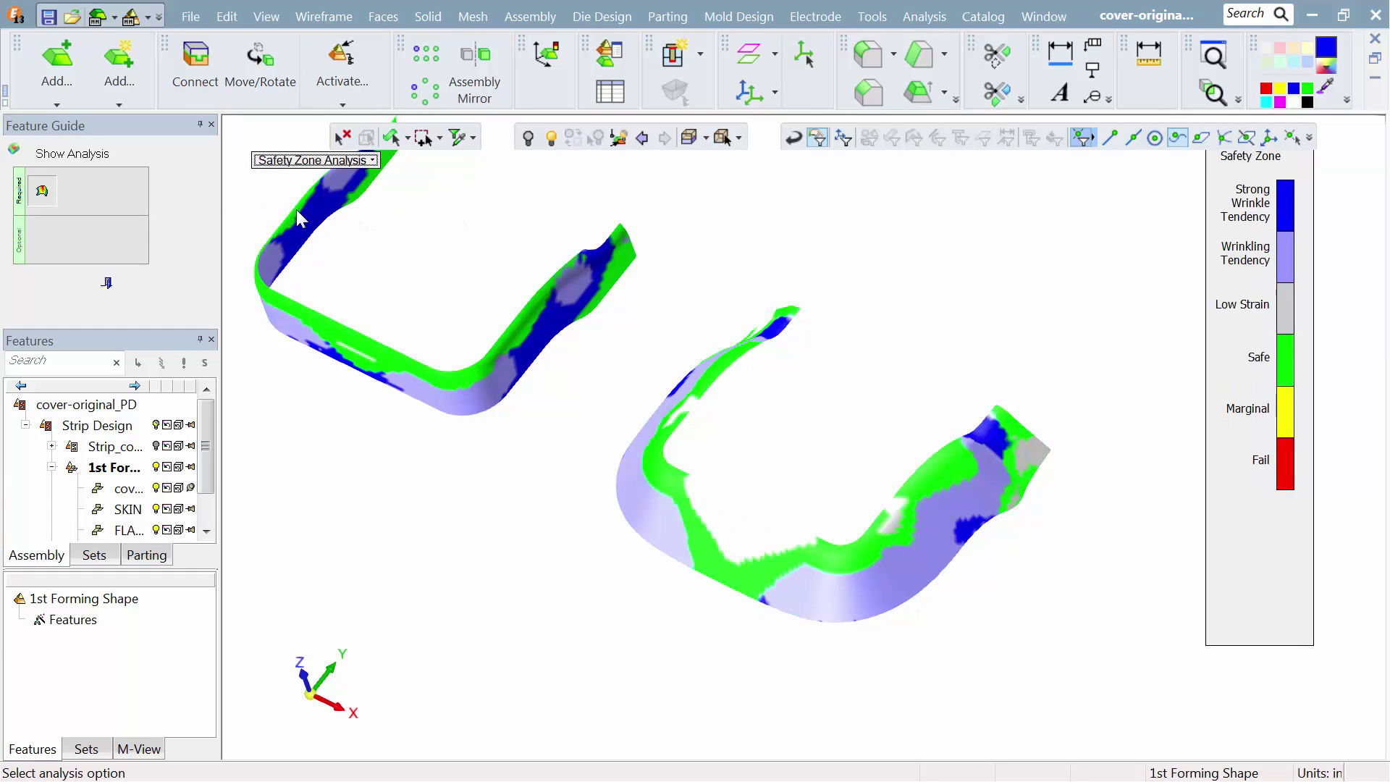
pyautogui.click(105, 285)
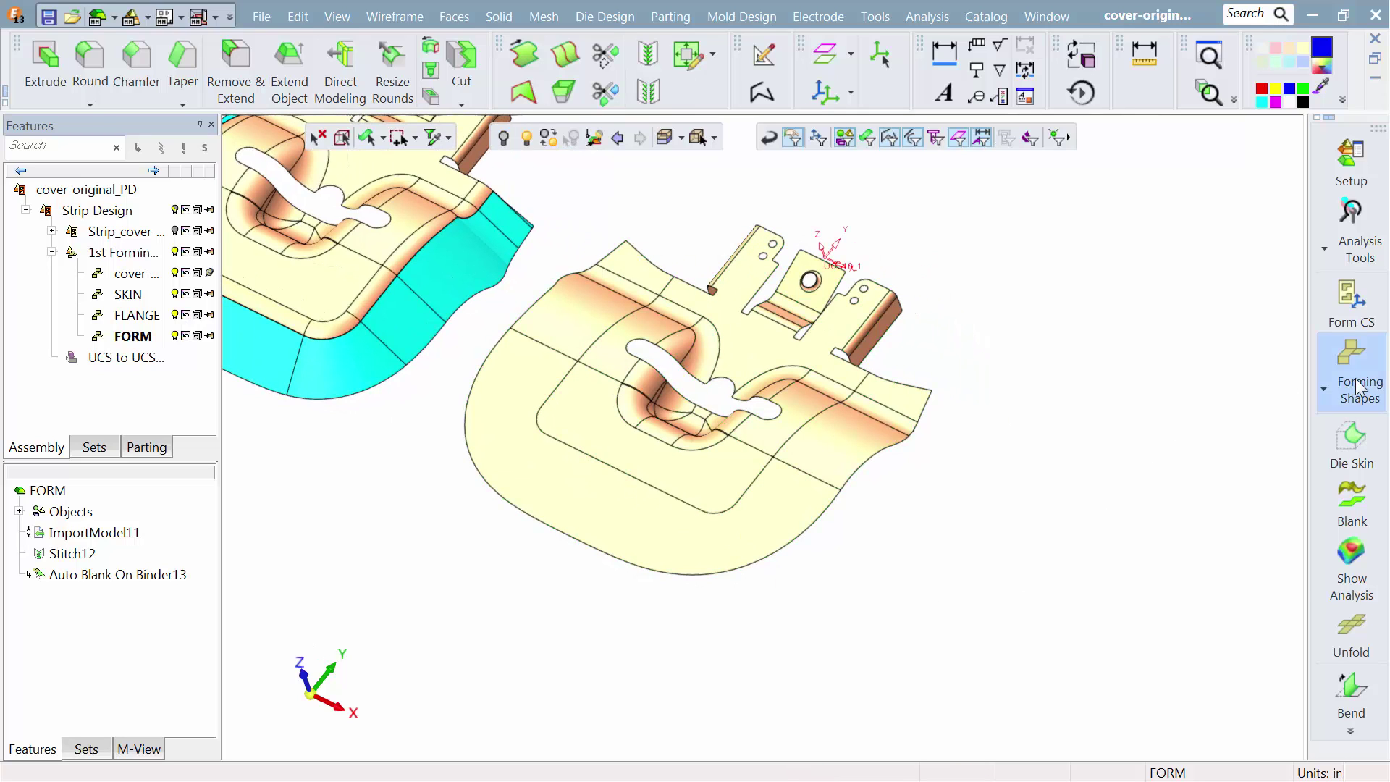
# Add a FOLD station copied from the FORM part, 30 further along the strip.
pyautogui.click(1352, 355)
pyautogui.click(1278, 353)
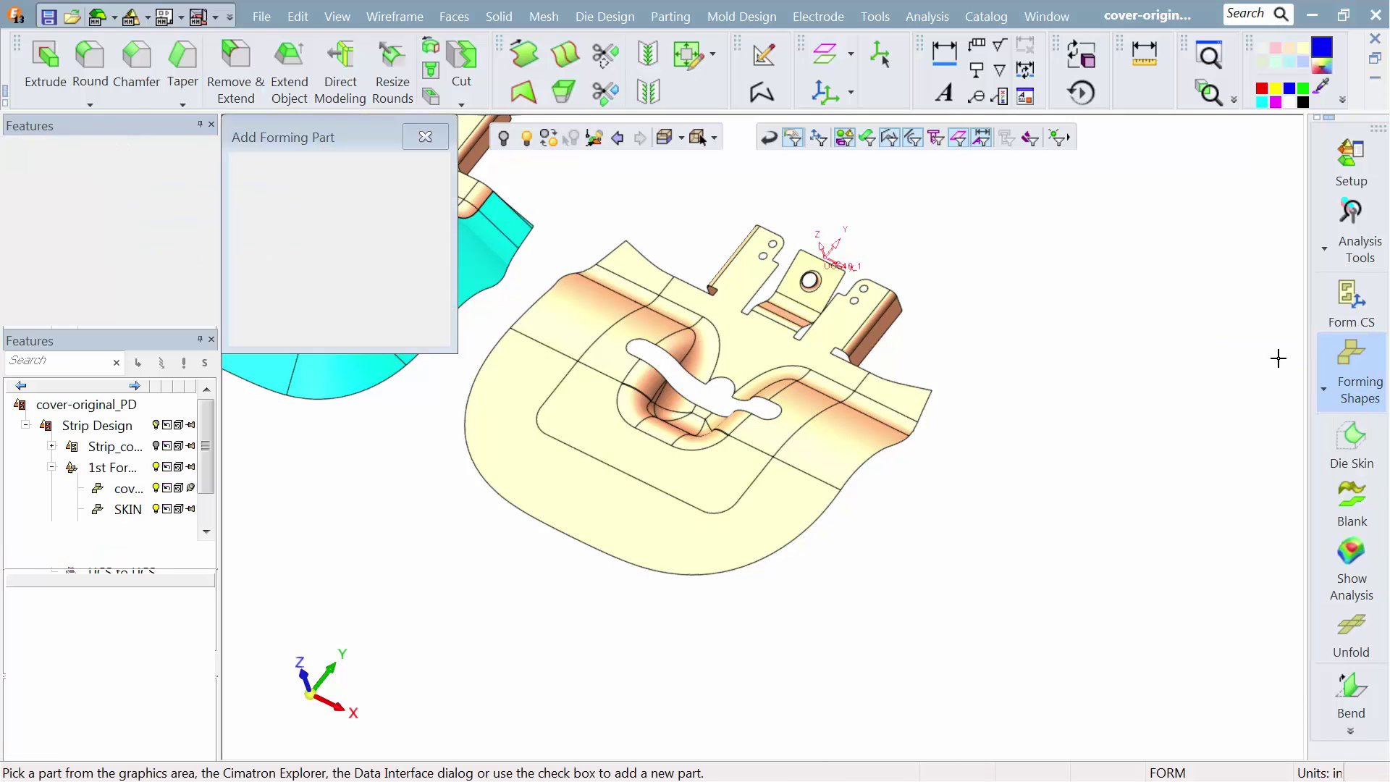
pyautogui.click(877, 390)
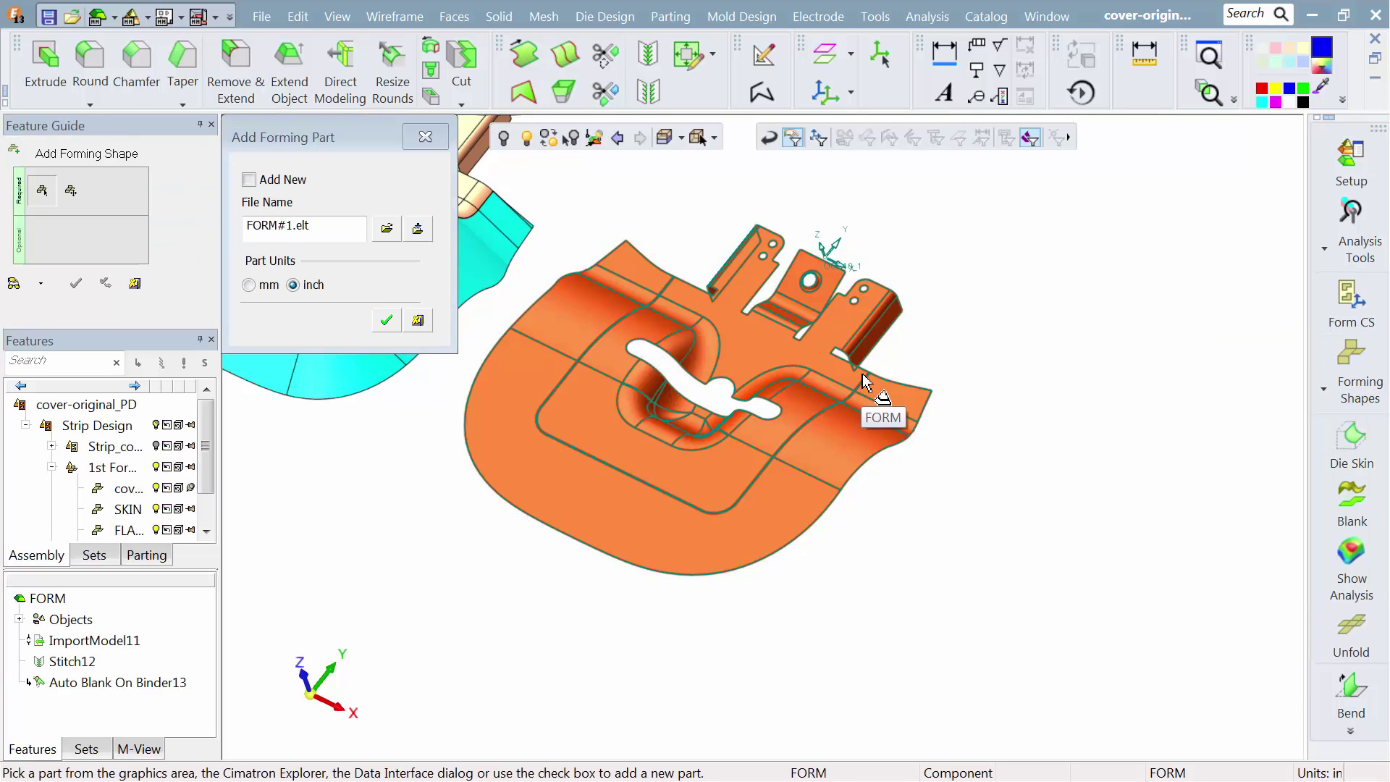
pyautogui.doubleClick(320, 225)
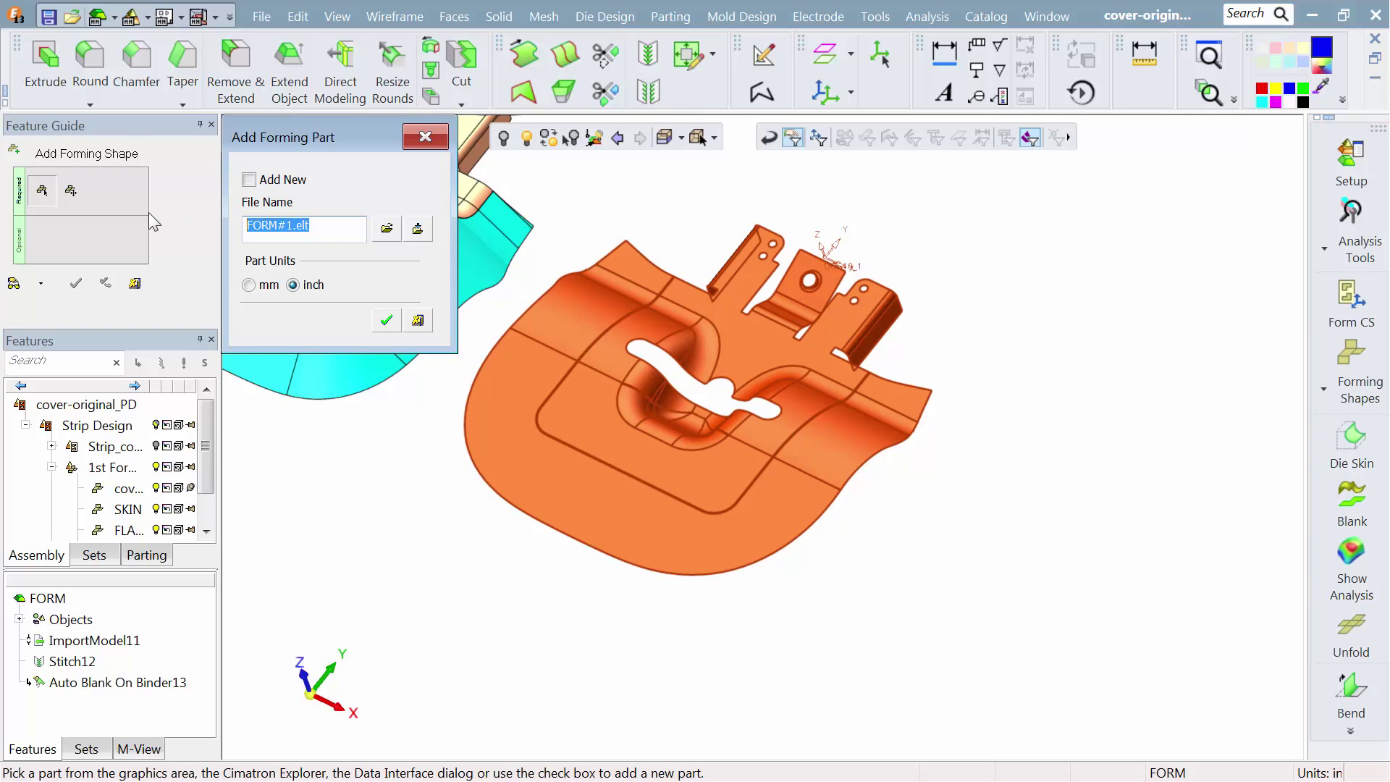
pyautogui.write('FOLD')
pyautogui.click(384, 321)
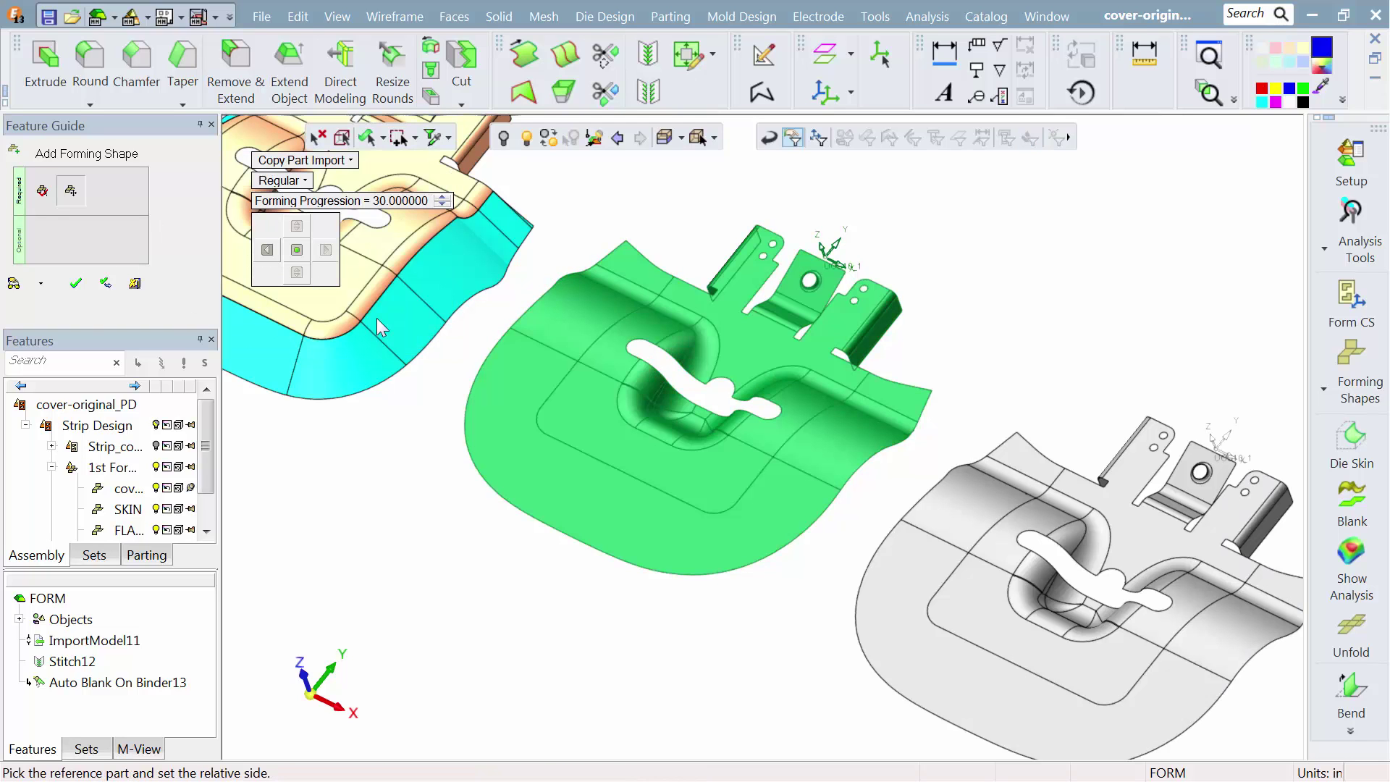
pyautogui.click(74, 283)
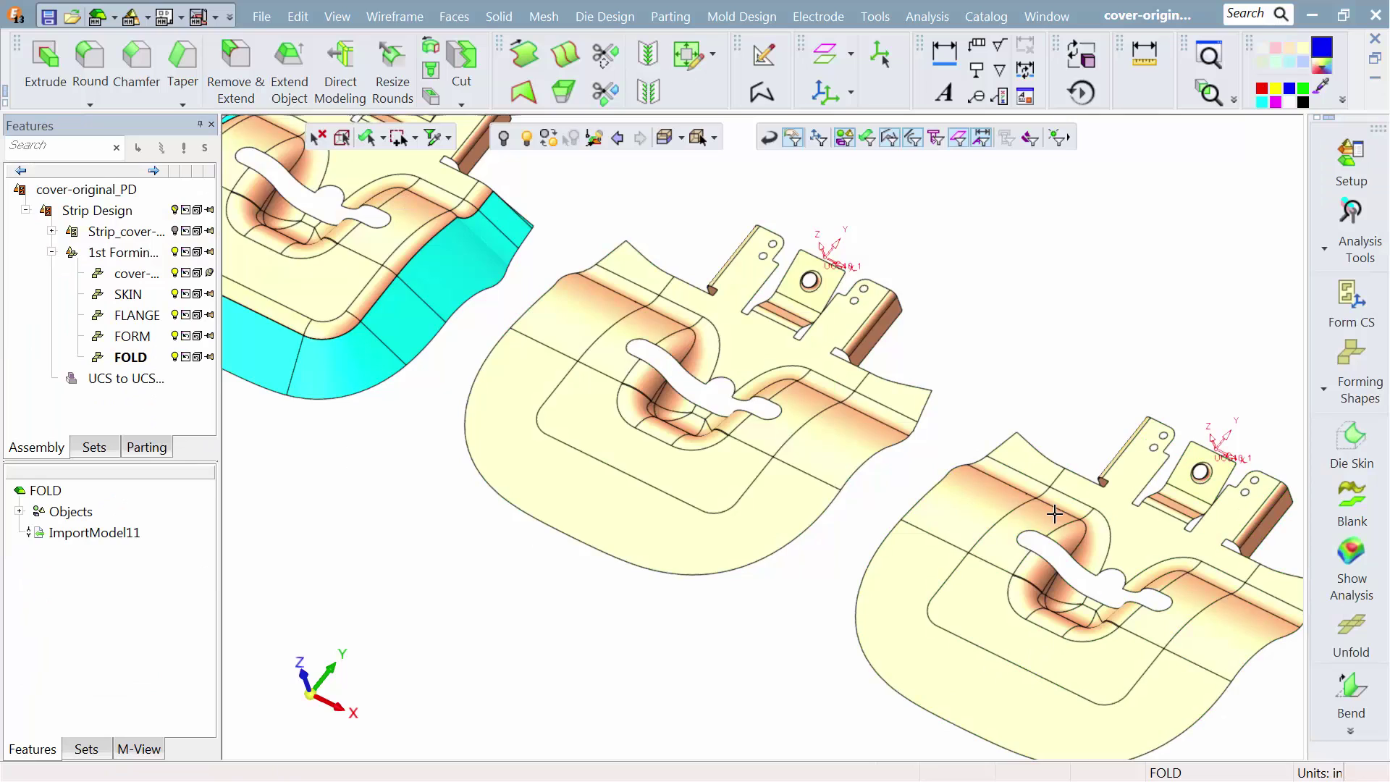
# Start an Unbend on the FOLD station, fixing the flat face and picking the right tab's bend.
pyautogui.moveTo(1056, 514); pyautogui.dragTo(775, 443, button='middle')
pyautogui.scroll(5, 936, 503)
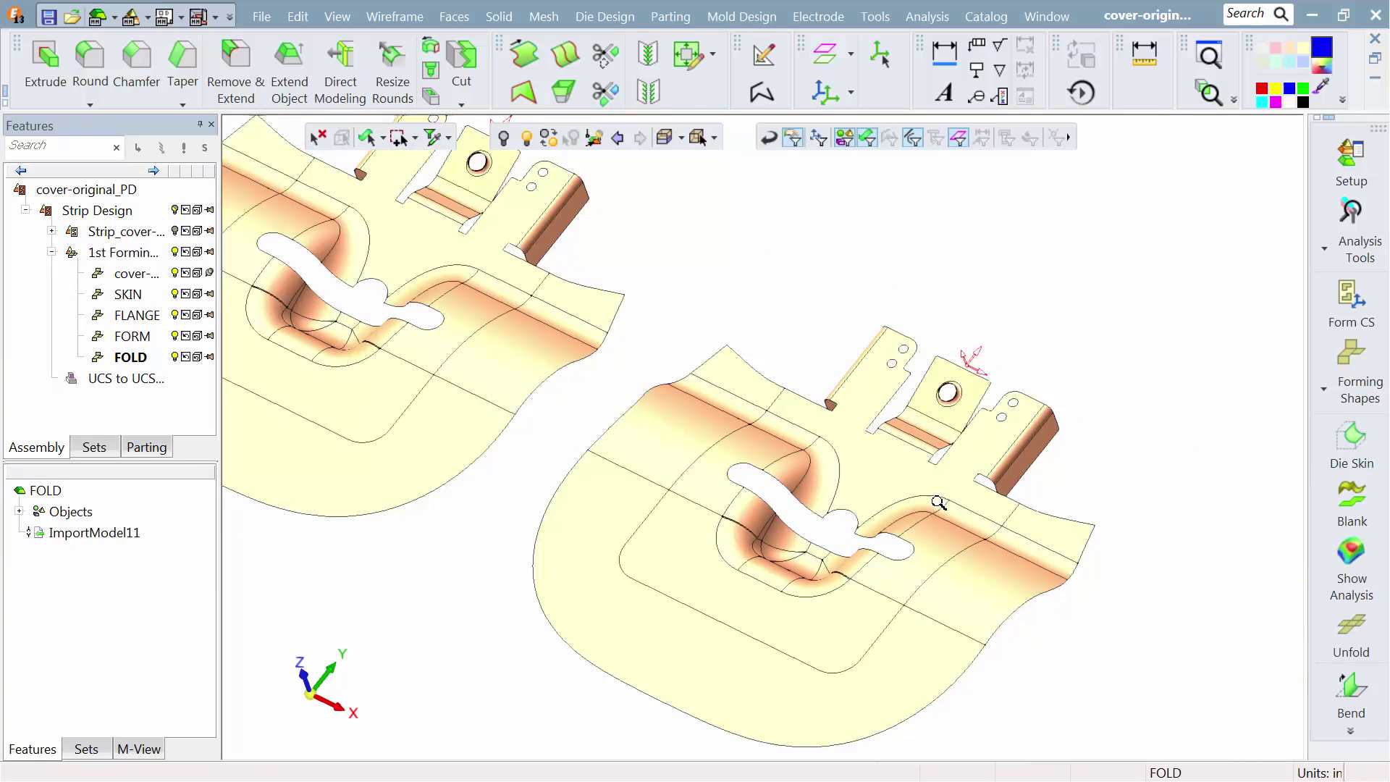
pyautogui.scroll(2, 934, 398)
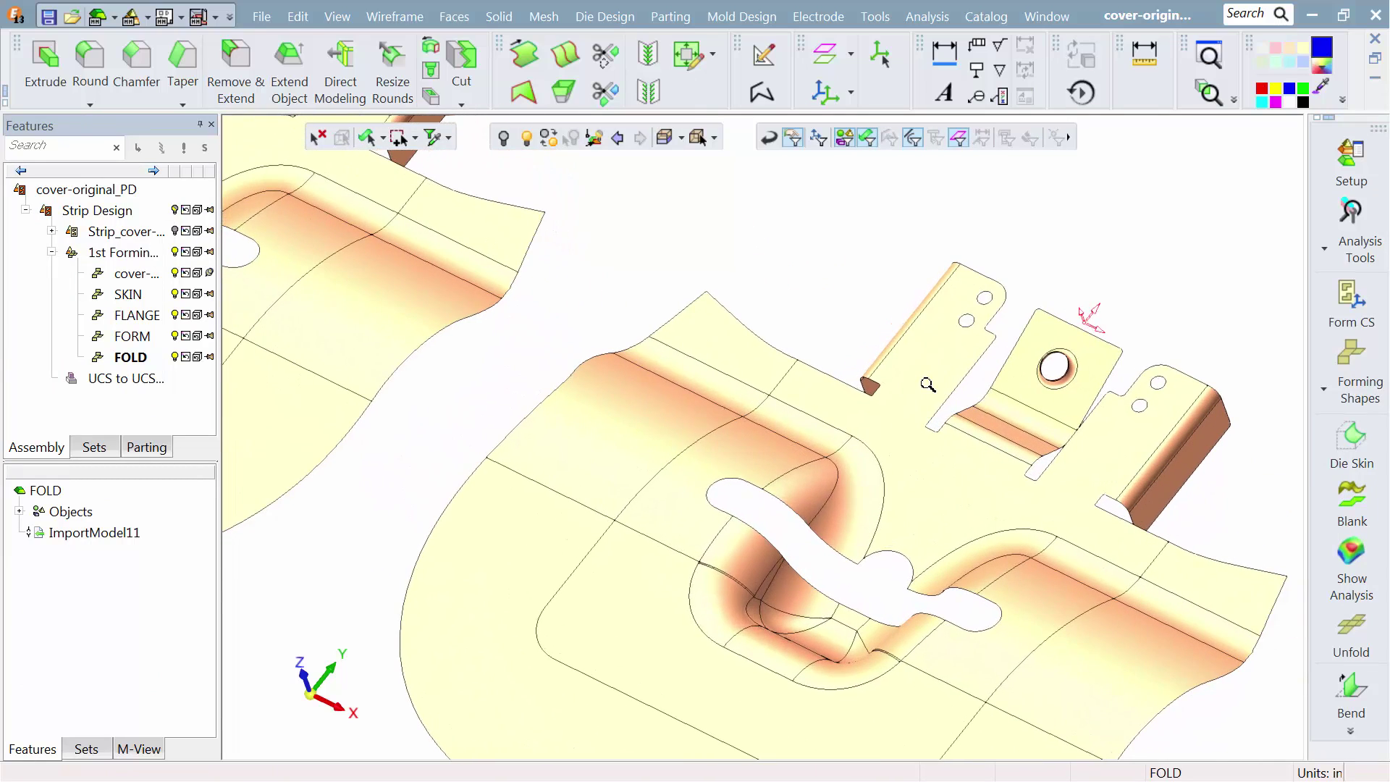
pyautogui.click(604, 16)
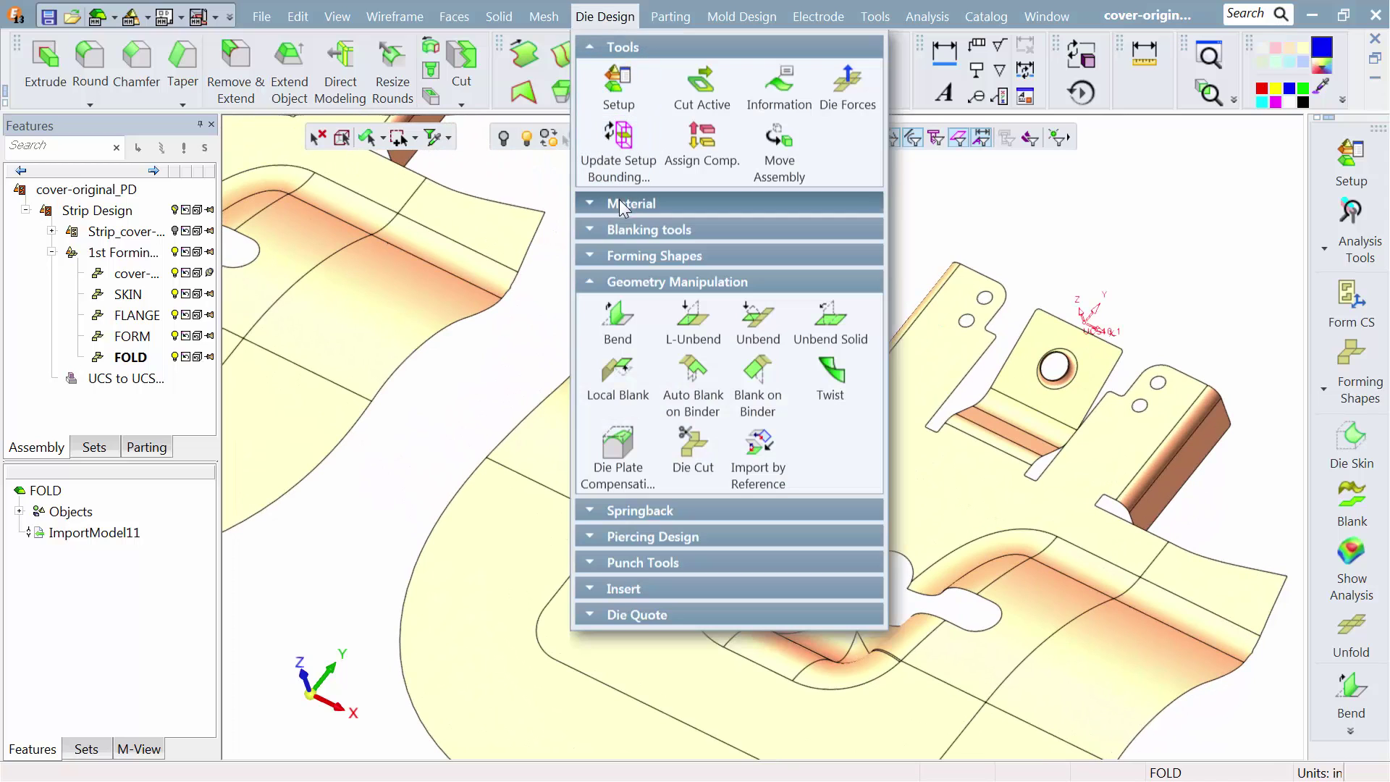
pyautogui.moveTo(620, 205)
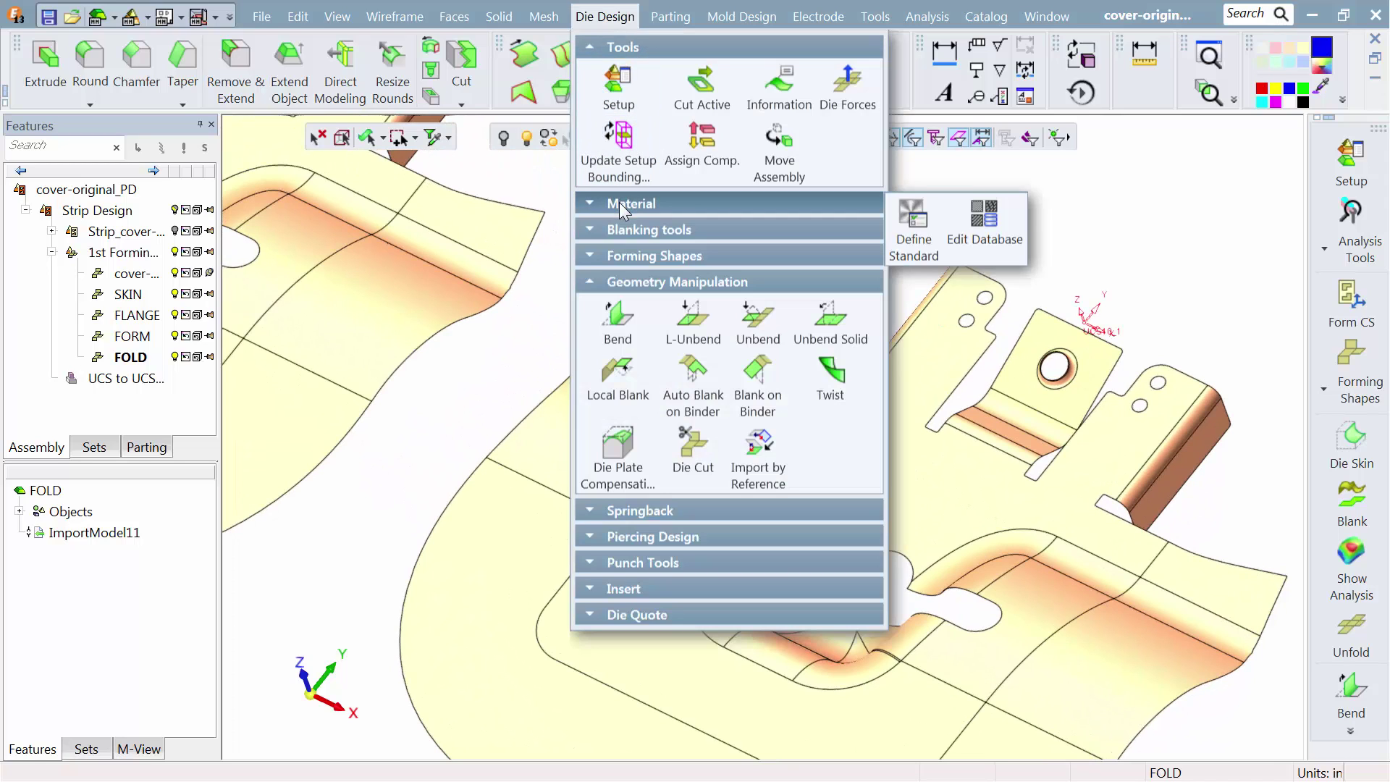
pyautogui.click(757, 319)
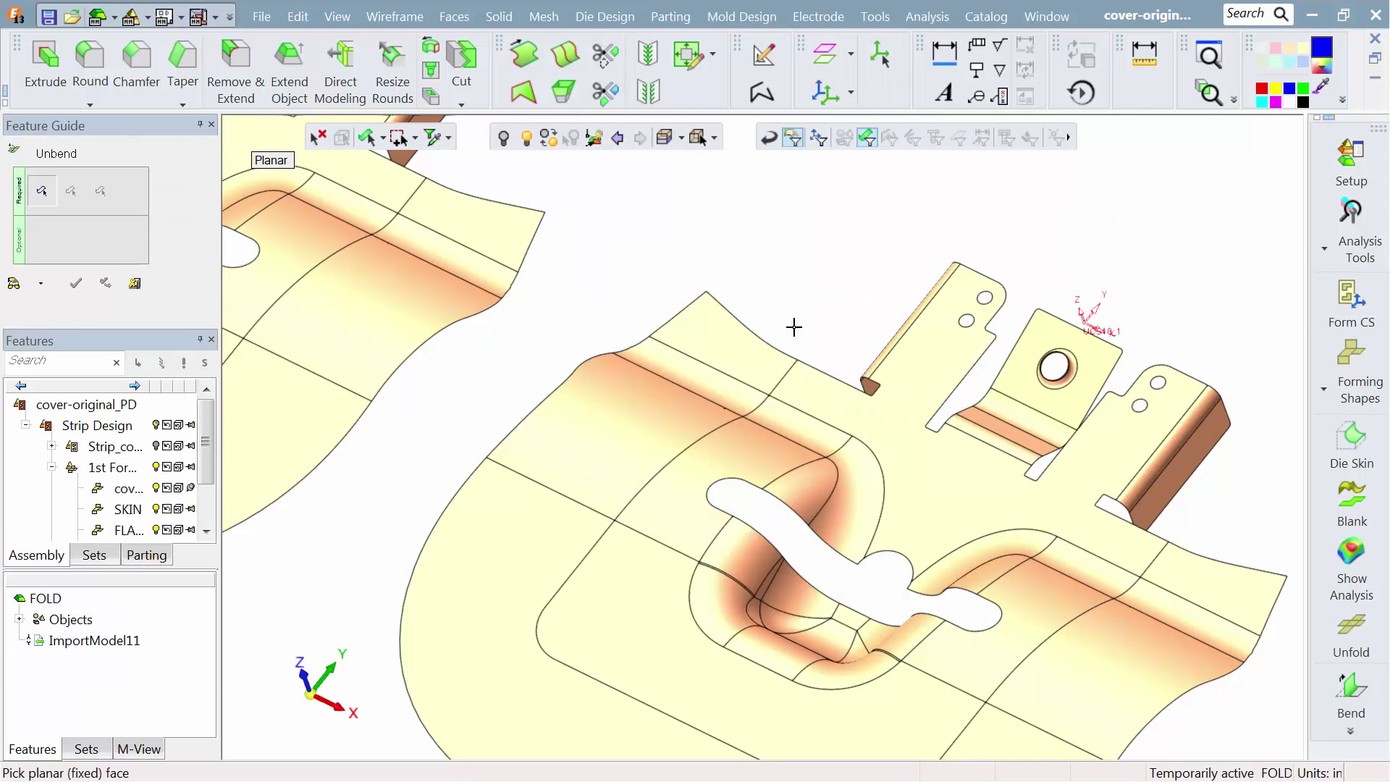
pyautogui.click(911, 350)
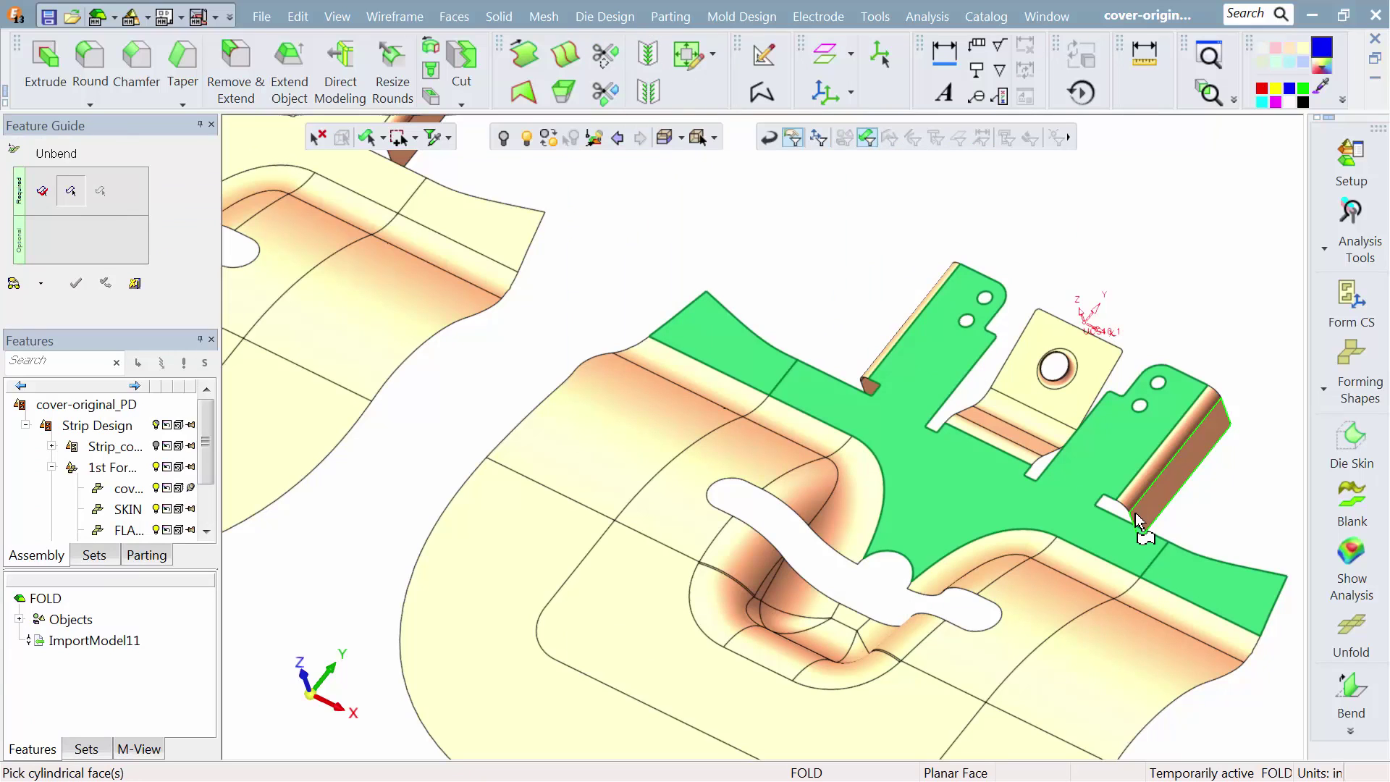
pyautogui.click(1138, 490)
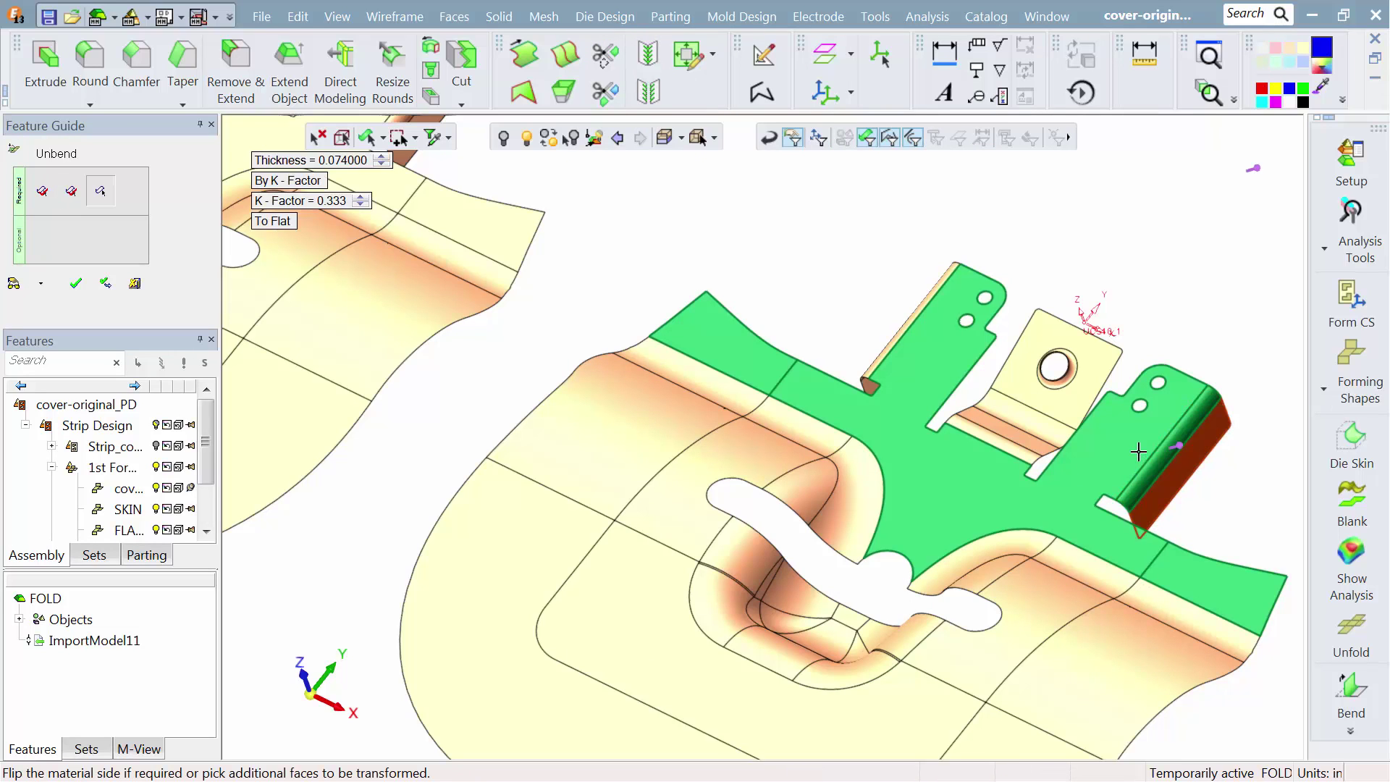
# Preview a 45° partial unbend, unfold the right tab to flat, then pick the left tab's bend.
pyautogui.click(274, 221)
pyautogui.click(275, 241)
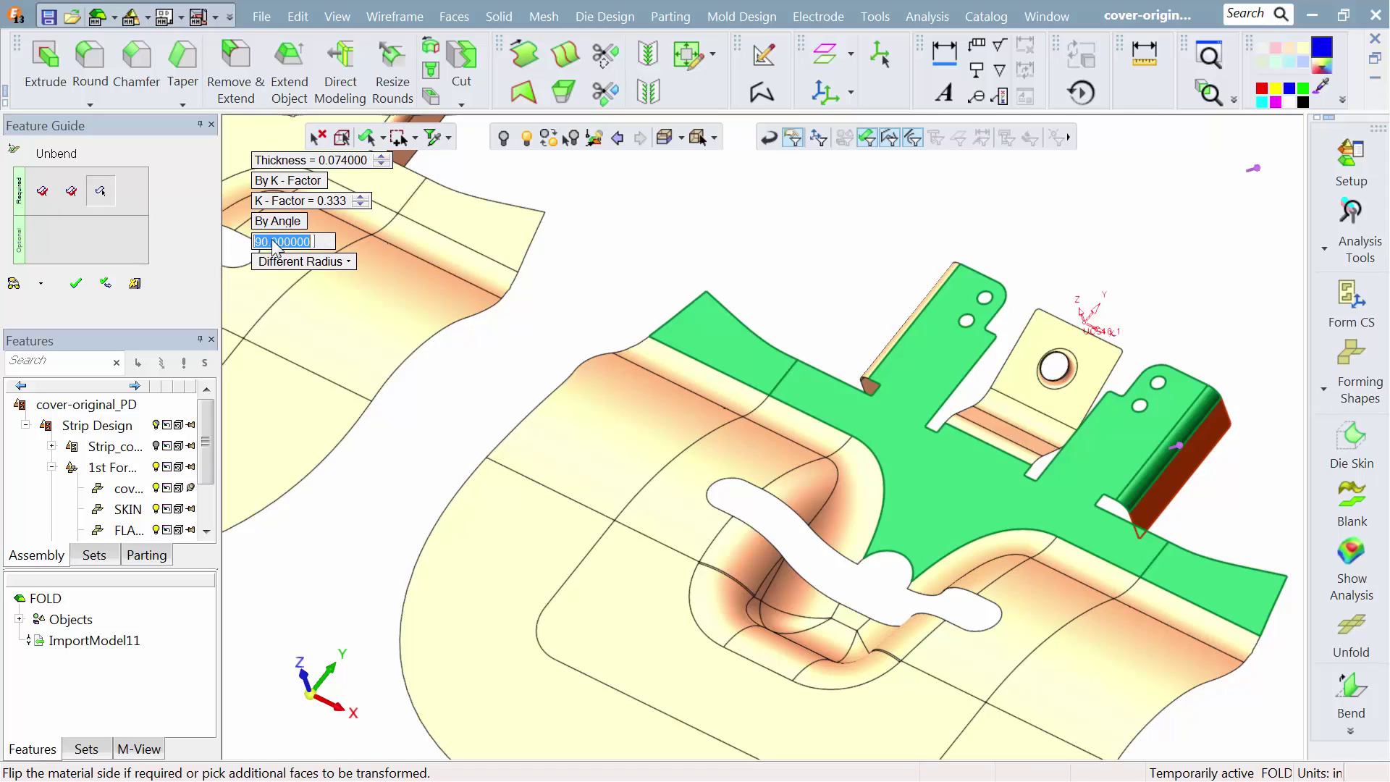
pyautogui.write('45')
pyautogui.press('Return')
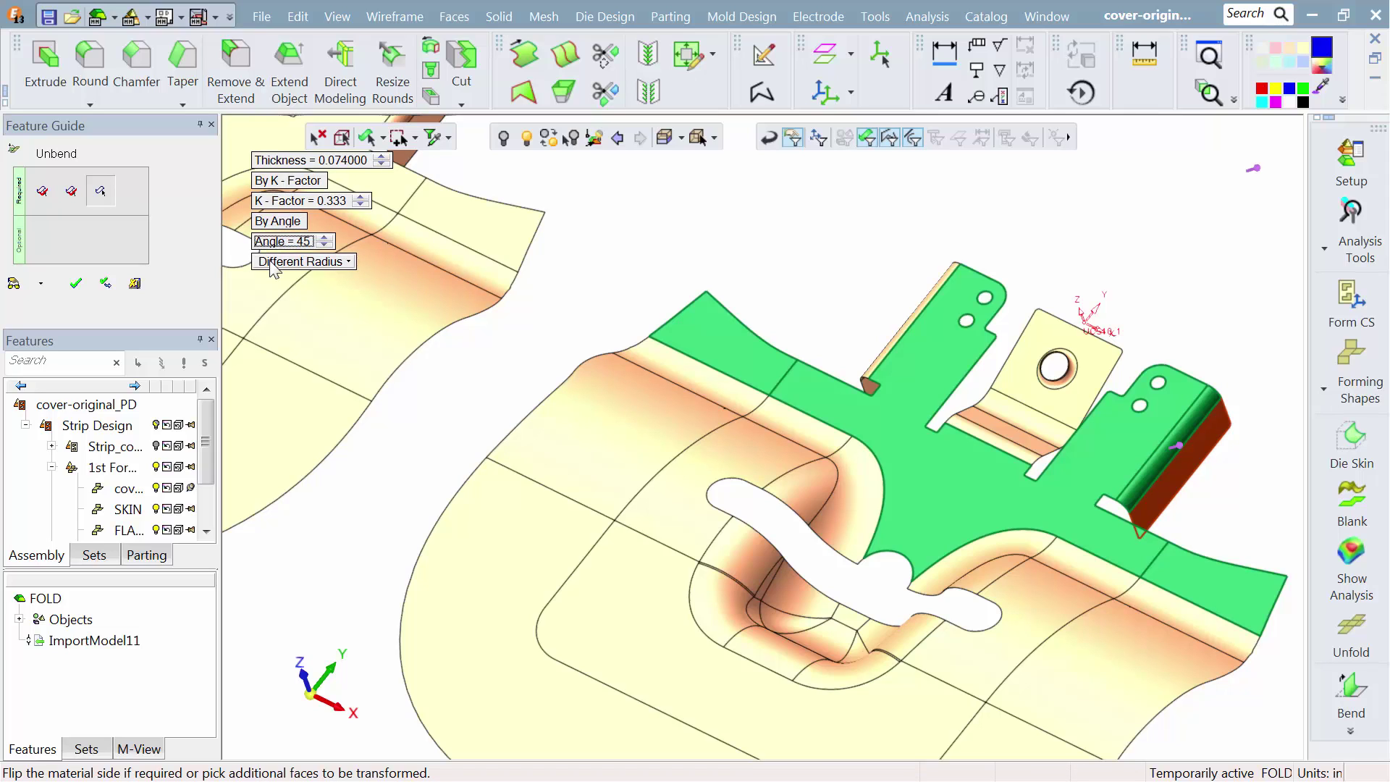
pyautogui.click(274, 262)
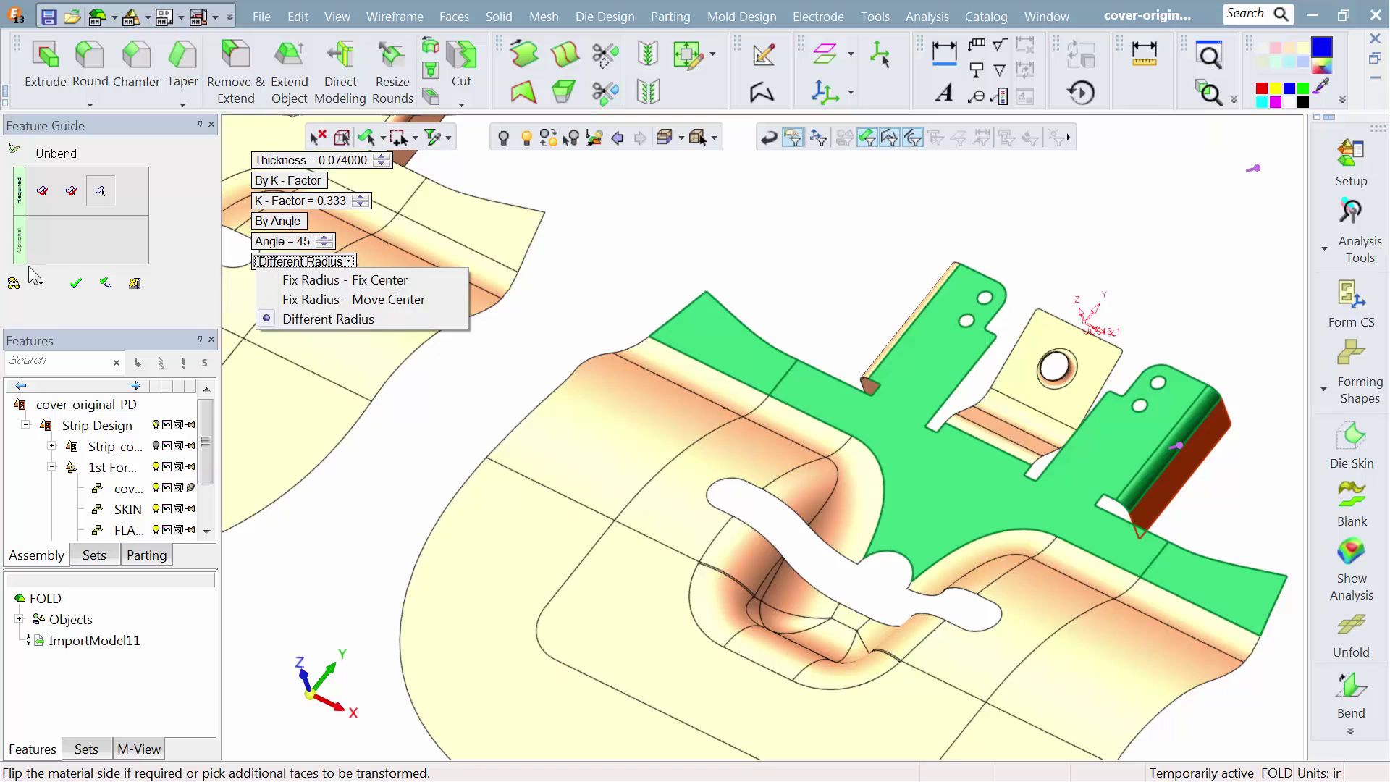
pyautogui.click(14, 282)
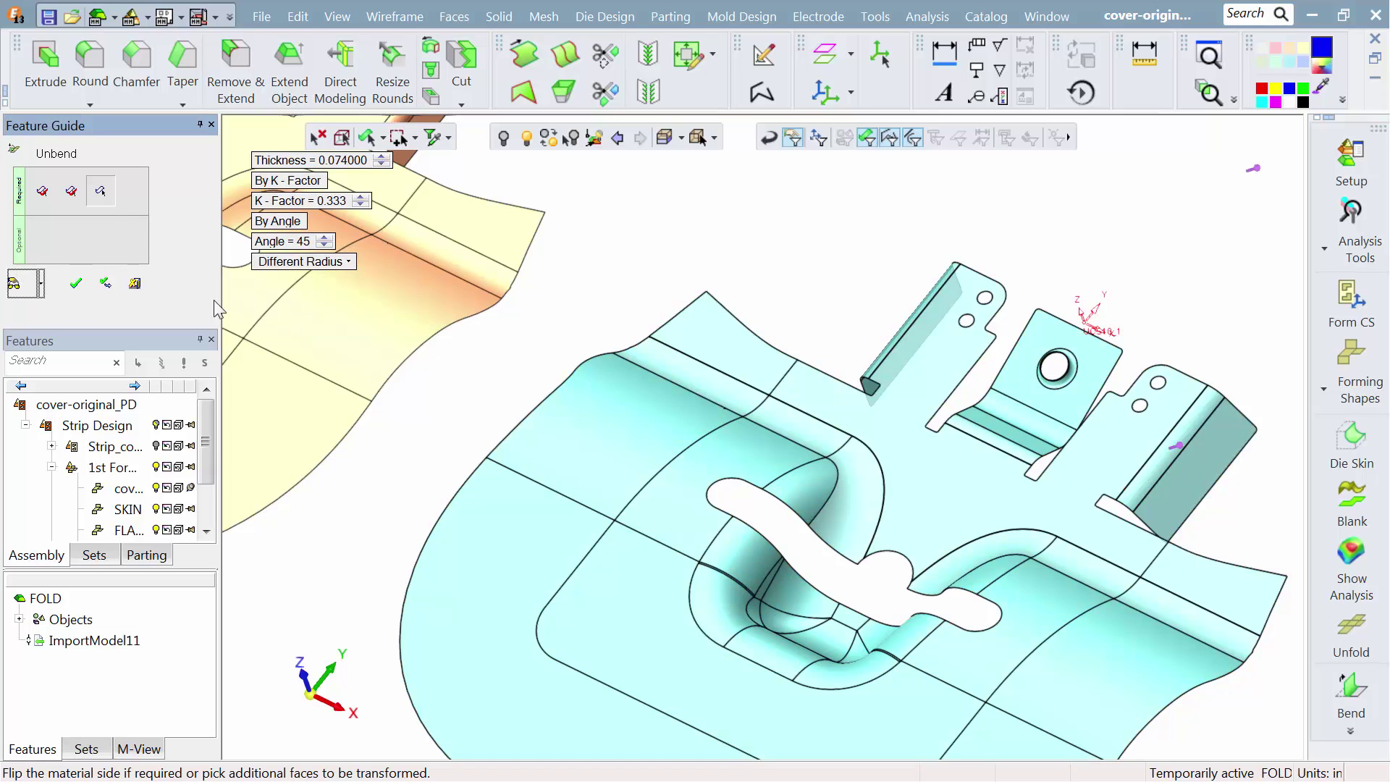
pyautogui.click(278, 223)
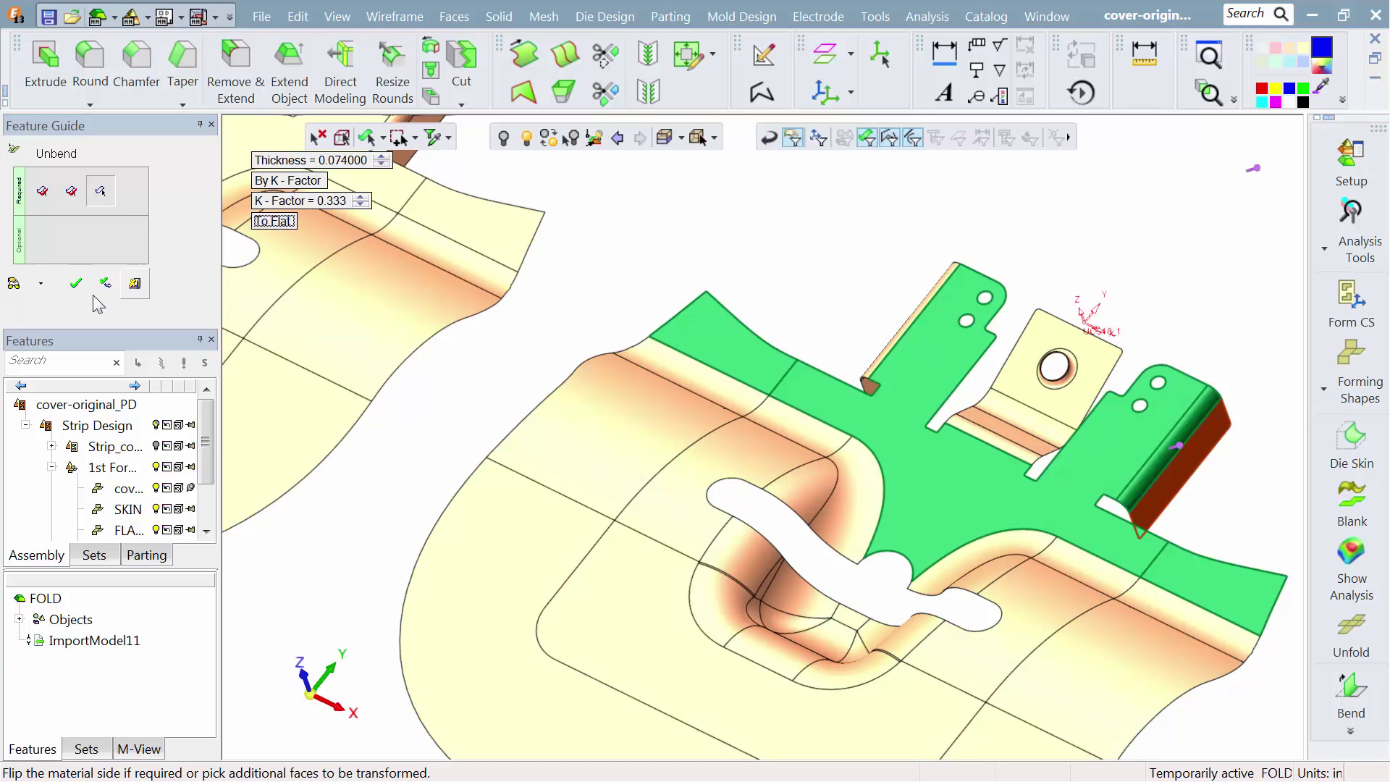
pyautogui.click(22, 287)
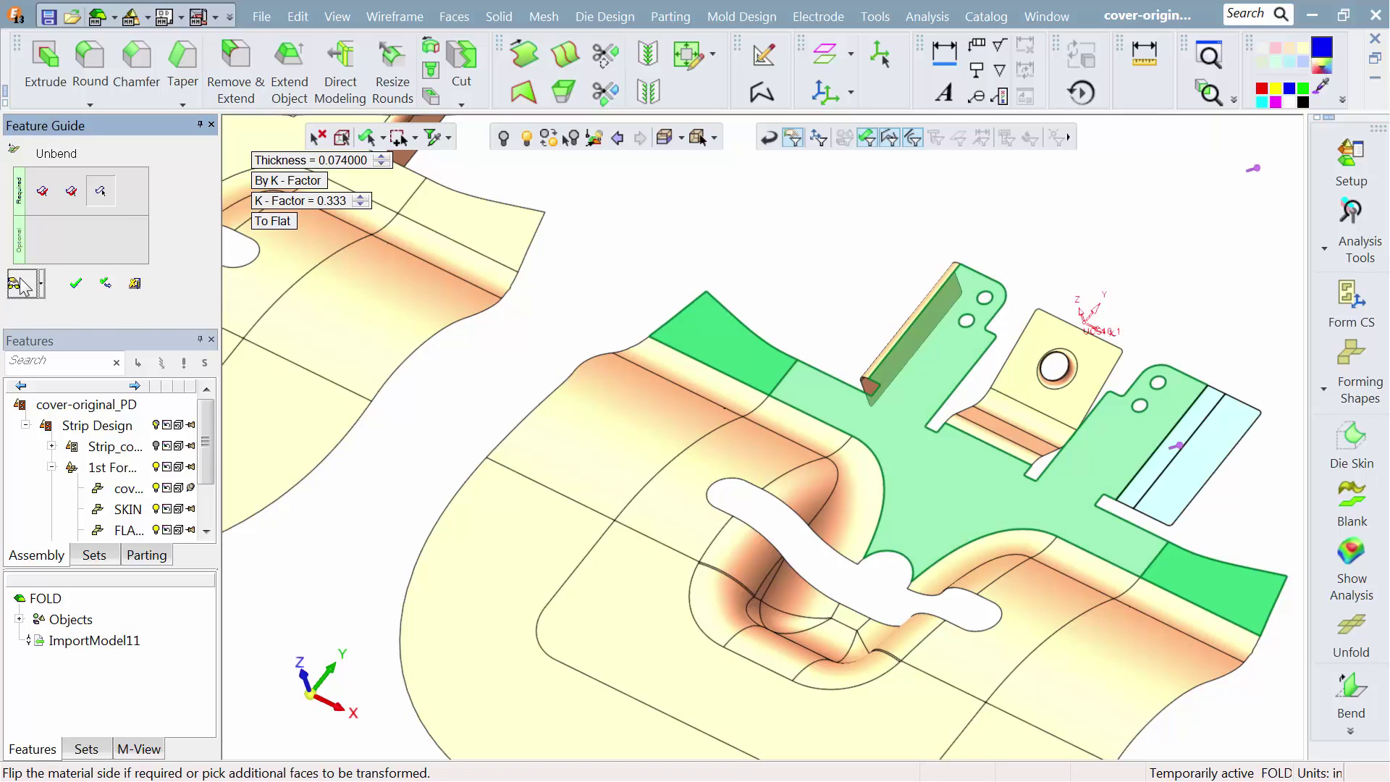
pyautogui.click(105, 283)
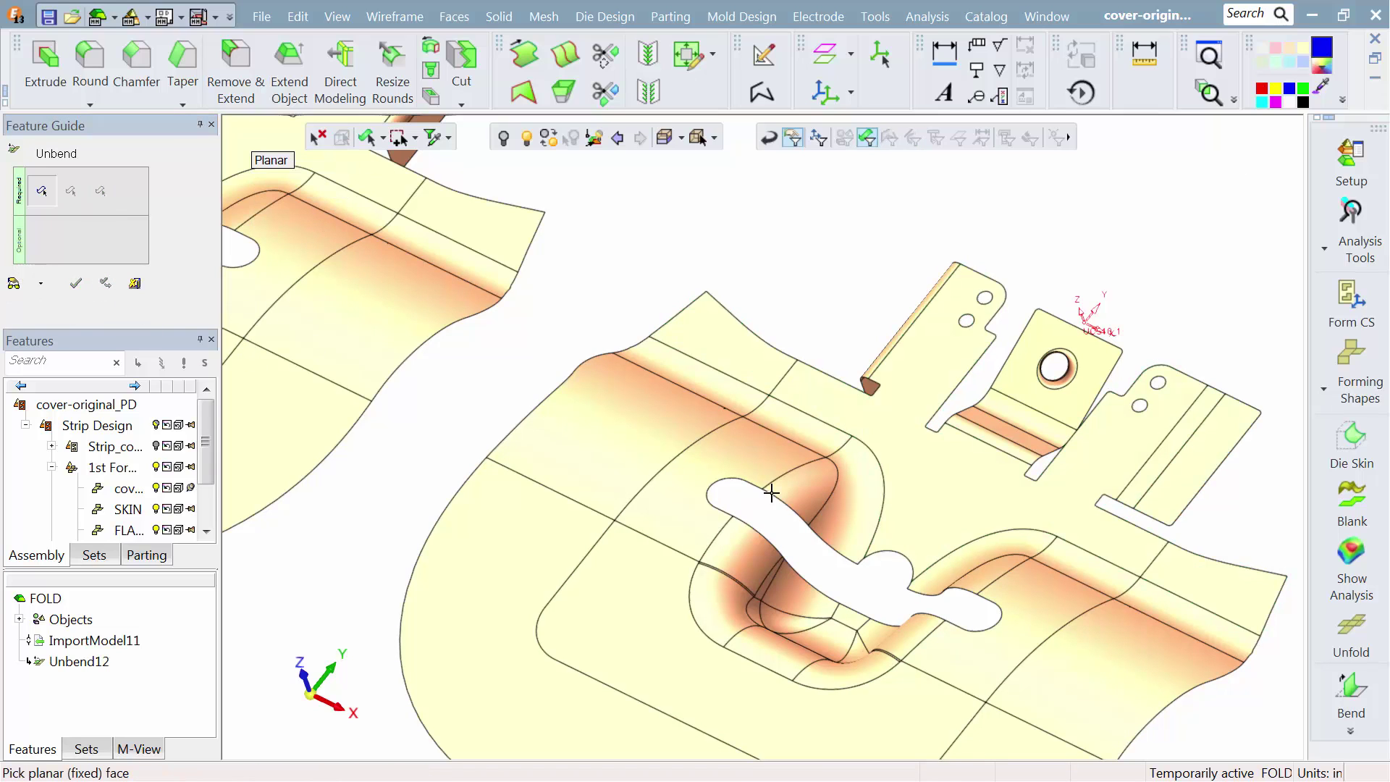
pyautogui.click(898, 387)
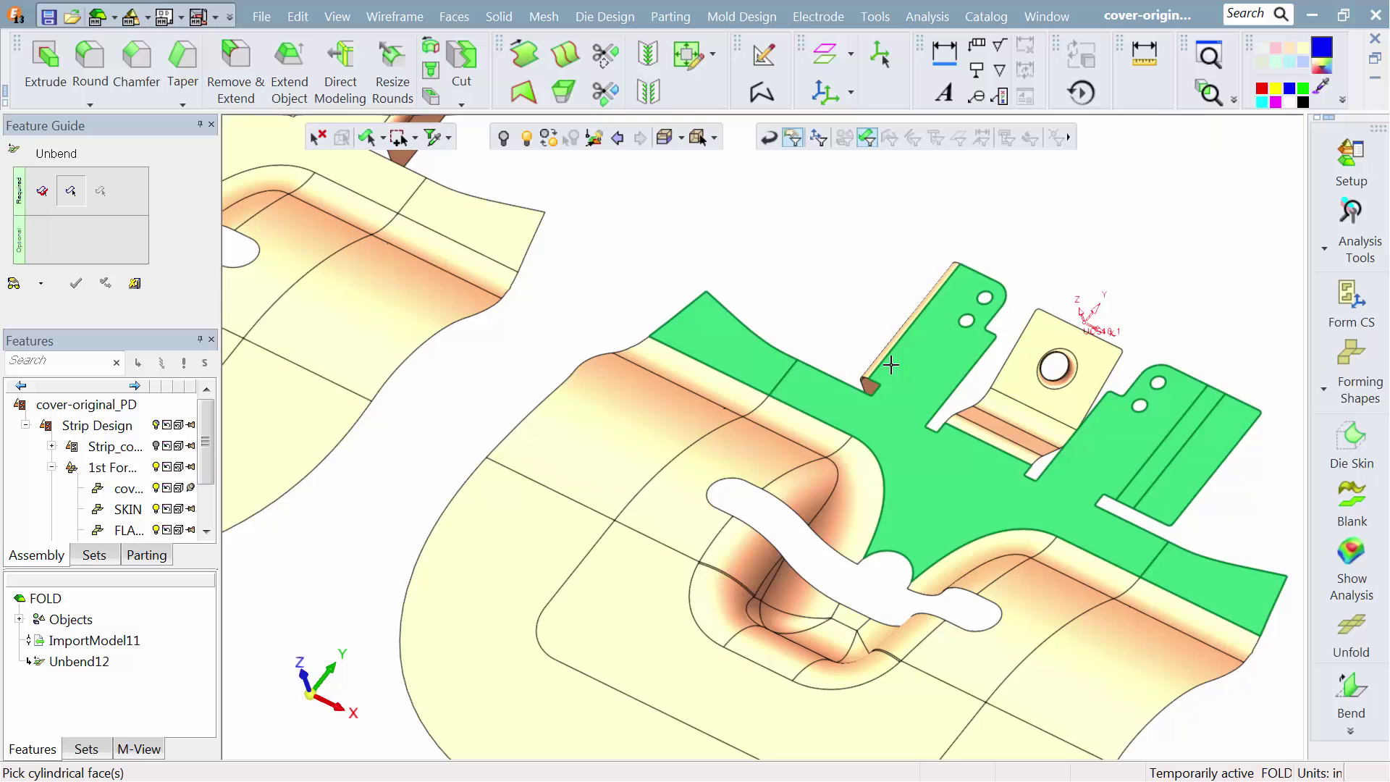
pyautogui.click(883, 353)
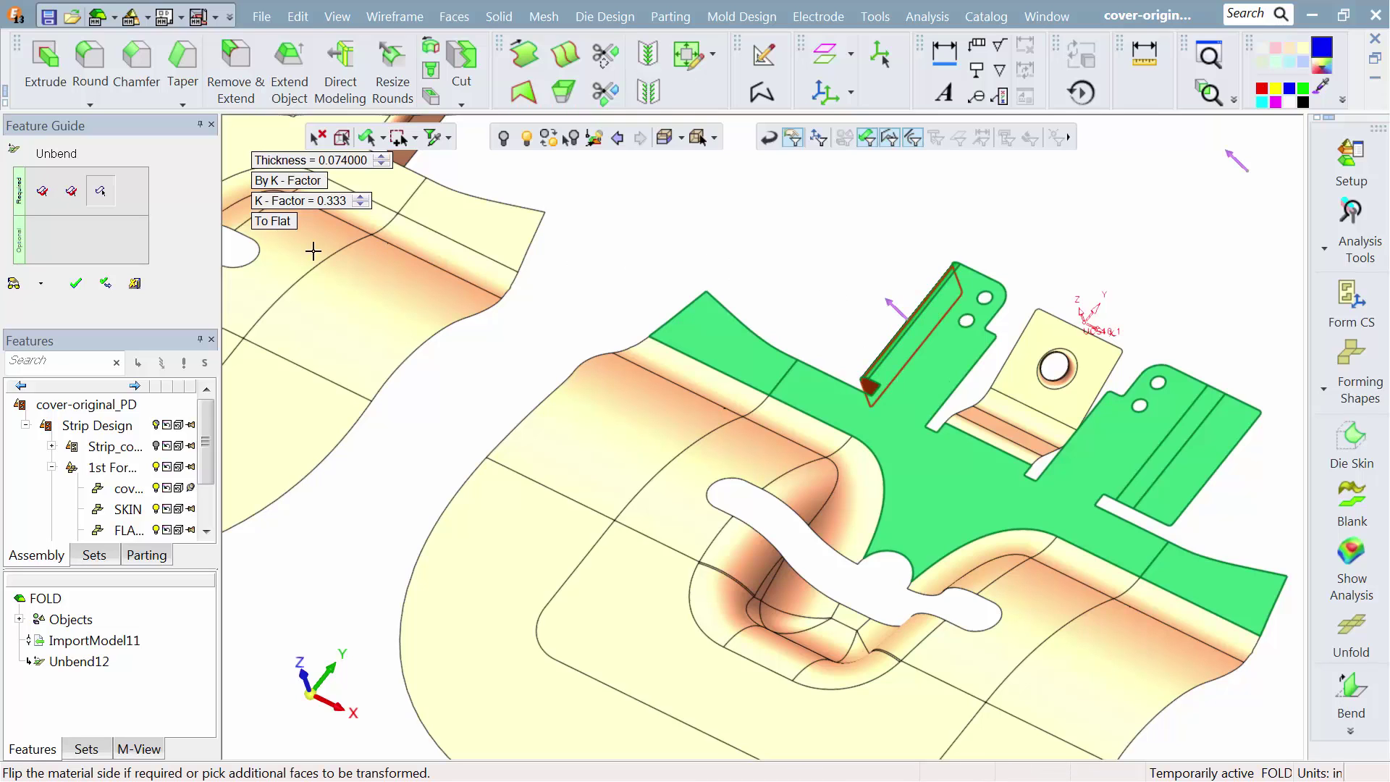
# Apply the unbend to the left tab.
pyautogui.click(69, 284)
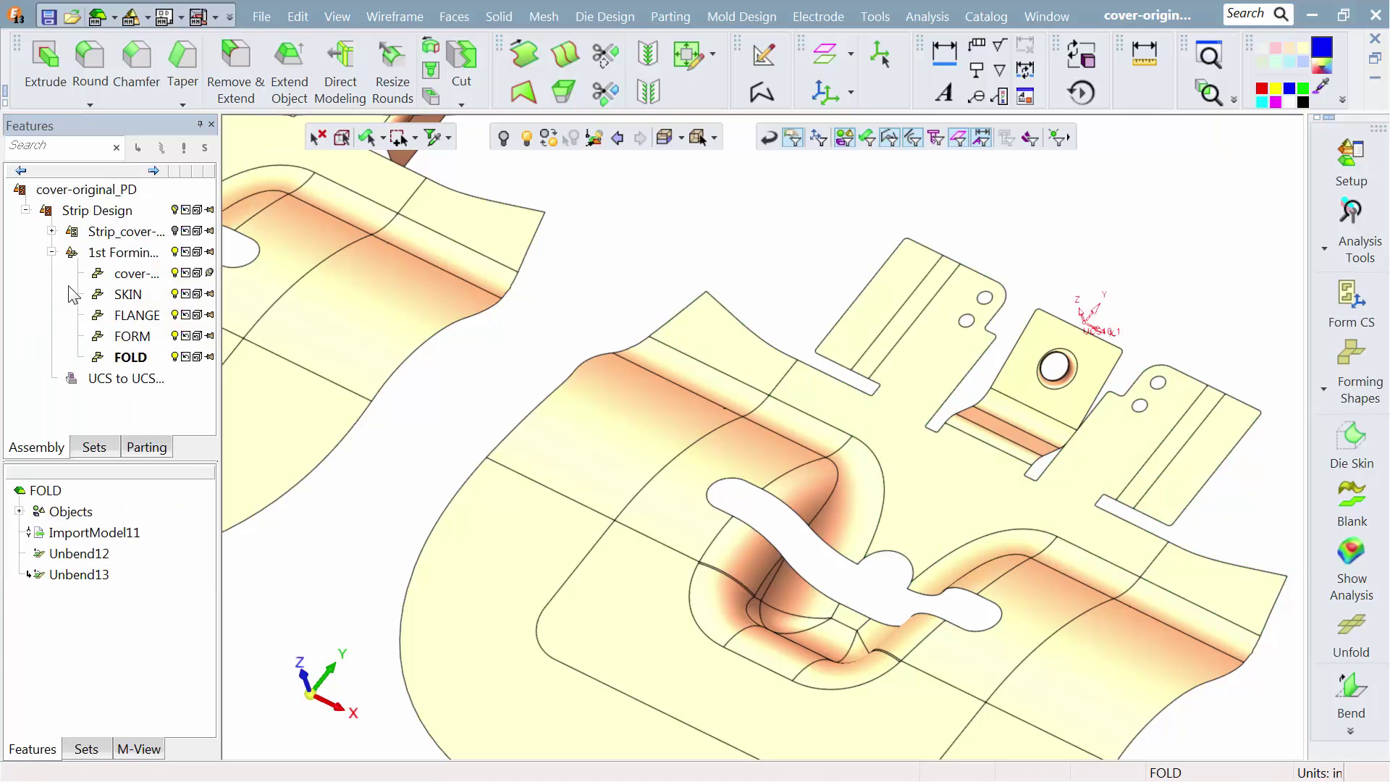
pyautogui.scroll(-5, 685, 336)
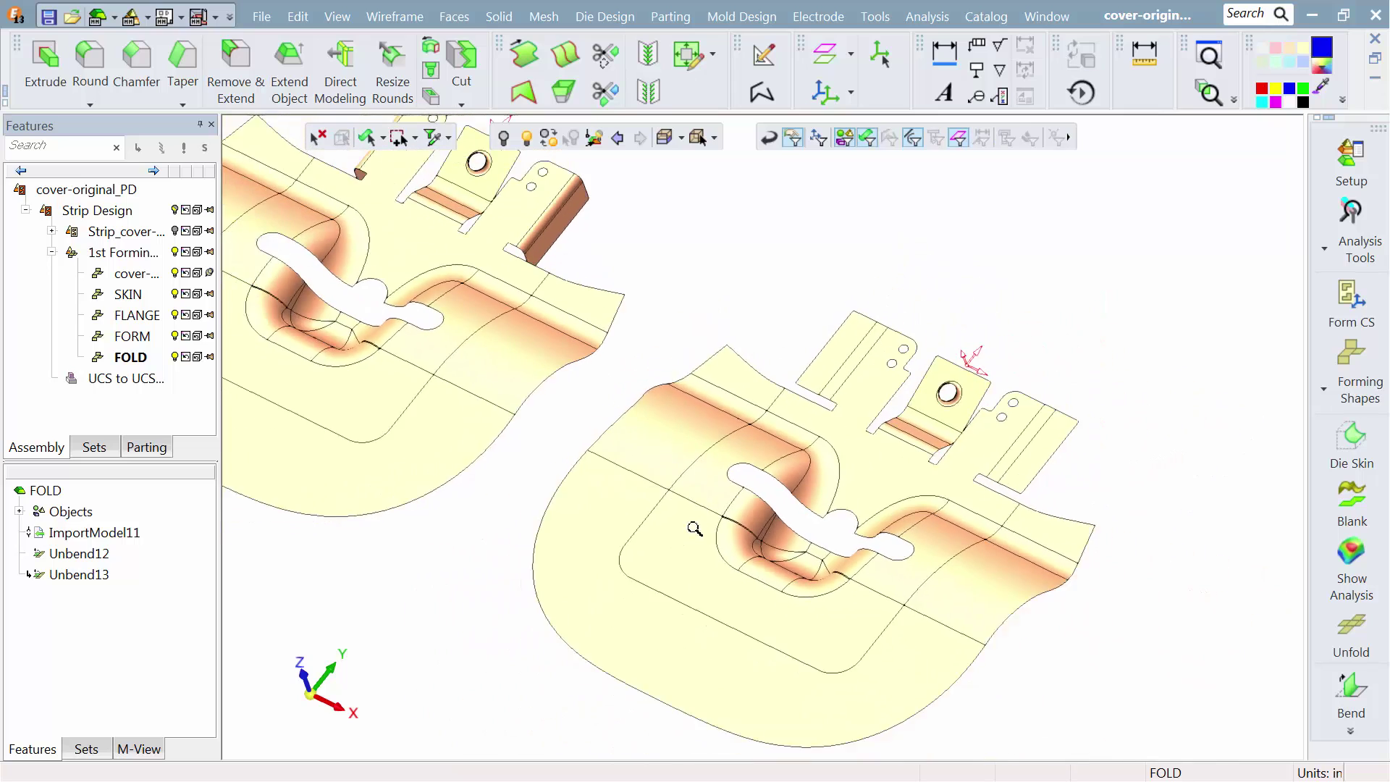
pyautogui.scroll(5, 732, 490)
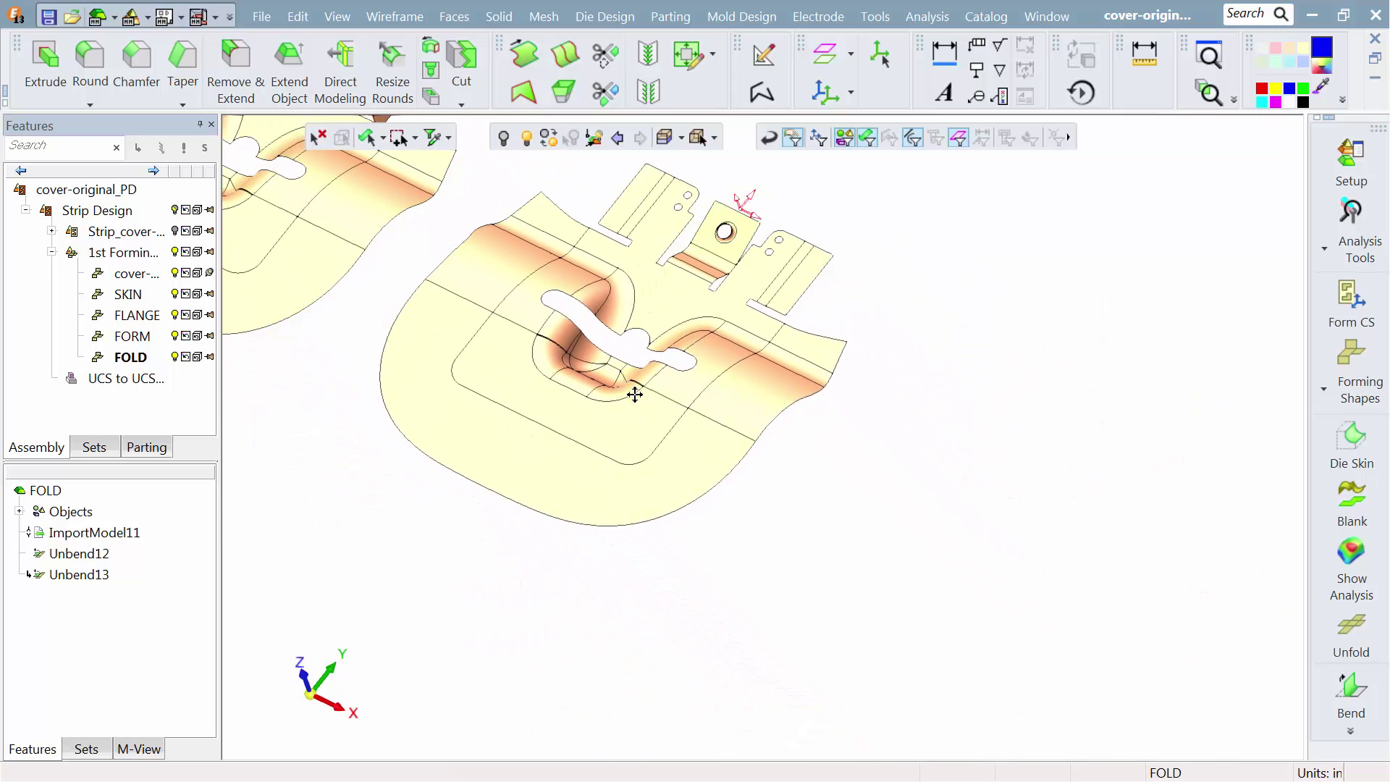
# Add a TAB station copied from the FOLD part, one progression further along.
pyautogui.click(1348, 376)
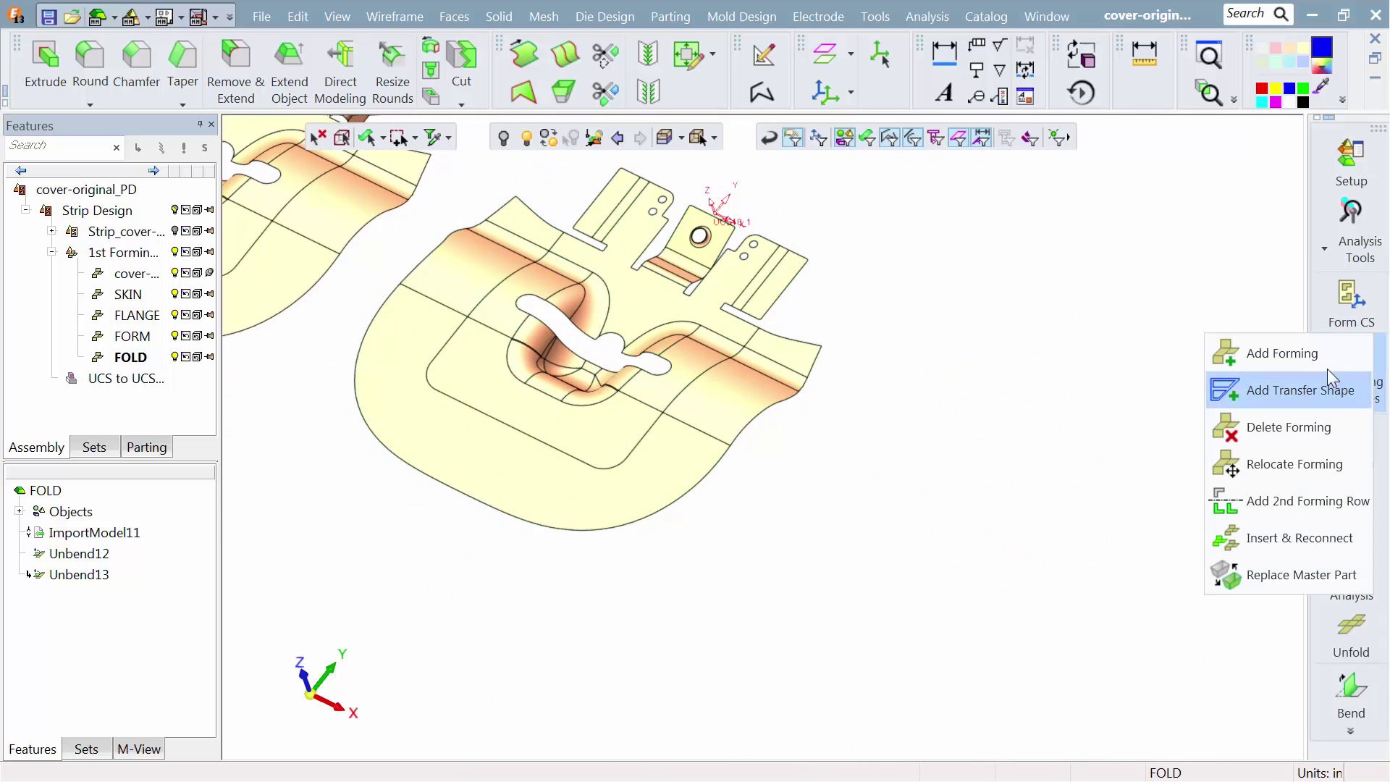
pyautogui.click(1252, 351)
pyautogui.click(744, 352)
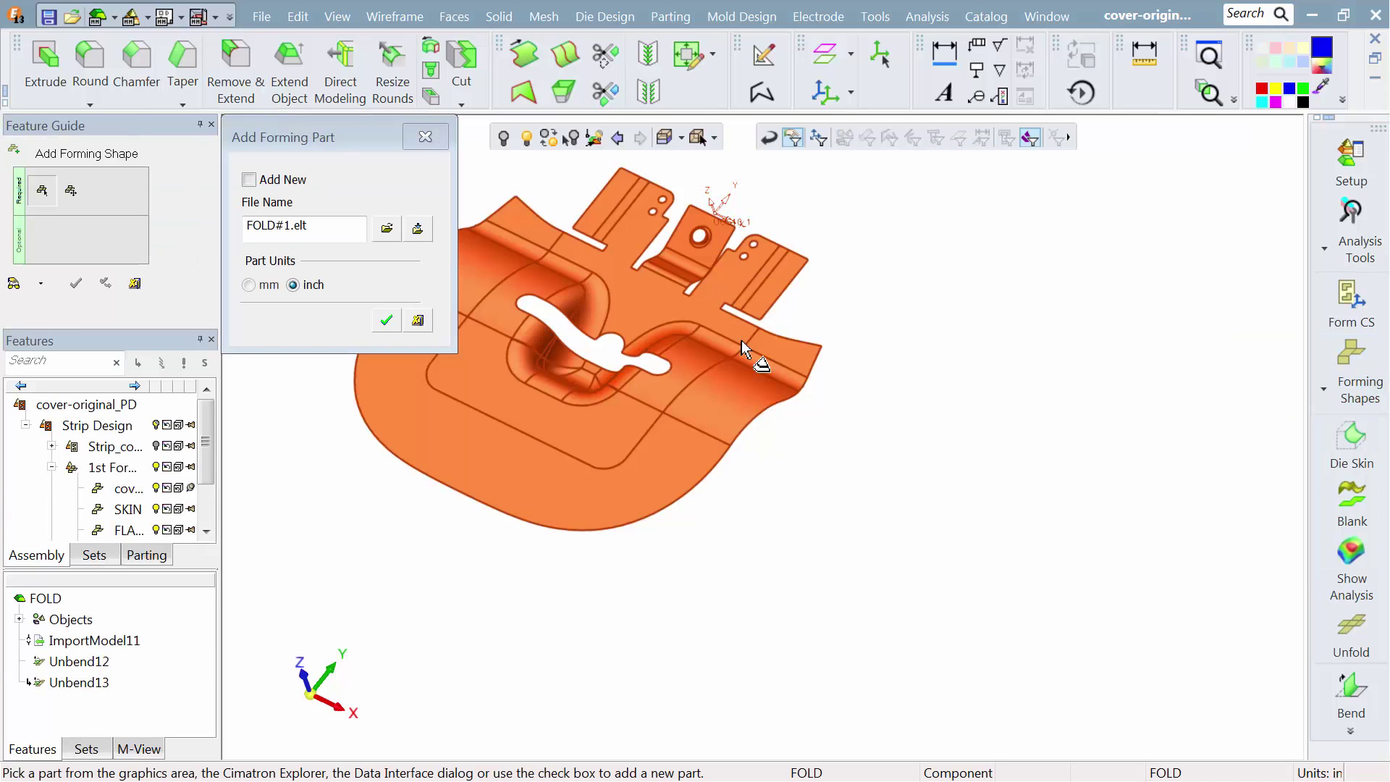
pyautogui.moveTo(351, 237); pyautogui.dragTo(233, 214)
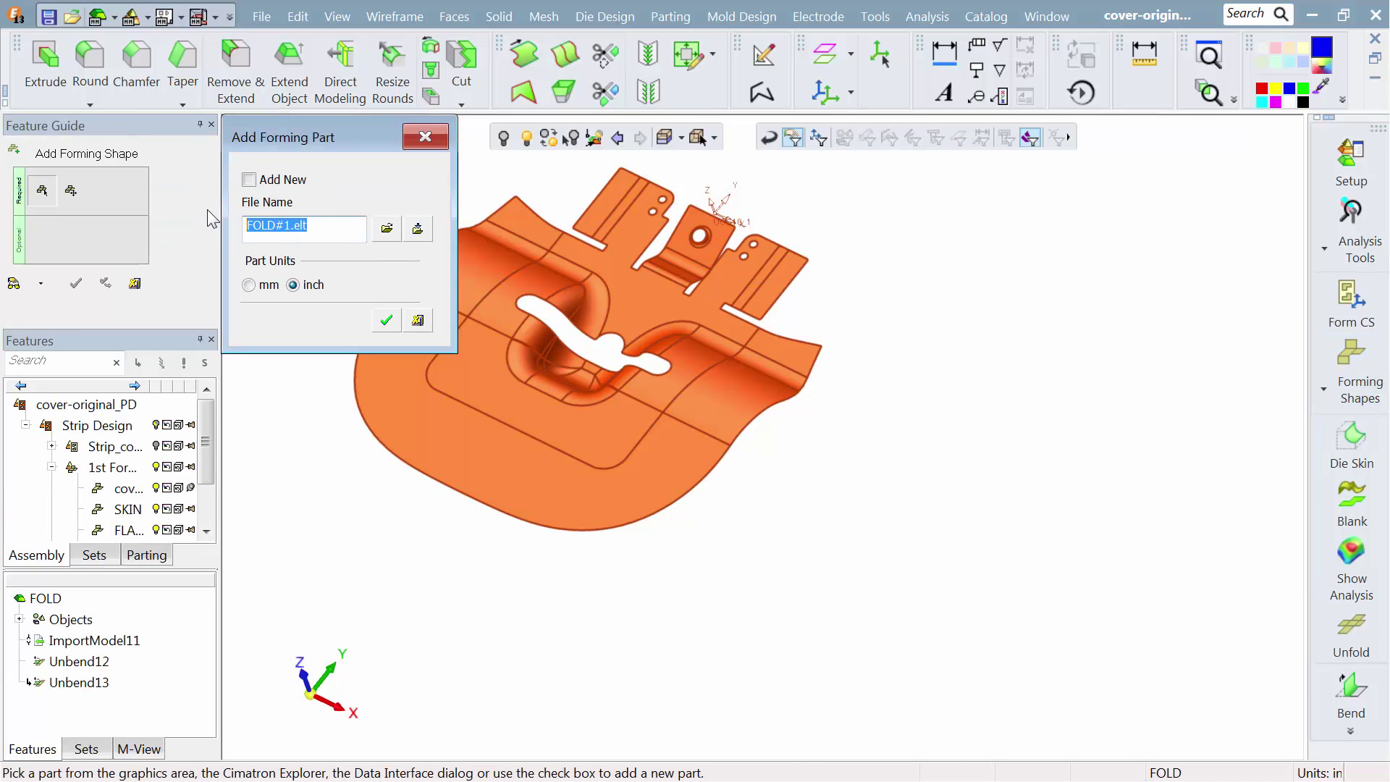
pyautogui.write('TAB')
pyautogui.click(385, 321)
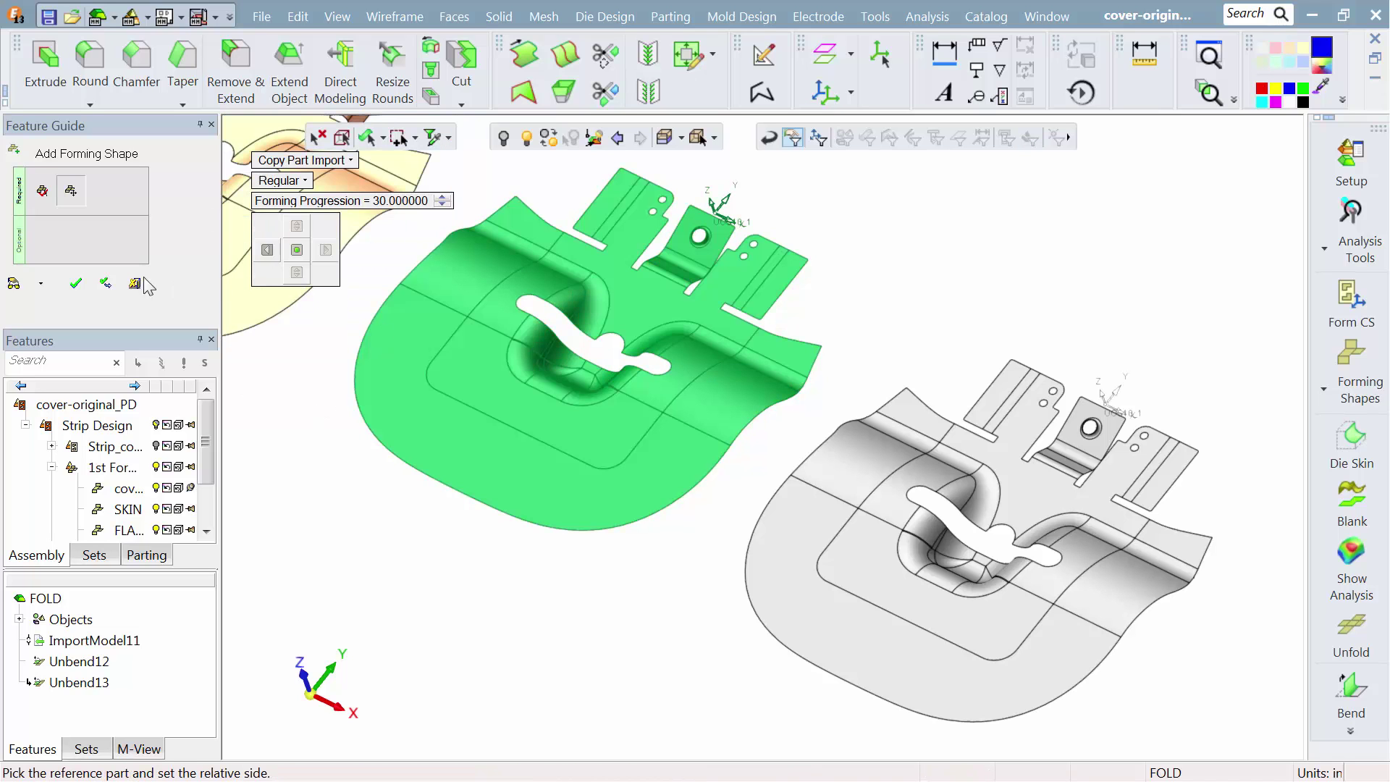
pyautogui.click(76, 283)
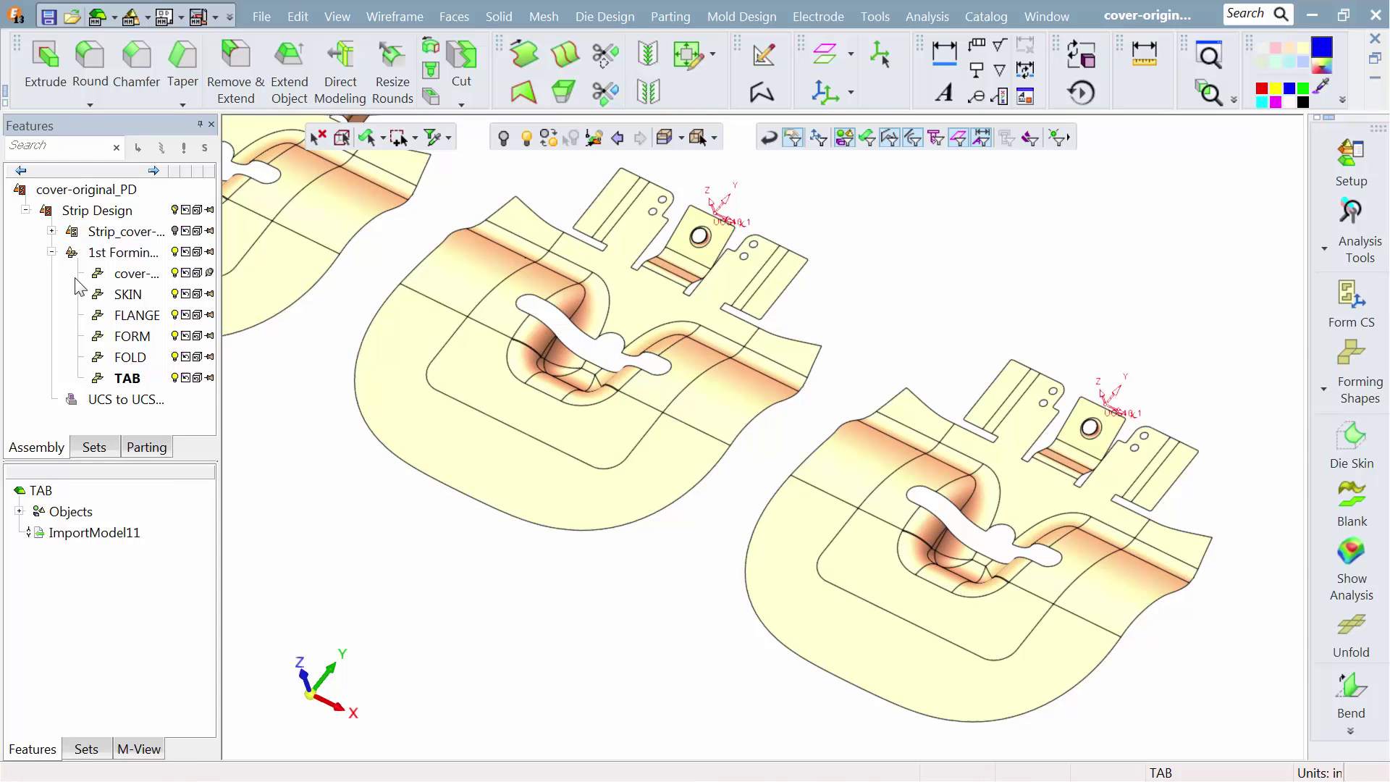
# Local-blank the TAB station's tab faces in HSLA 350 at 0.074, carrying the hole's rounded edge.
pyautogui.moveTo(859, 511); pyautogui.dragTo(666, 443, button='middle')
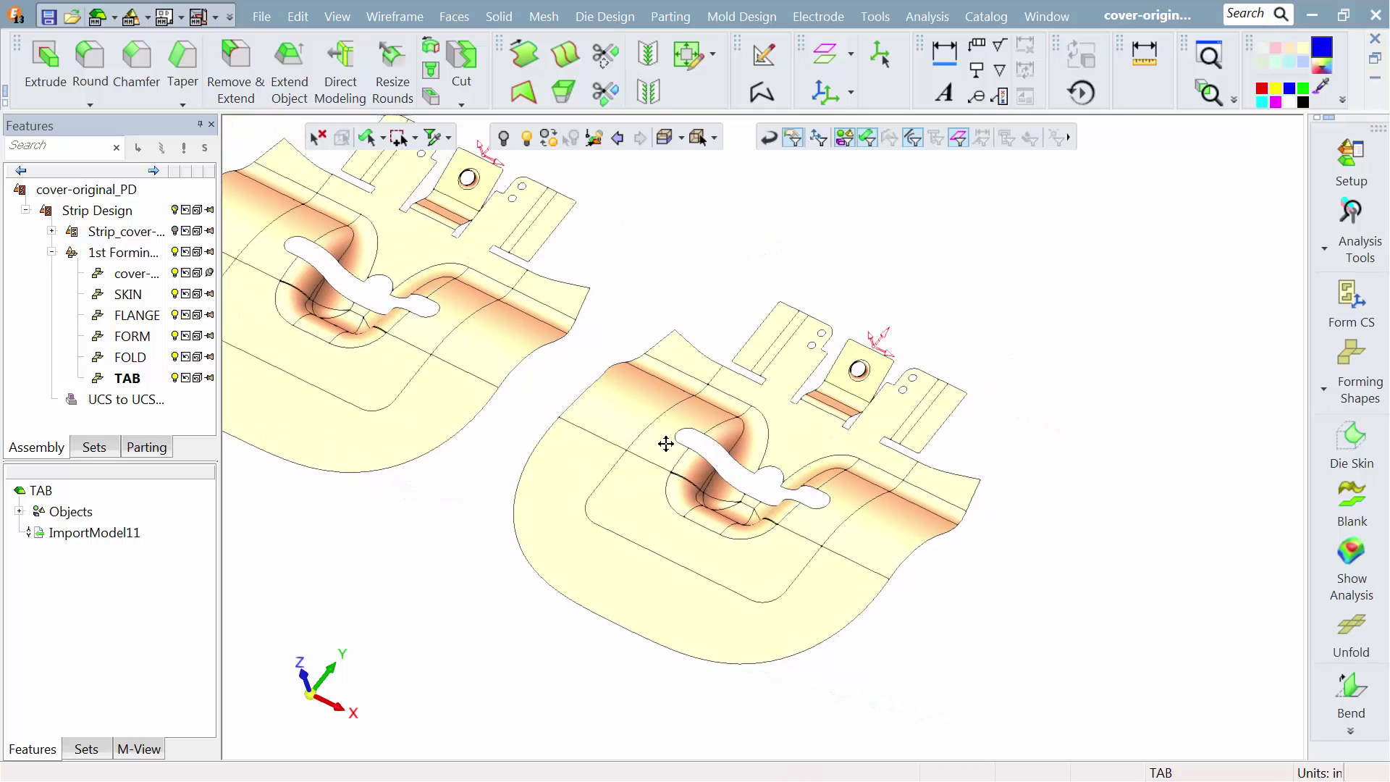
pyautogui.scroll(5, 736, 428)
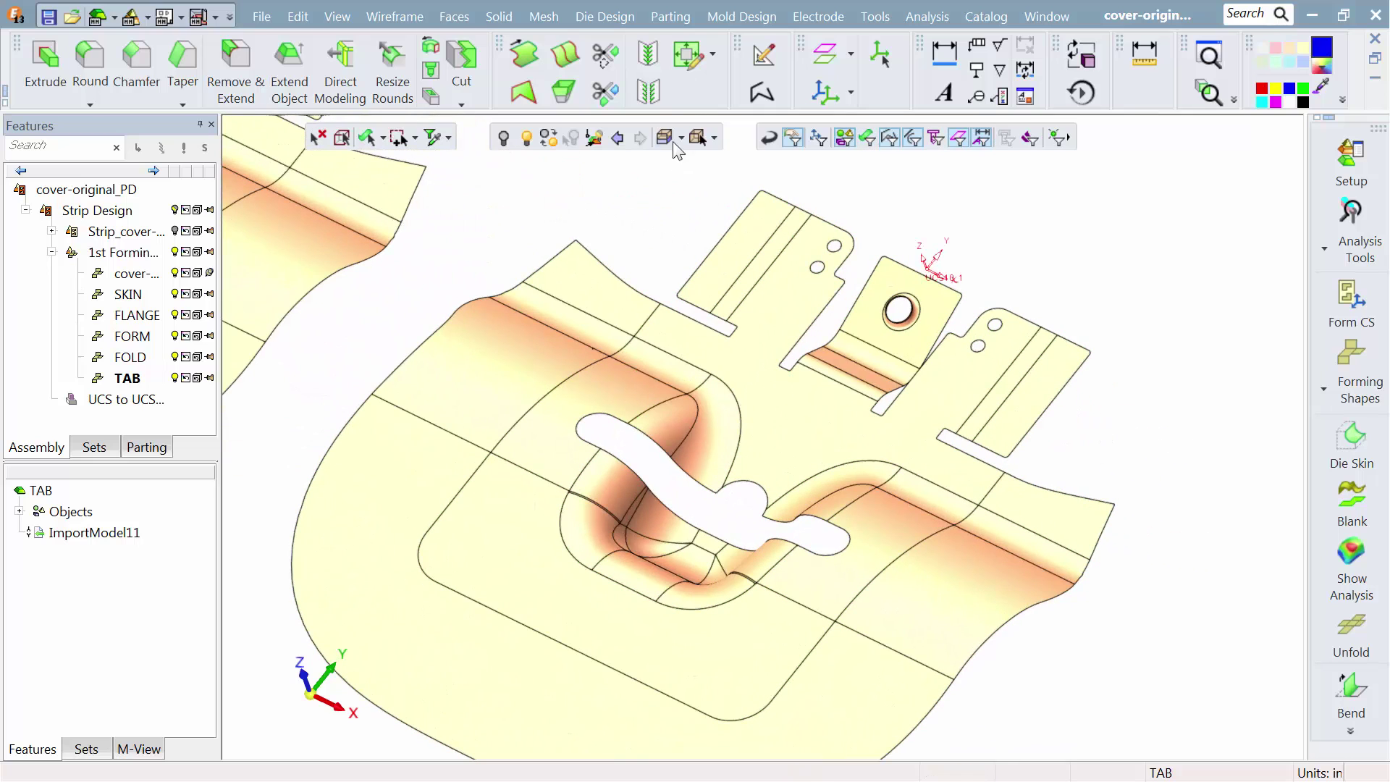
pyautogui.click(629, 23)
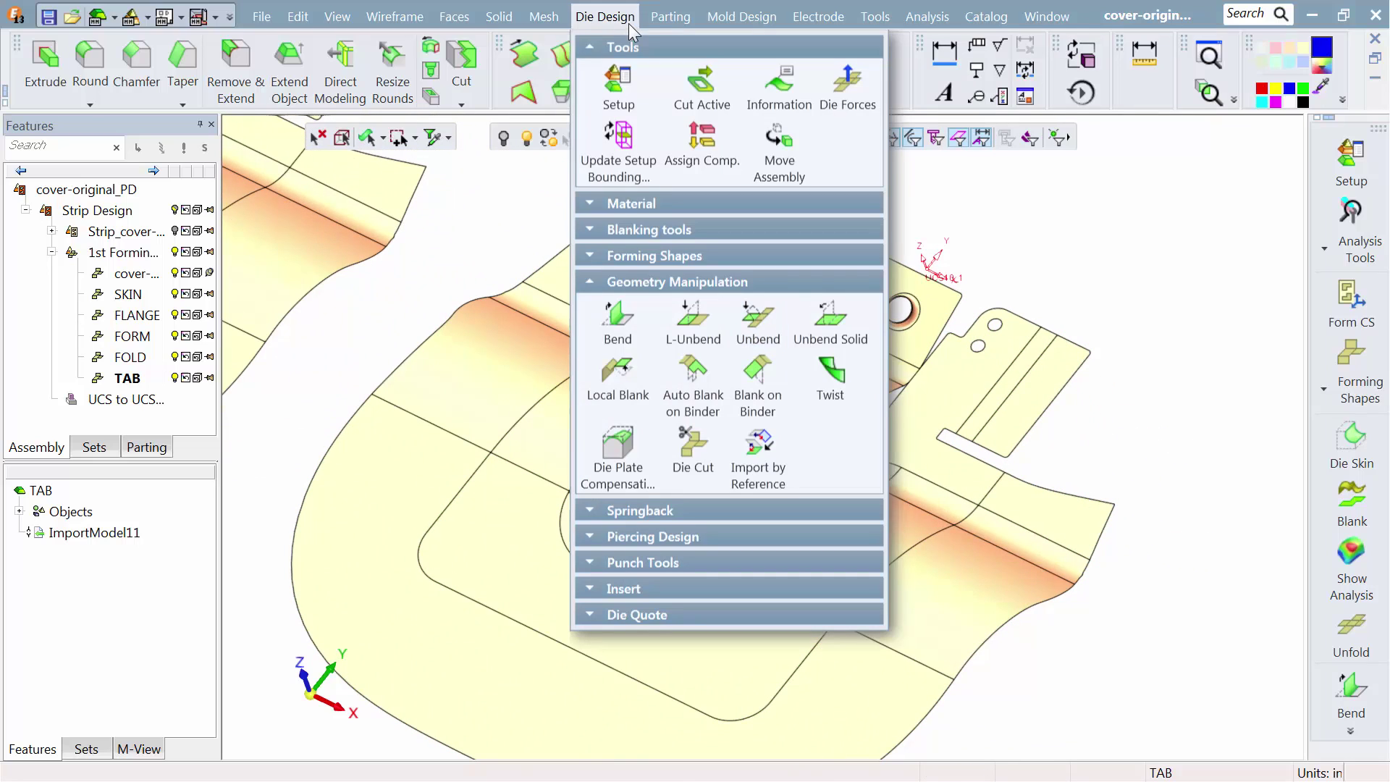
pyautogui.click(616, 370)
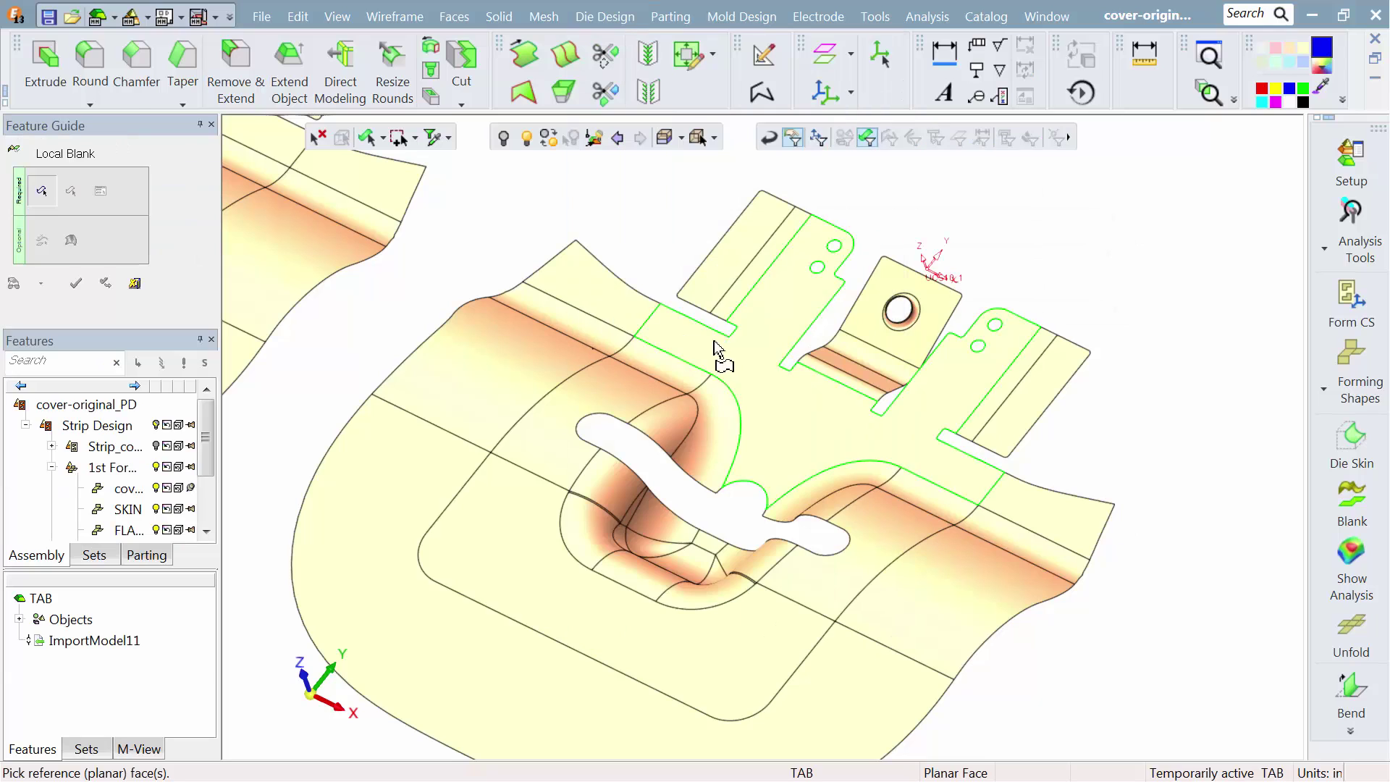
pyautogui.click(797, 387)
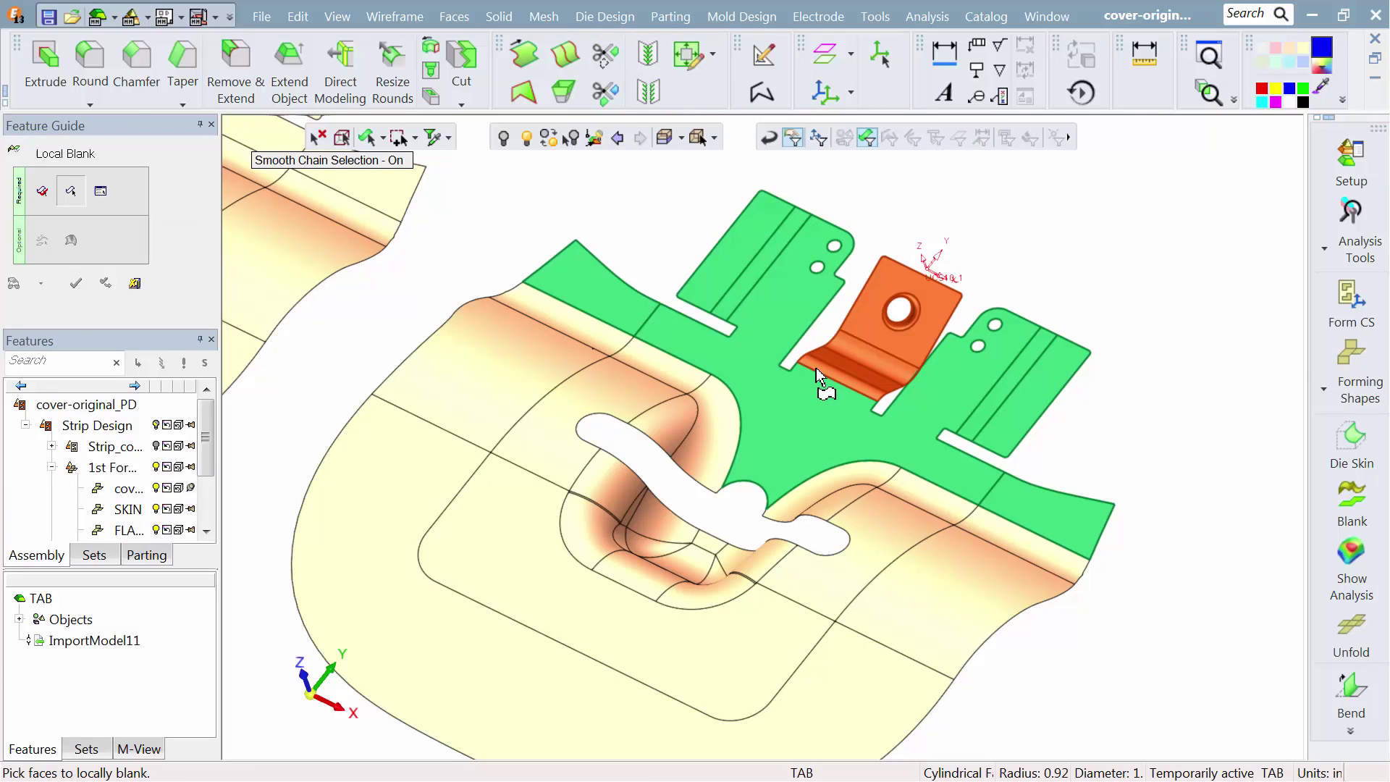
pyautogui.middleClick(318, 287)
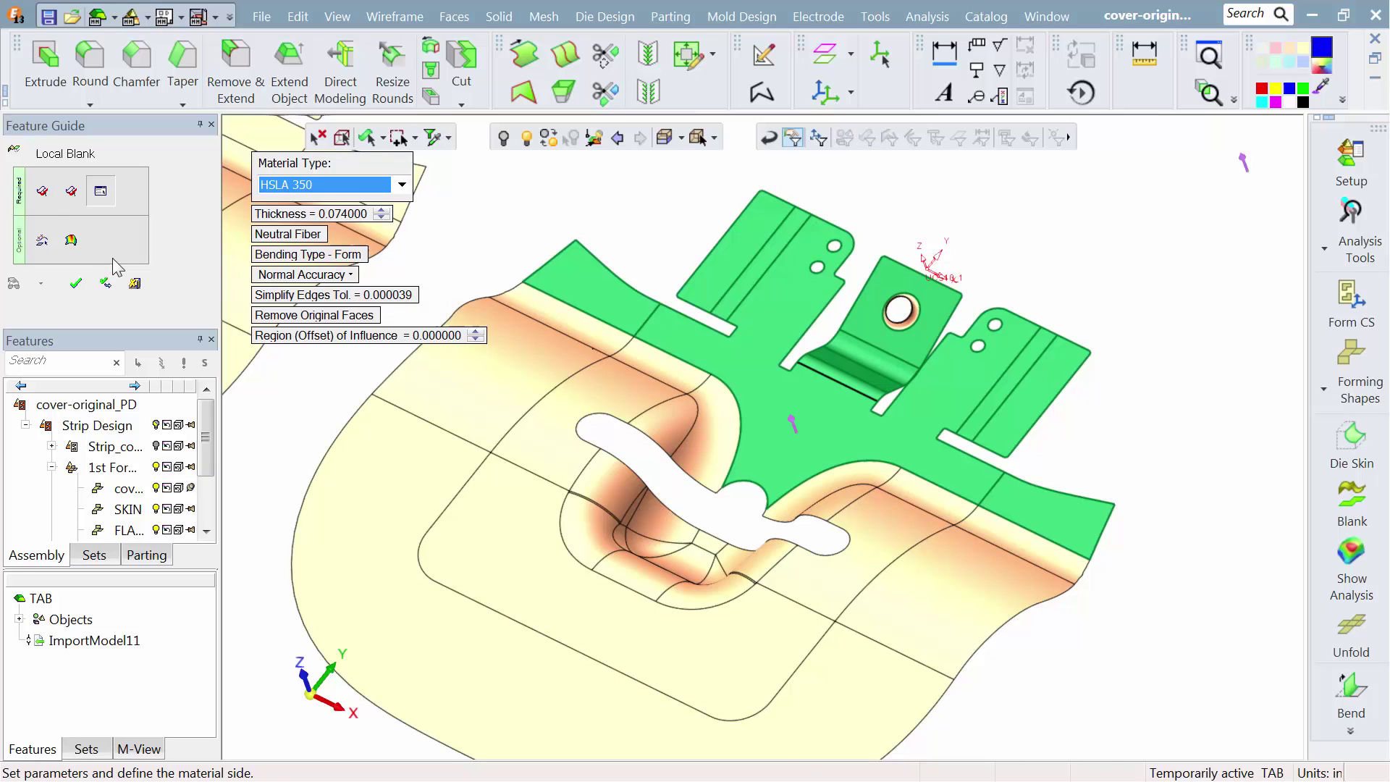
pyautogui.click(42, 242)
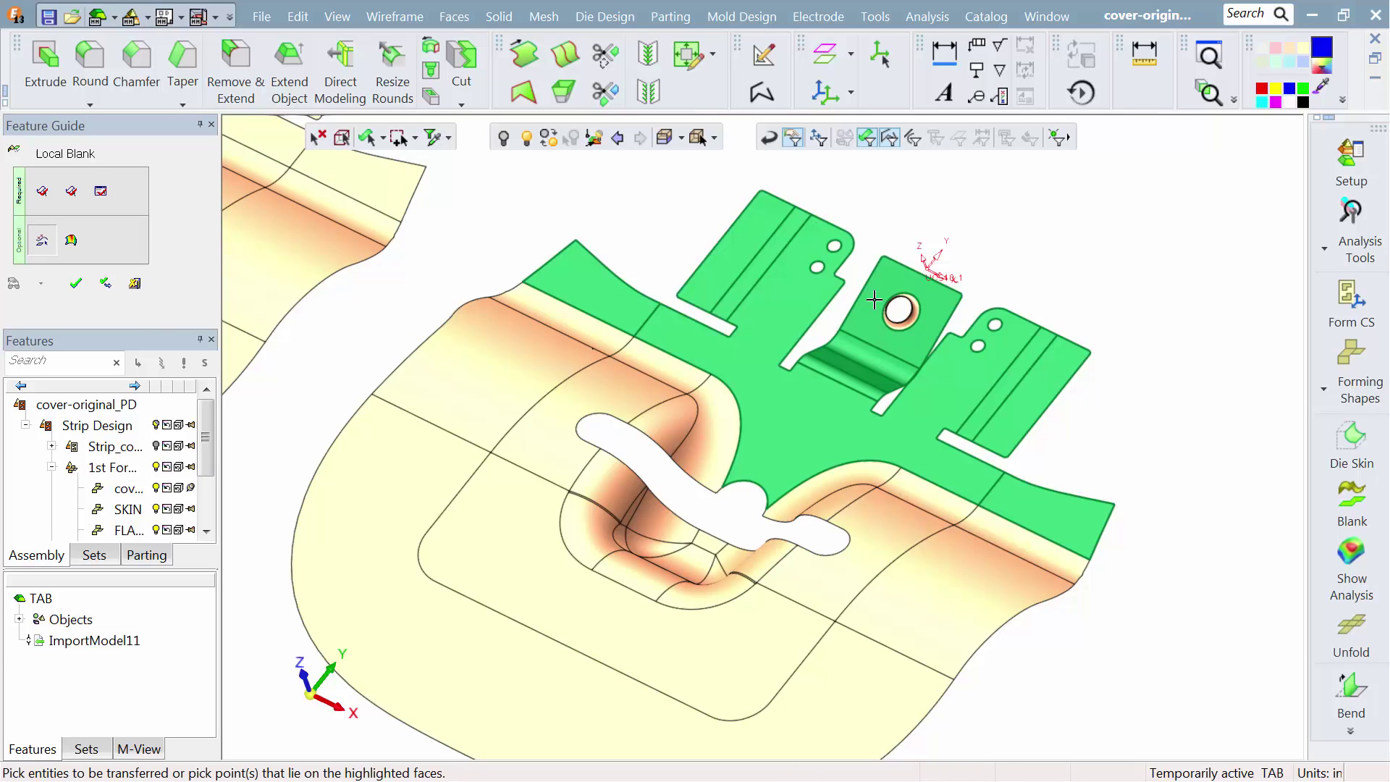
pyautogui.click(901, 324)
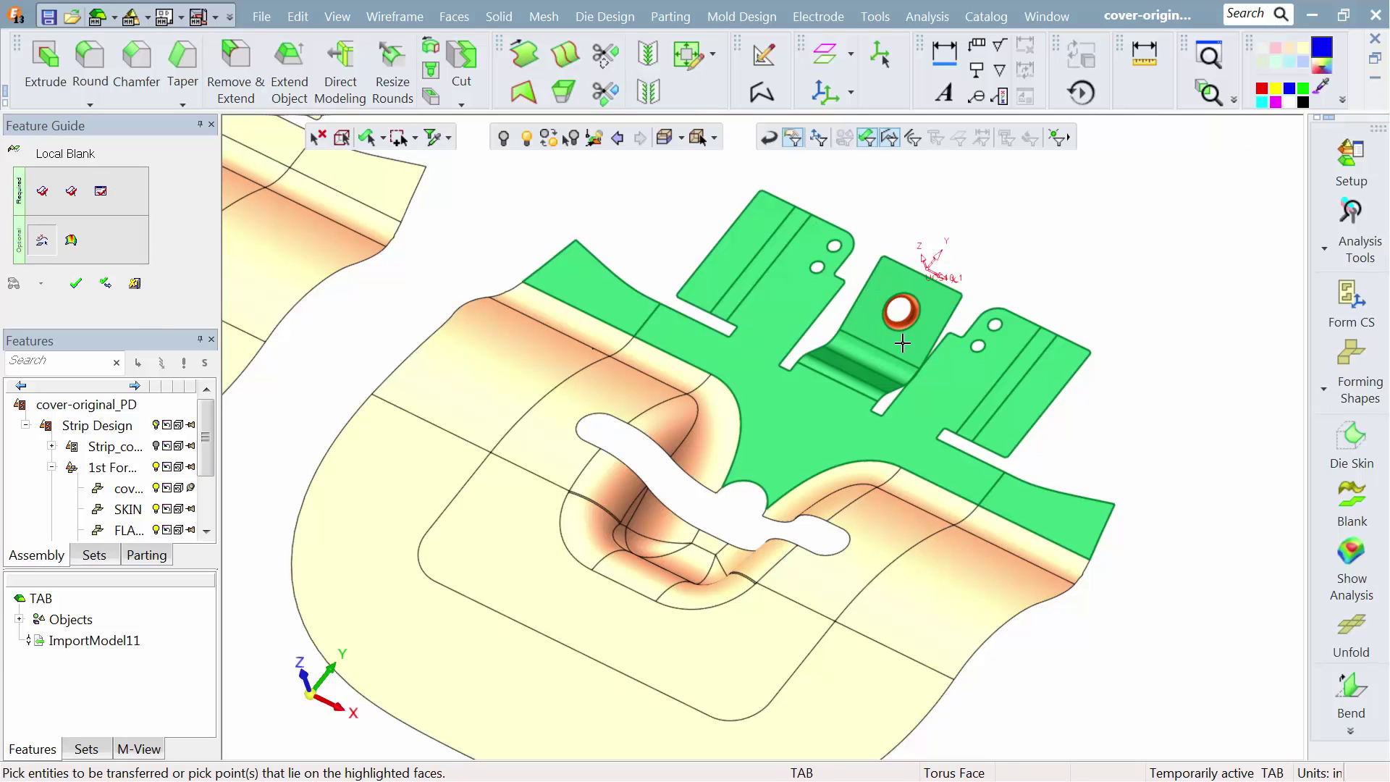
pyautogui.click(76, 284)
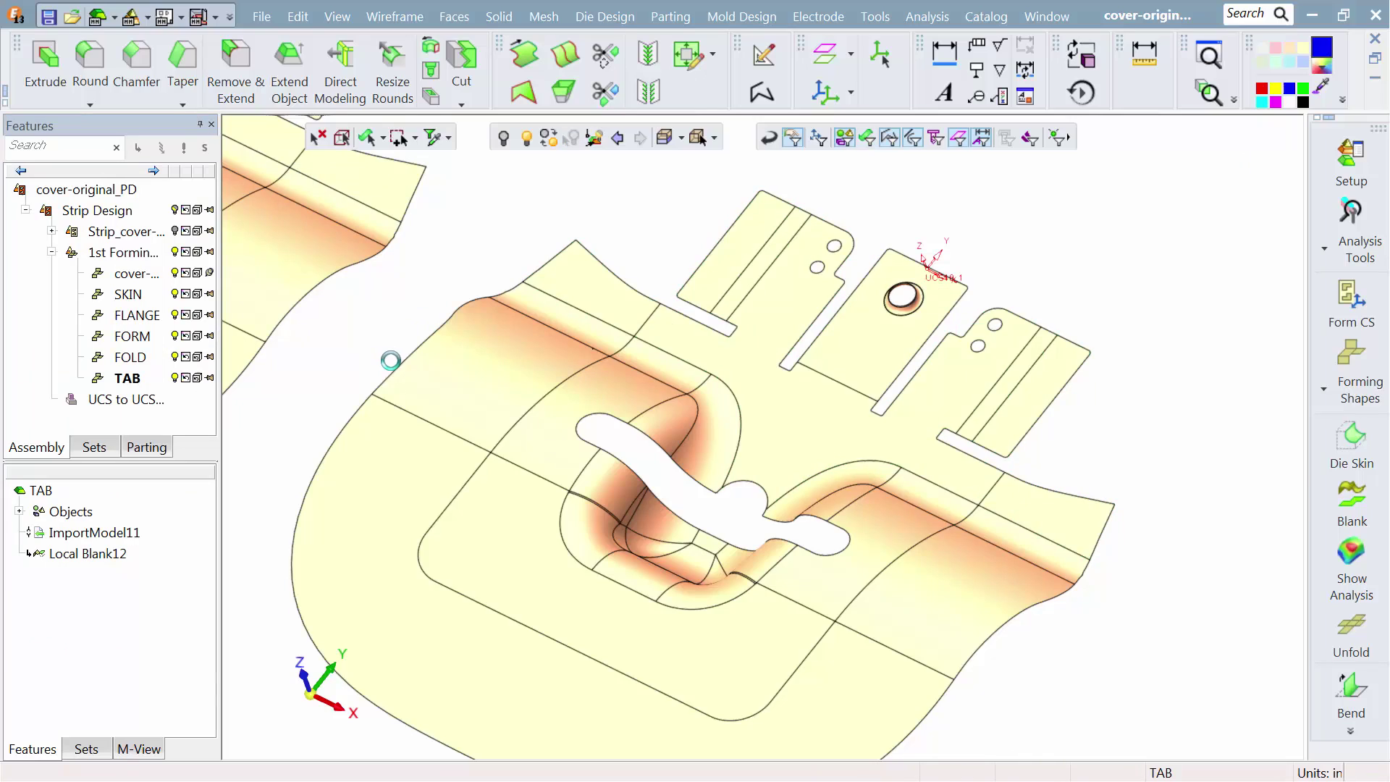
# Orbit and pan the view to inspect the flattened tab.
pyautogui.scroll(3, 838, 403)
pyautogui.scroll(-2, 858, 296)
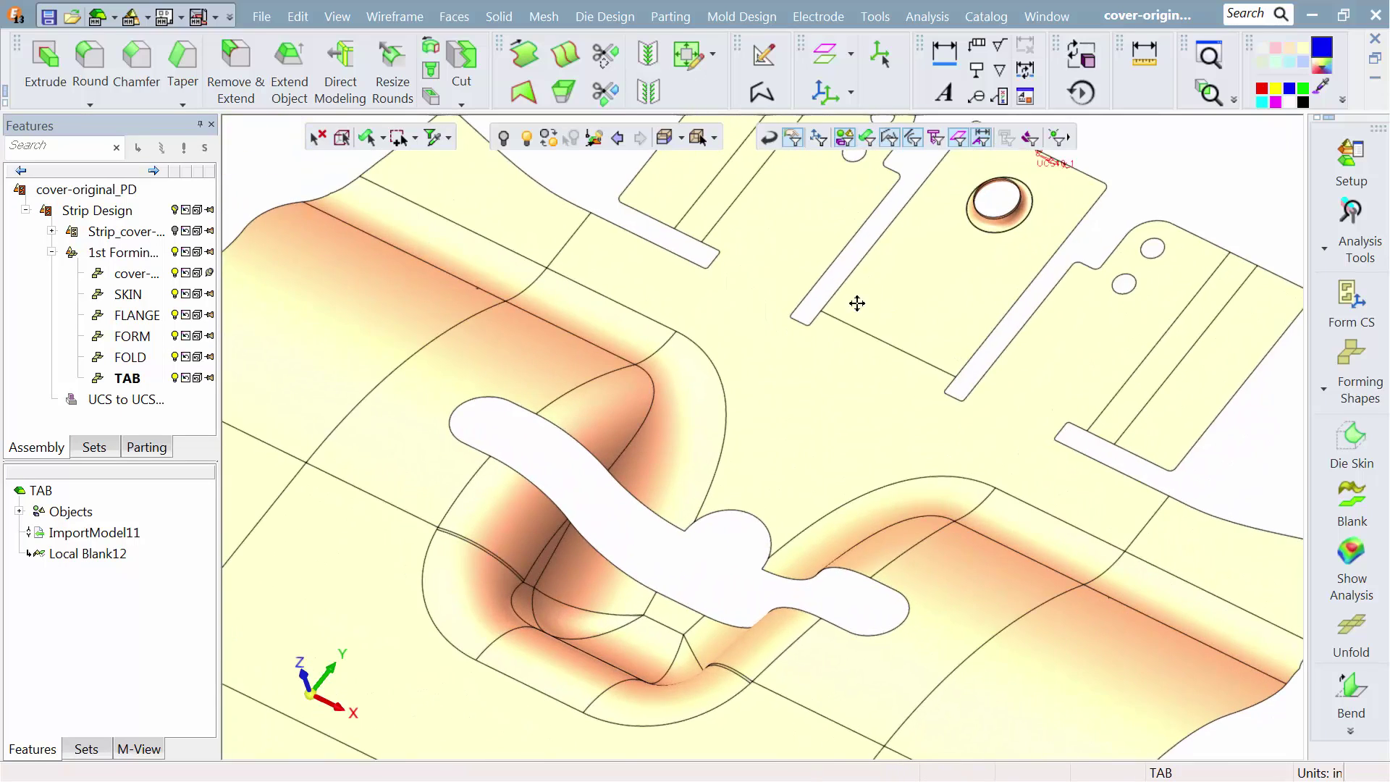
pyautogui.moveTo(853, 301)
pyautogui.mouseDown(button='middle')
pyautogui.moveTo(717, 372)
pyautogui.moveTo(770, 351)
pyautogui.moveTo(761, 293)
pyautogui.moveTo(752, 344)
pyautogui.moveTo(769, 379)
pyautogui.moveTo(765, 298)
pyautogui.mouseUp(button='middle')
pyautogui.scroll(-1, 752, 498)
pyautogui.scroll(-2, 753, 498)
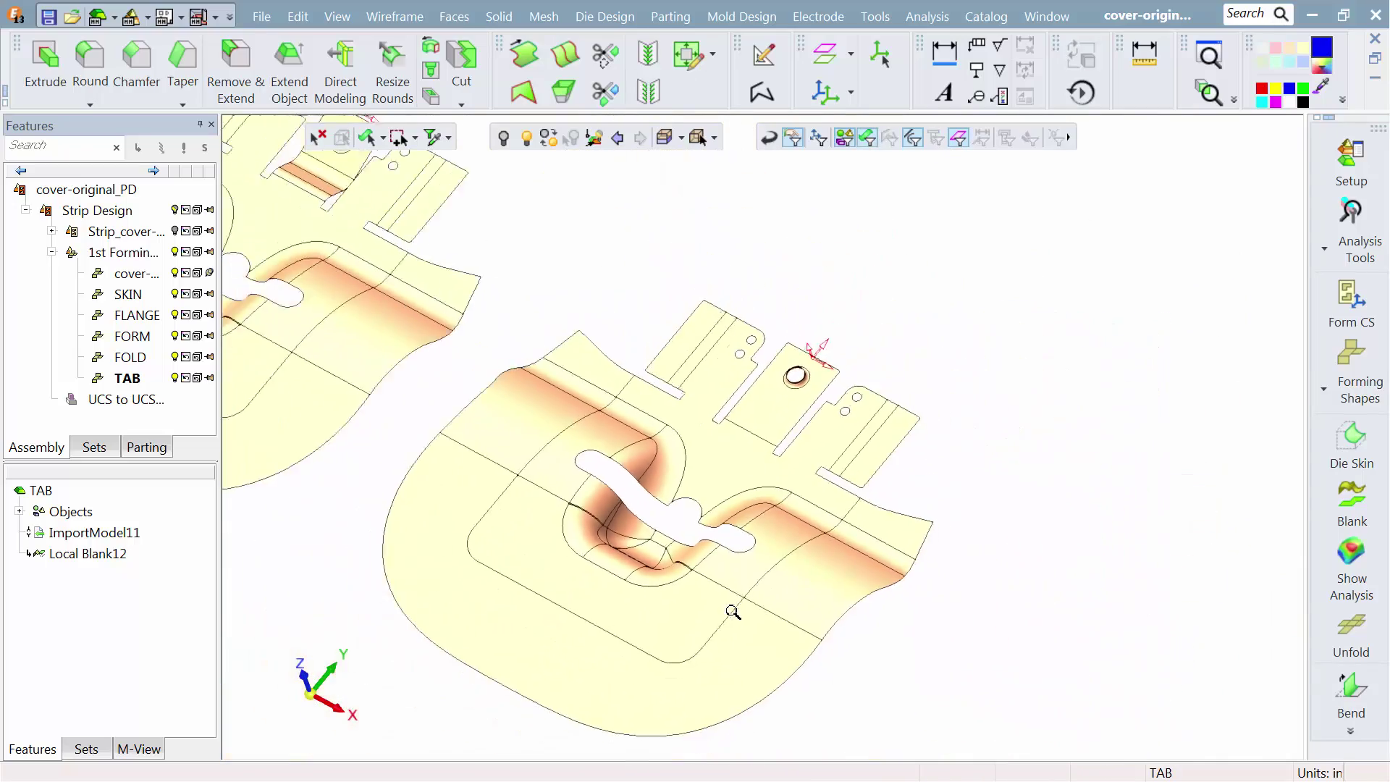
pyautogui.keyDown('ctrl'); pyautogui.moveTo(688, 505); pyautogui.dragTo(611, 388, button='middle'); pyautogui.keyUp('ctrl')
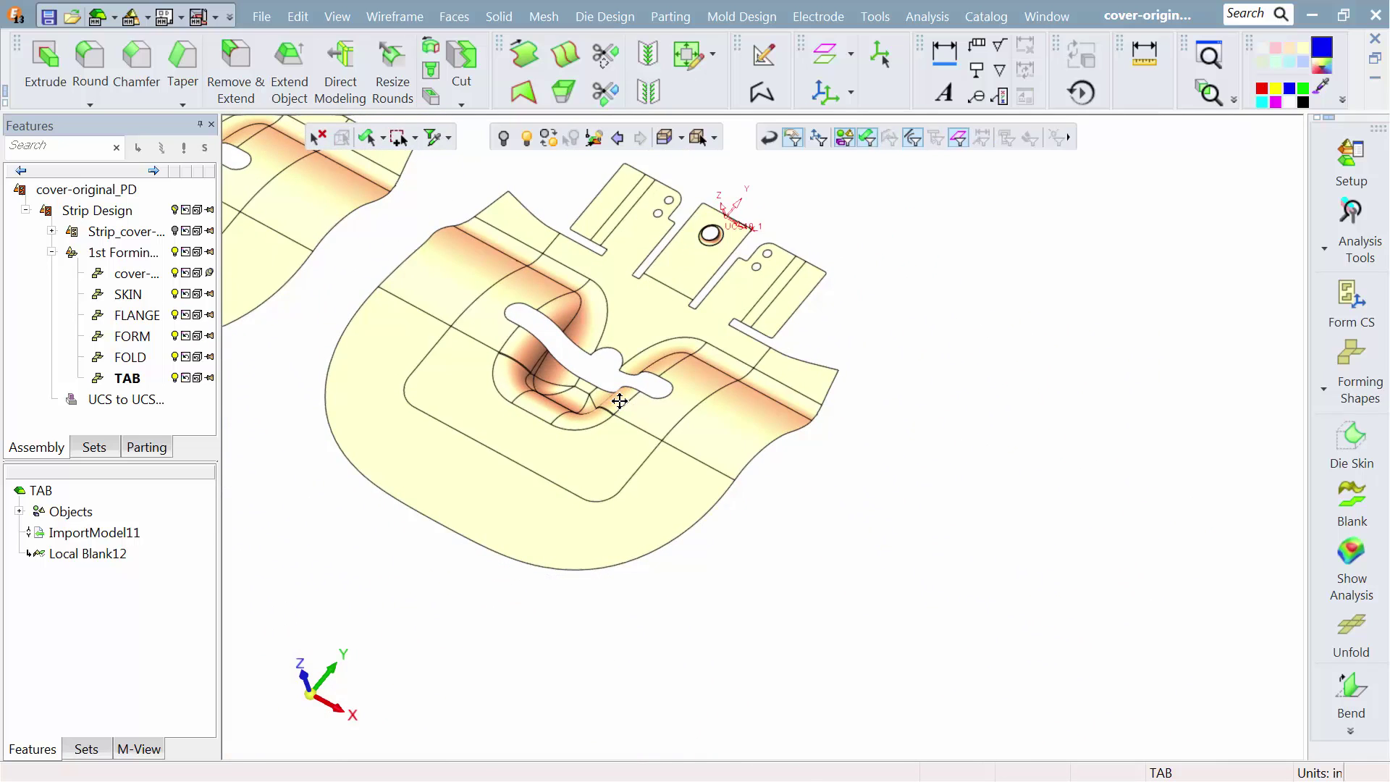
# Add a FLAT station copied from the TAB part, one progression further along.
pyautogui.click(1319, 374)
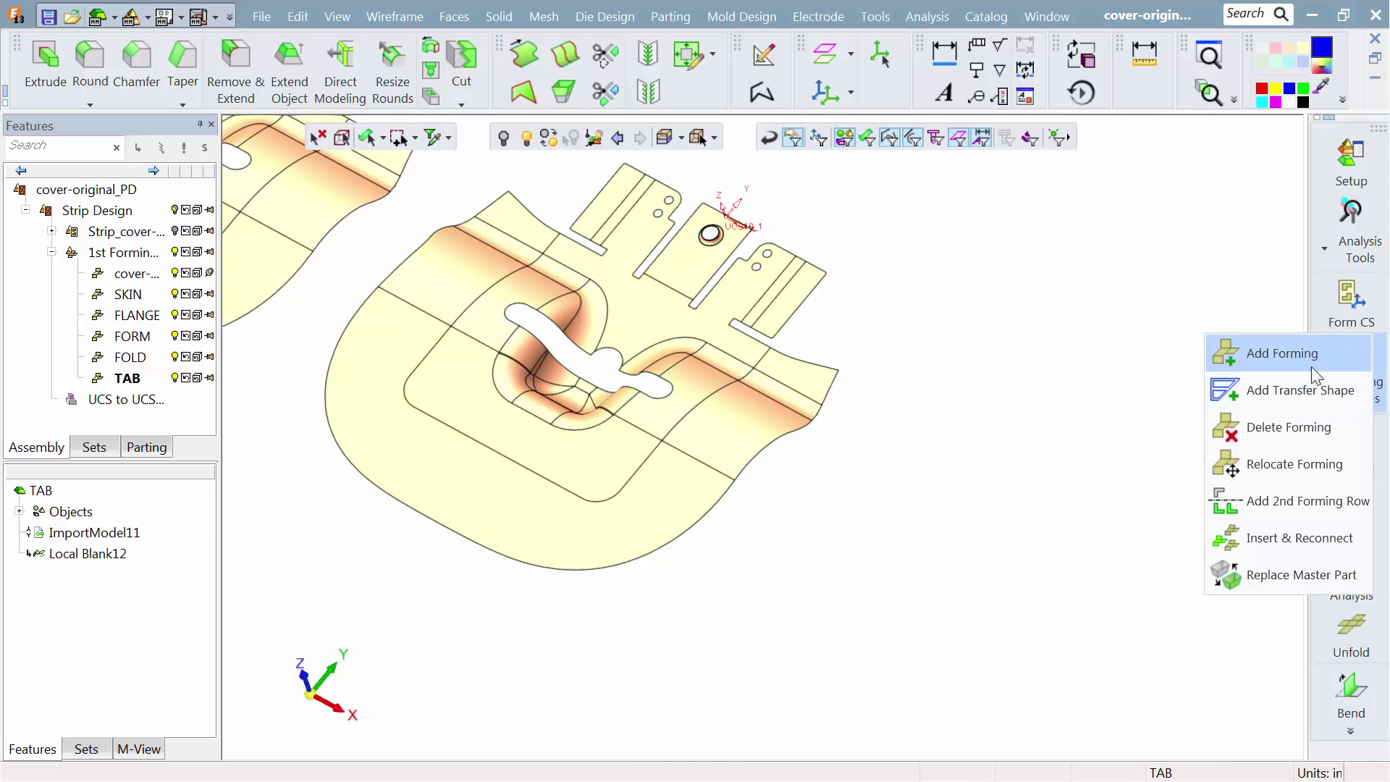
pyautogui.click(1292, 353)
pyautogui.click(755, 390)
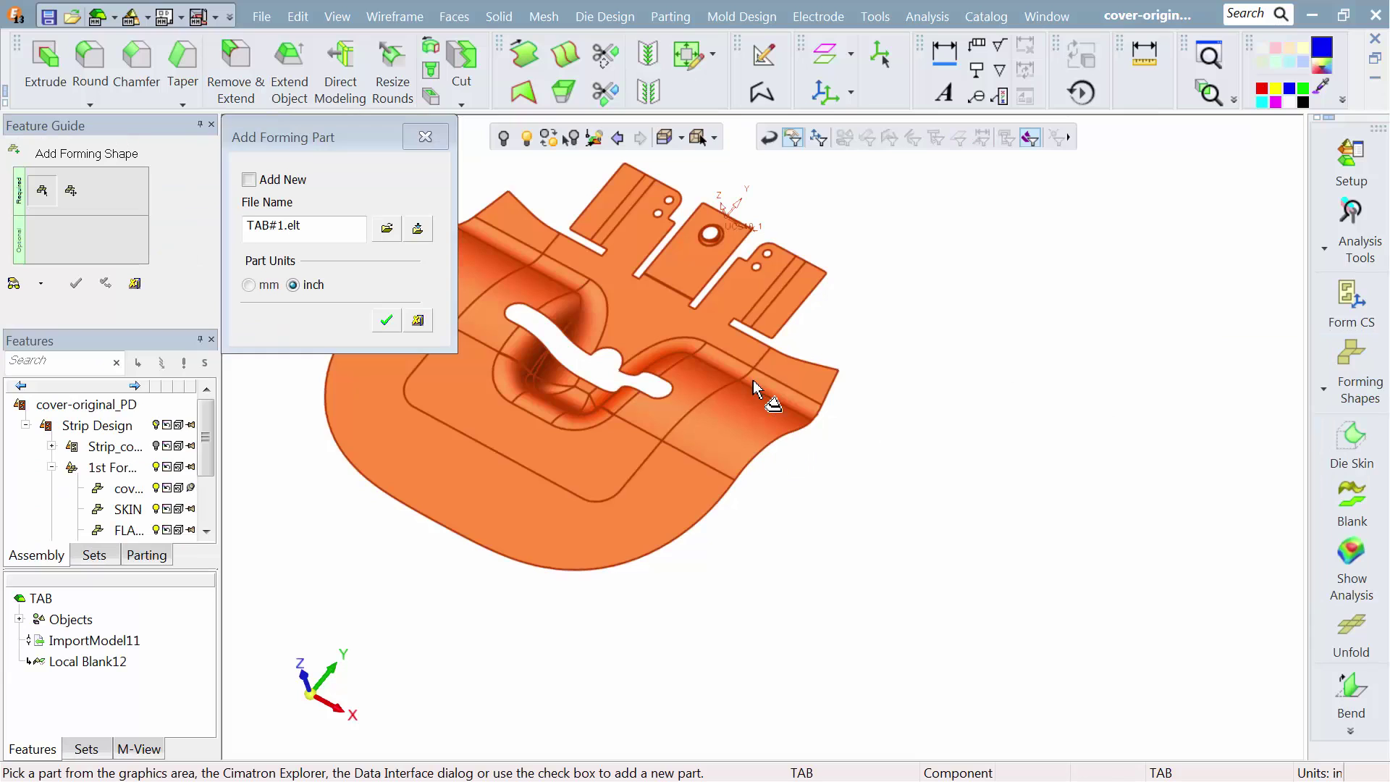
pyautogui.moveTo(319, 226); pyautogui.dragTo(245, 226)
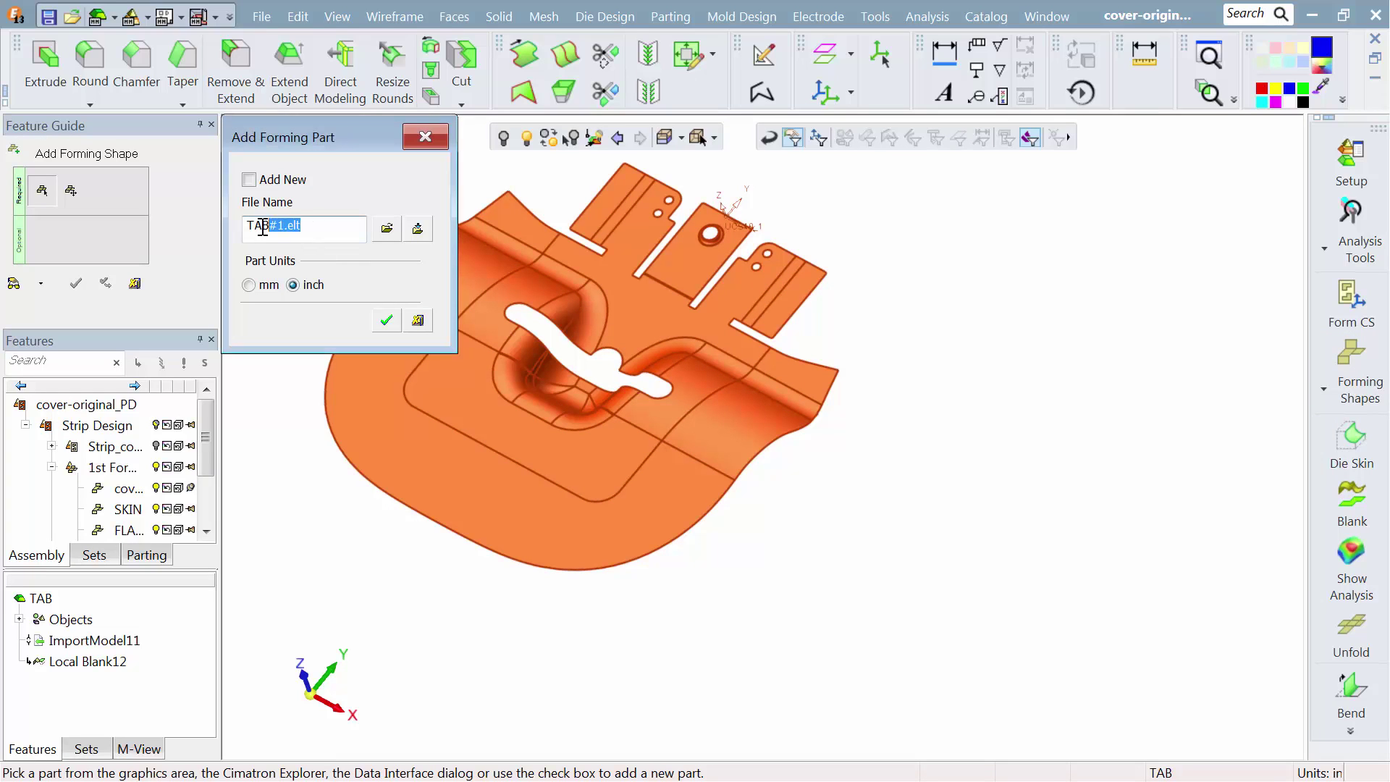
pyautogui.write('FLAT')
pyautogui.click(388, 319)
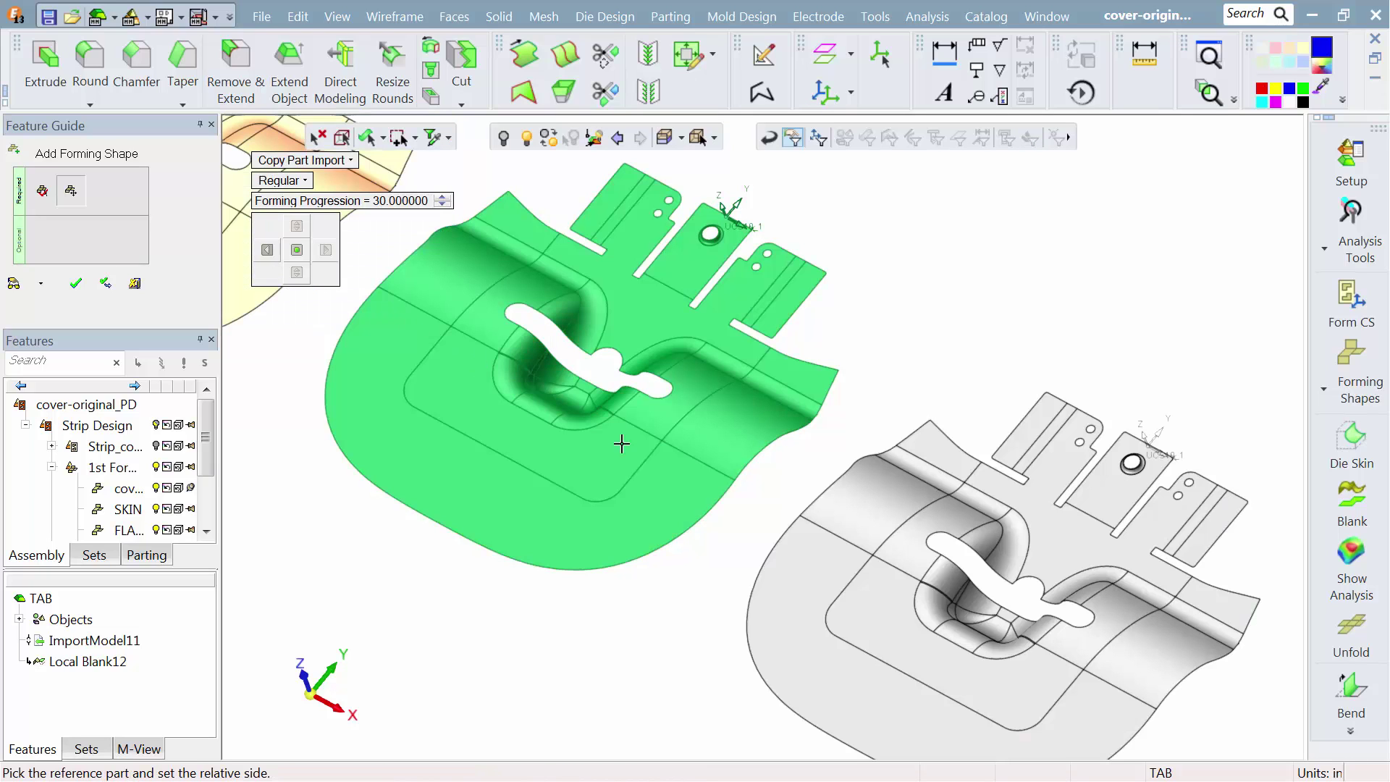
pyautogui.moveTo(702, 461); pyautogui.dragTo(342, 326, button='middle')
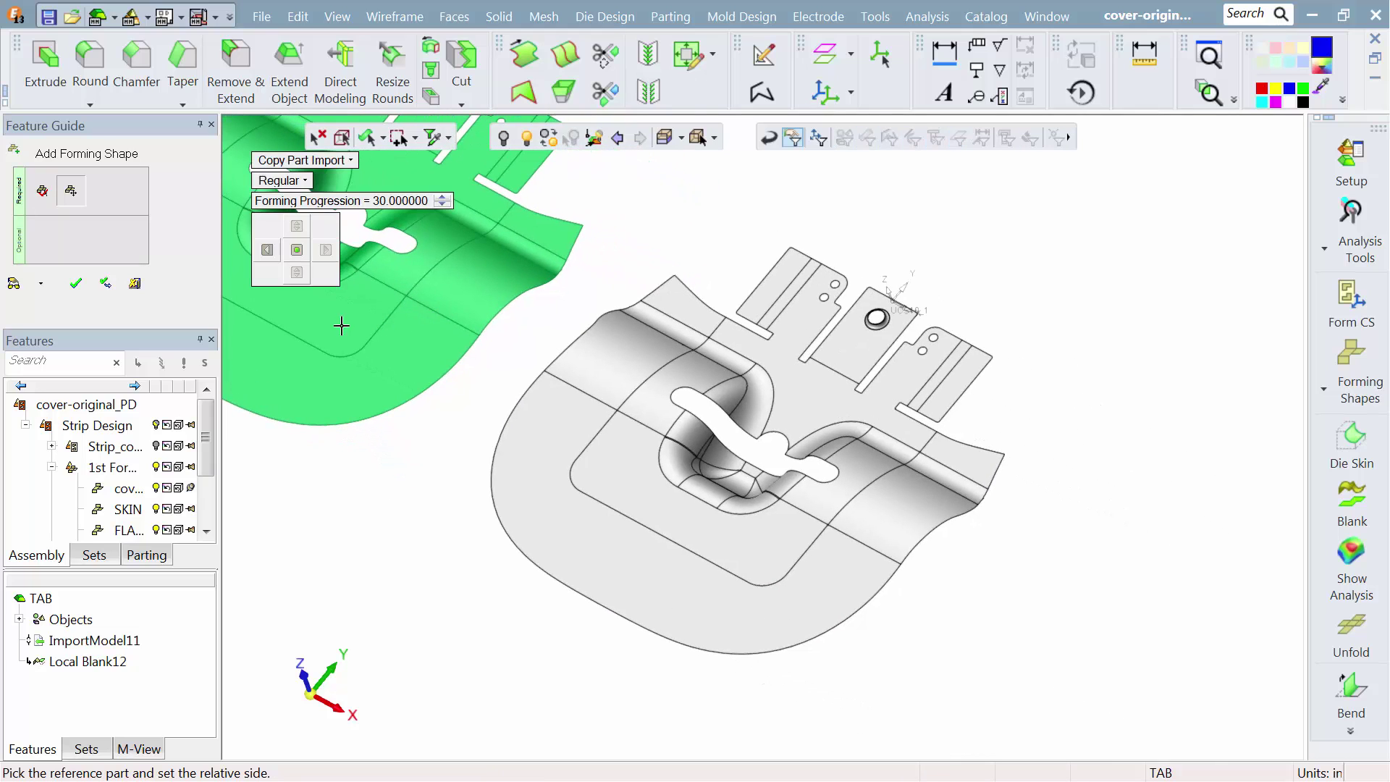
pyautogui.click(70, 282)
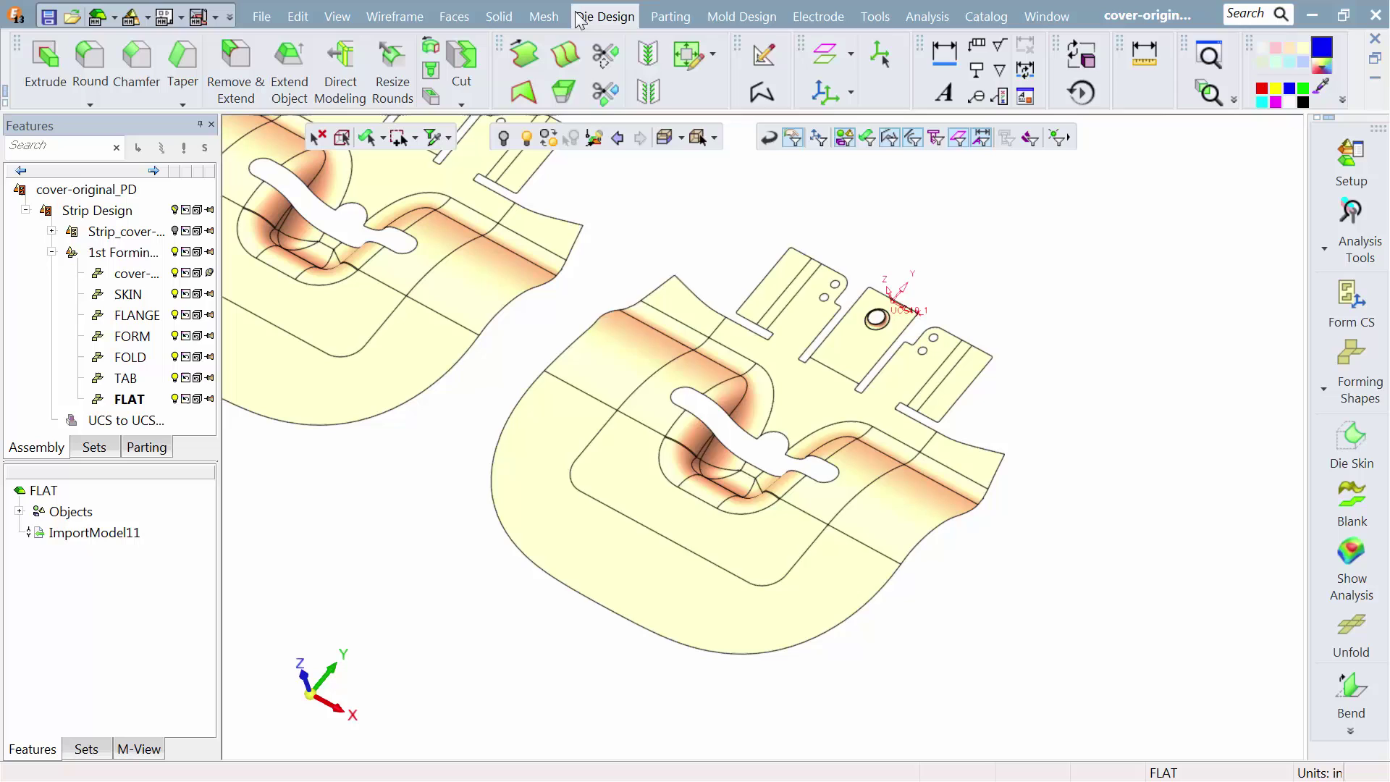
# Local-blank every formed face of the FLAT station from its flat reference face into a planar blank.
pyautogui.click(603, 16)
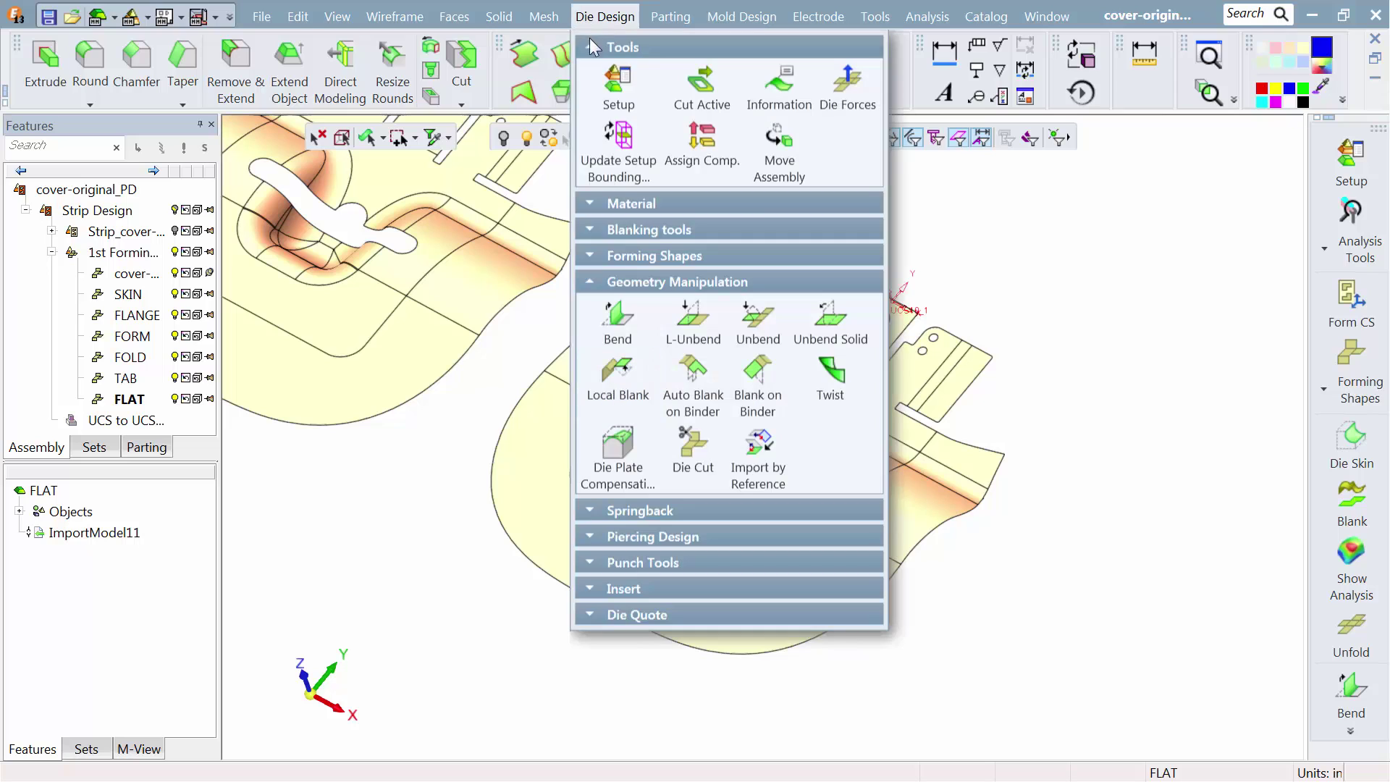
pyautogui.click(630, 370)
pyautogui.click(796, 397)
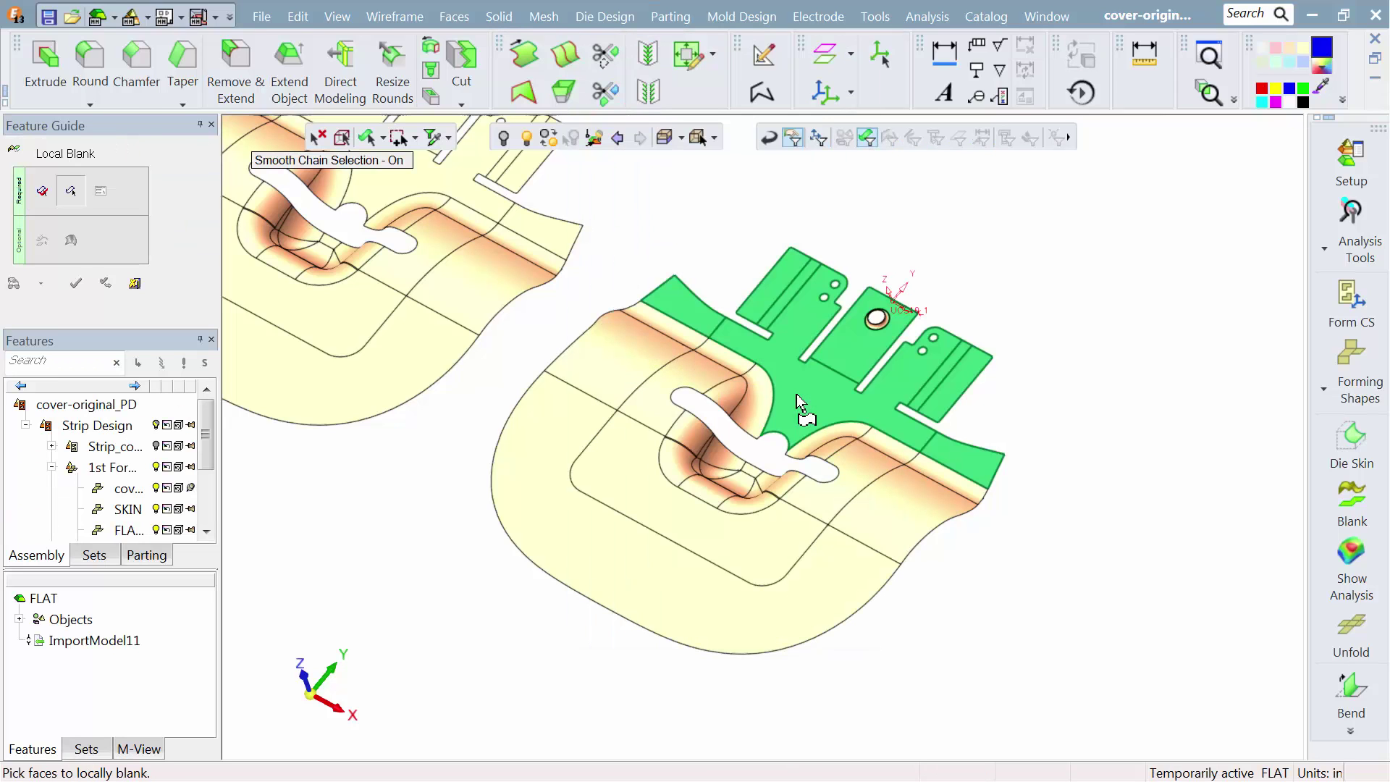
pyautogui.click(766, 393)
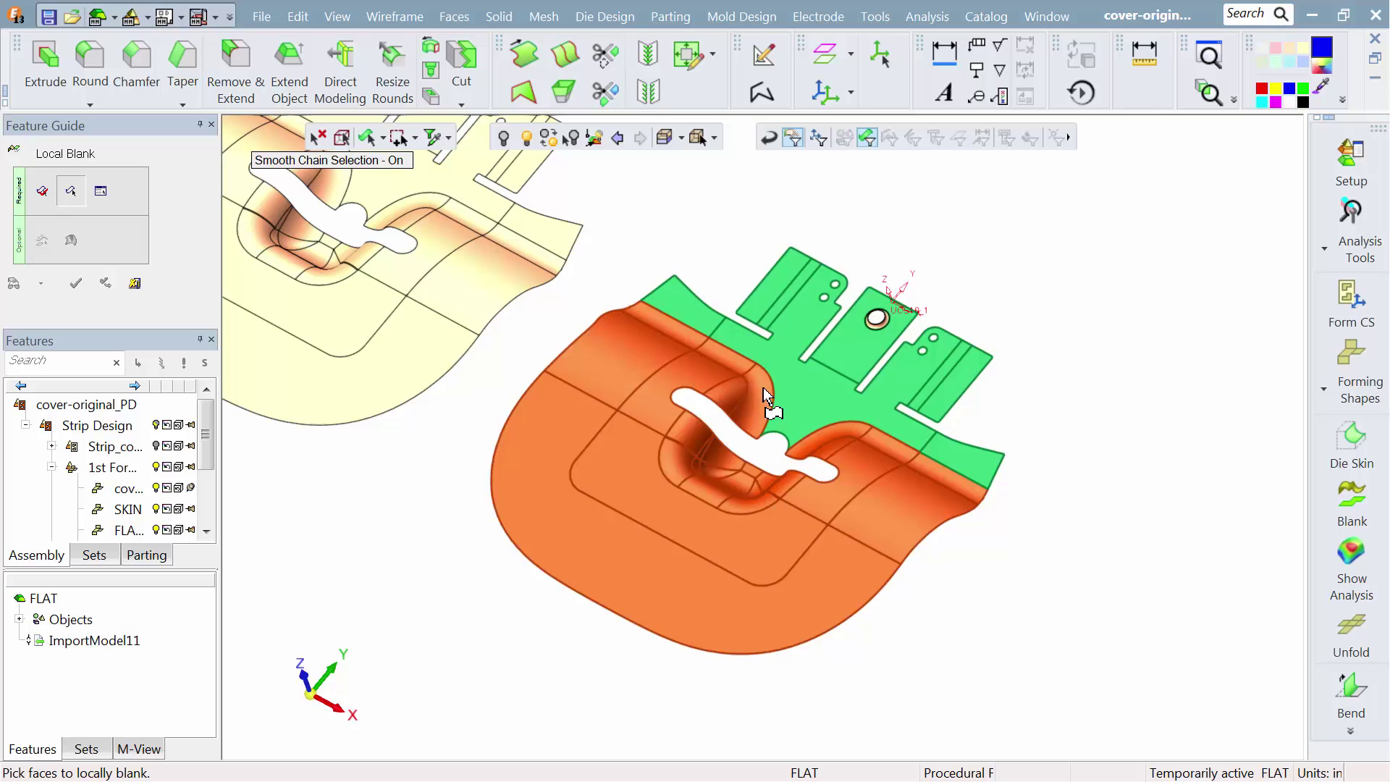
pyautogui.middleClick(760, 384)
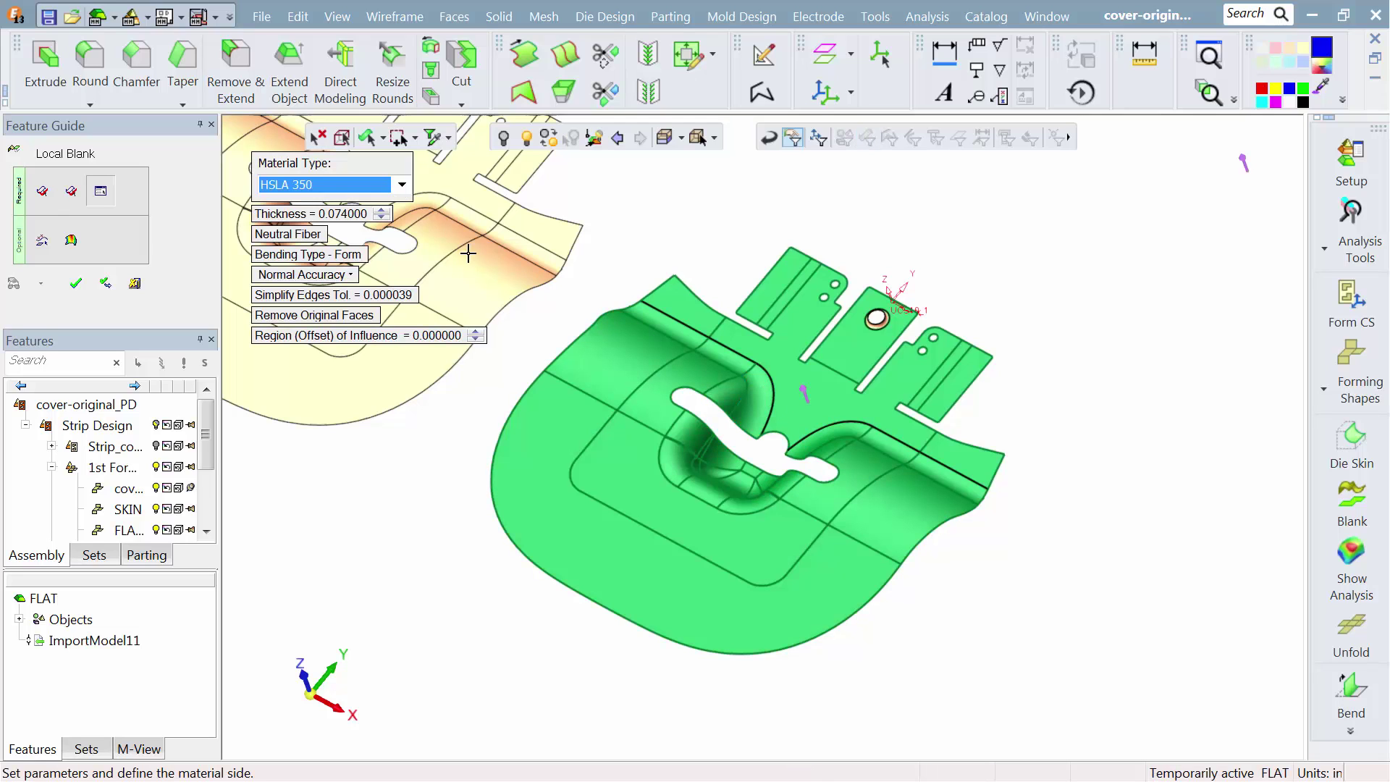
pyautogui.click(75, 284)
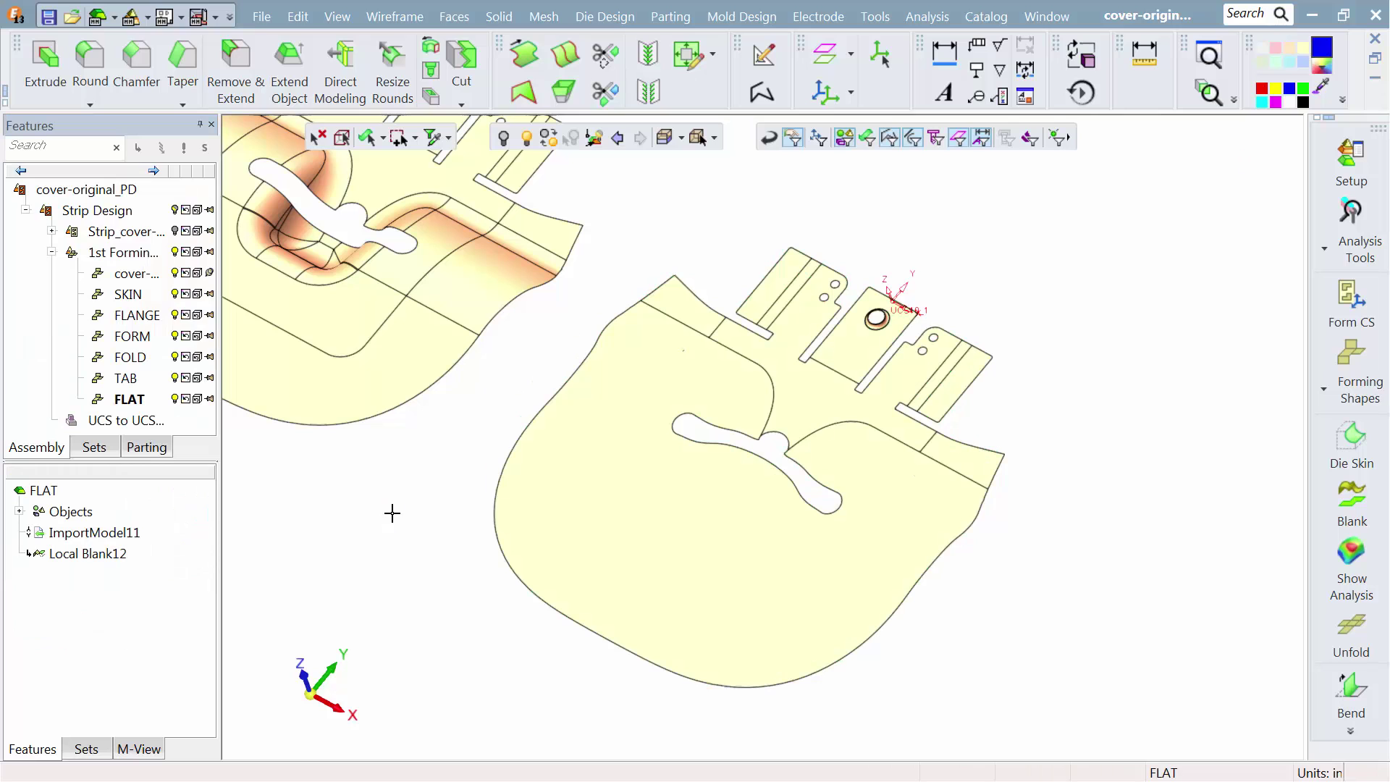
pyautogui.moveTo(714, 534); pyautogui.dragTo(493, 425, button='middle')
# Add a PIERCE forming station after FLAT under 1st Forming, copying the flat FLAT part.
pyautogui.click(1352, 382)
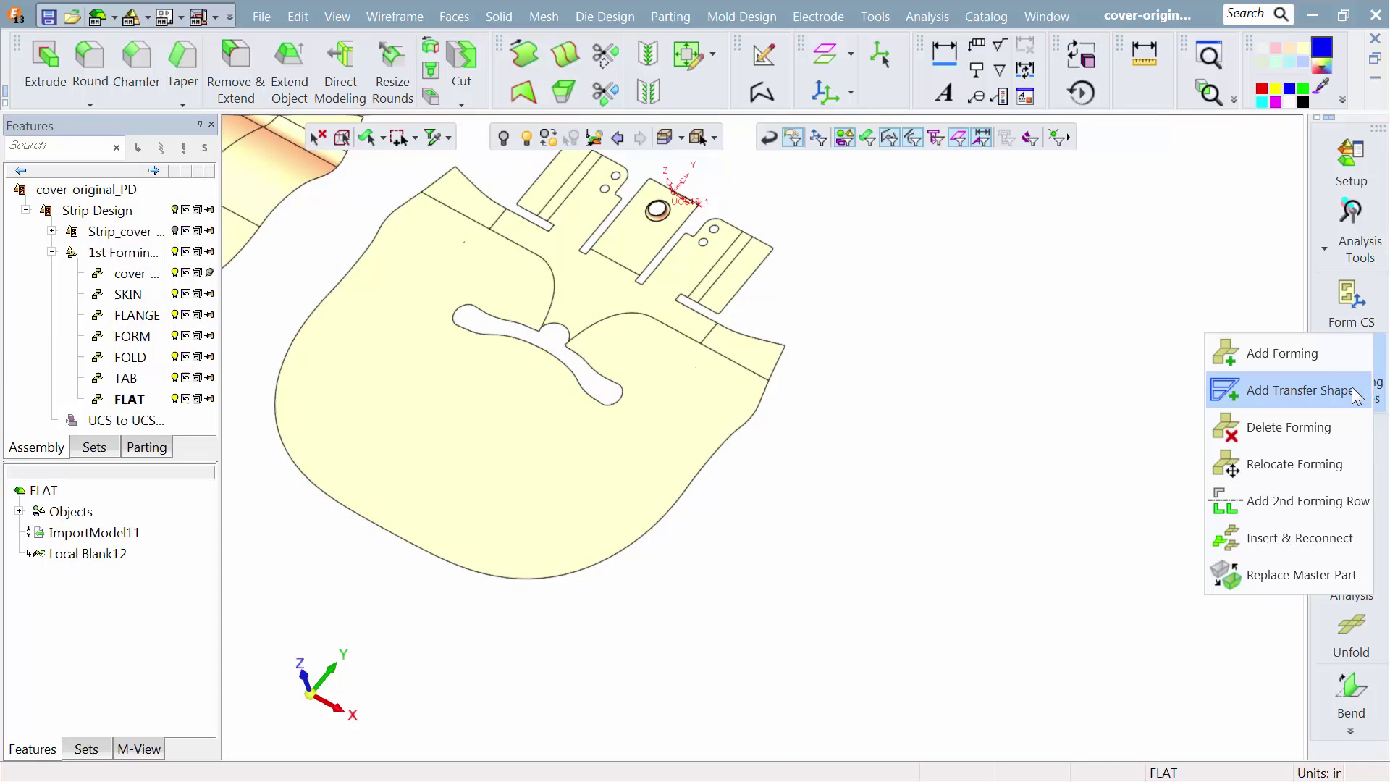
pyautogui.click(1300, 354)
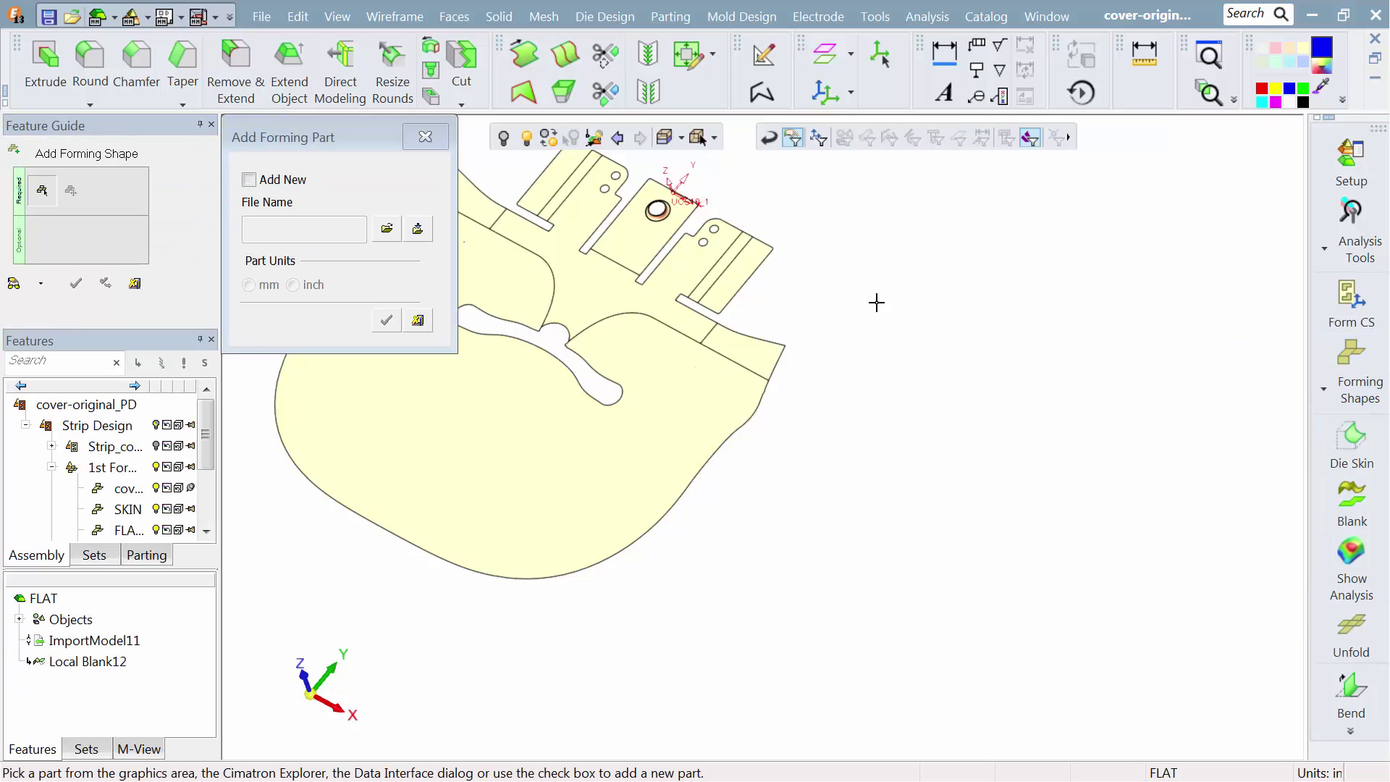
pyautogui.click(631, 300)
pyautogui.moveTo(337, 233); pyautogui.dragTo(220, 225)
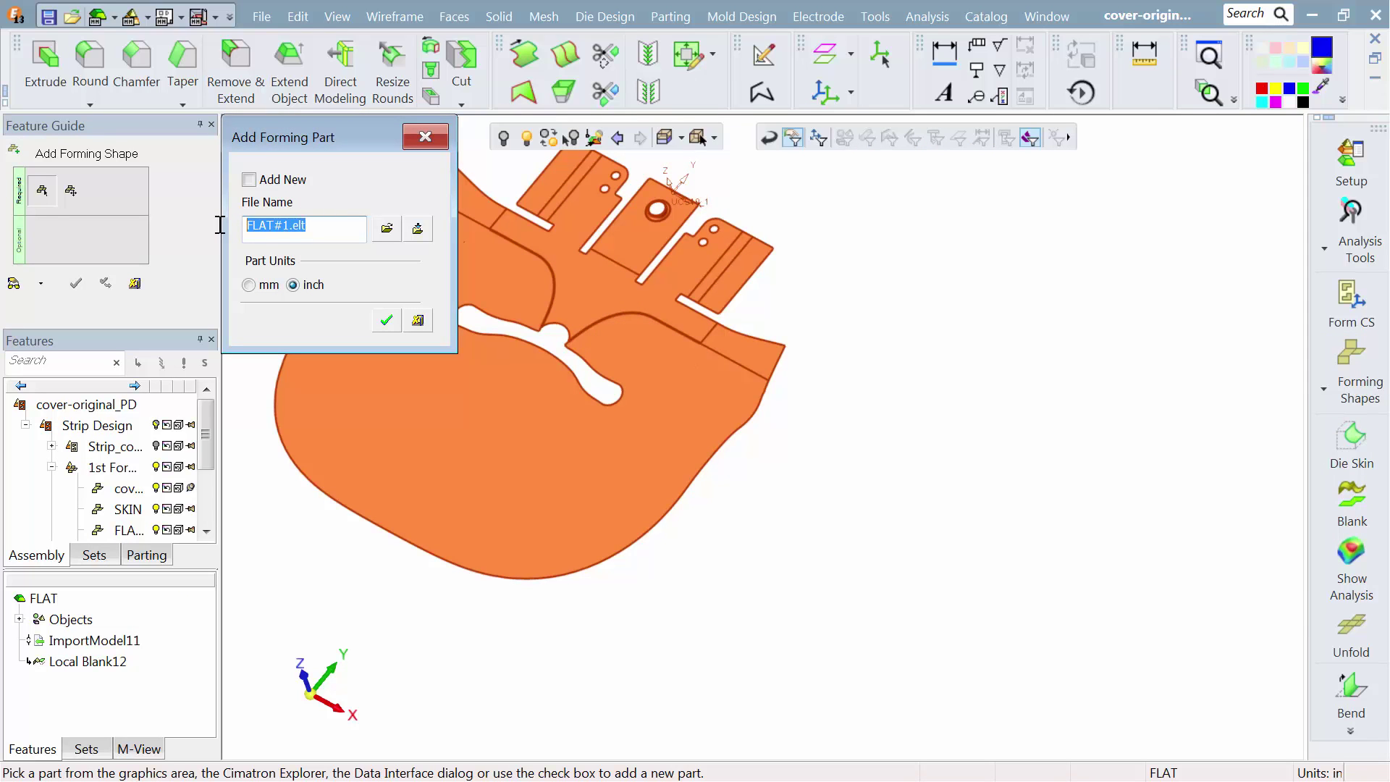
pyautogui.write('PIERCE')
pyautogui.click(386, 323)
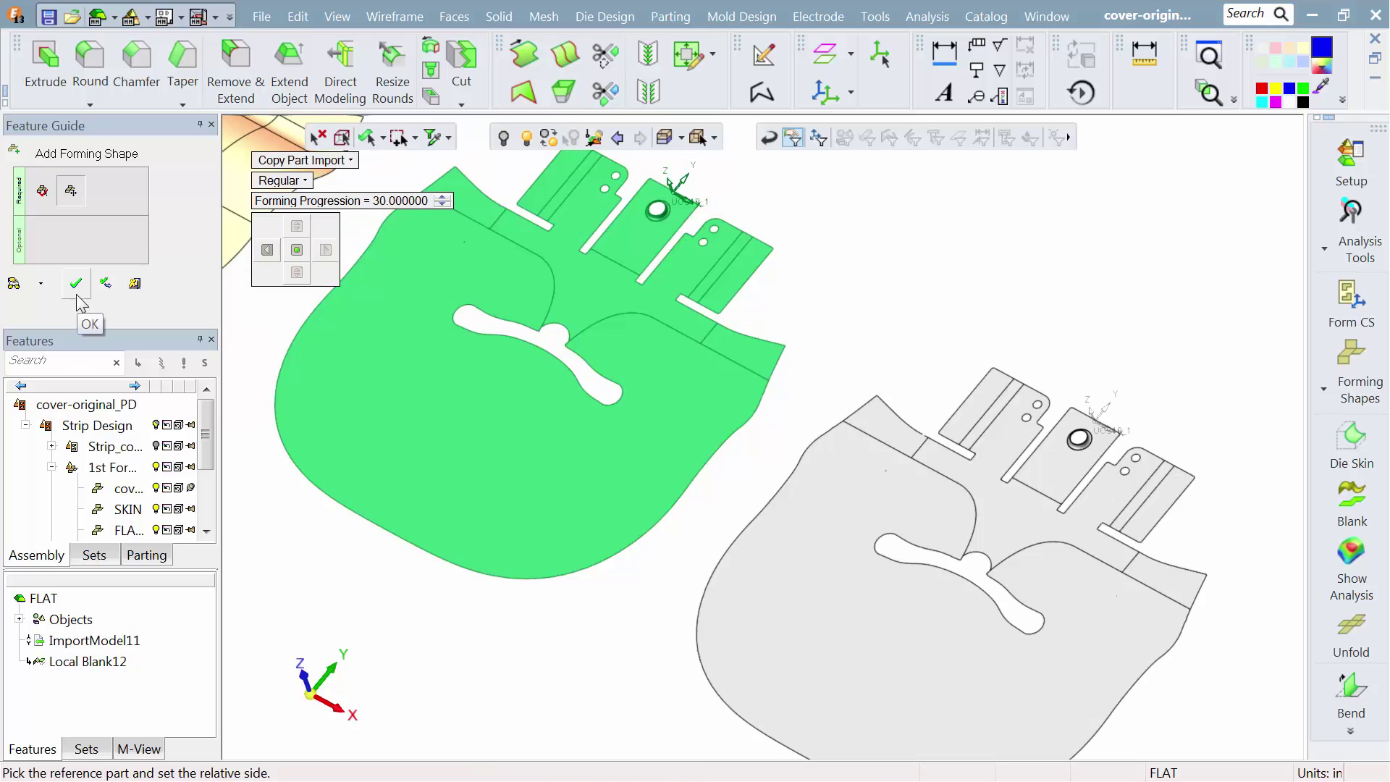
pyautogui.click(76, 283)
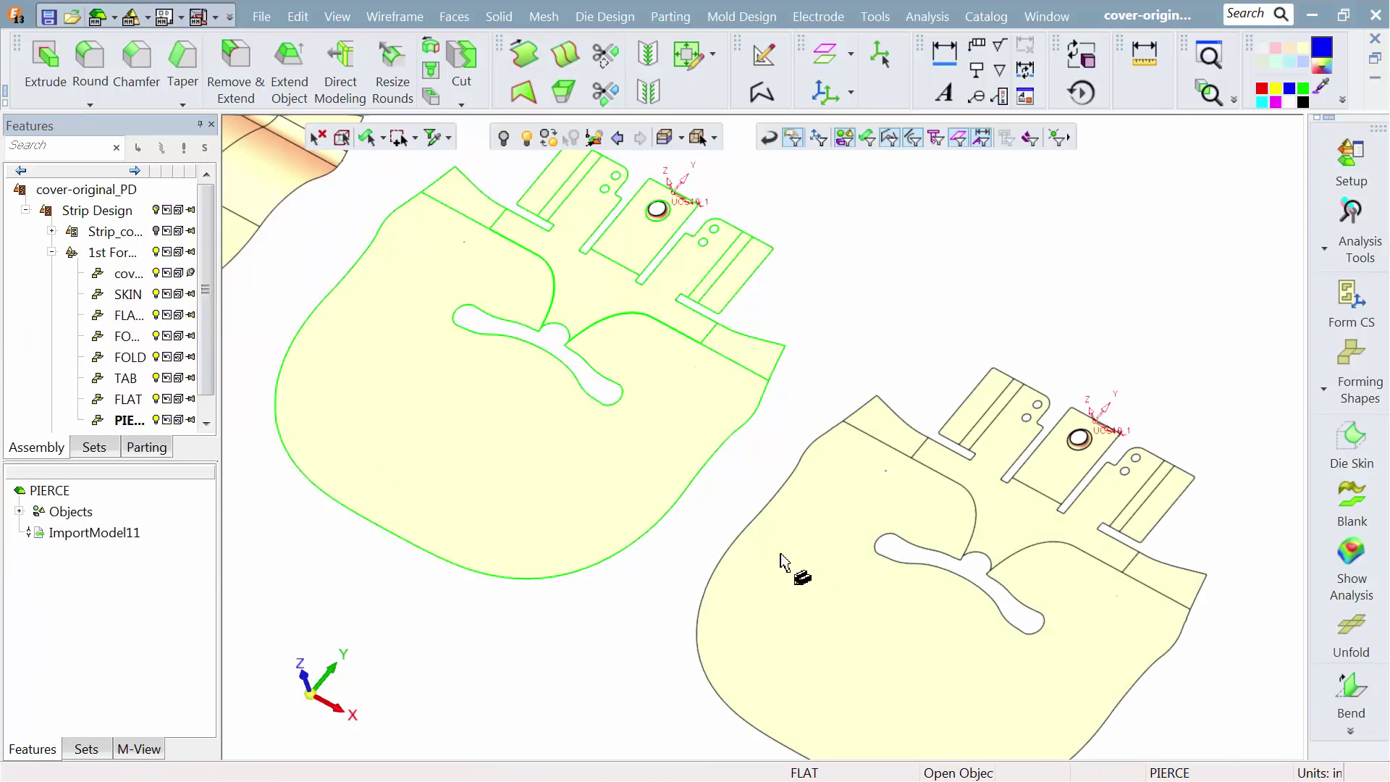
pyautogui.scroll(5, 637, 481)
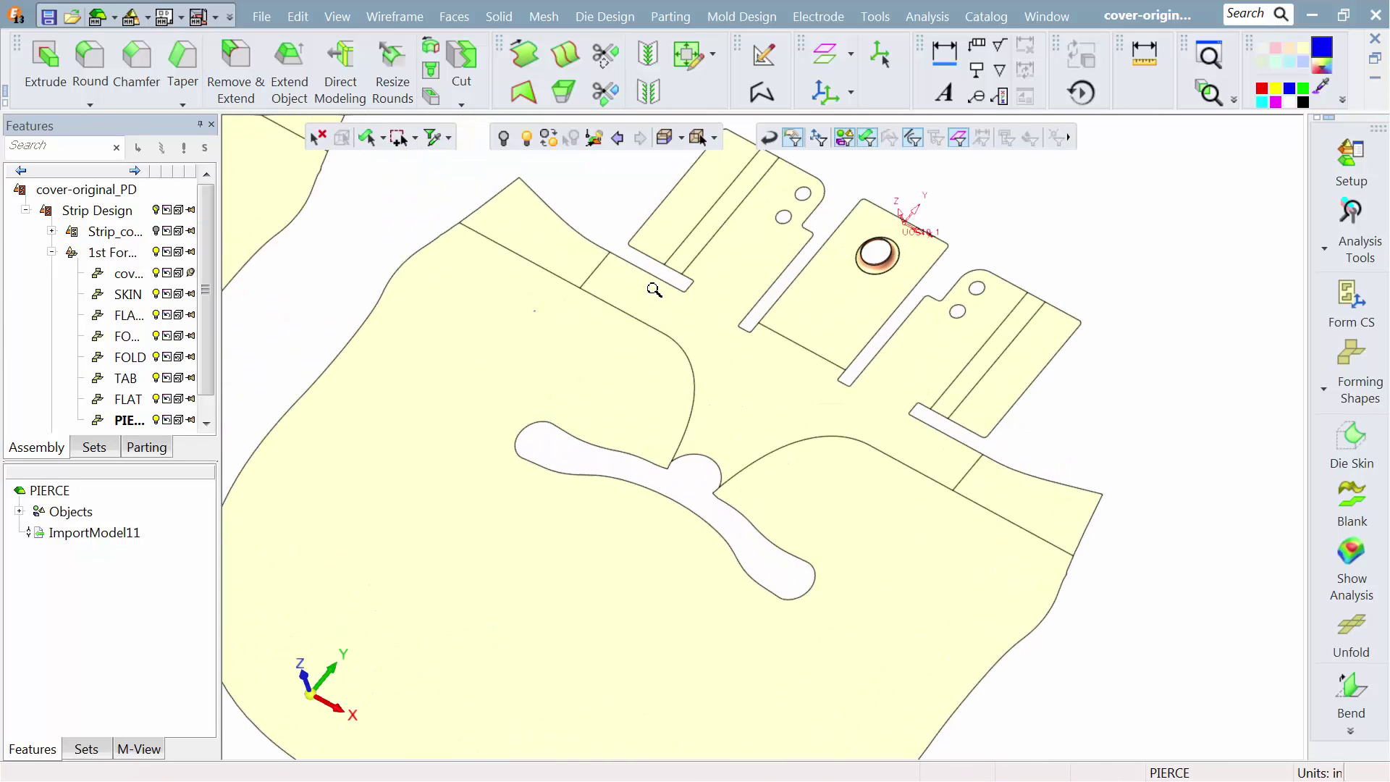
pyautogui.click(604, 16)
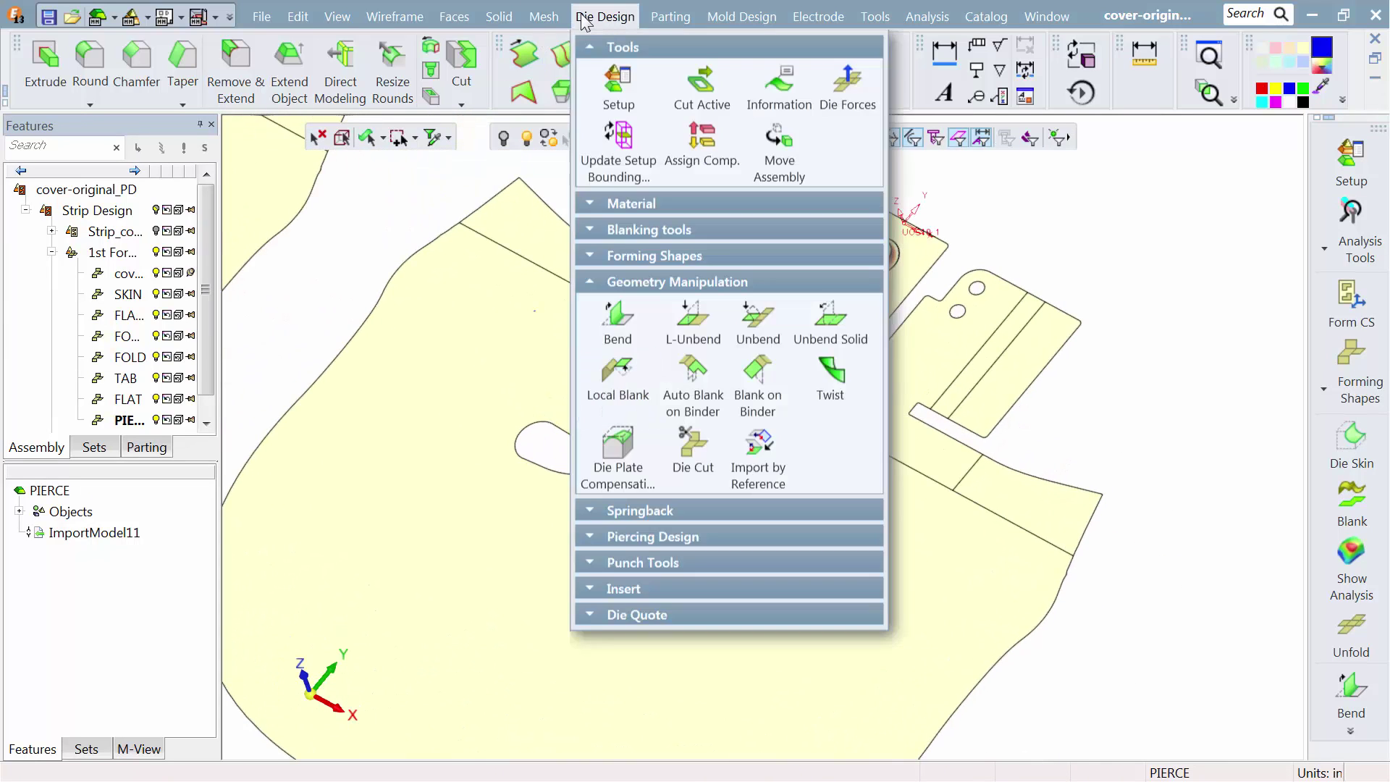
# Local Blank the raised torus ring around the hole on PIERCE, leaving a plain hole.
pyautogui.click(617, 372)
pyautogui.click(762, 333)
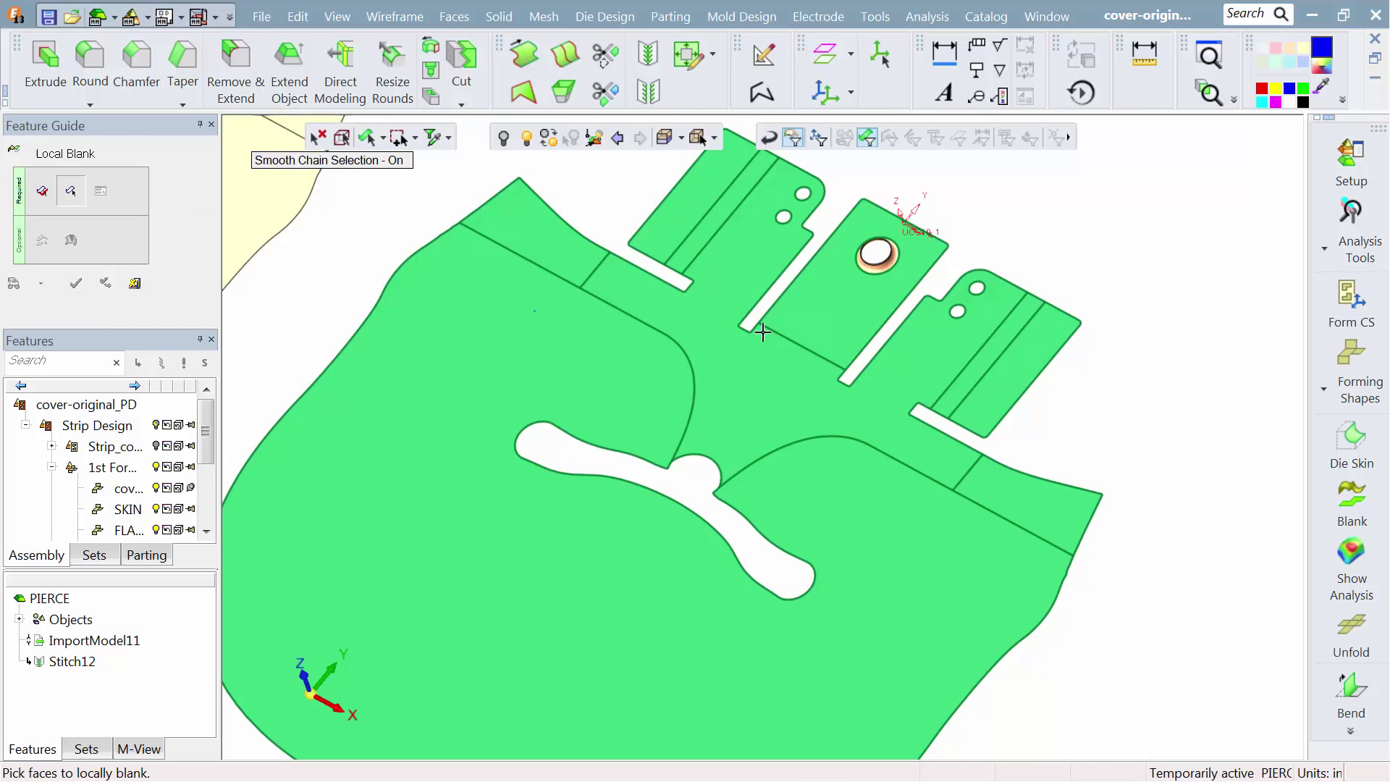
pyautogui.click(862, 264)
pyautogui.middleClick(454, 284)
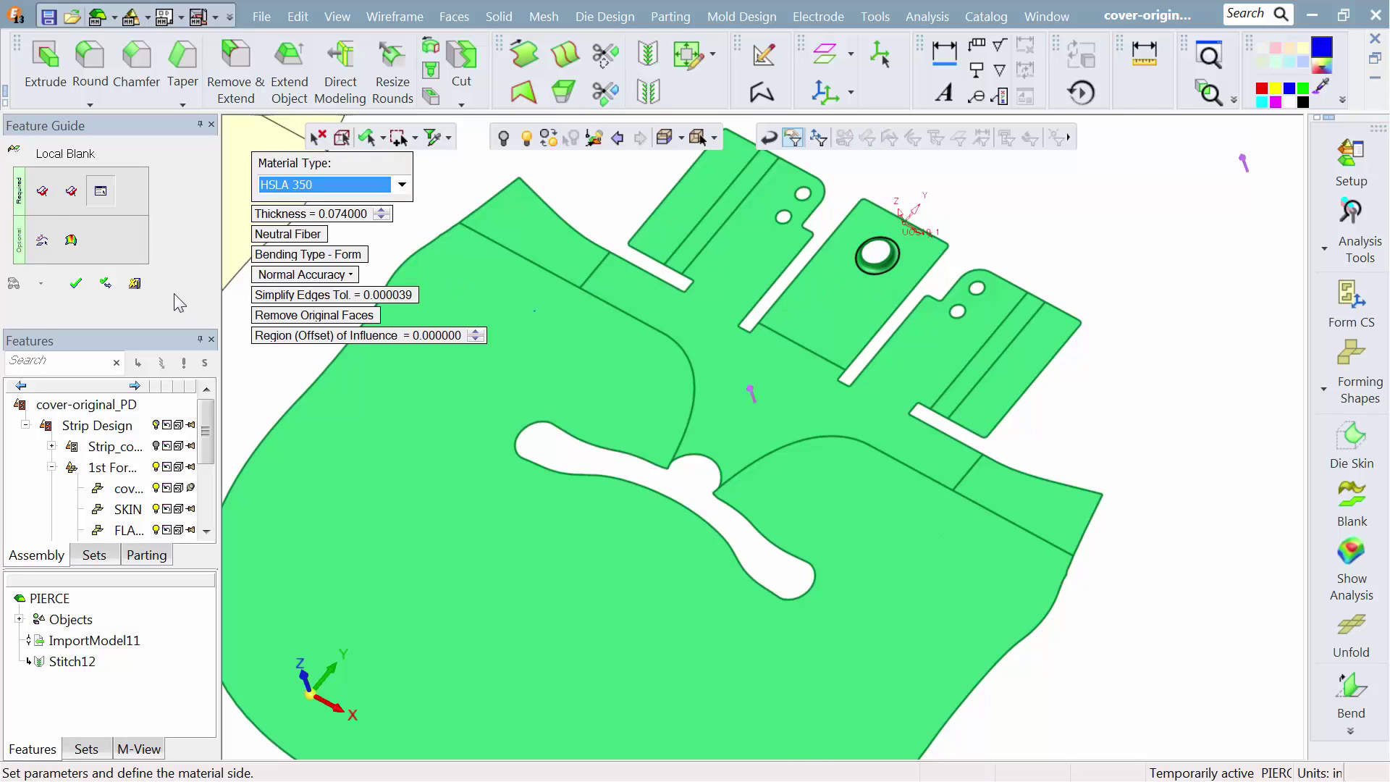
pyautogui.middleClick(588, 375)
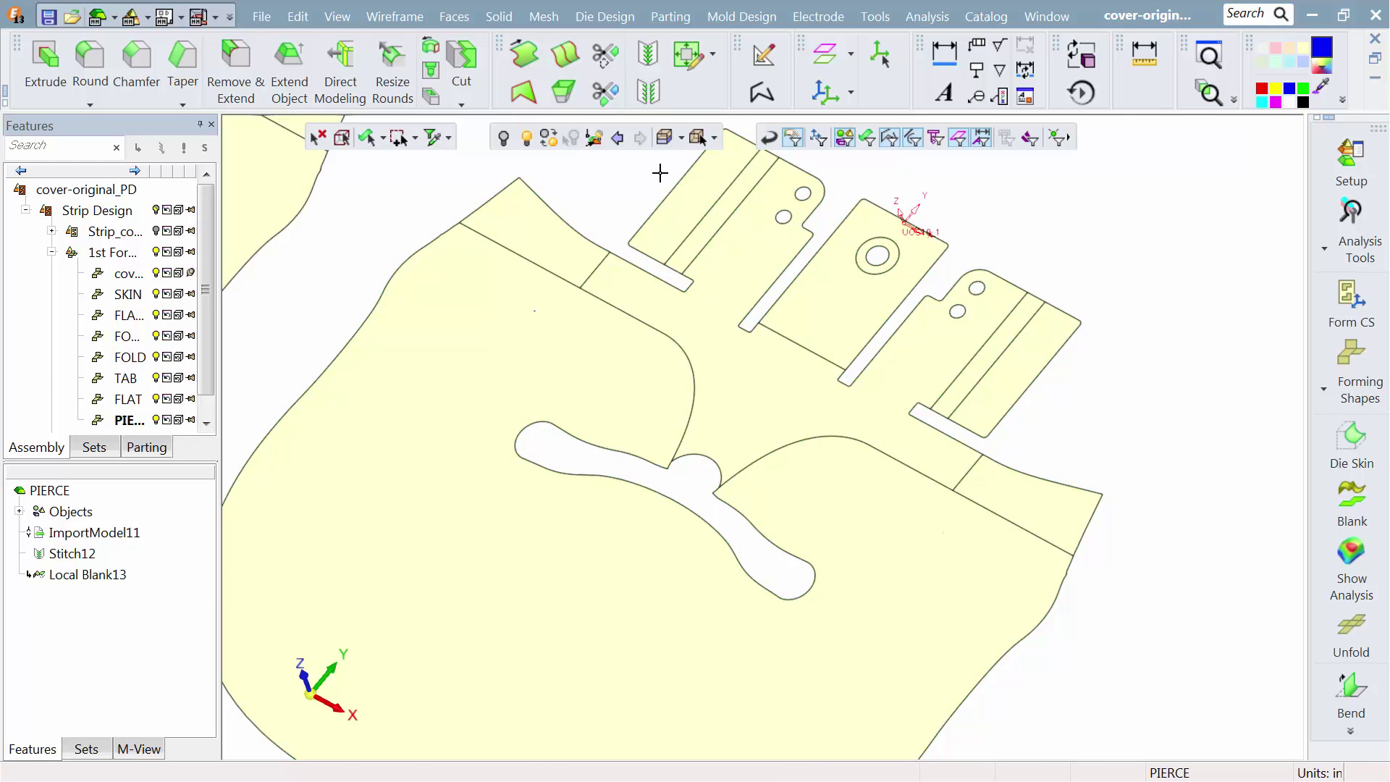
pyautogui.scroll(-5, 761, 300)
pyautogui.moveTo(683, 474); pyautogui.dragTo(630, 372, button='middle')
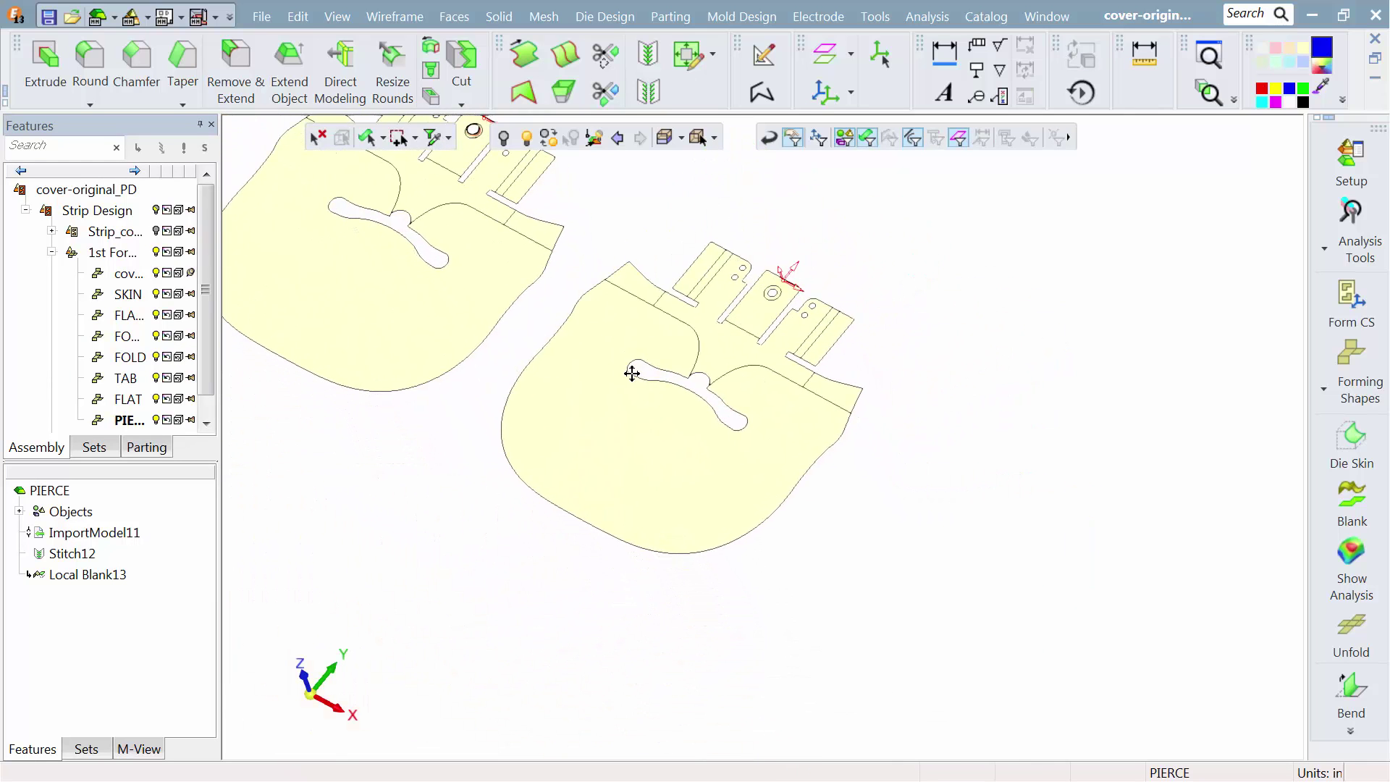
# Generate PIERCE's flat 2D blank contour as a new part named Blank, then inspect it.
pyautogui.click(1344, 499)
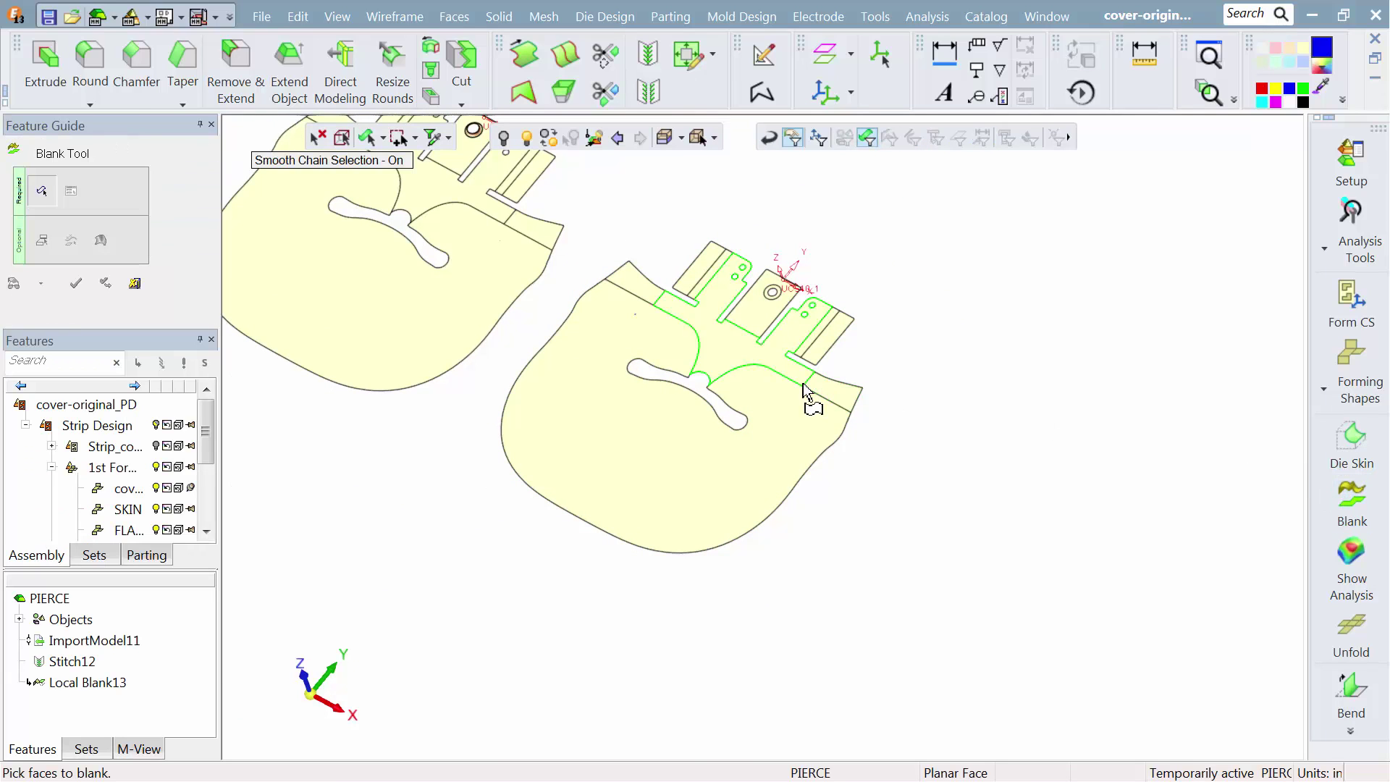
pyautogui.click(806, 391)
pyautogui.middleClick(803, 389)
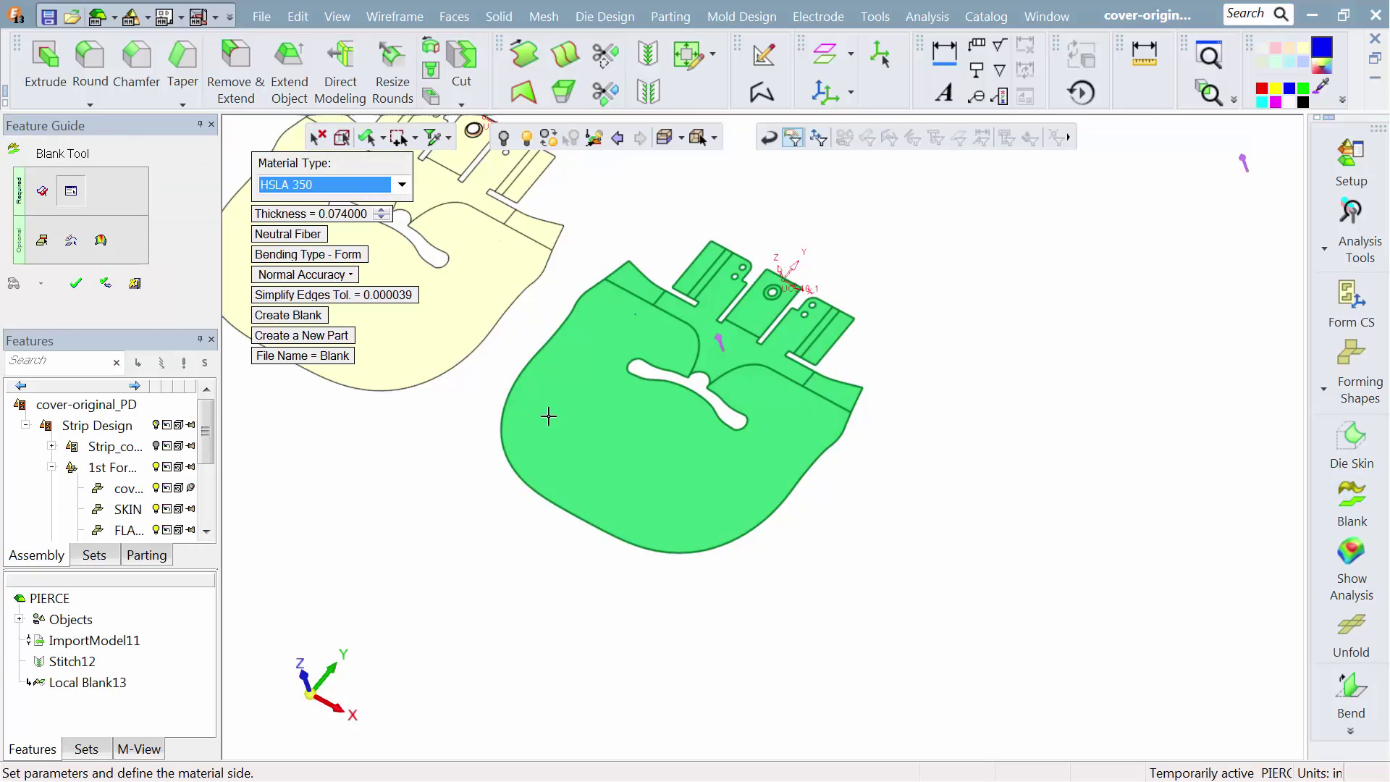
pyautogui.click(75, 283)
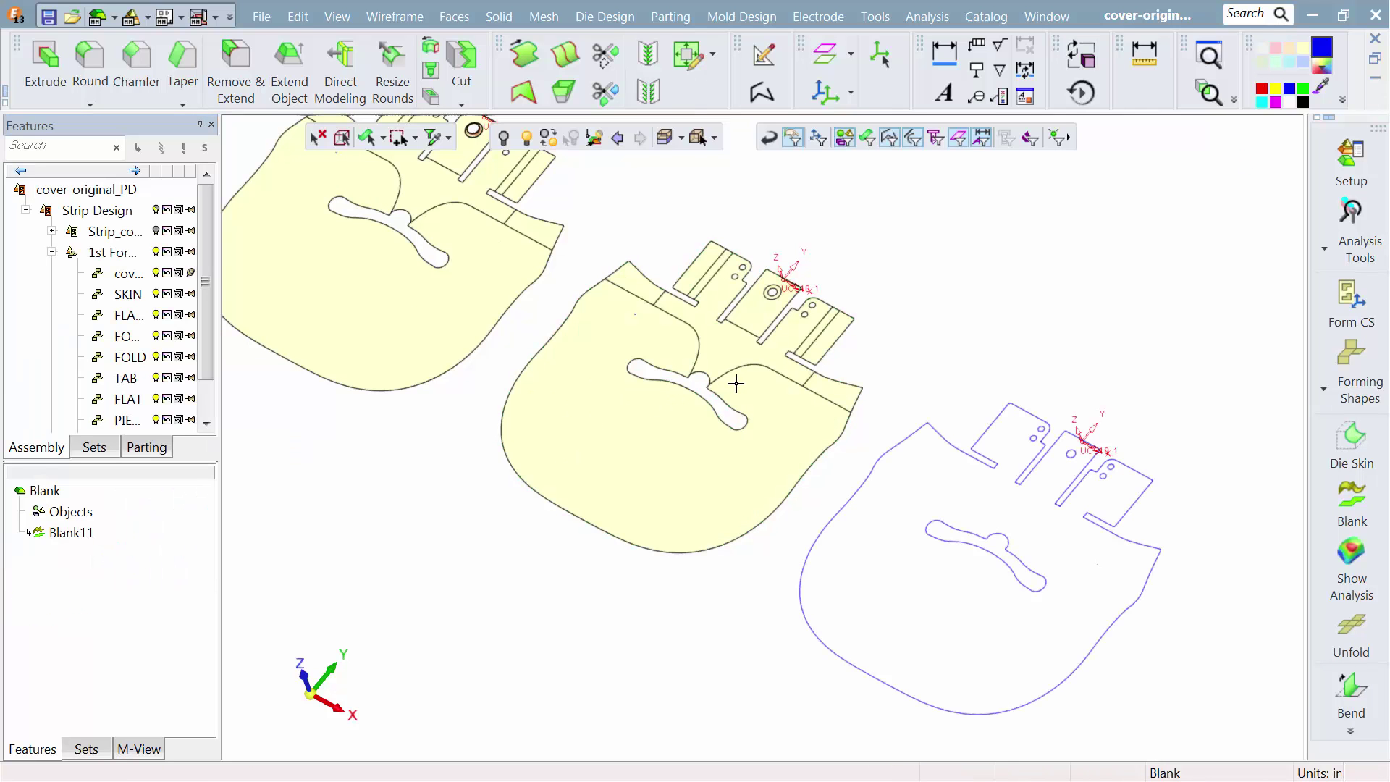
pyautogui.moveTo(754, 434); pyautogui.dragTo(618, 447, button='middle')
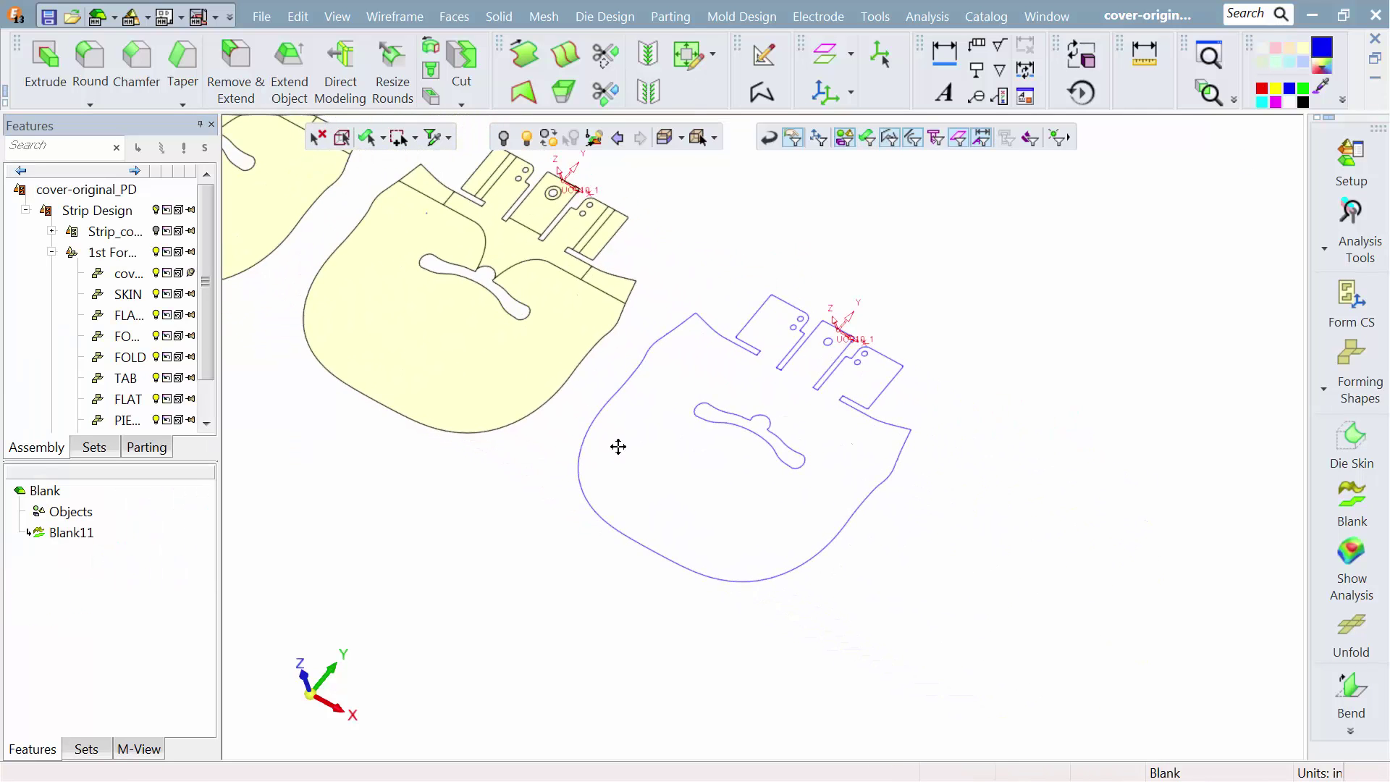
pyautogui.scroll(5, 655, 257)
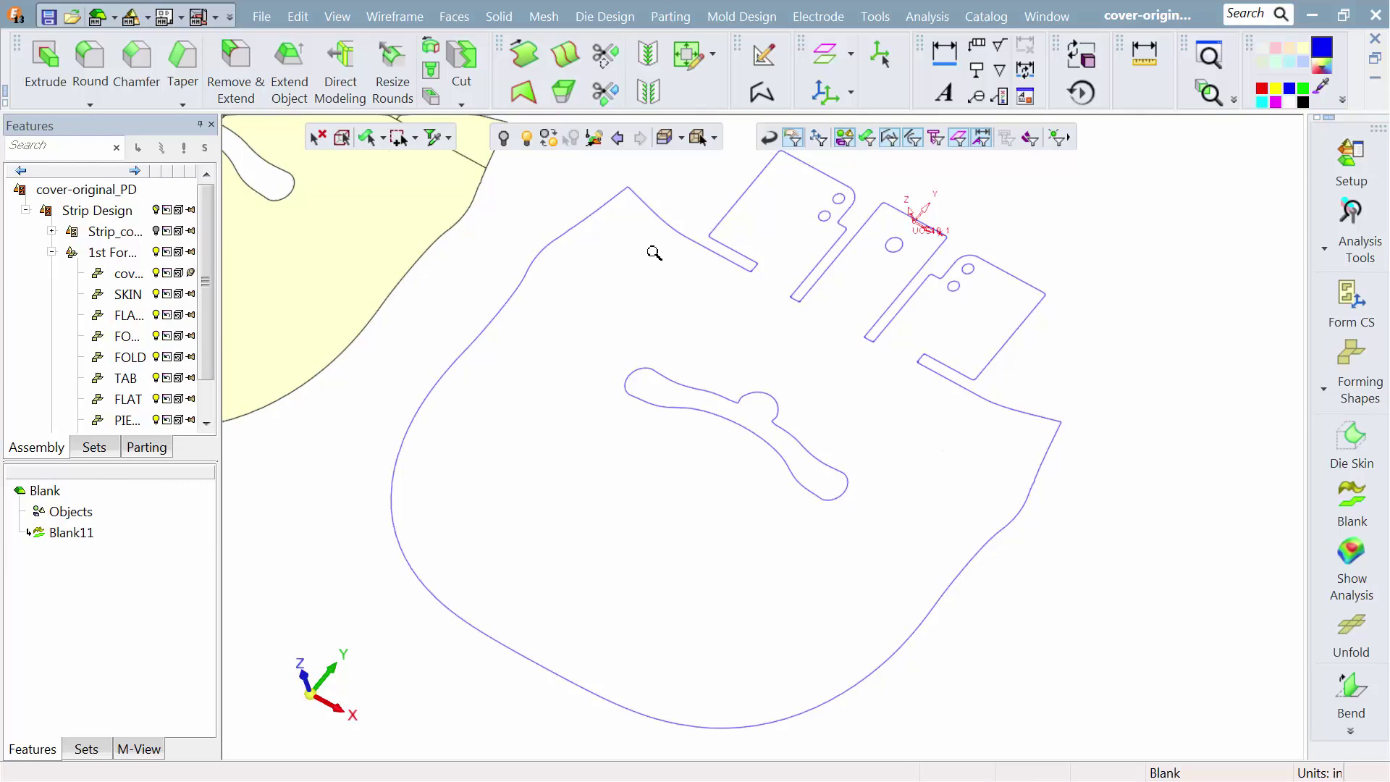
pyautogui.scroll(-6, 642, 394)
pyautogui.scroll(2, 509, 384)
pyautogui.moveTo(509, 385); pyautogui.dragTo(796, 511, button='middle')
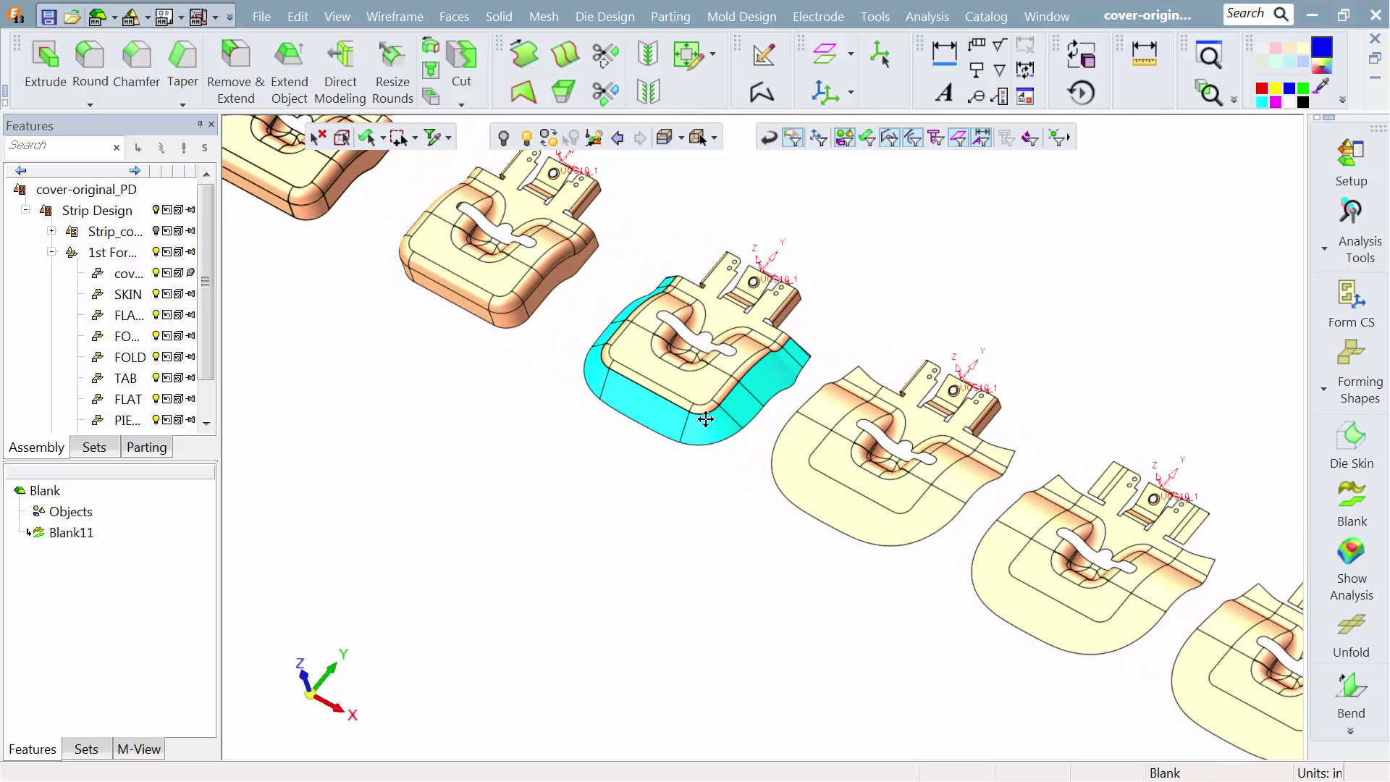
# Activate the SKIN station part and generate its flat blank outline as Blank#1.
pyautogui.rightClick(590, 386)
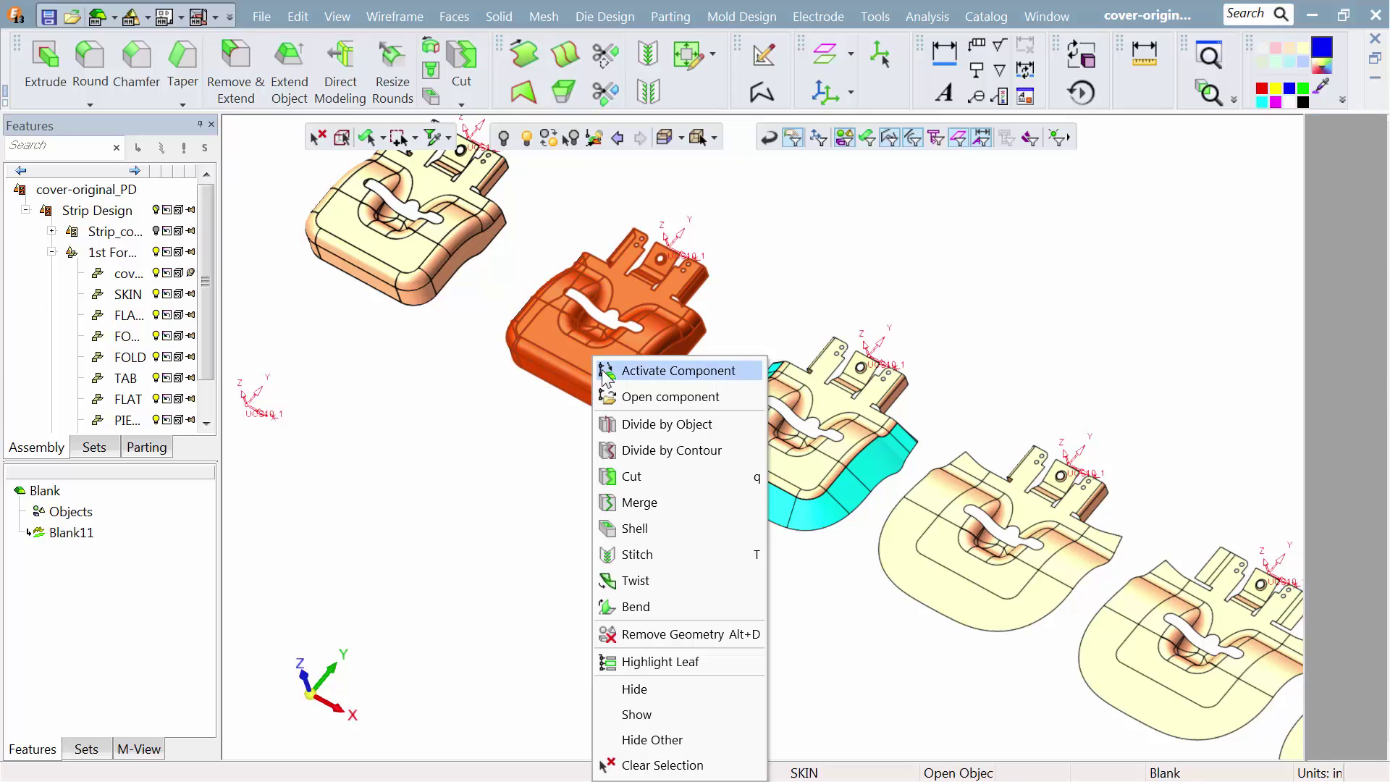
pyautogui.click(605, 371)
pyautogui.click(1350, 500)
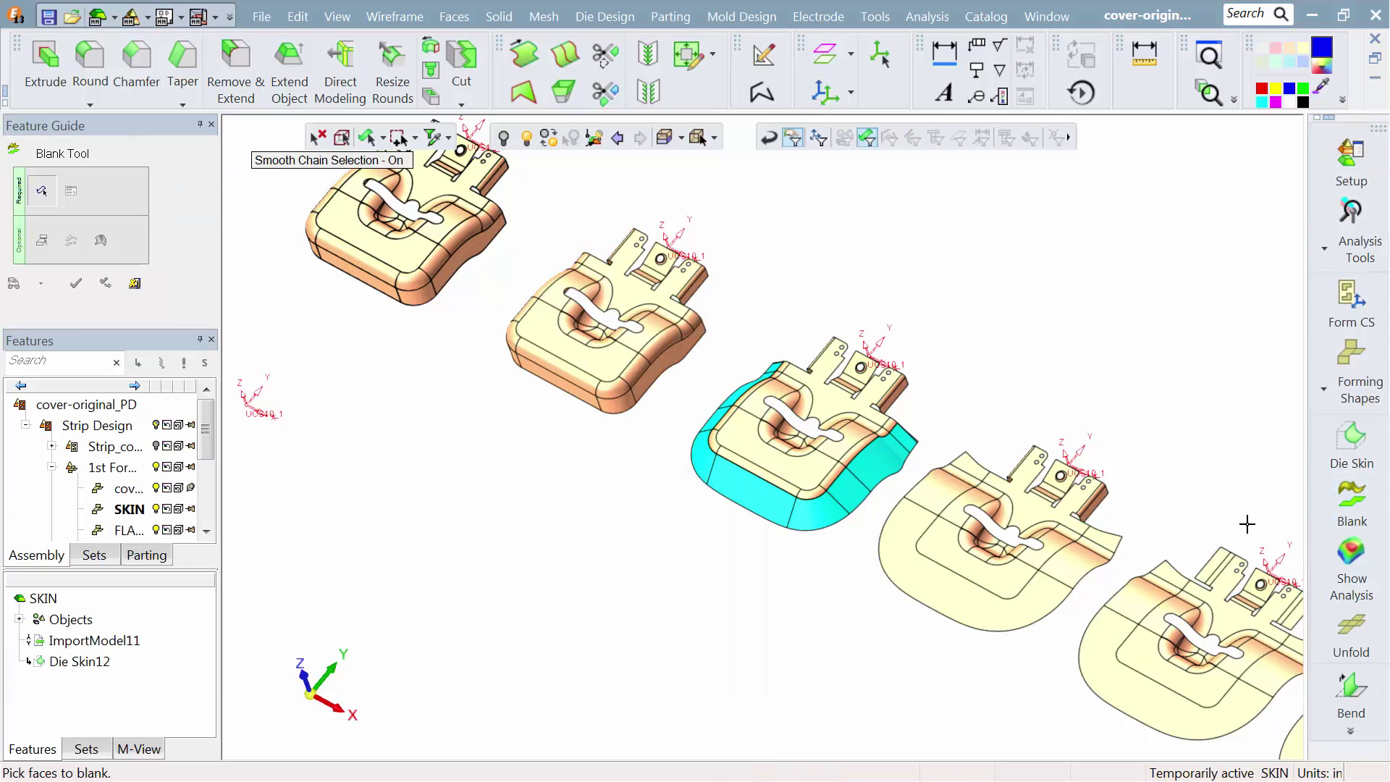
pyautogui.click(602, 355)
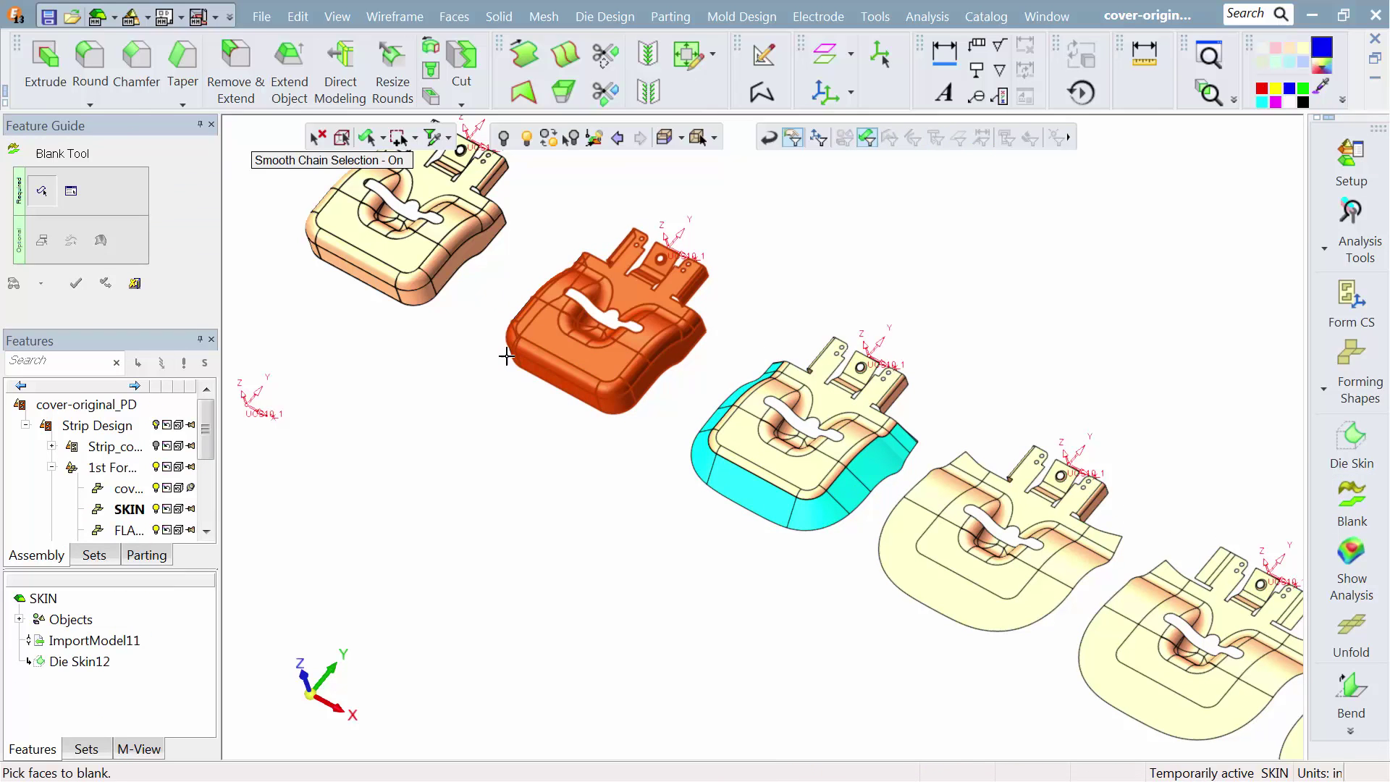
pyautogui.middleClick(506, 355)
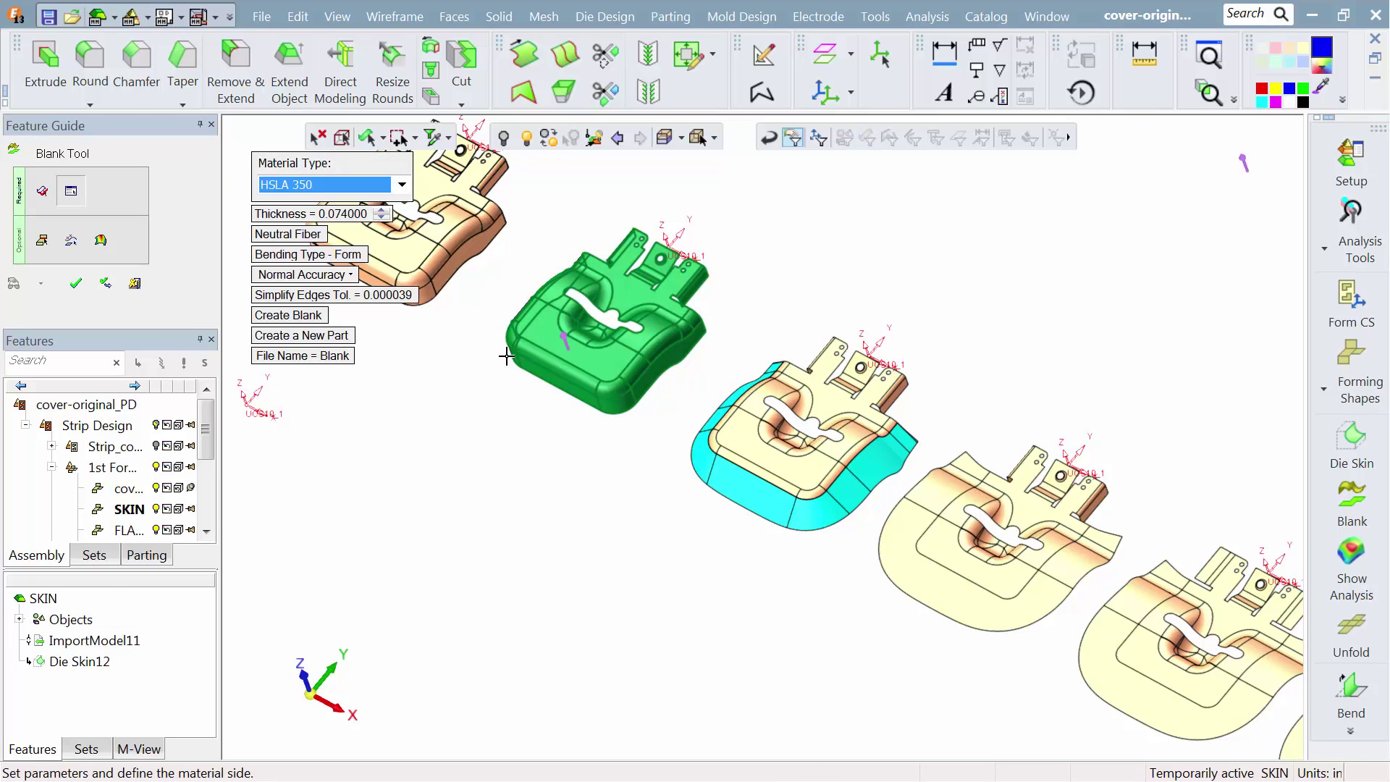
pyautogui.click(79, 293)
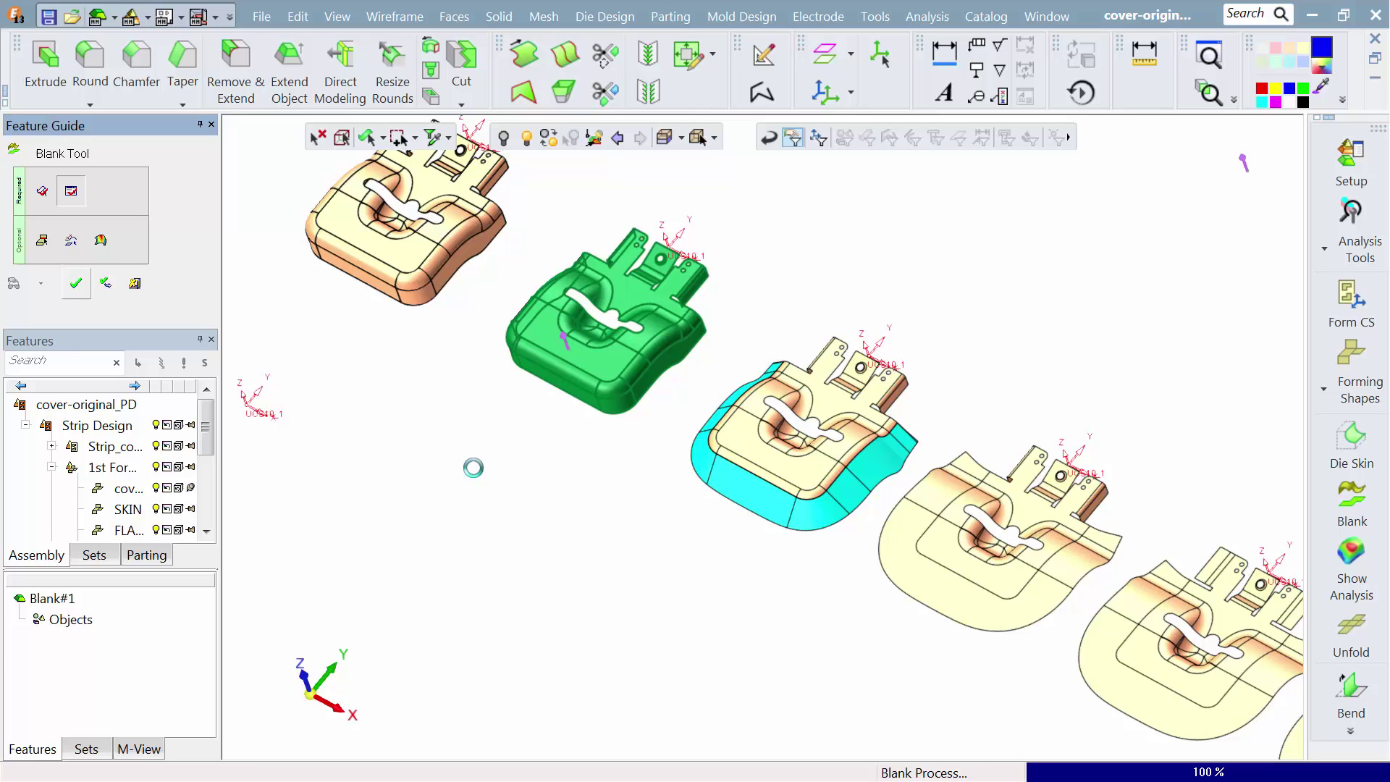
# Zoom in on the new outline and select the Blank part in the feature tree.
pyautogui.moveTo(651, 562); pyautogui.dragTo(623, 503, button='middle')
pyautogui.moveTo(211, 347); pyautogui.dragTo(210, 395)
pyautogui.click(130, 378)
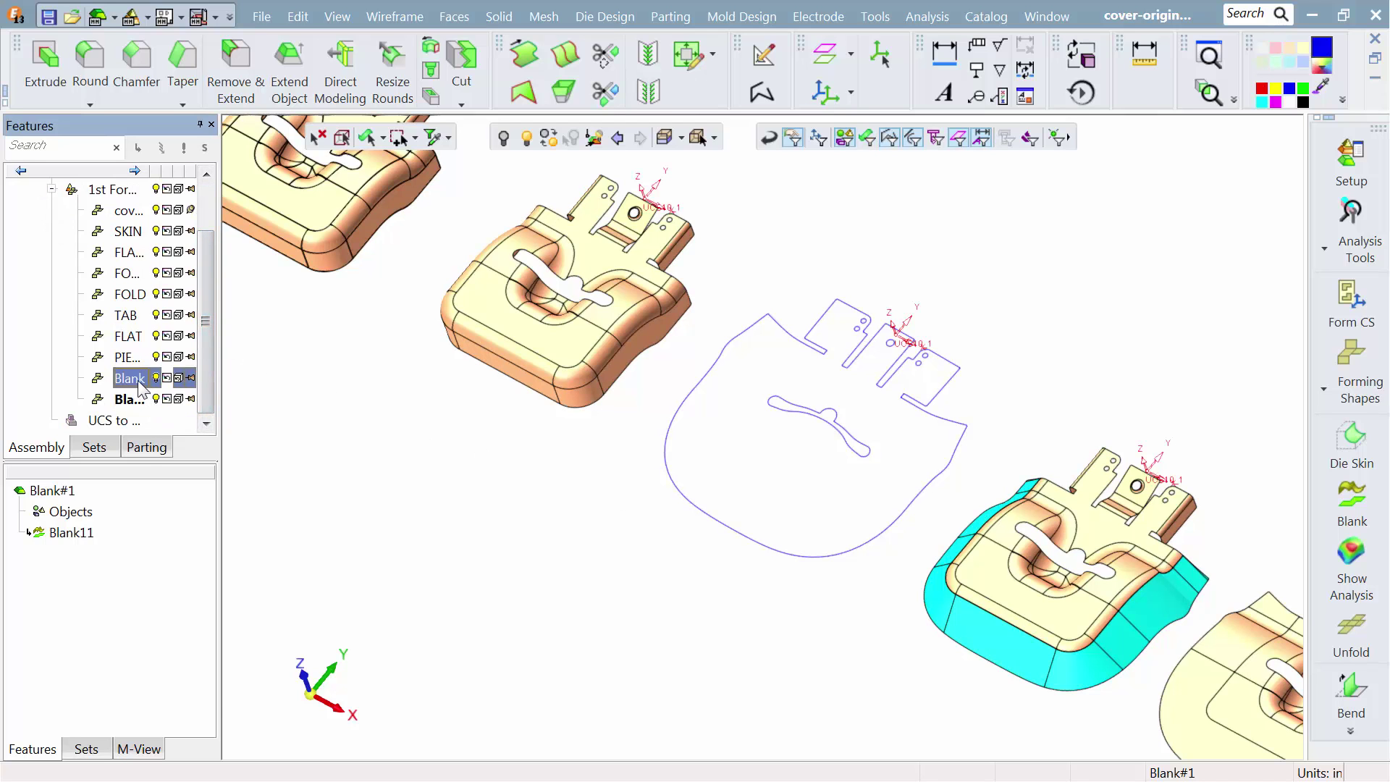
# Make the Blank part the active component and view the last strip stations.
pyautogui.rightClick(143, 389)
pyautogui.click(217, 394)
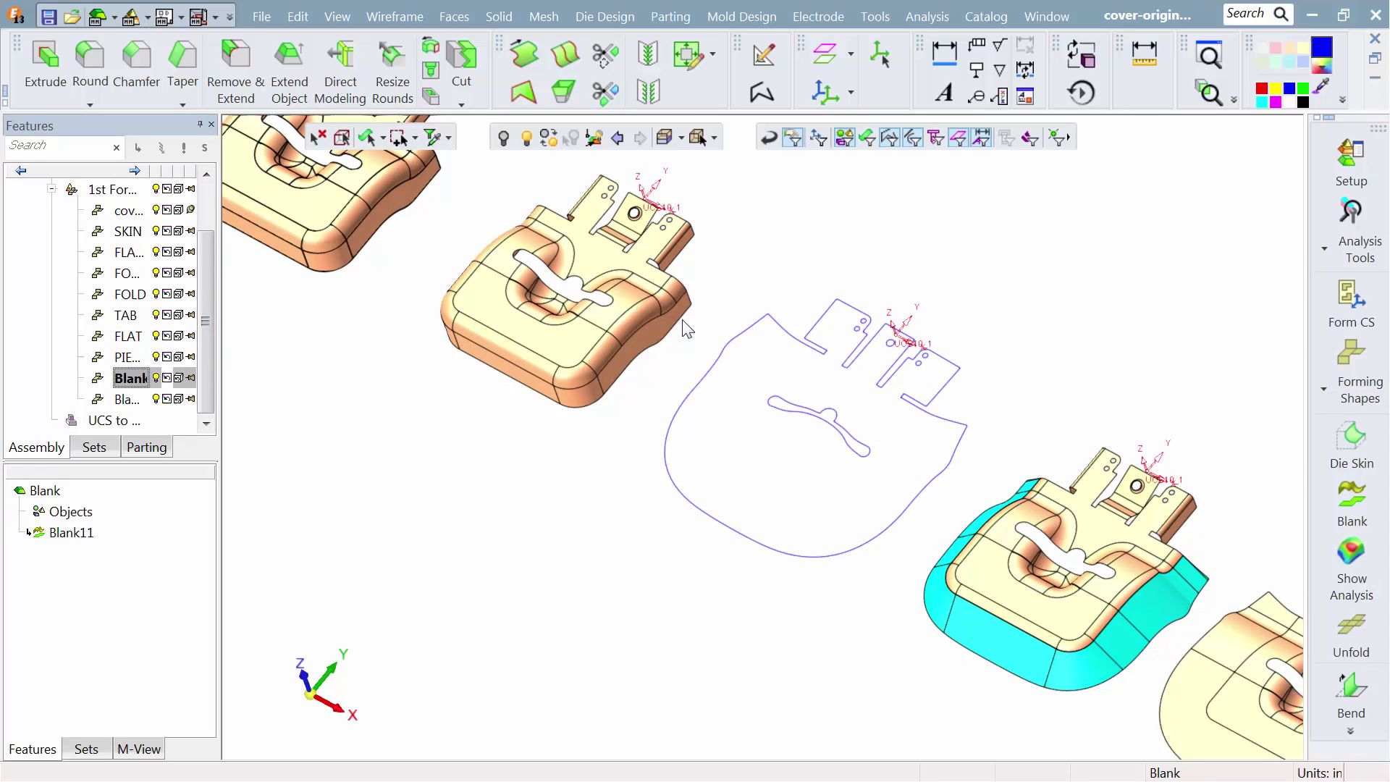
pyautogui.moveTo(686, 329); pyautogui.dragTo(495, 325, button='middle')
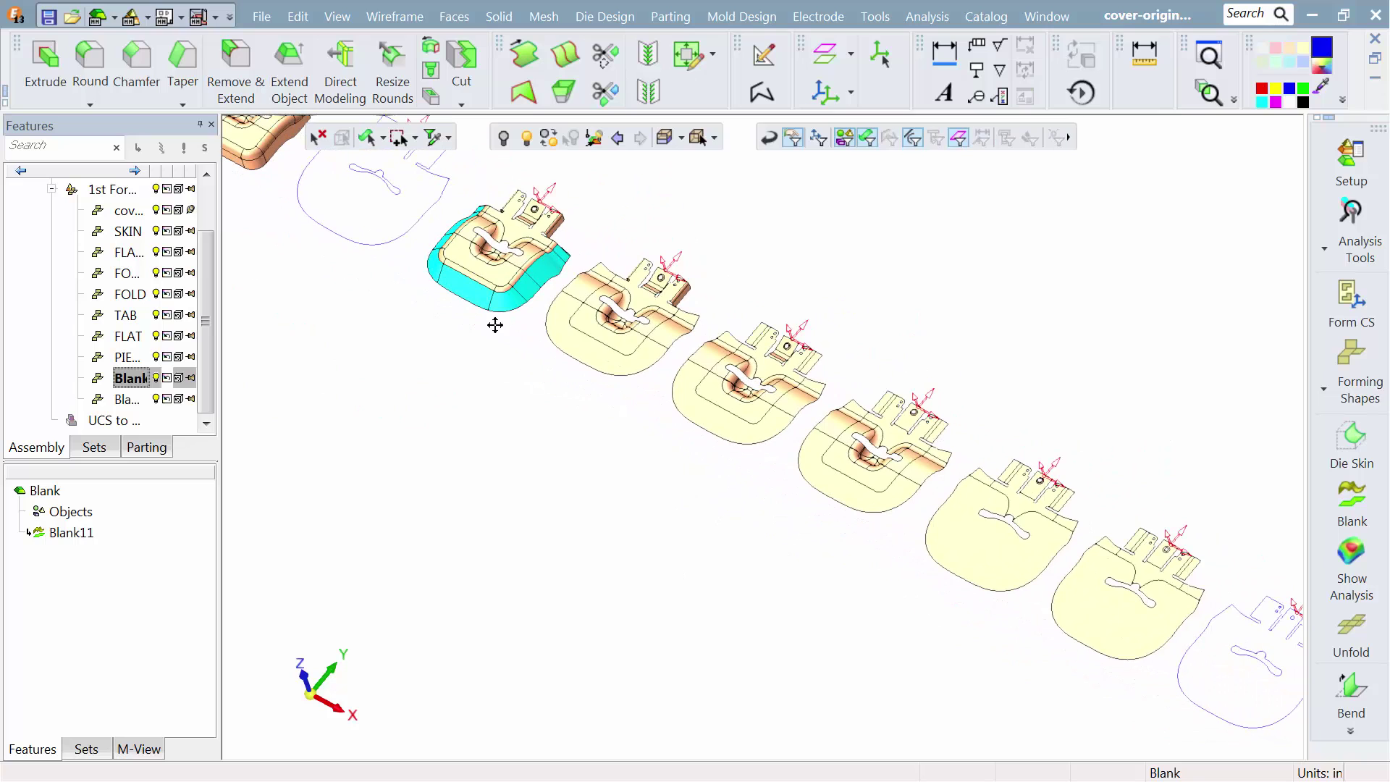
pyautogui.moveTo(878, 487); pyautogui.dragTo(634, 400, button='middle')
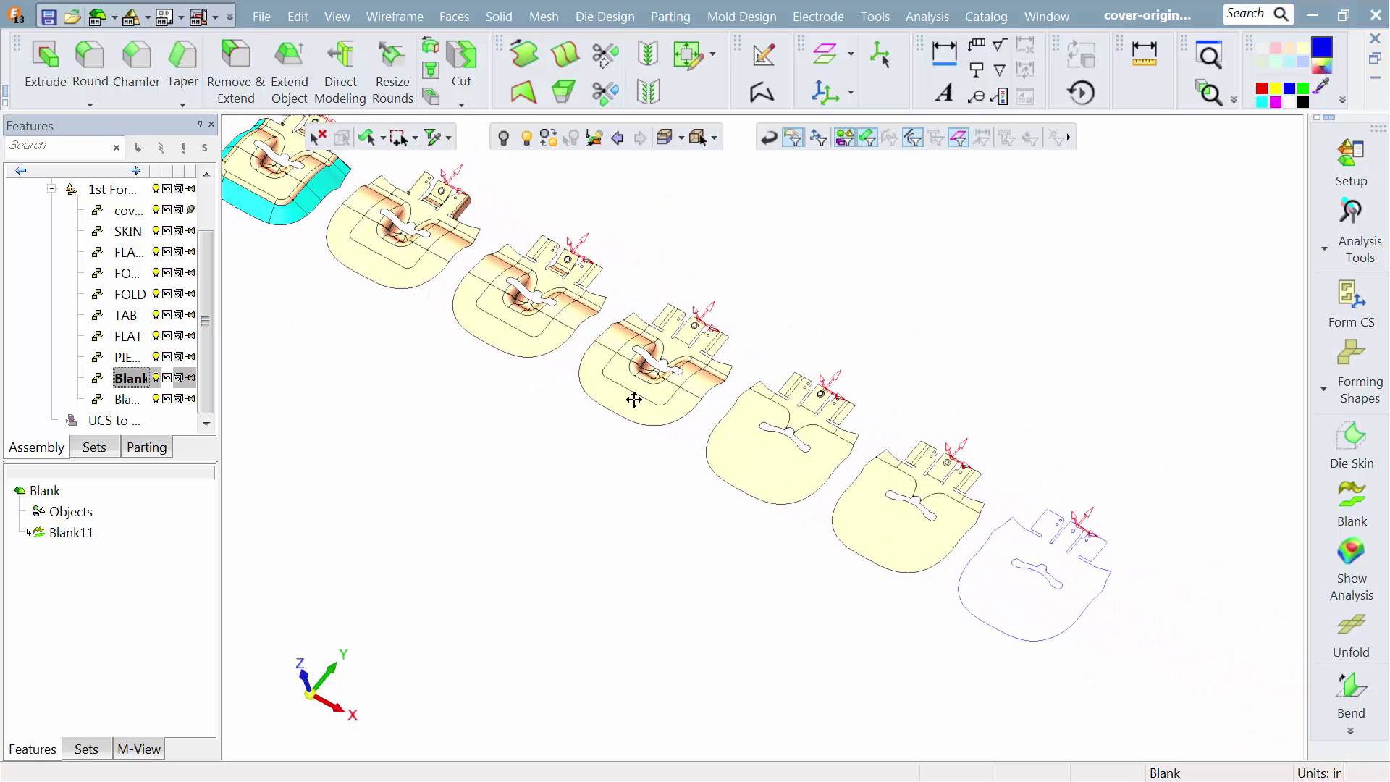
# Import the Blank#1 outline into the Blank part by reference.
pyautogui.click(1348, 732)
pyautogui.click(1267, 358)
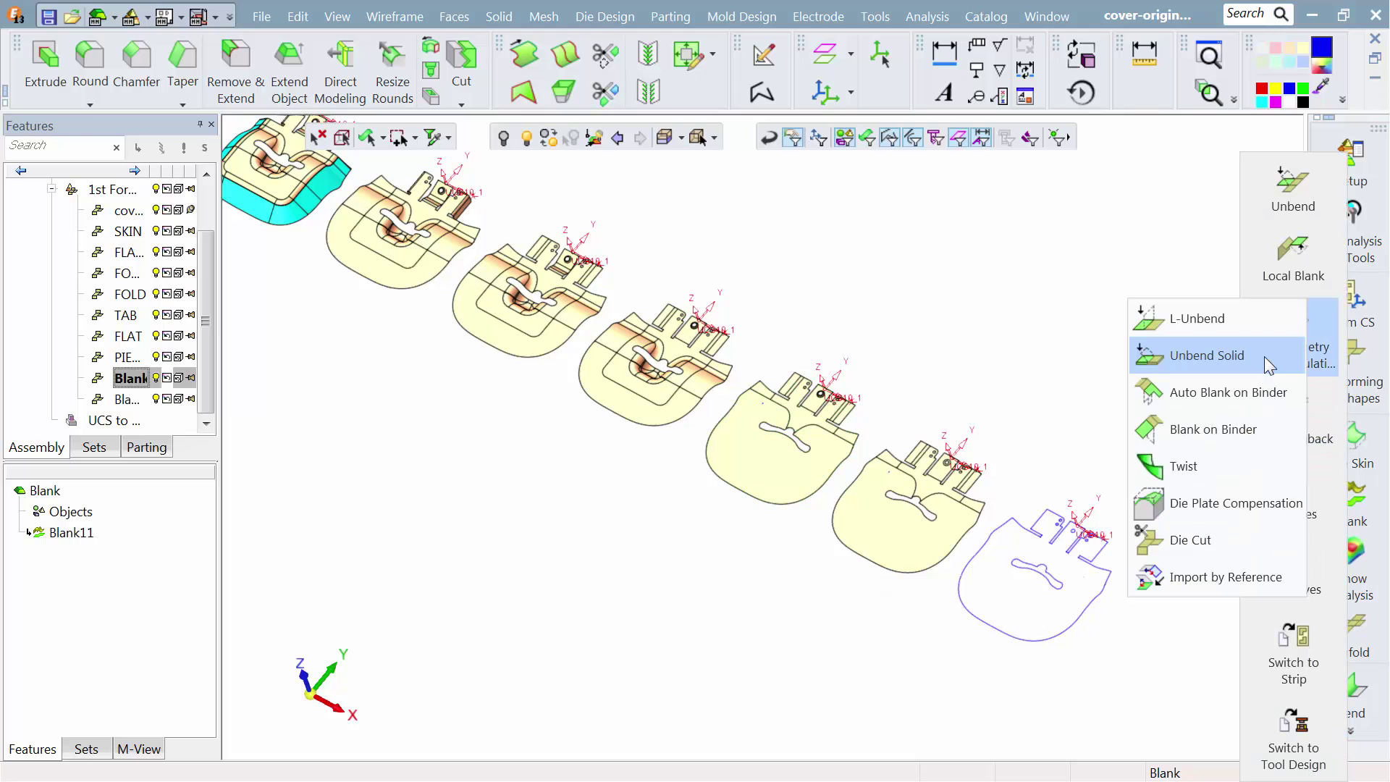
pyautogui.click(1203, 577)
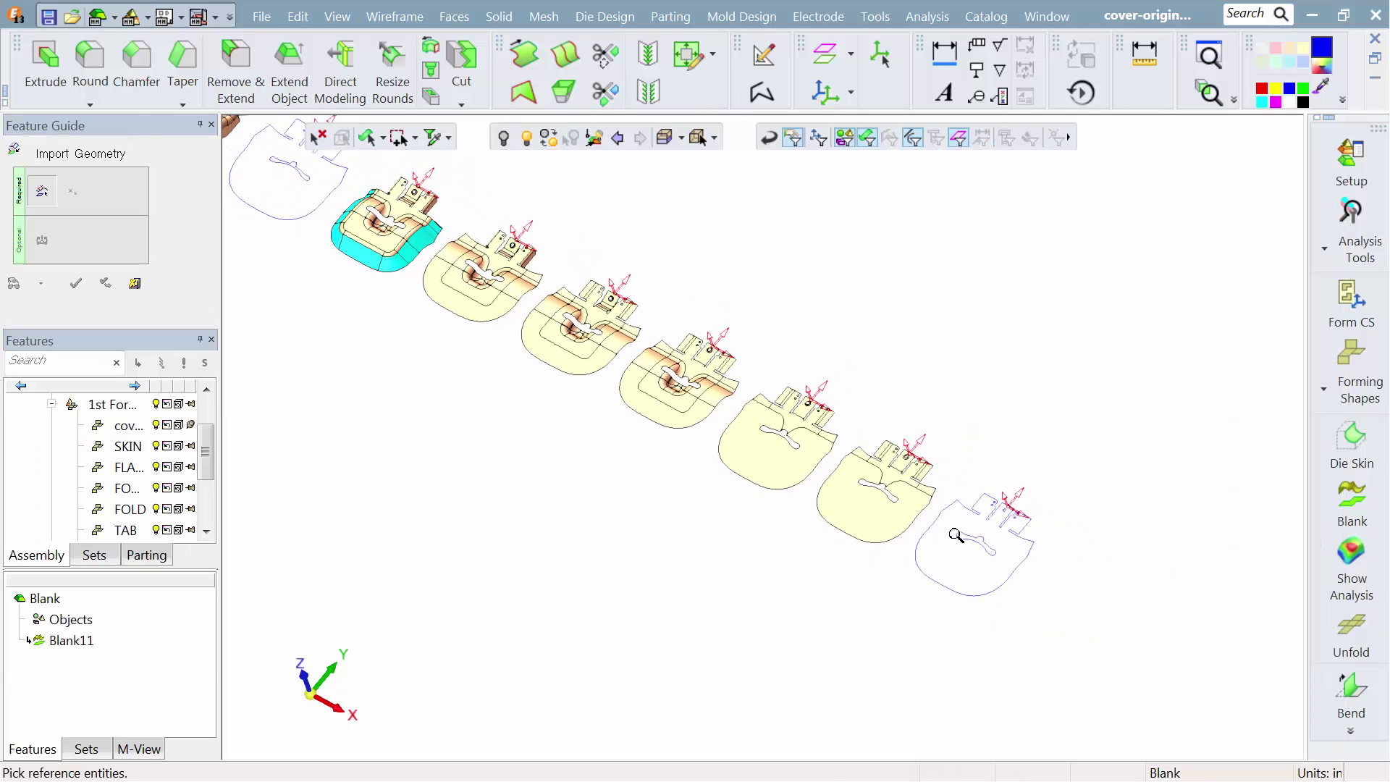
pyautogui.click(270, 218)
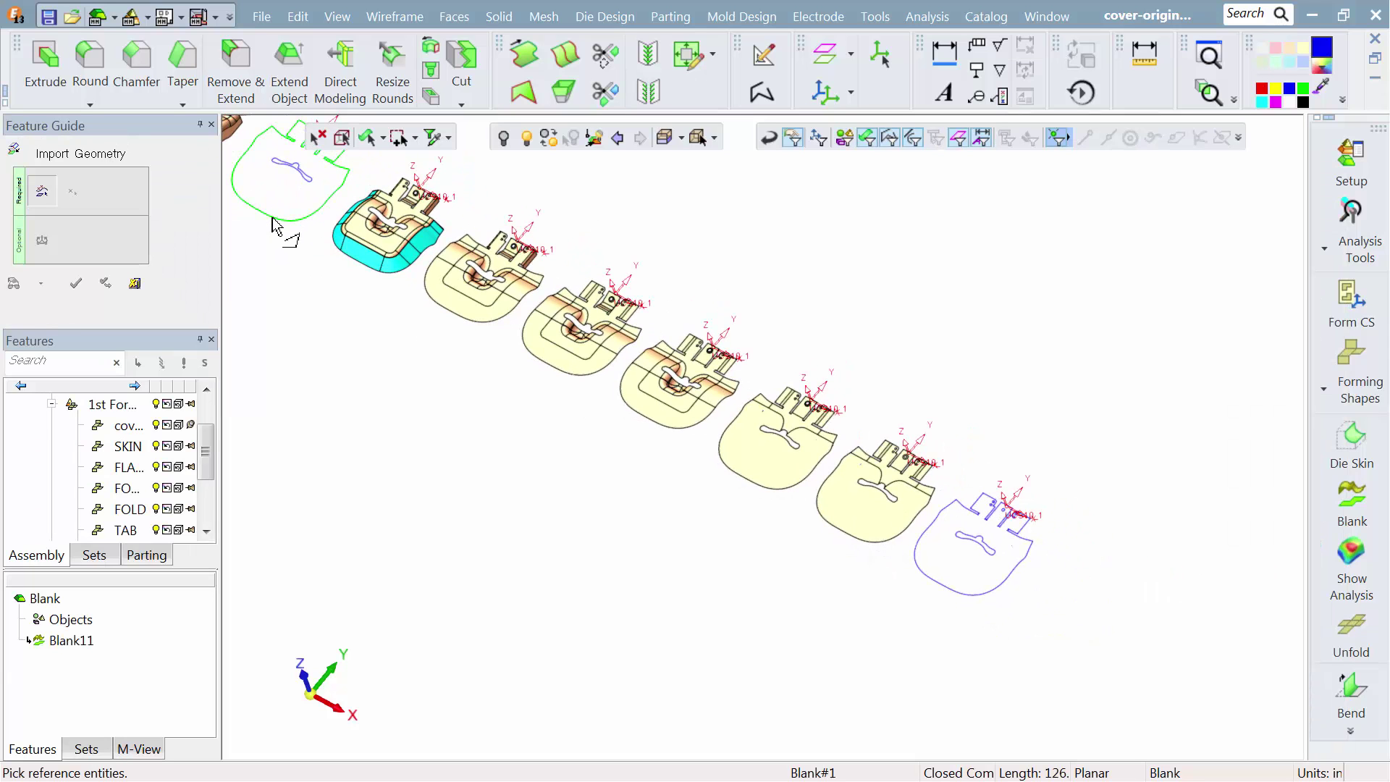
pyautogui.middleClick(387, 348)
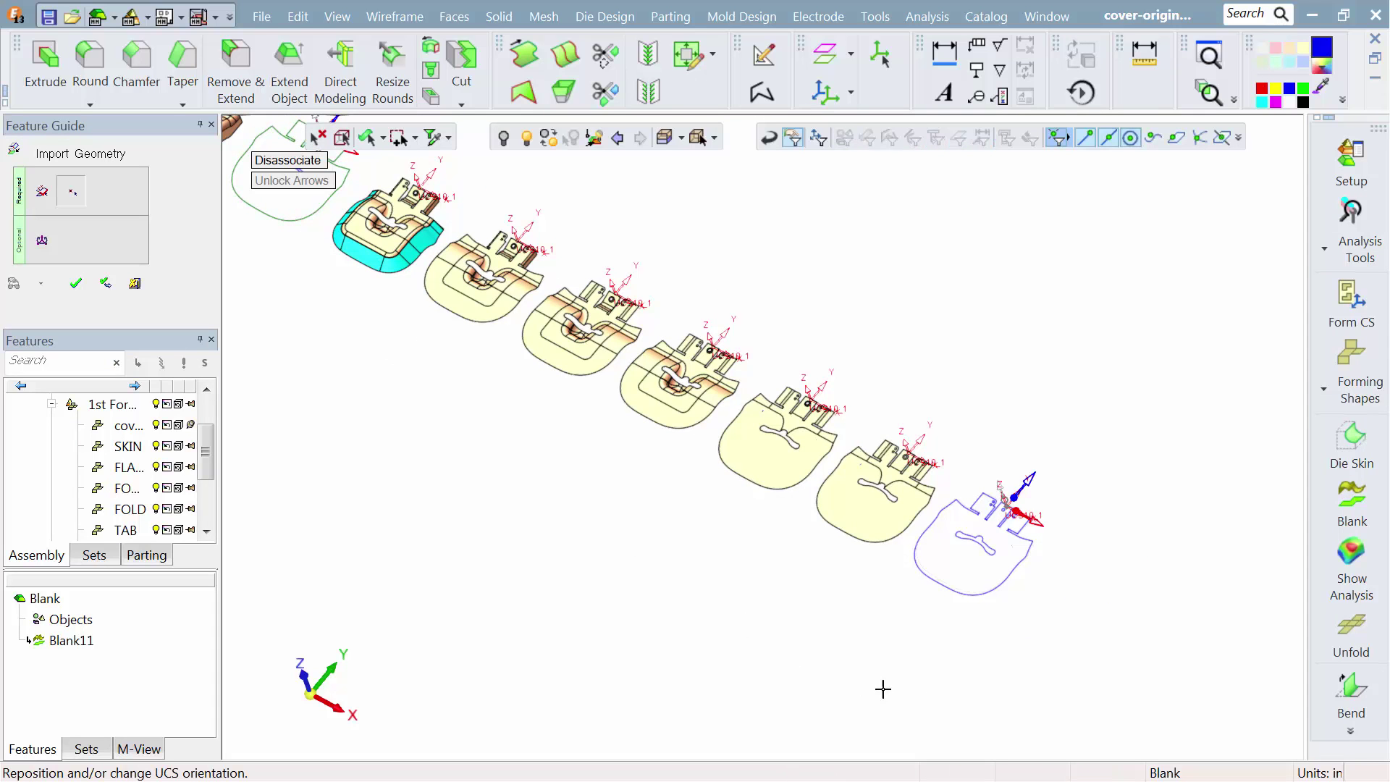
pyautogui.scroll(3, 915, 490)
pyautogui.scroll(2, 538, 377)
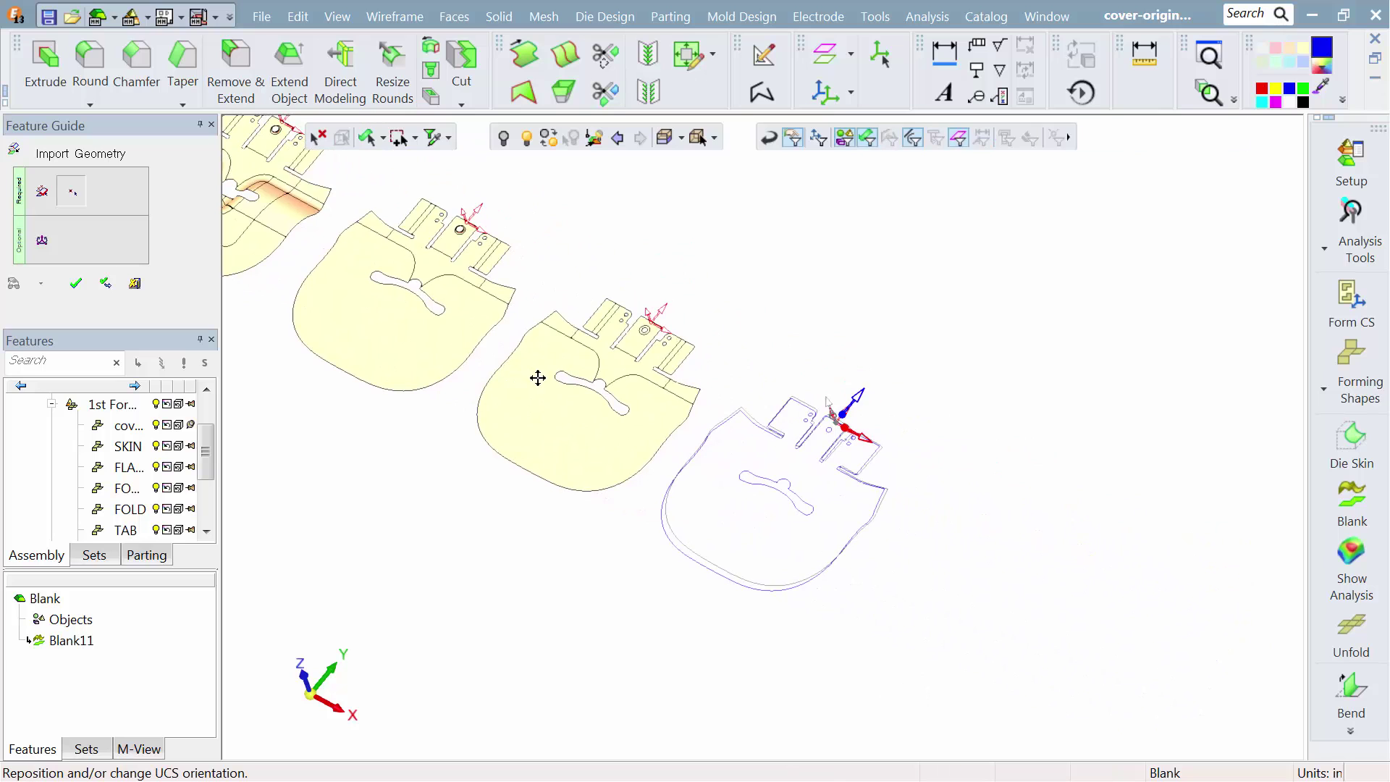
pyautogui.scroll(3, 760, 437)
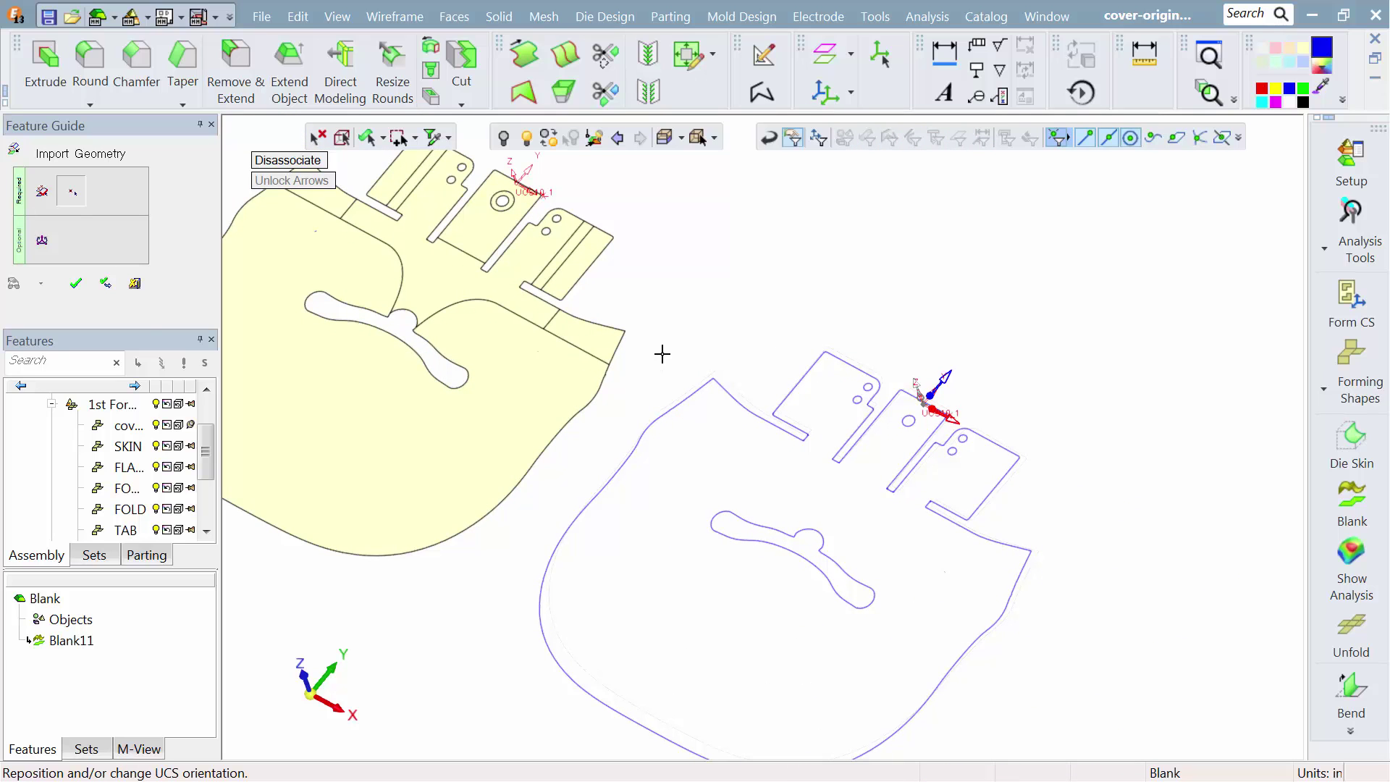
pyautogui.click(76, 283)
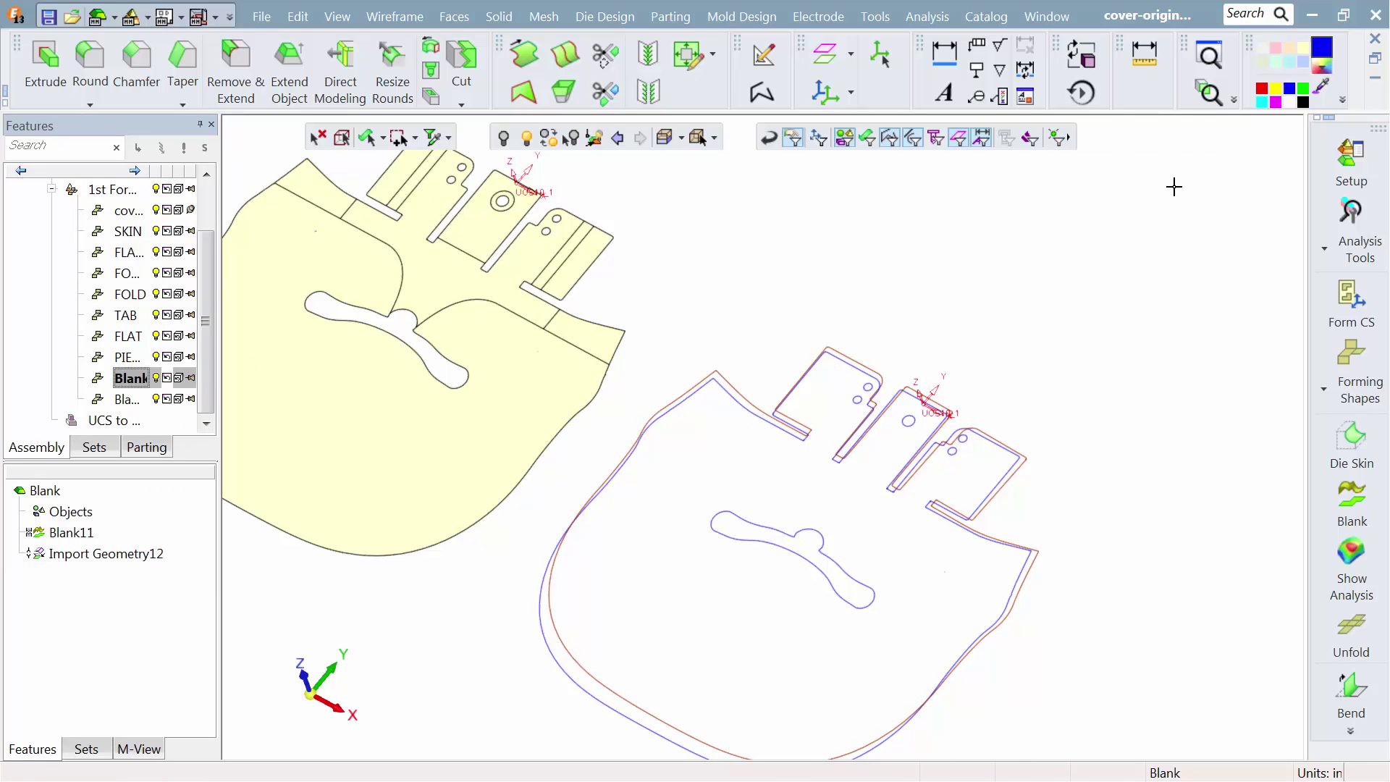
# Colour the imported outline red, then undo the import.
pyautogui.click(1260, 92)
pyautogui.click(298, 20)
pyautogui.click(319, 86)
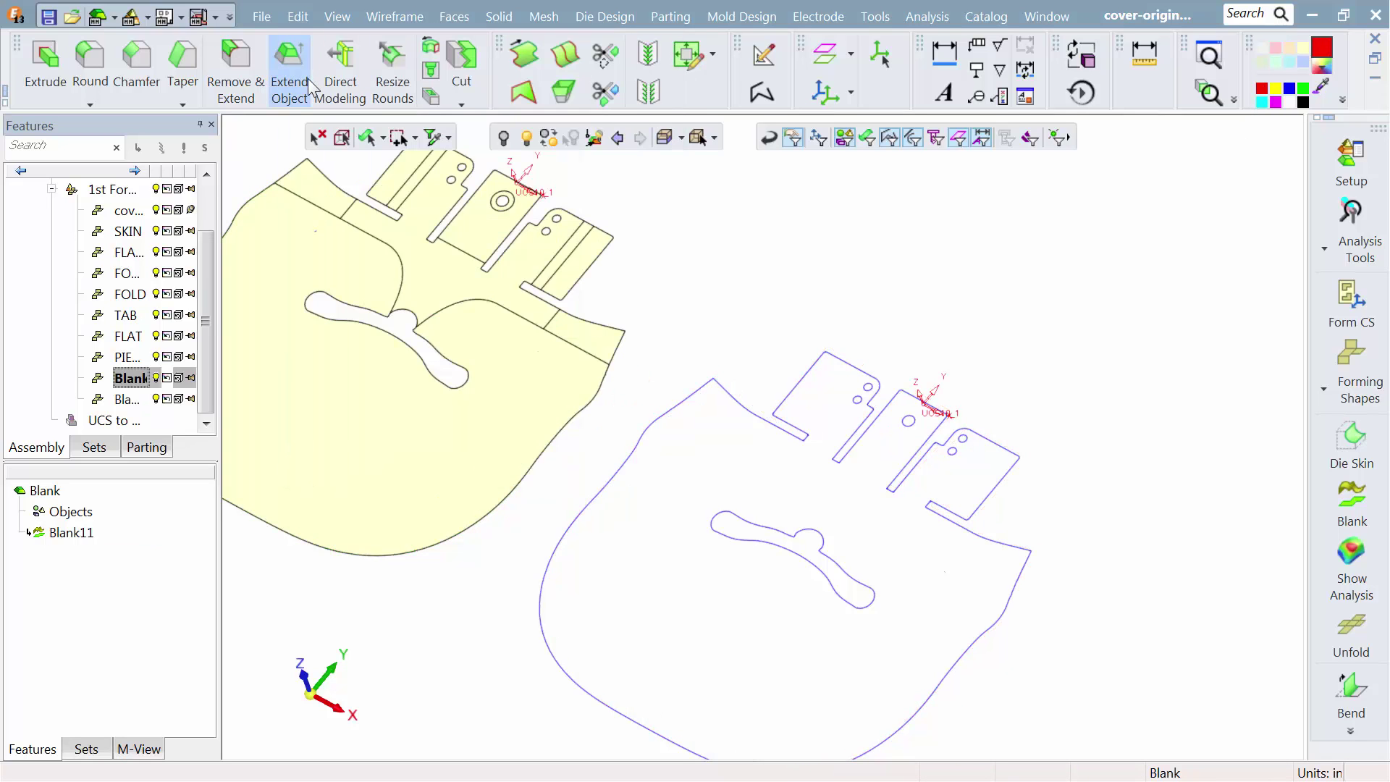